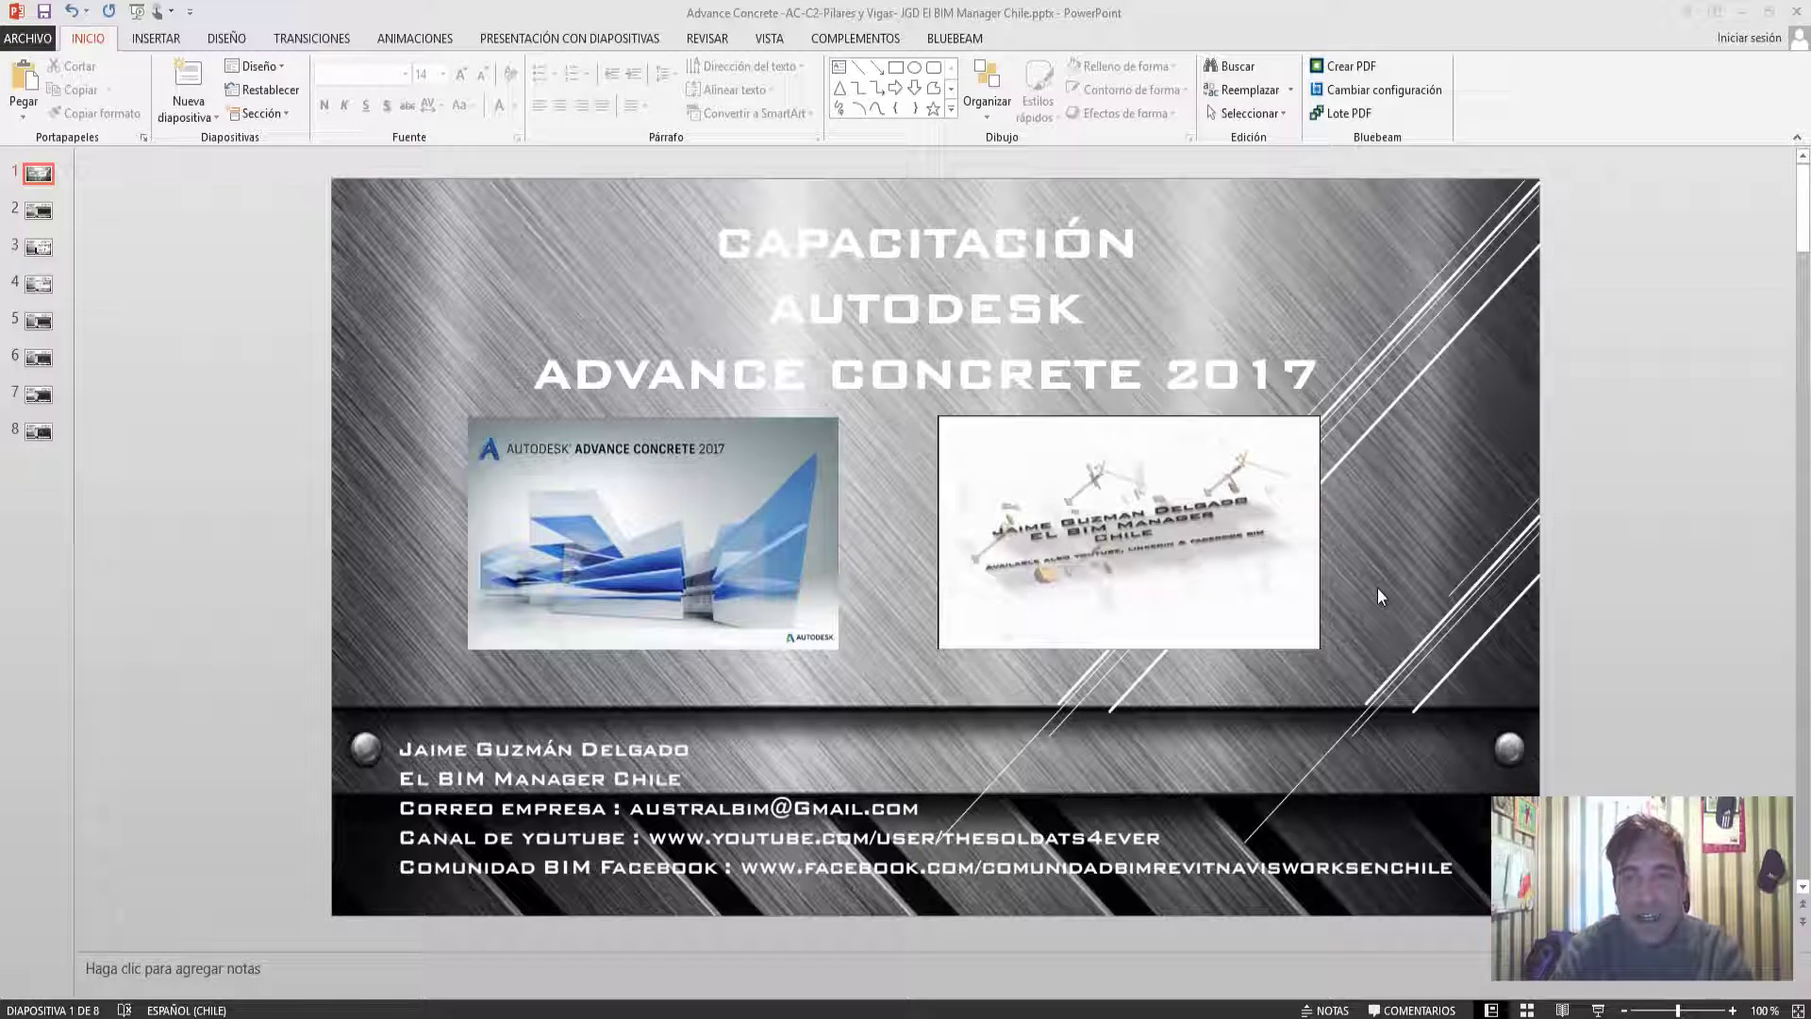
Scroll to slide 2, the Advance Concrete 2017 columns and beams introduction
scroll(1378, 589, "down", 1)
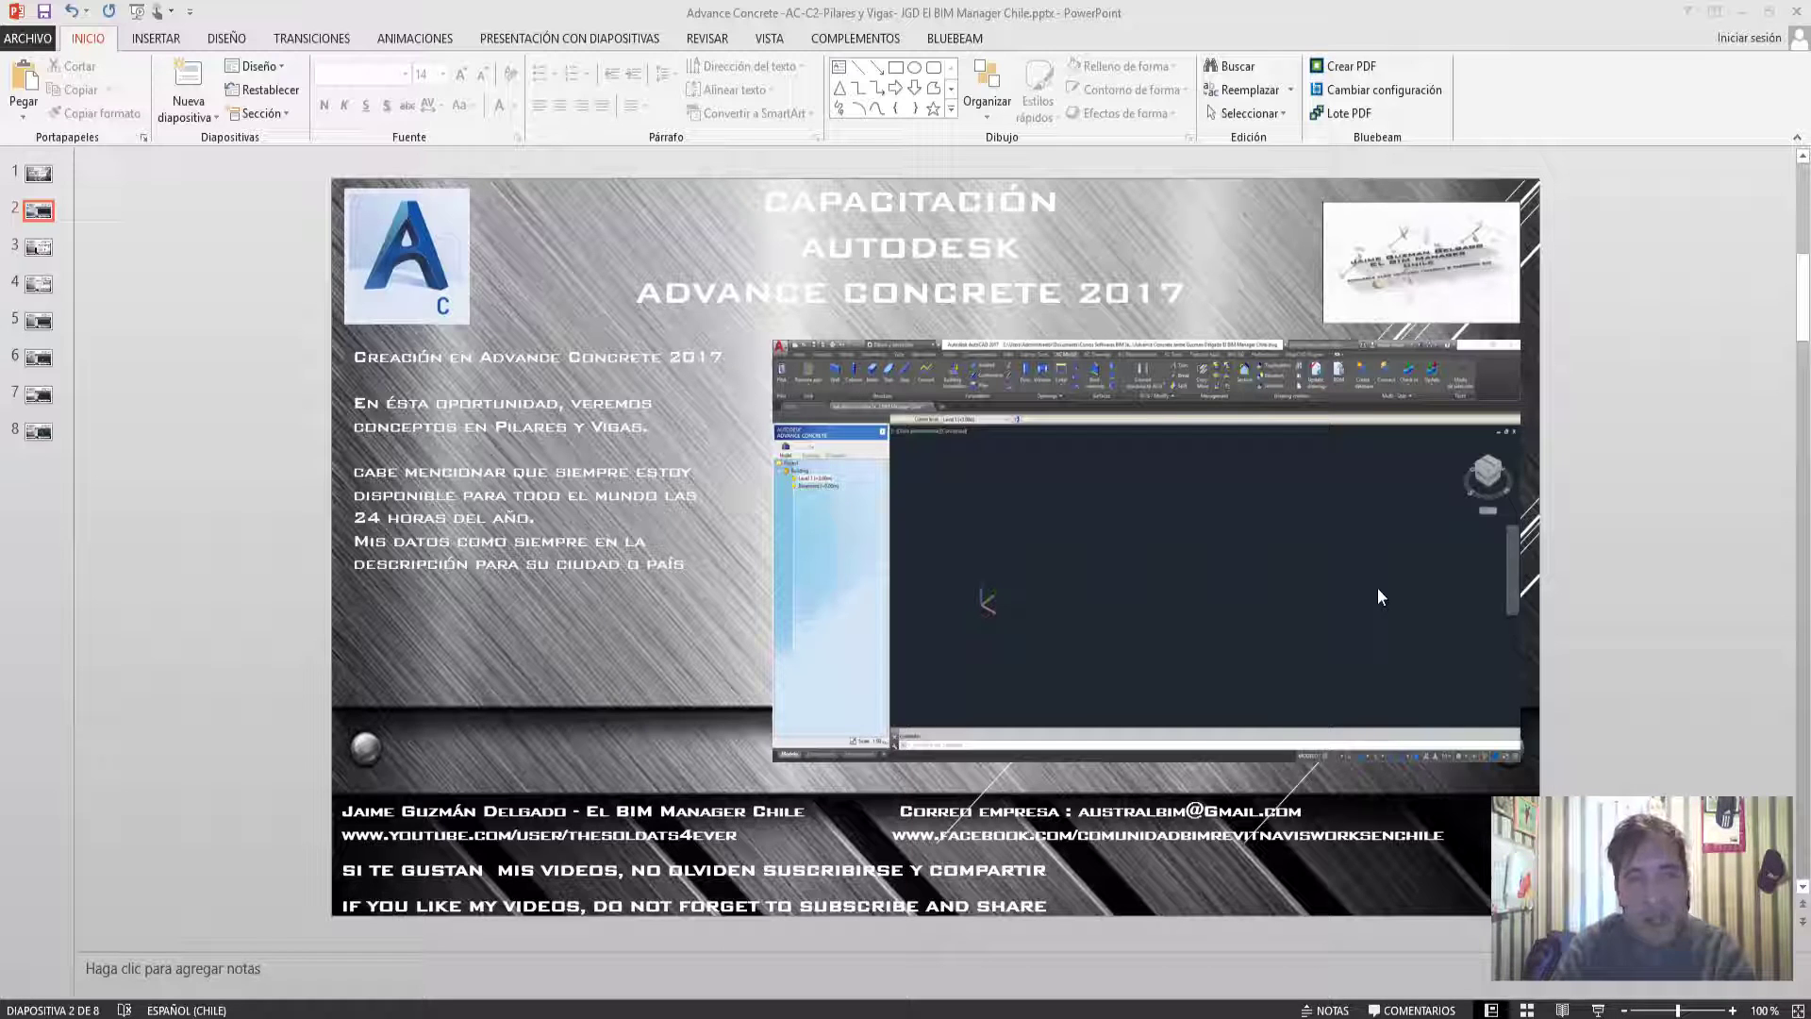
Advance past the YouTube and Facebook slides to the grid-creation slide
scroll(1377, 587, "down", 1)
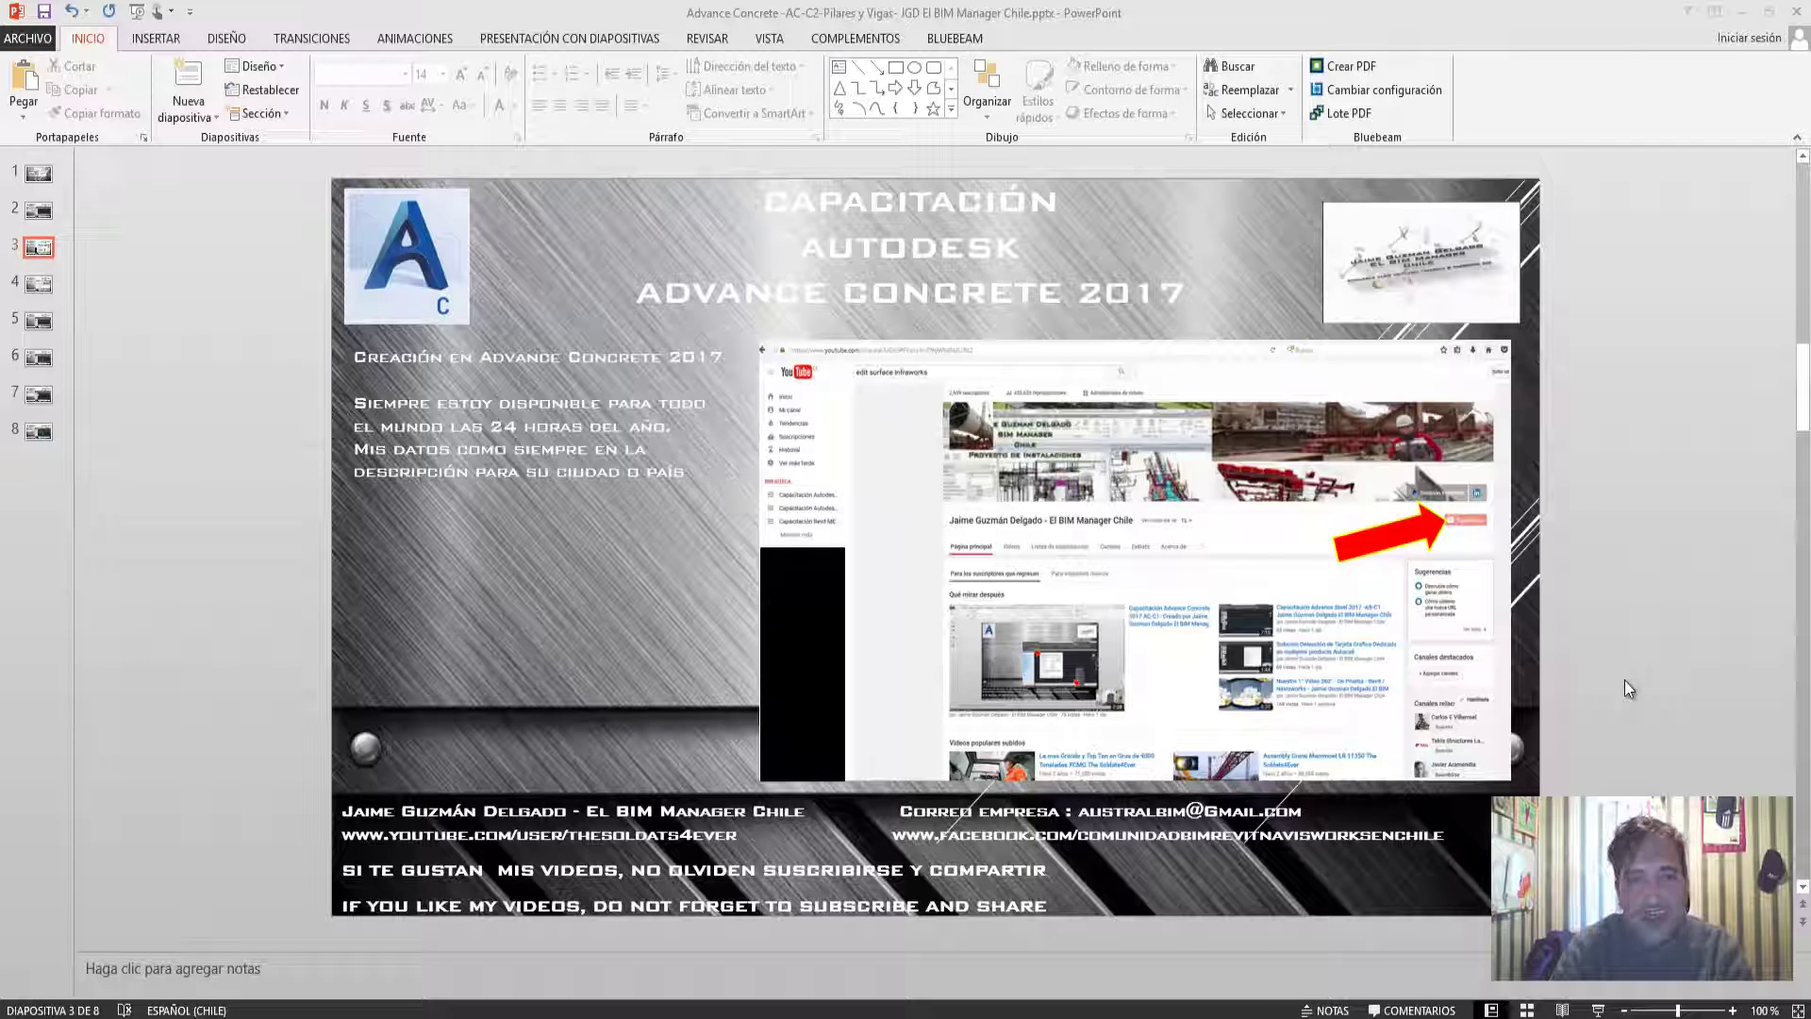
scroll(1624, 682, "down", 1)
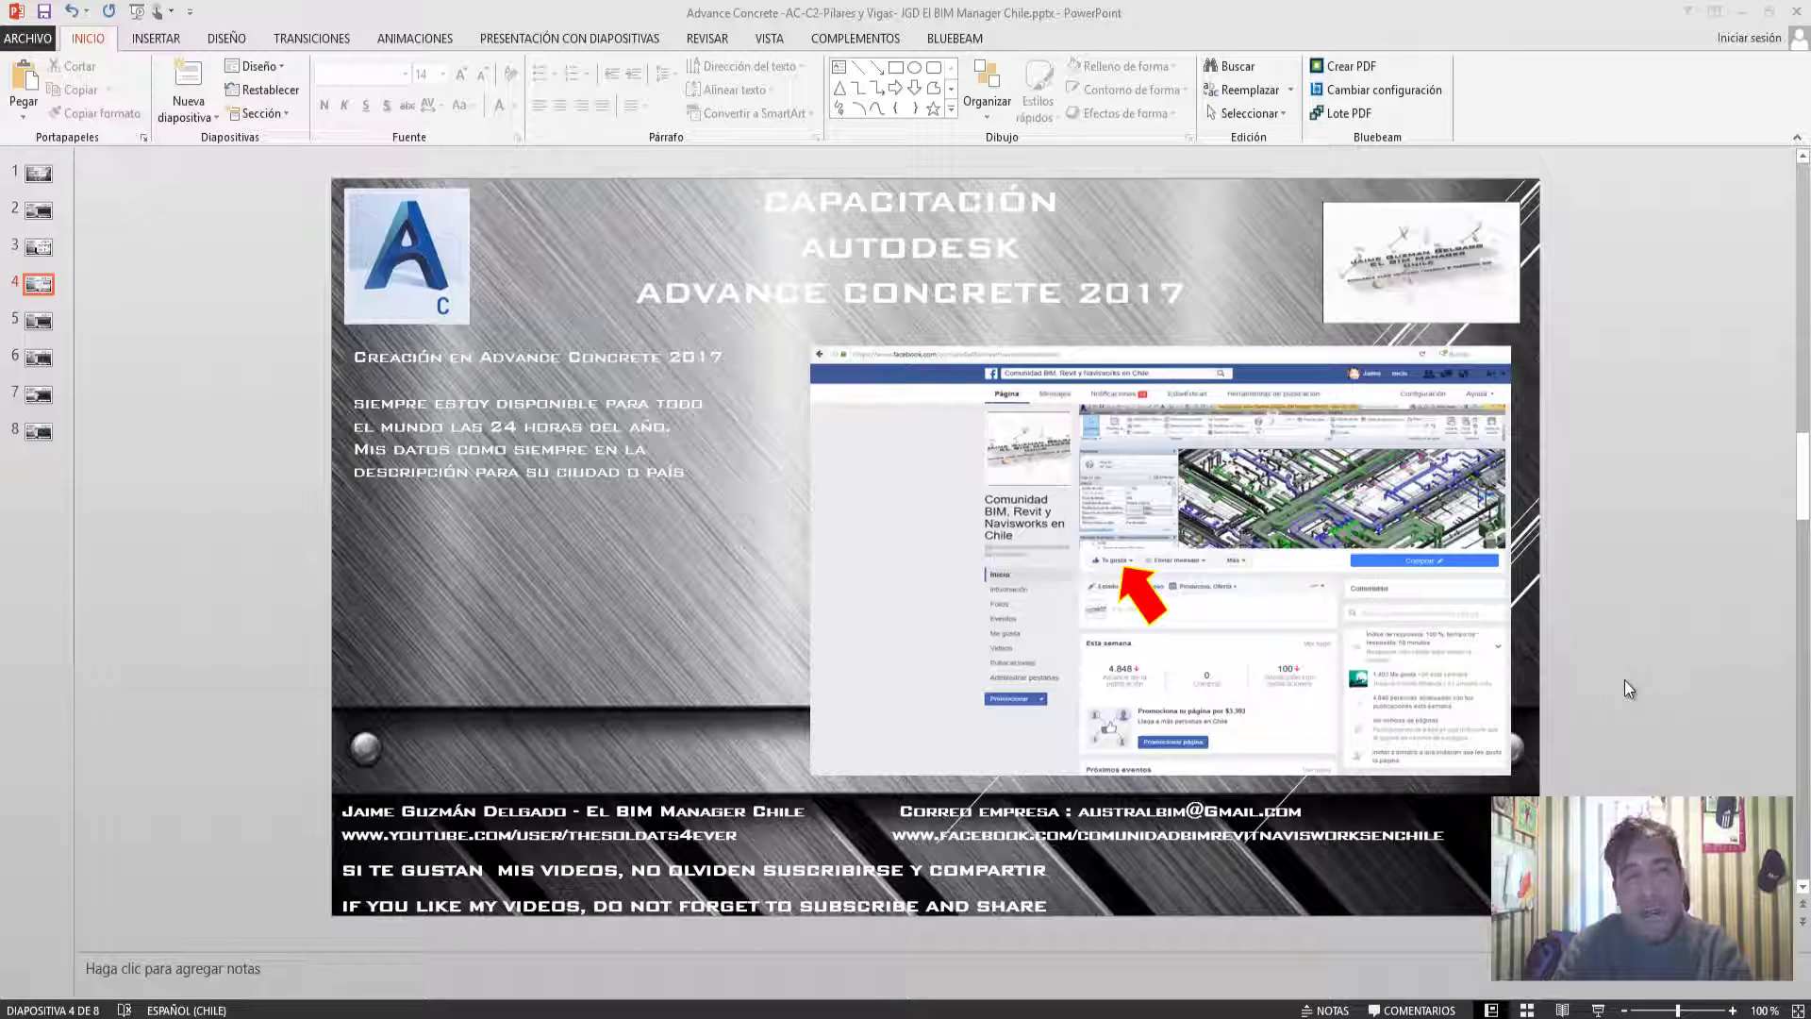
key("Page_Down")
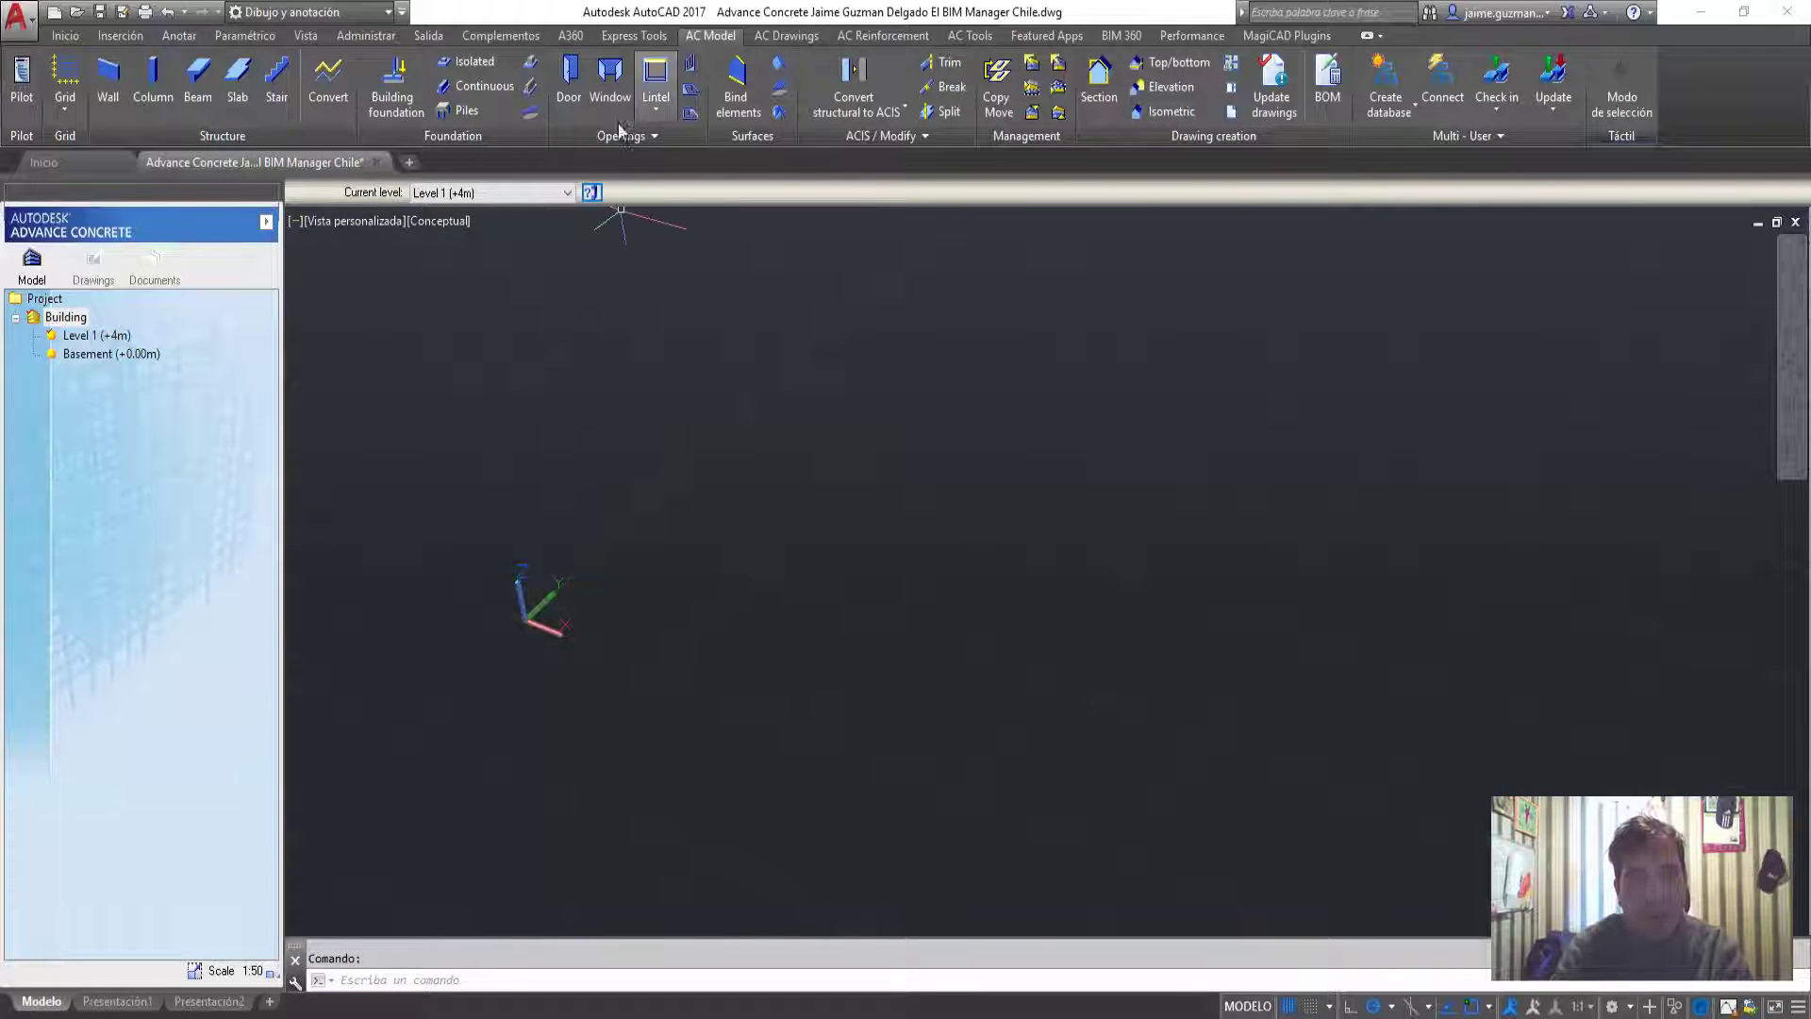
Start a new structural grid with 4x4 spans along X and 4x3 along Y
left_click(71, 115)
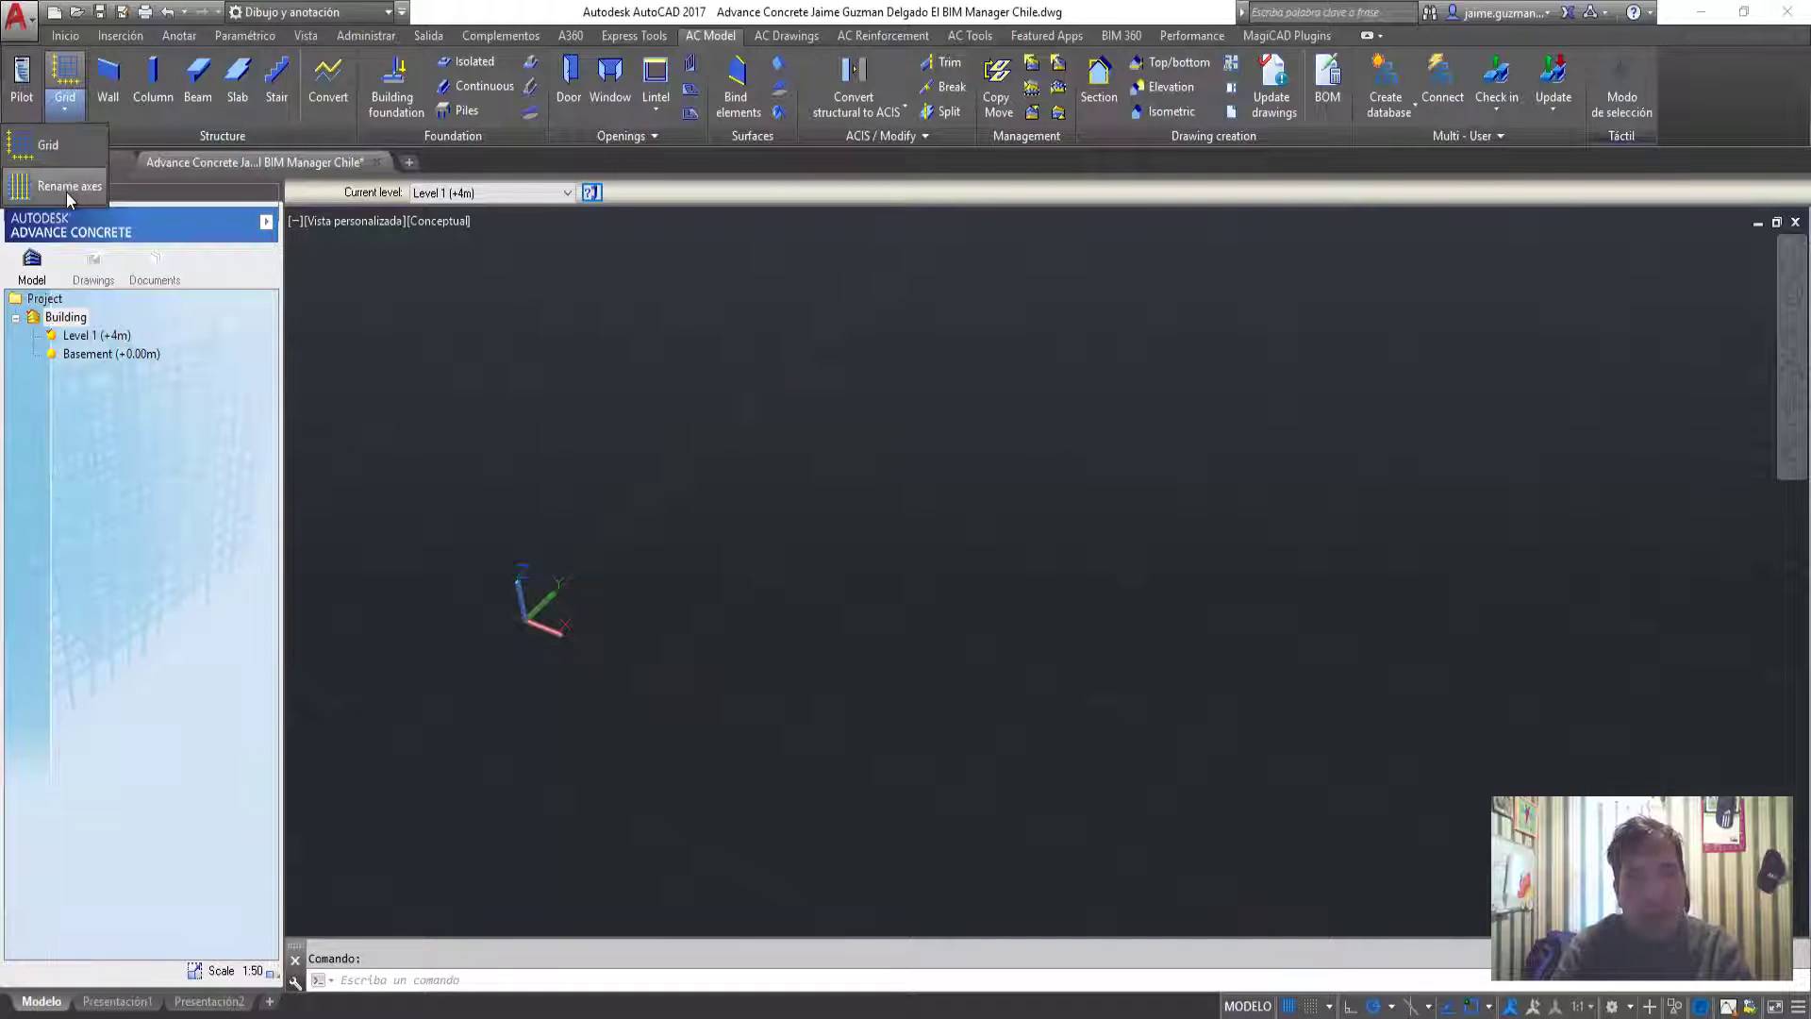
left_click(49, 143)
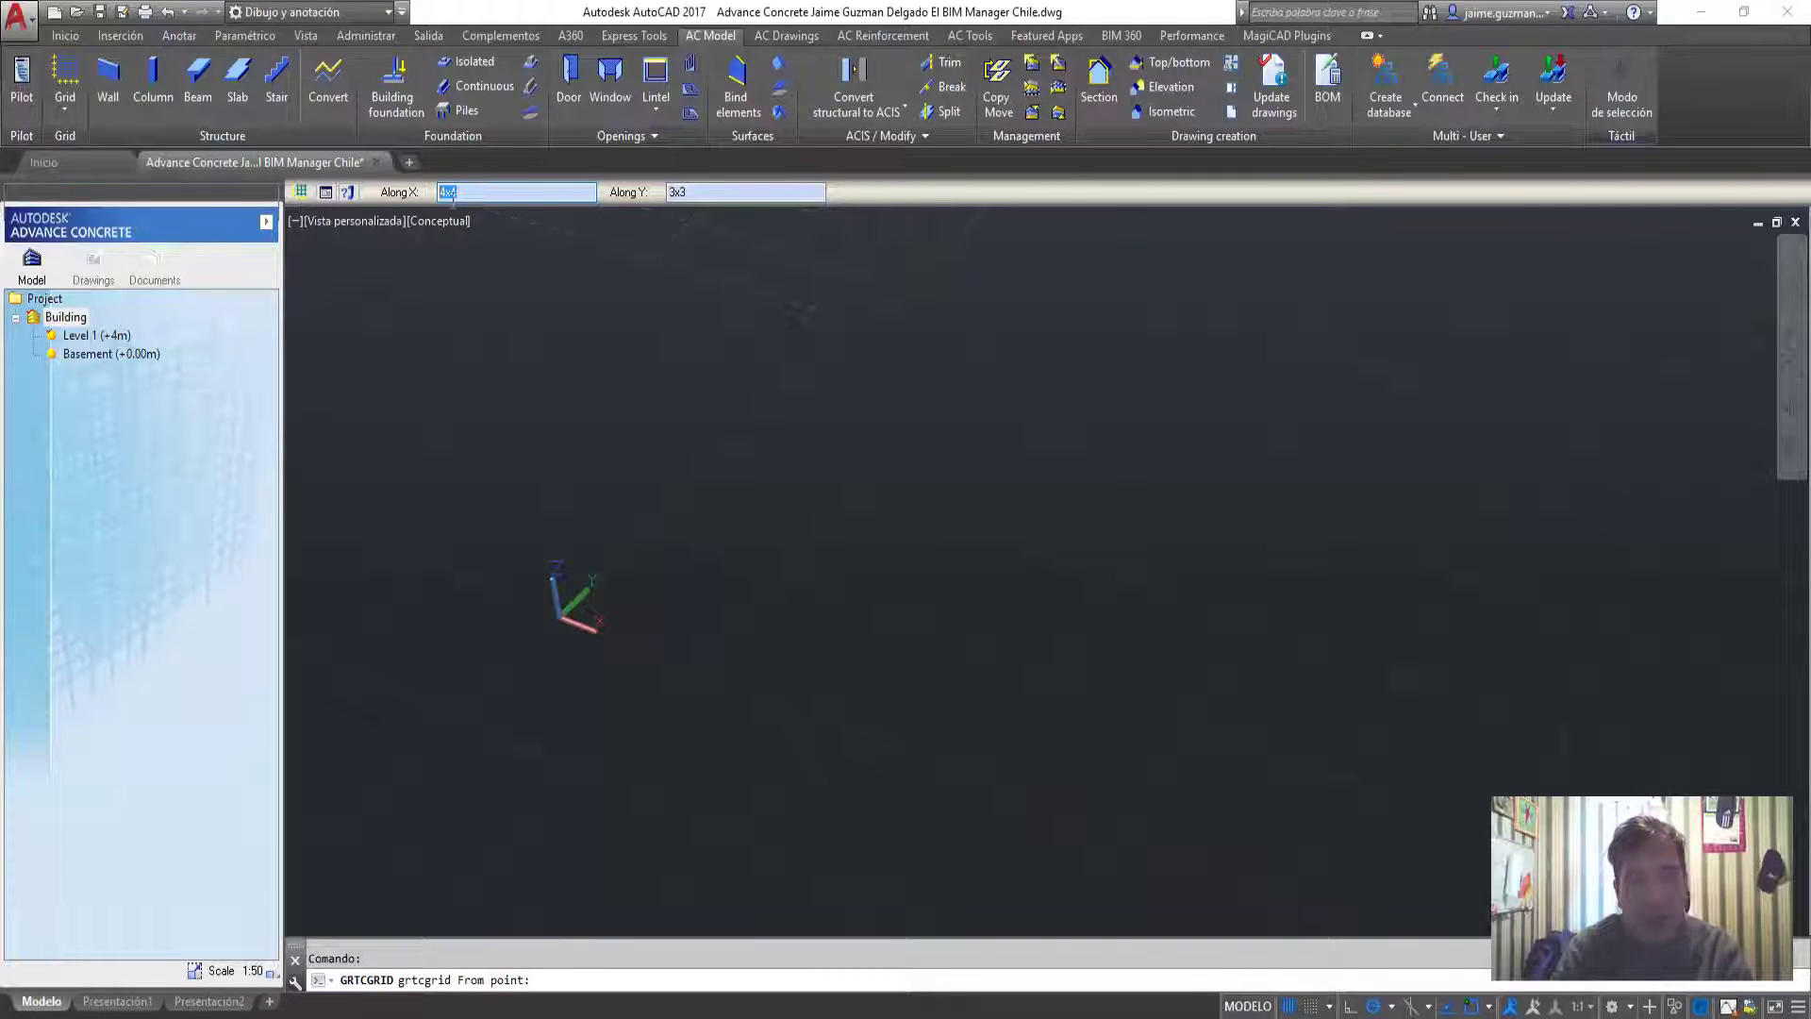
left_click(451, 190)
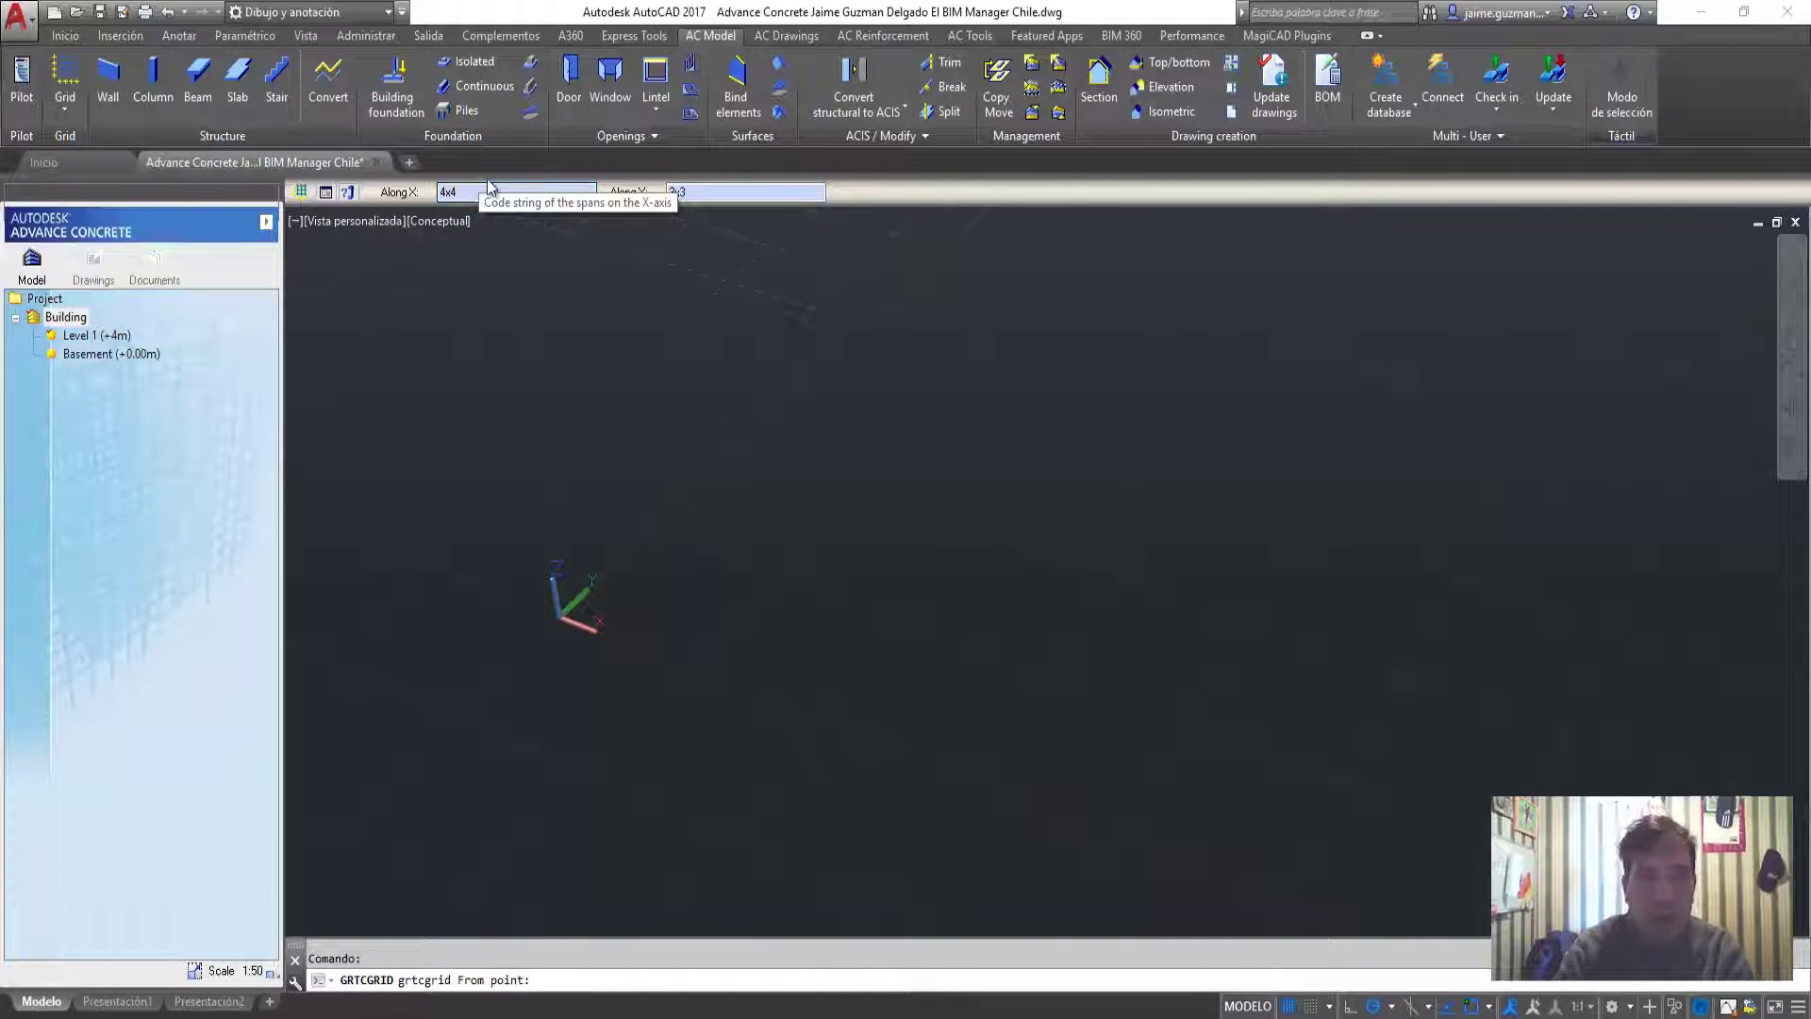
left_click_drag(717, 194, 656, 193)
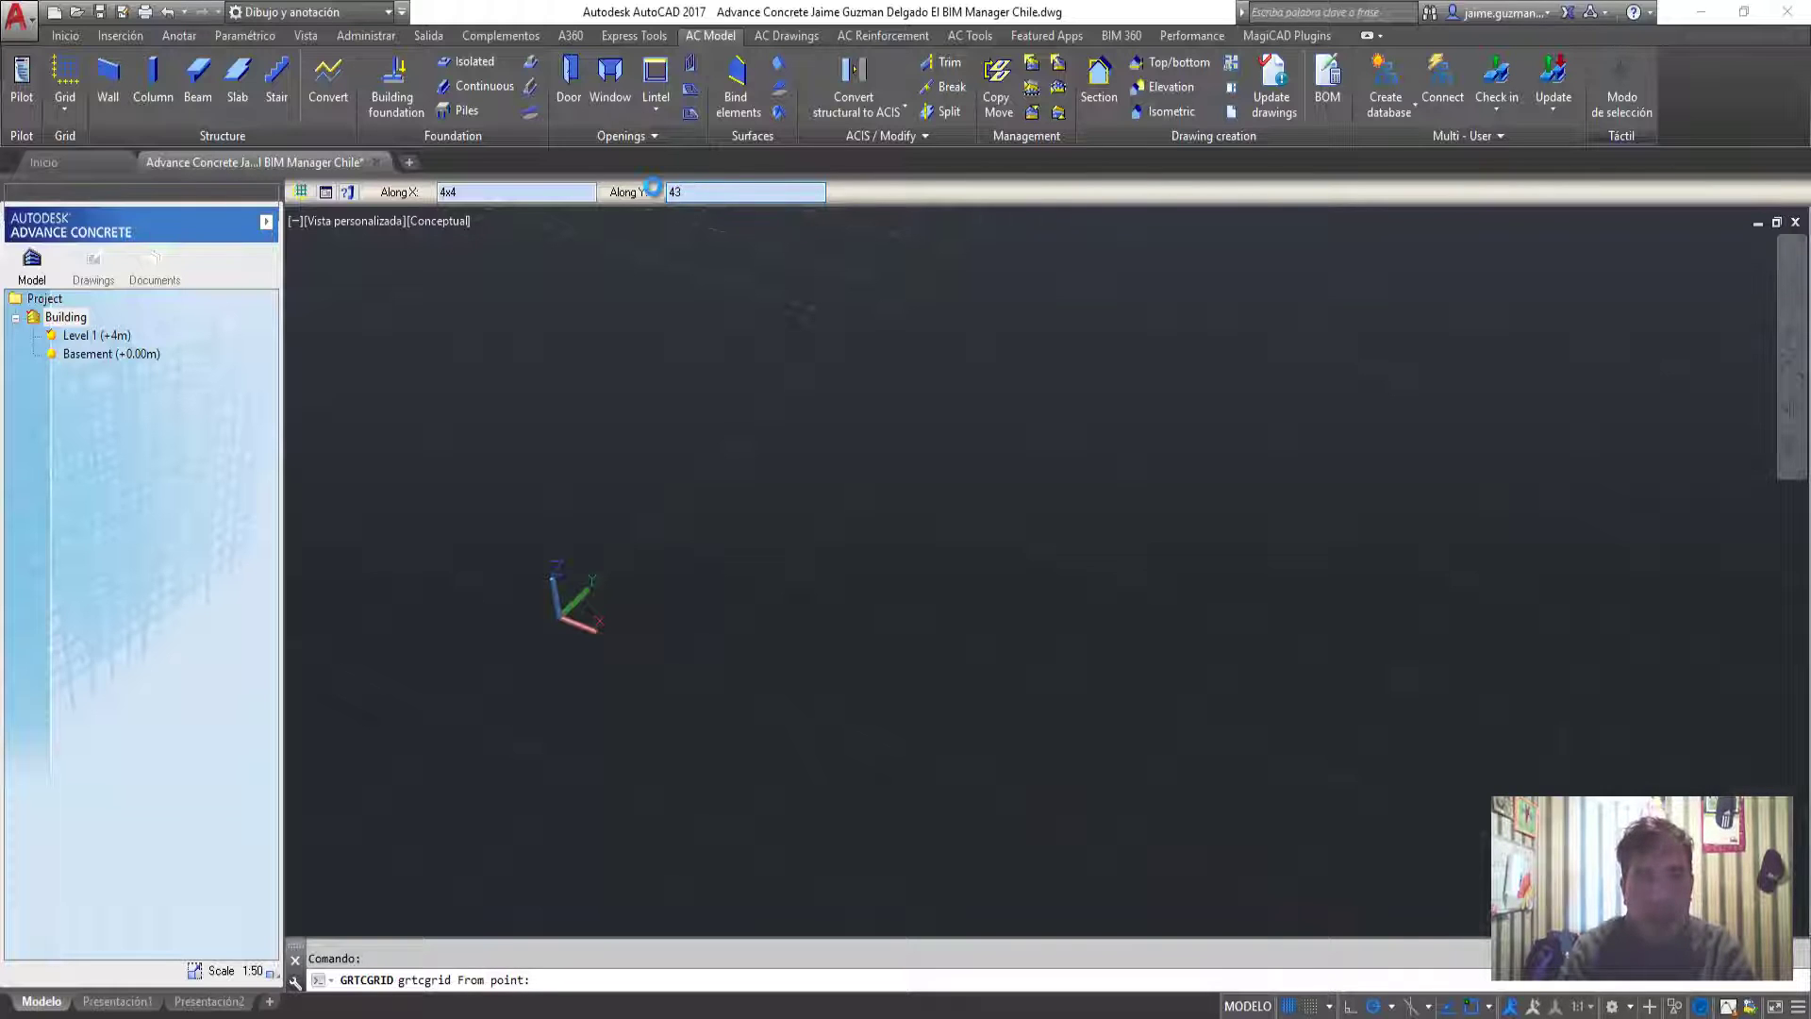
type("3")
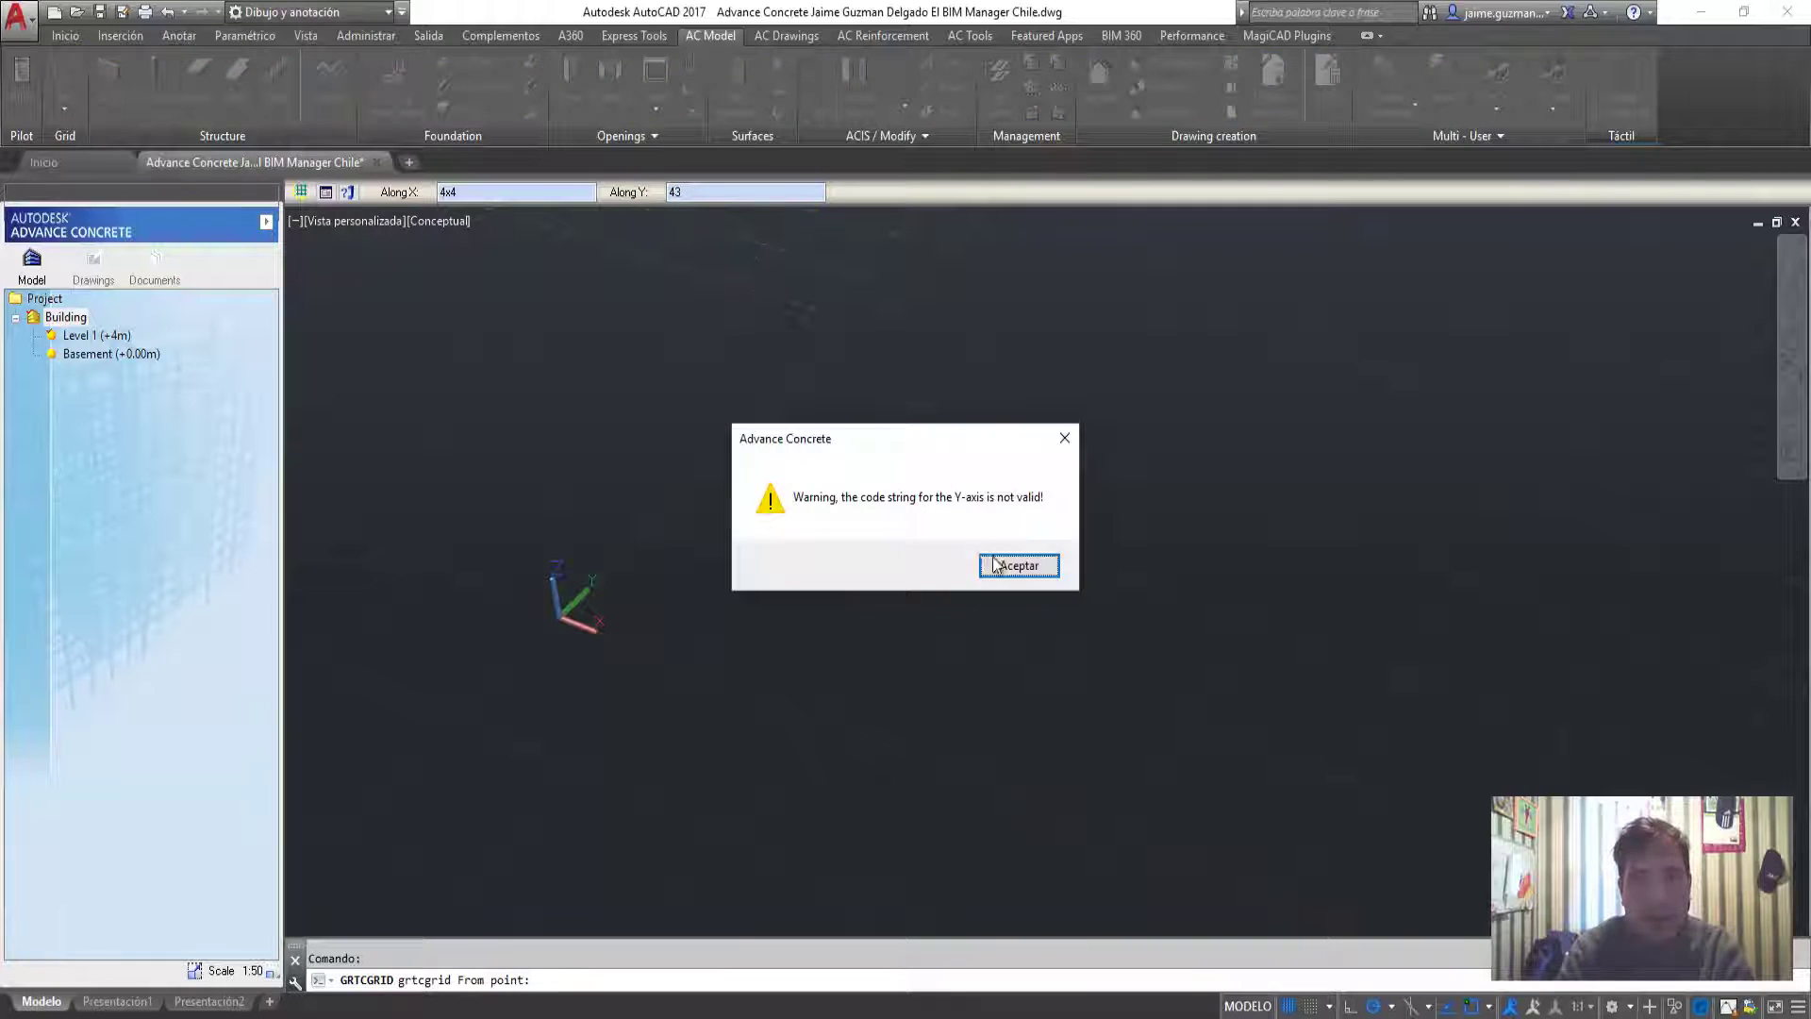
key("Return")
left_click_drag(691, 191, 663, 190)
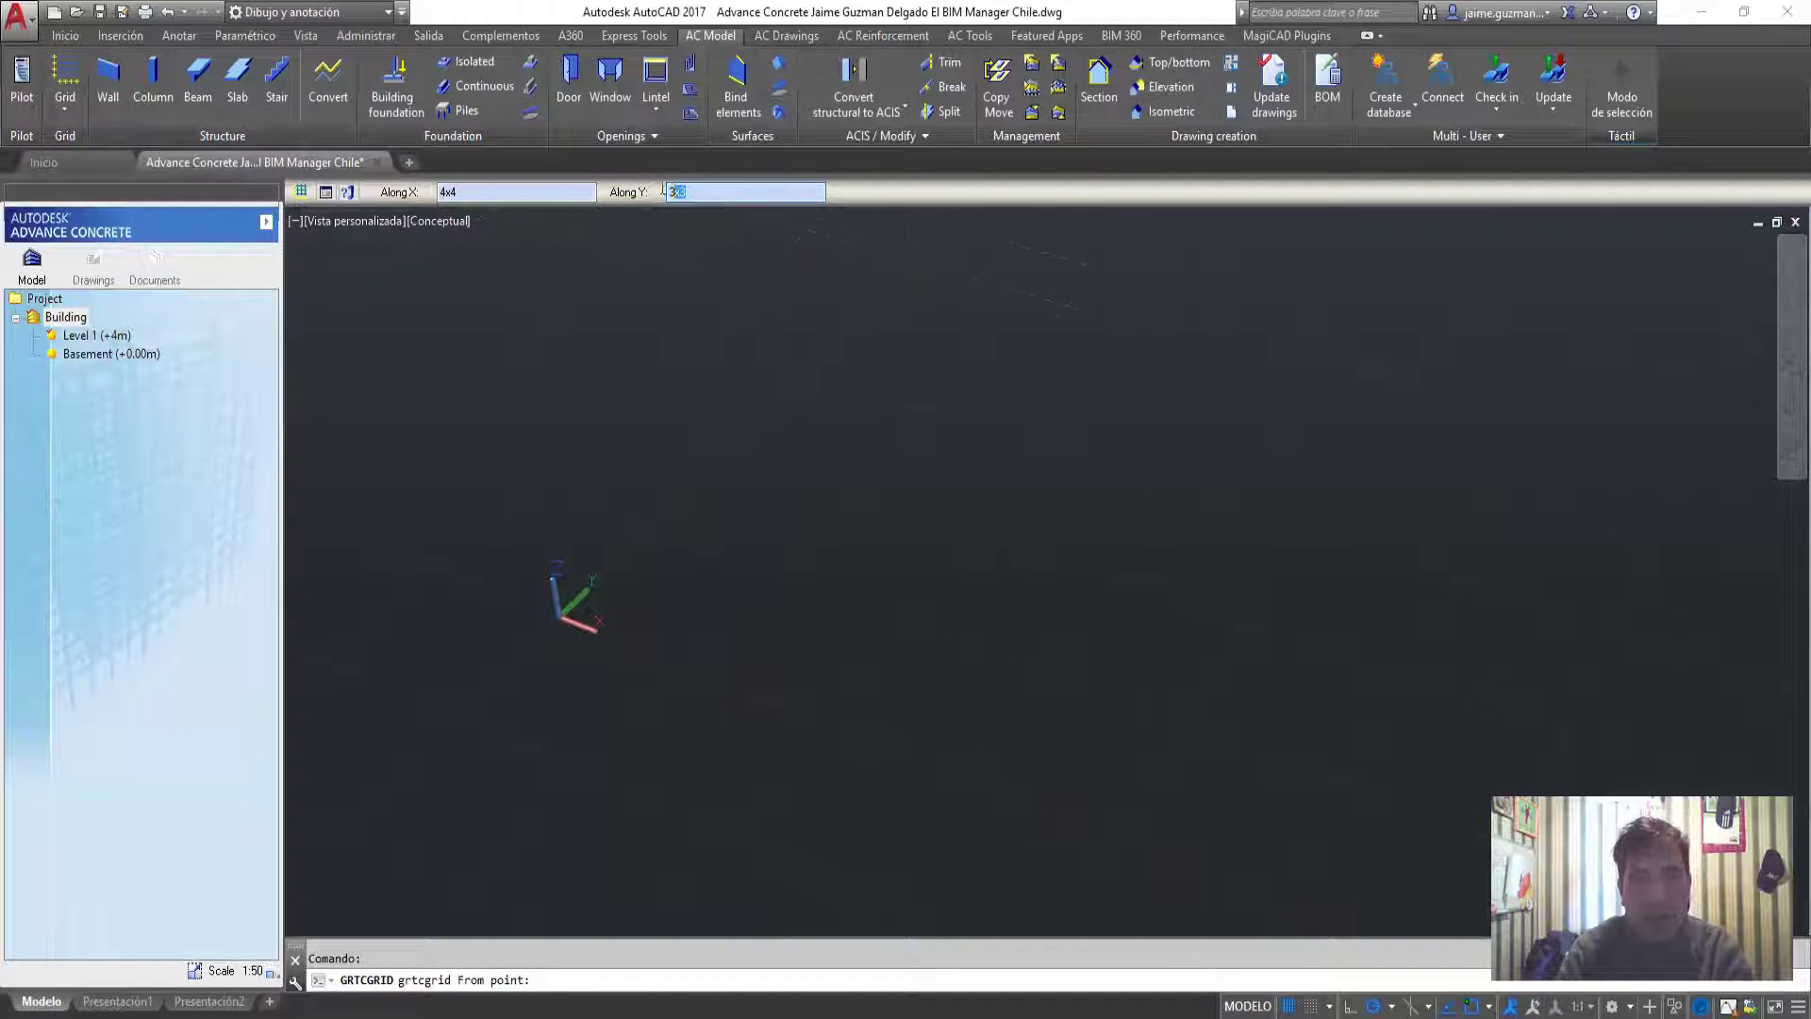
type("4")
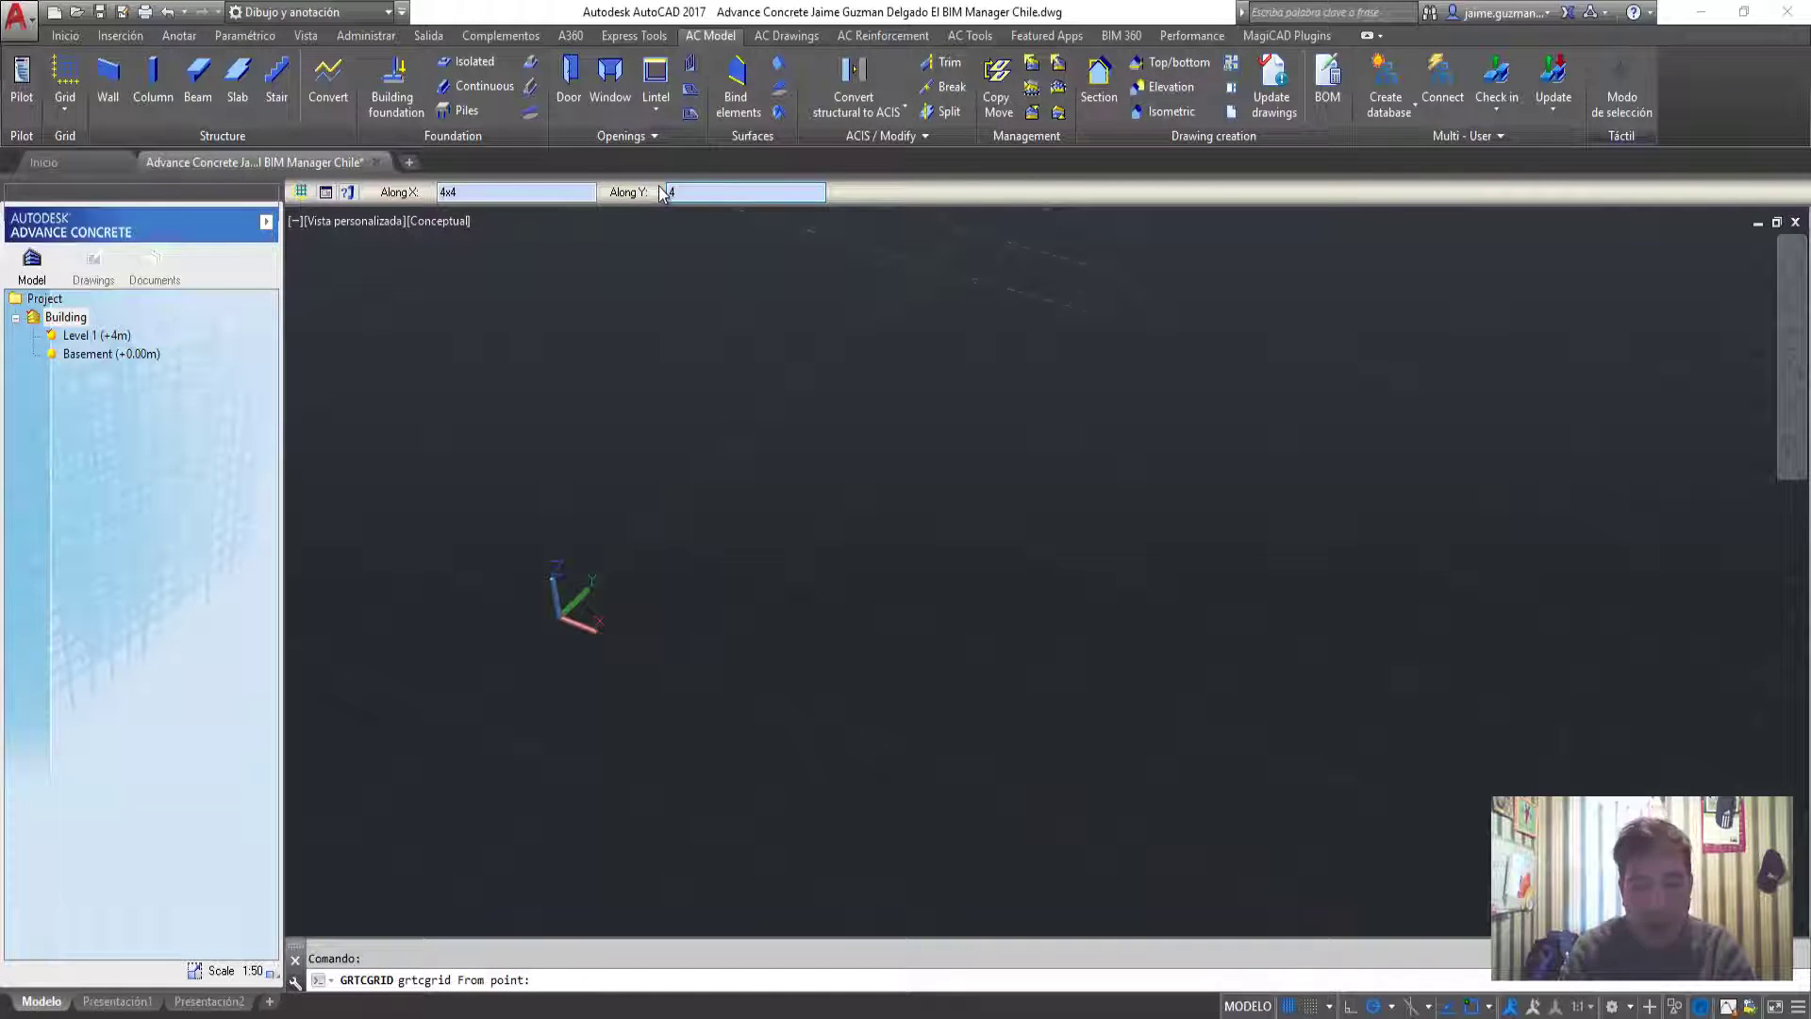
type("x3")
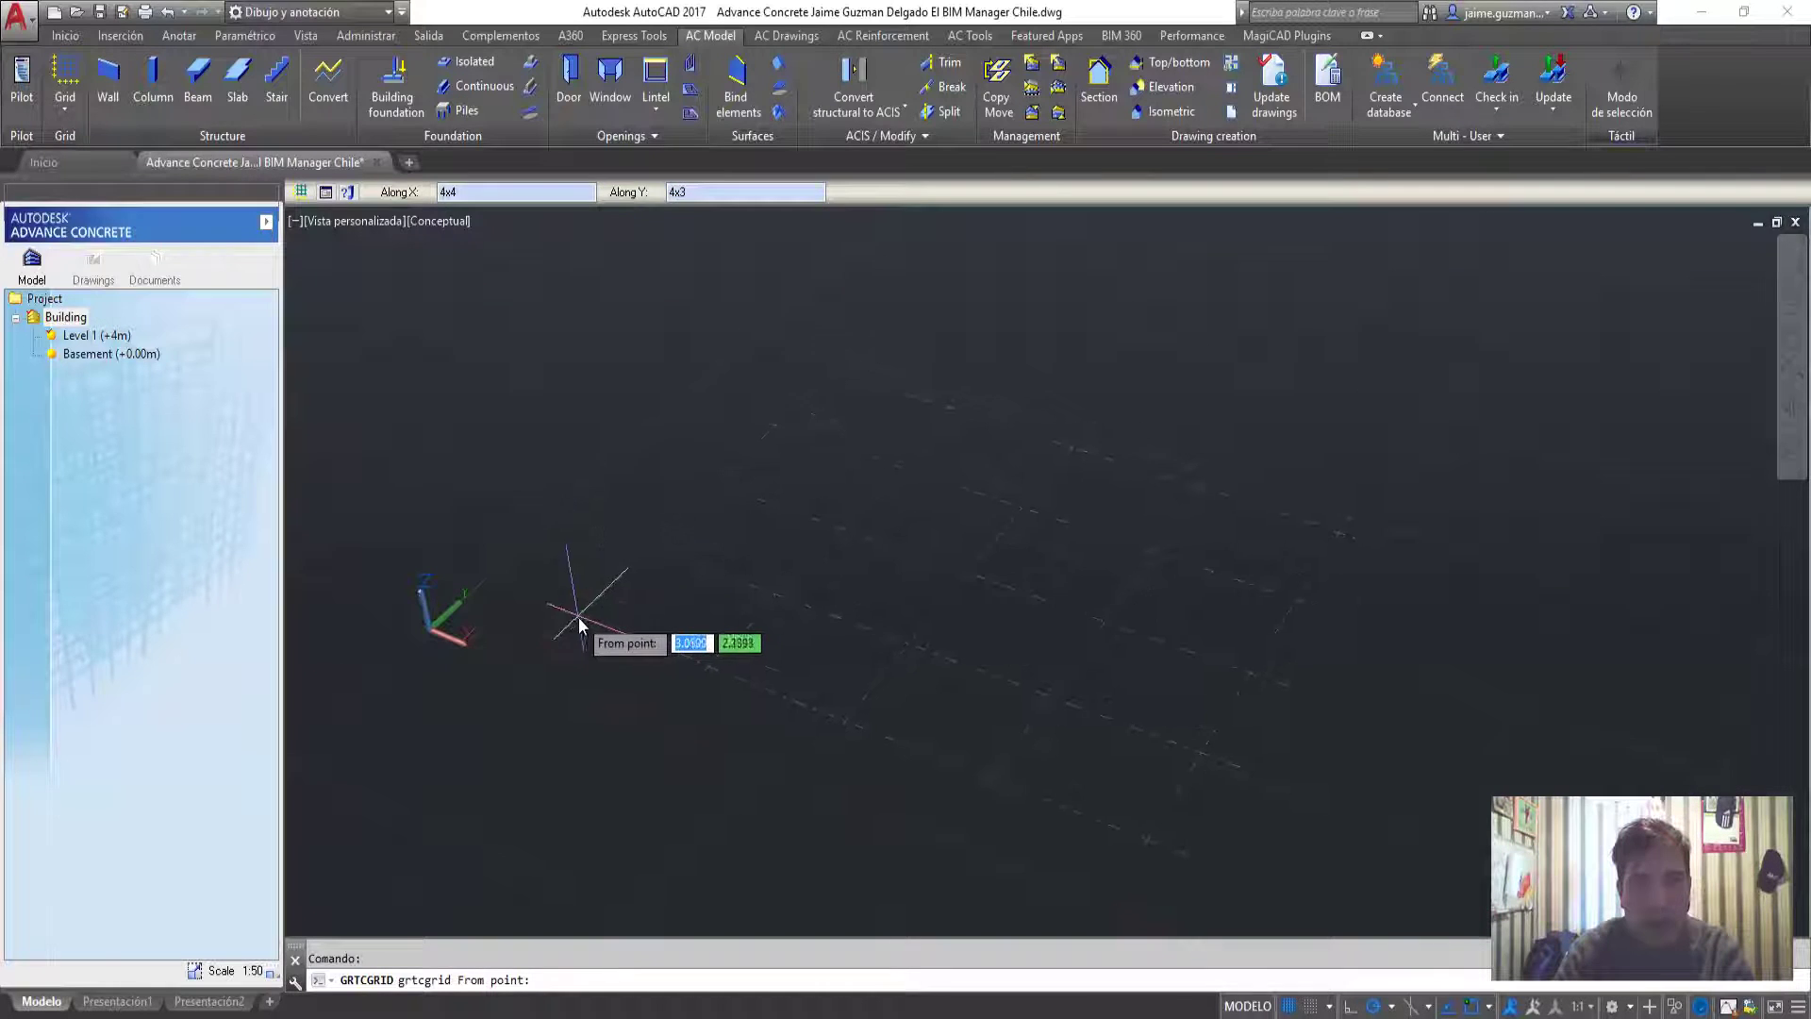
Change the Y spans to 3x3 and place the grid at the model origin with default rotation
left_click(681, 191)
left_click_drag(648, 192, 640, 201)
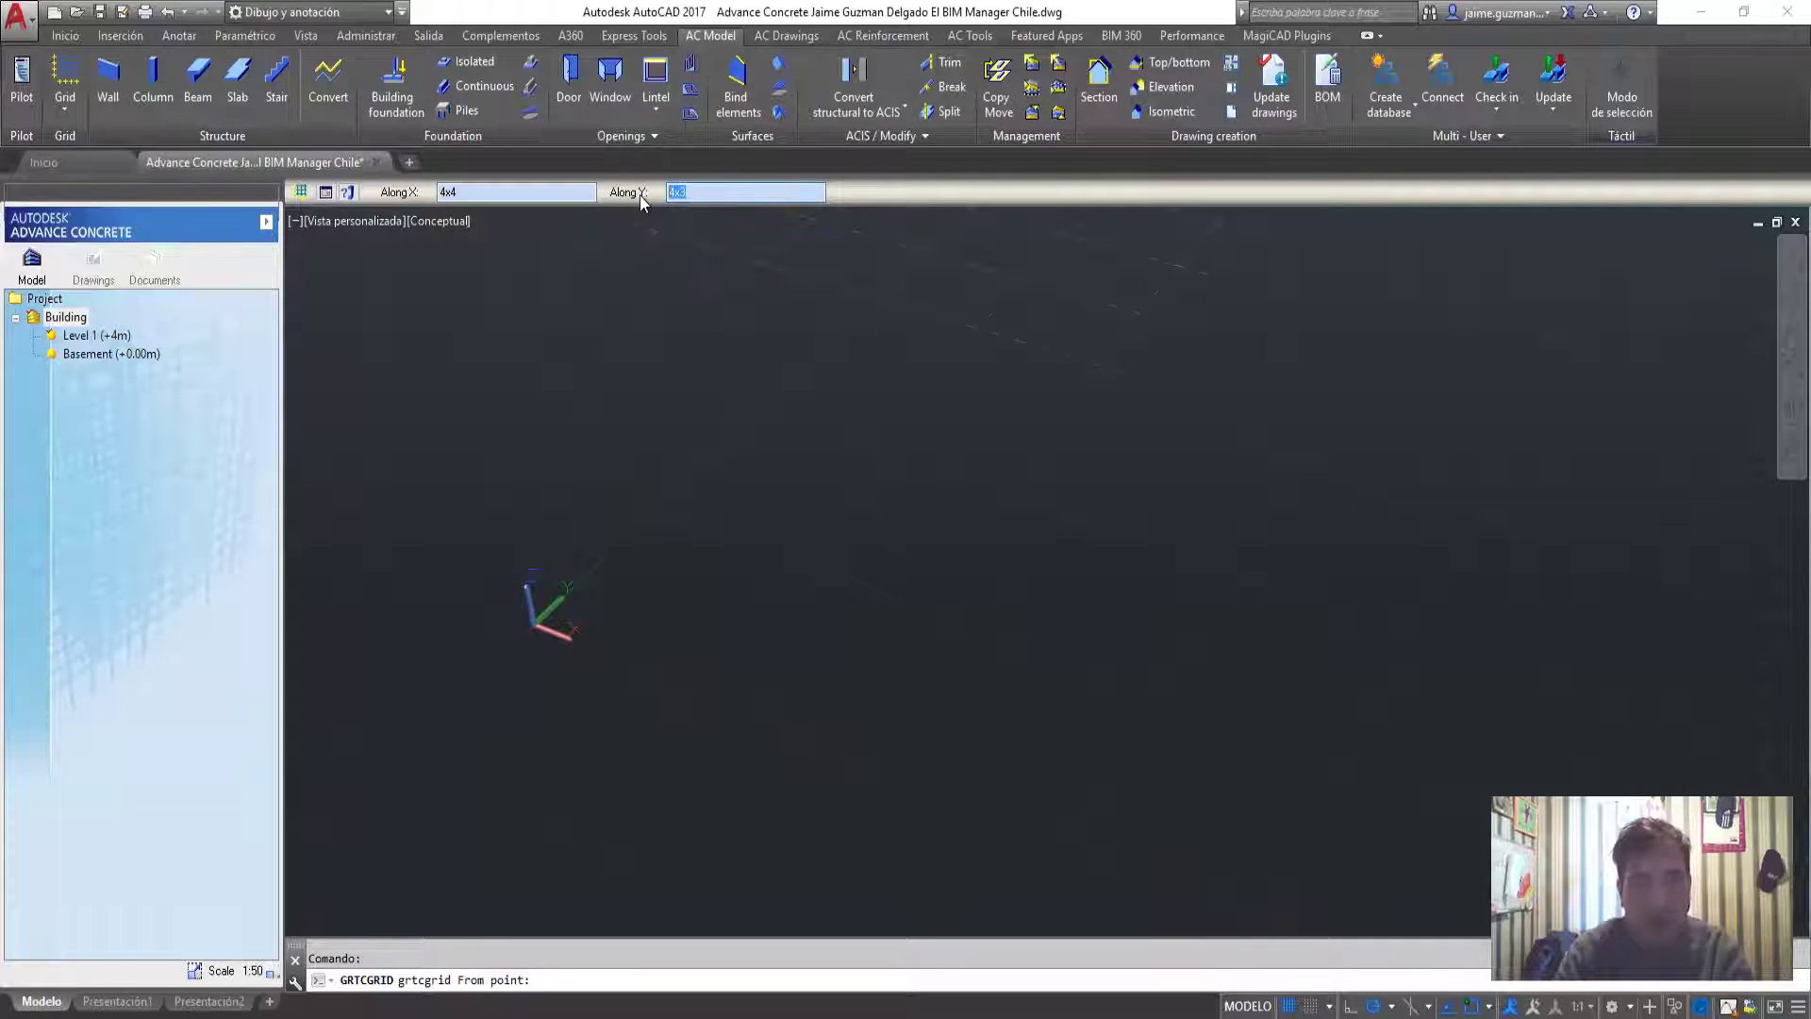
type("3")
left_click(587, 614)
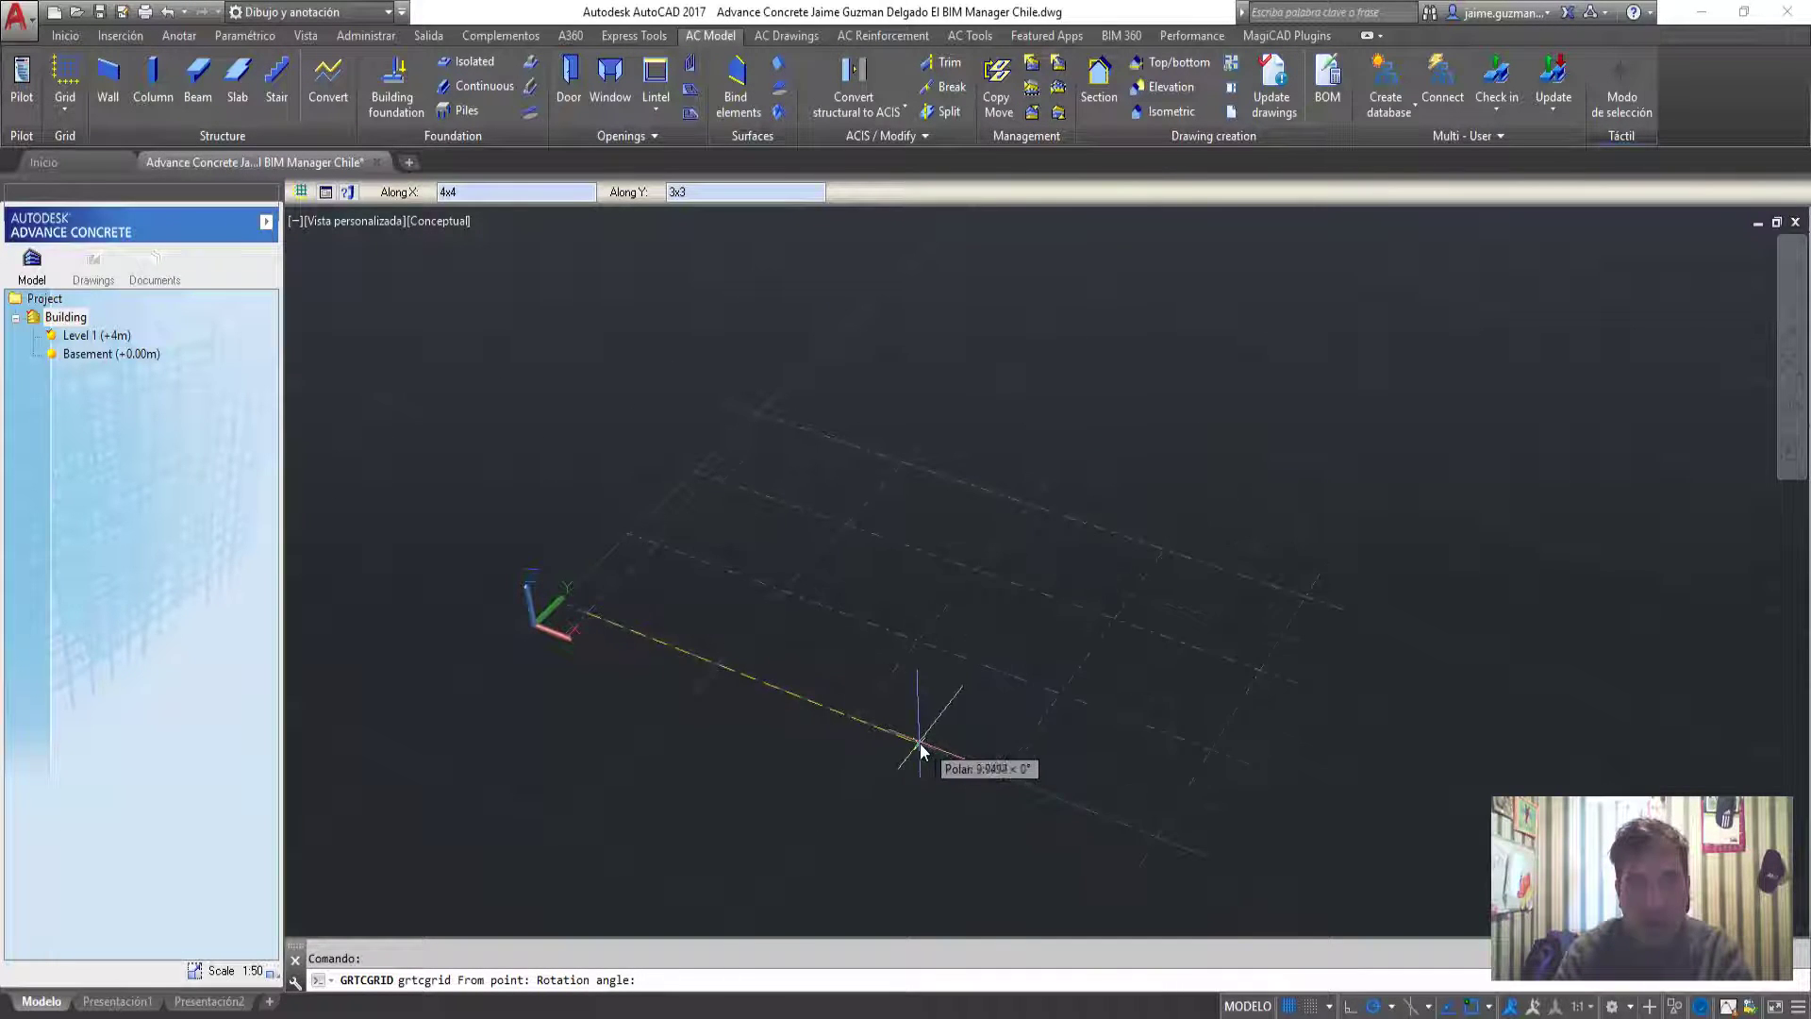
left_click(920, 743)
Orbit and zoom around the newly placed grid to inspect it
mouse_move(709, 689)
middle_mouse_down("shift")
mouse_move(695, 630)
mouse_move(502, 456)
middle_mouse_up("shift")
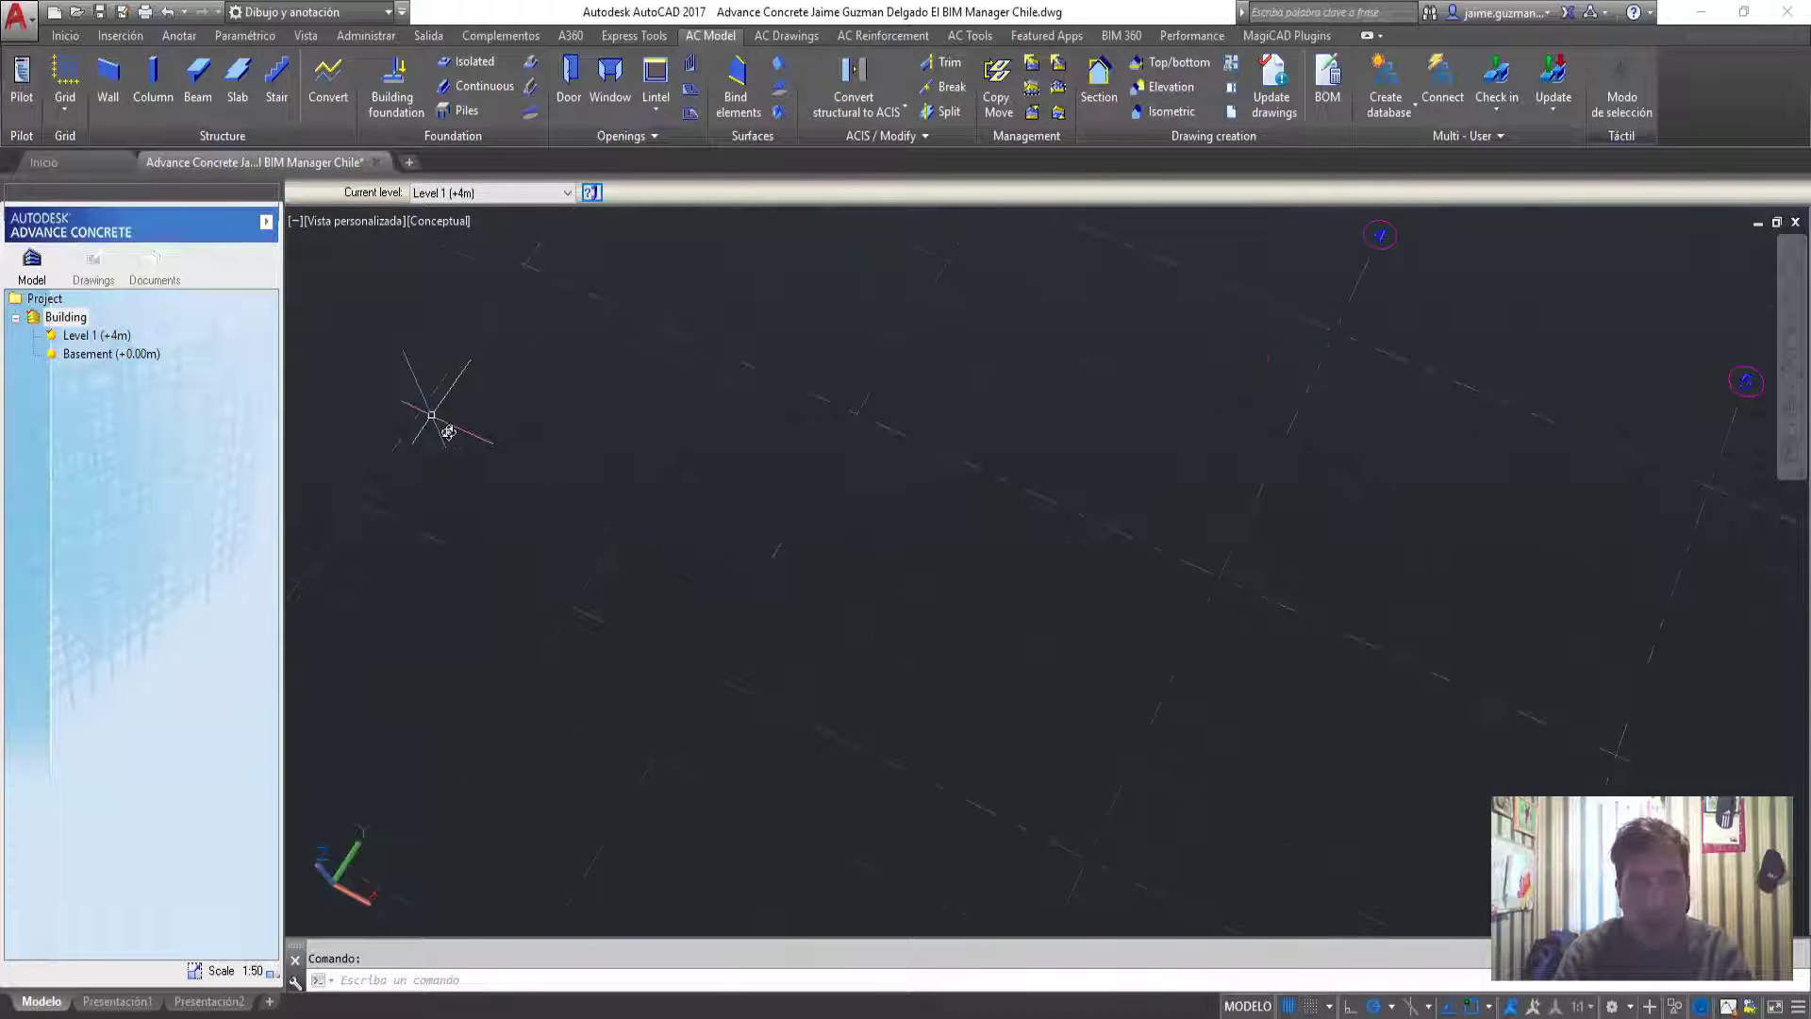
middle_click_drag(704, 542, 729, 492, "shift")
scroll(730, 492, "up", 5)
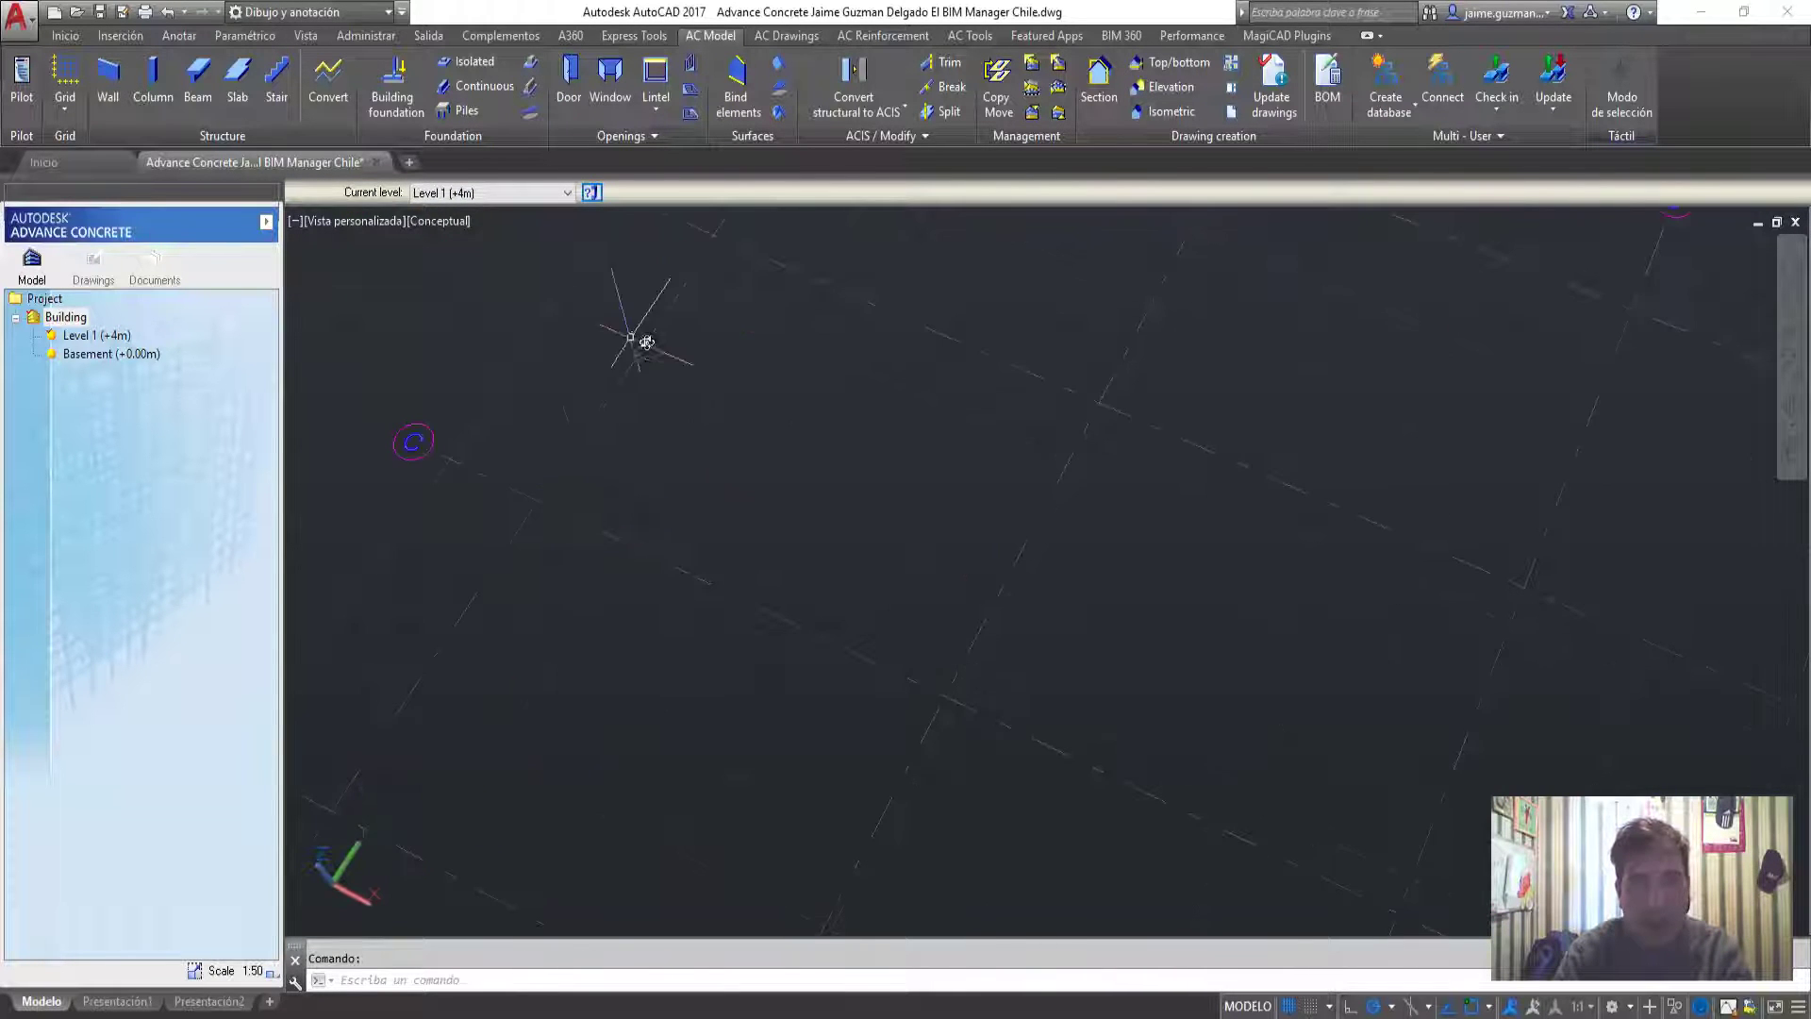
middle_click_drag(639, 332, 760, 514, "shift")
scroll(1178, 676, "down", 5)
mouse_move(809, 413)
middle_mouse_down("shift")
mouse_move(941, 607)
mouse_move(890, 485)
mouse_move(905, 472)
mouse_move(975, 542)
mouse_move(986, 611)
middle_mouse_up("shift")
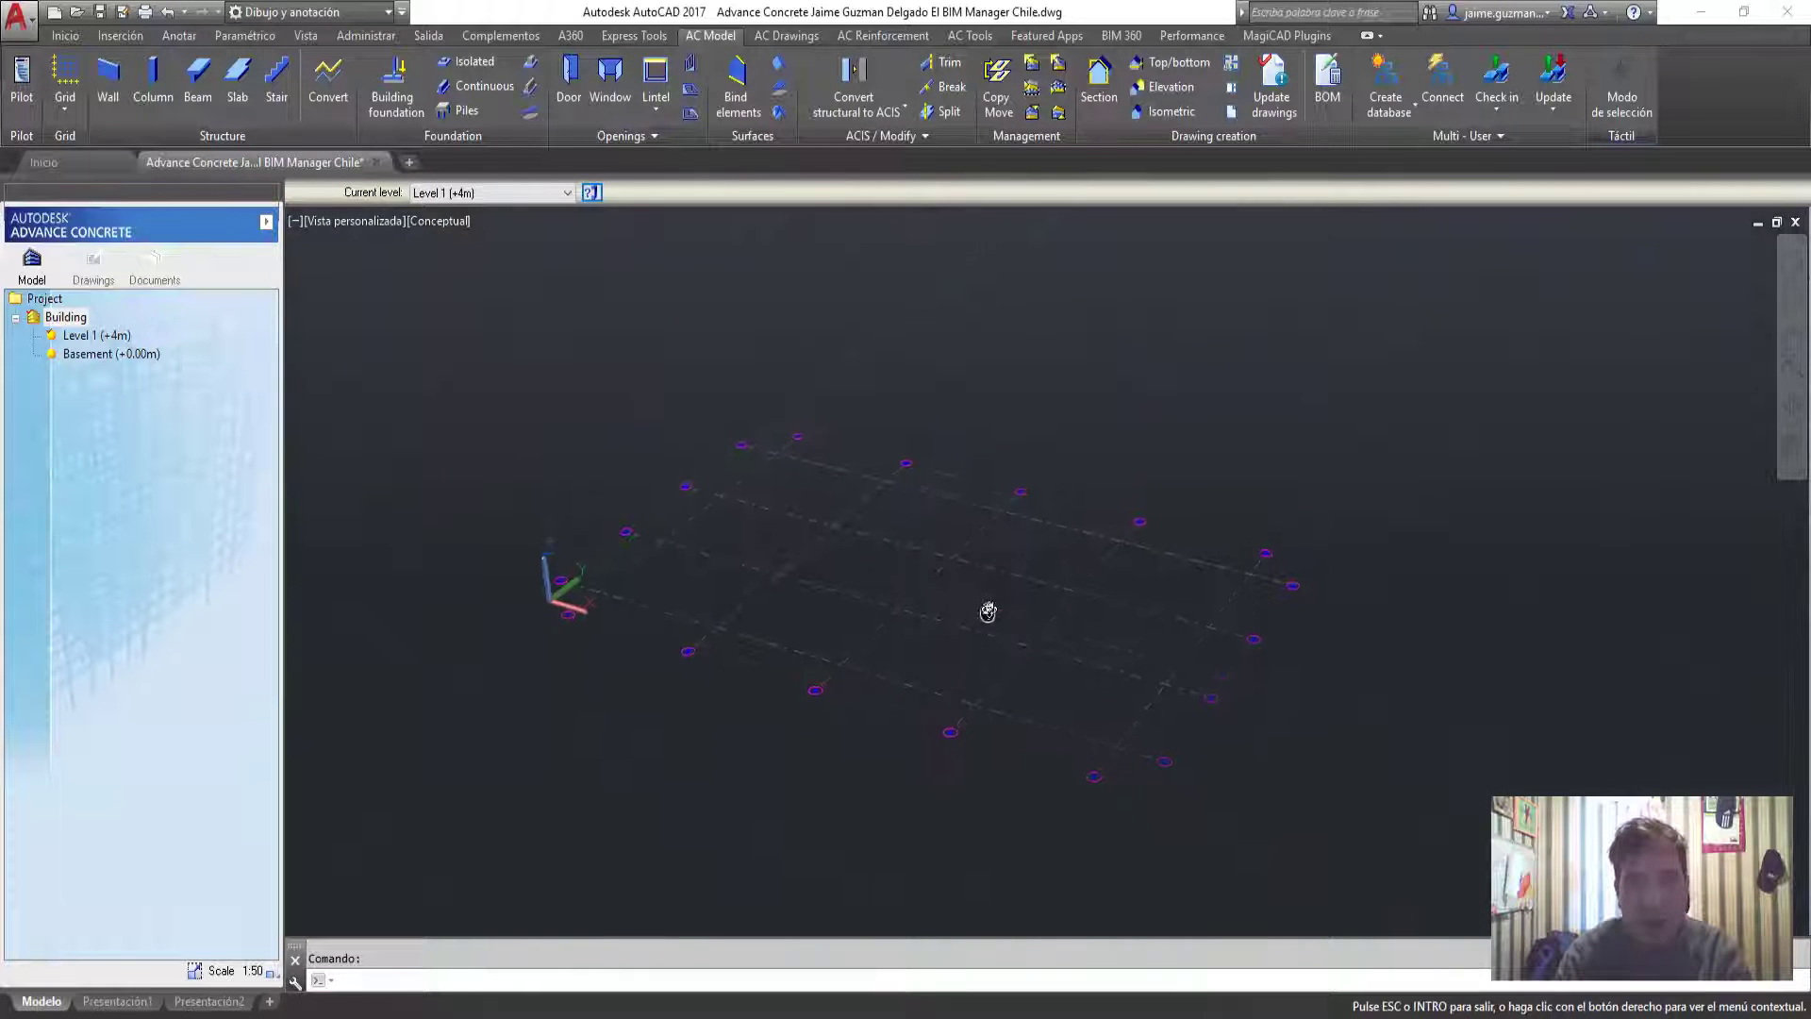
Change the grid's bubble spacing from 0.3 m and bubble offset from 1 m to 0.5 m
double_click(967, 504)
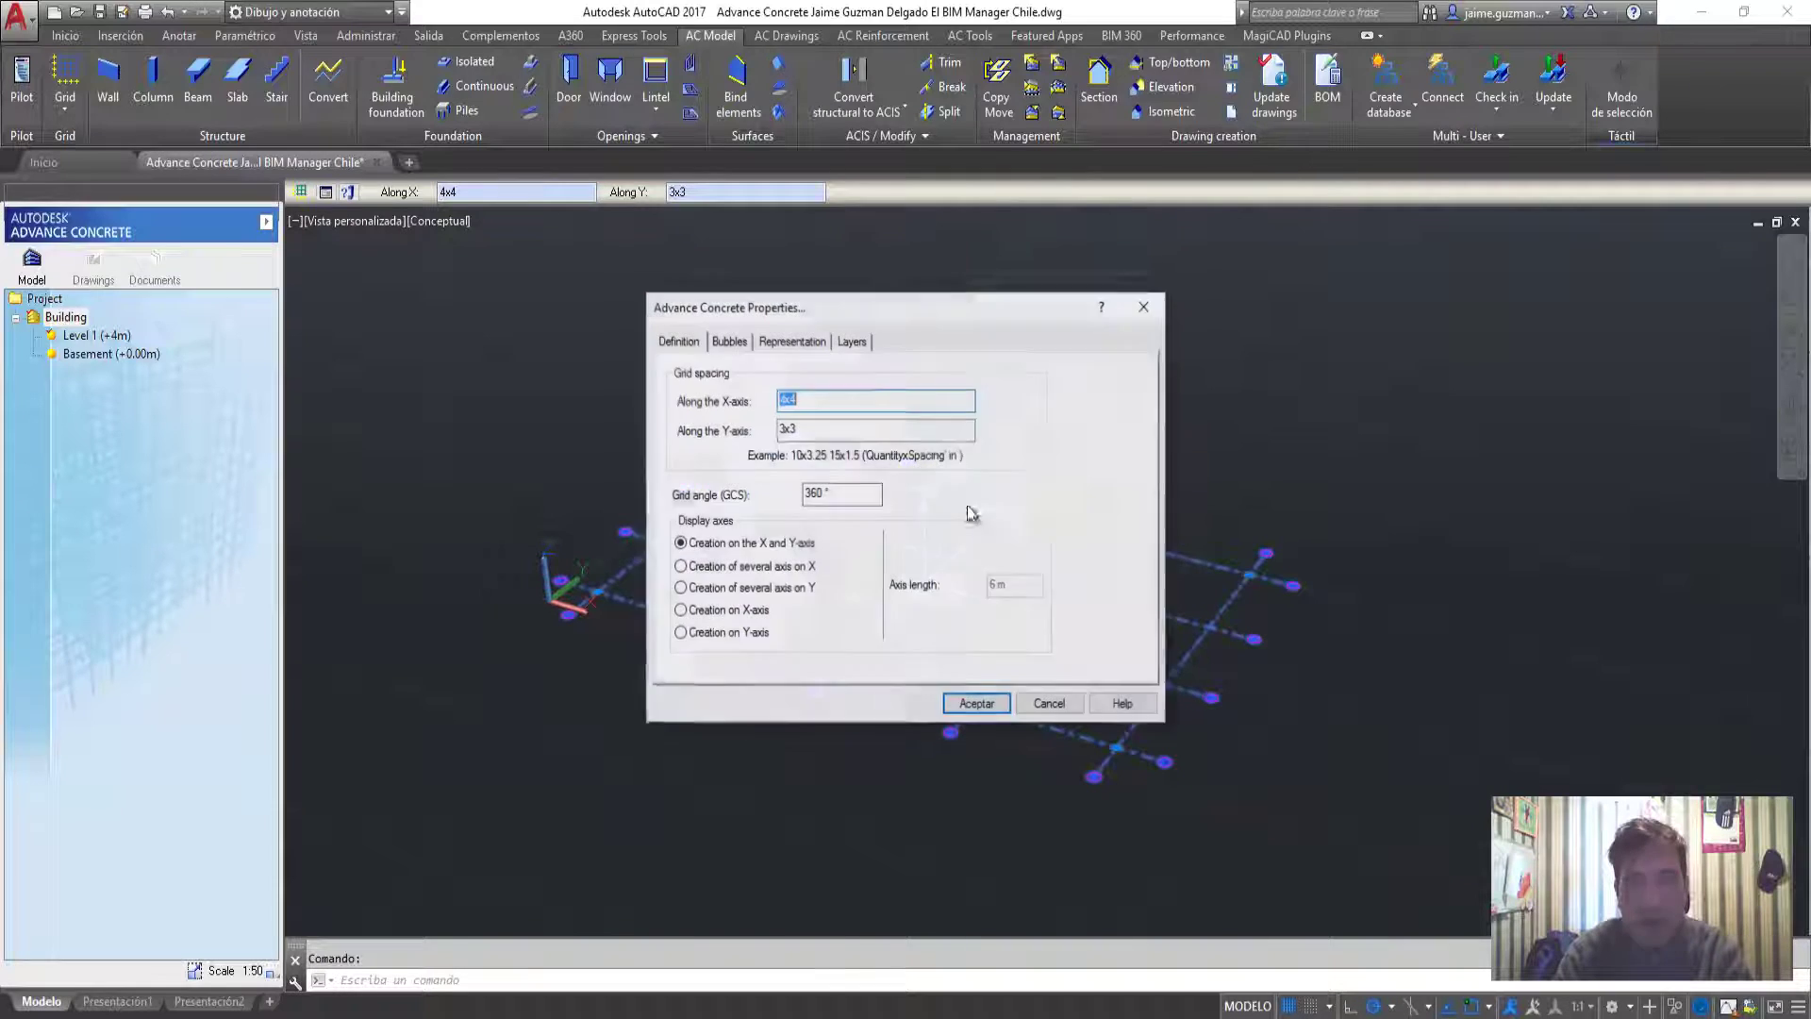
left_click_drag(839, 307, 1296, 282)
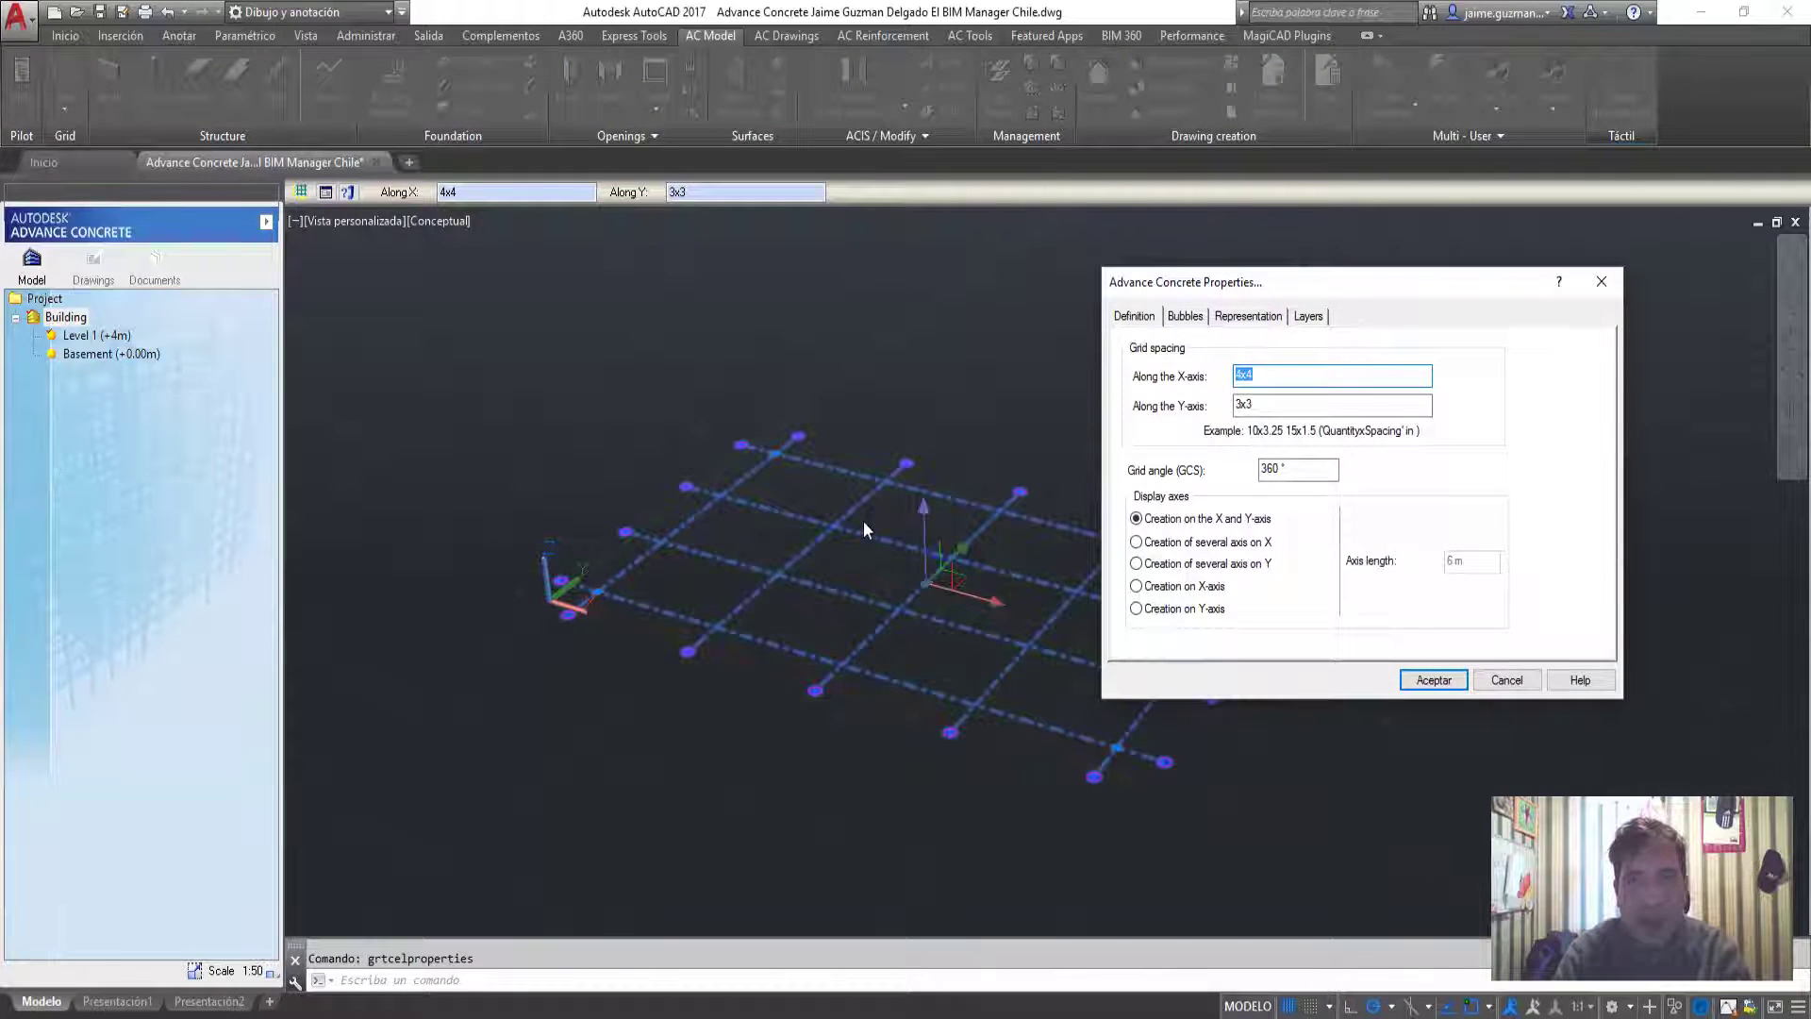
left_click(1185, 316)
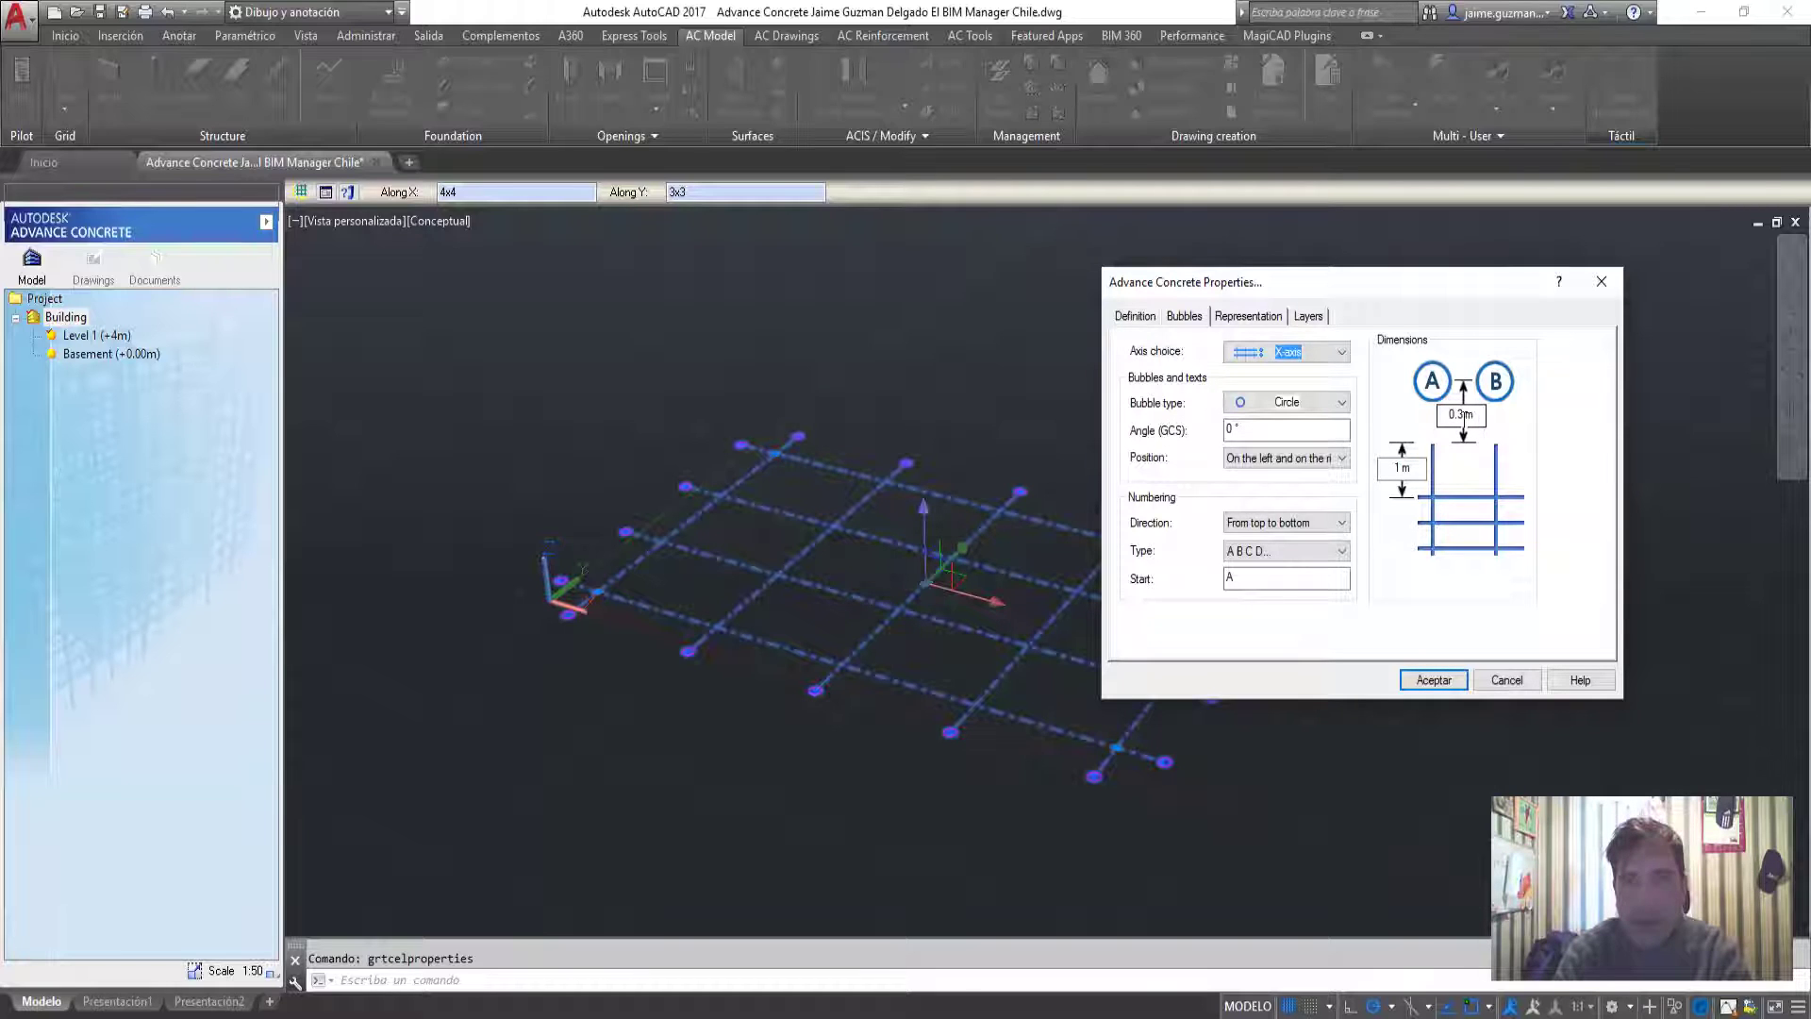
left_click(1461, 415)
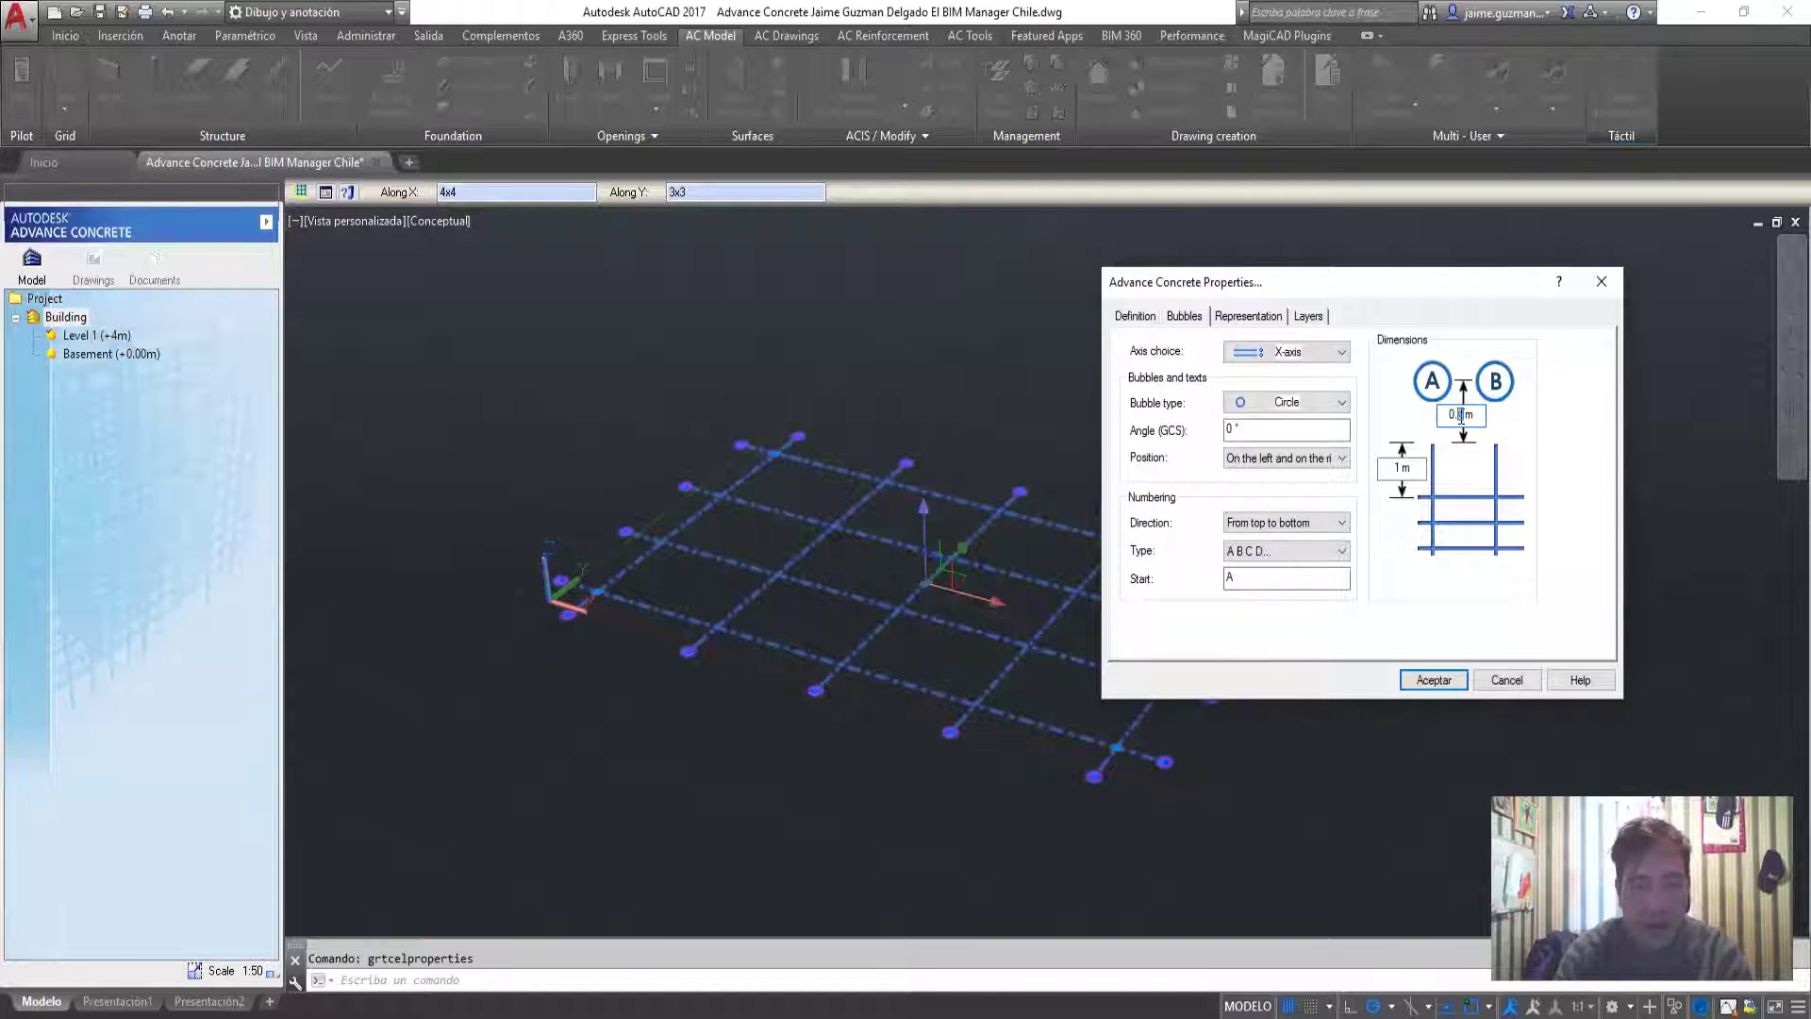
key("BackSpace")
type("5")
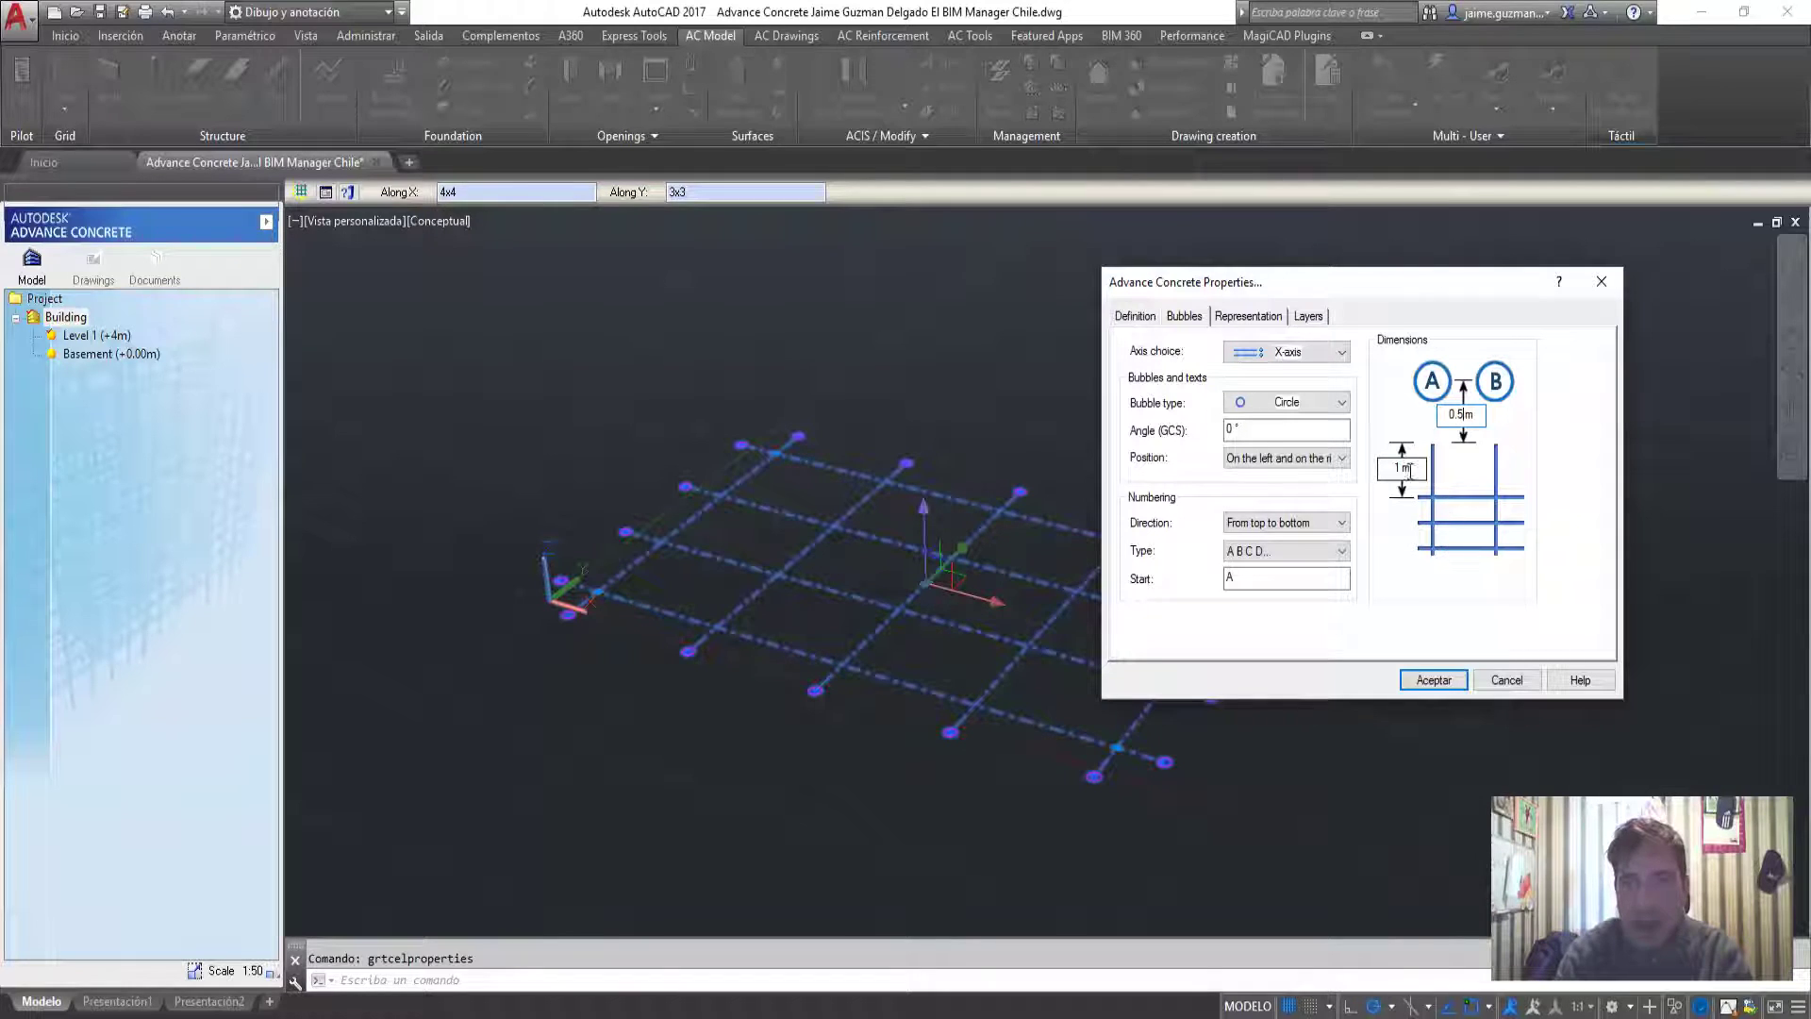
left_click(1393, 467)
key("Delete")
type("0.5")
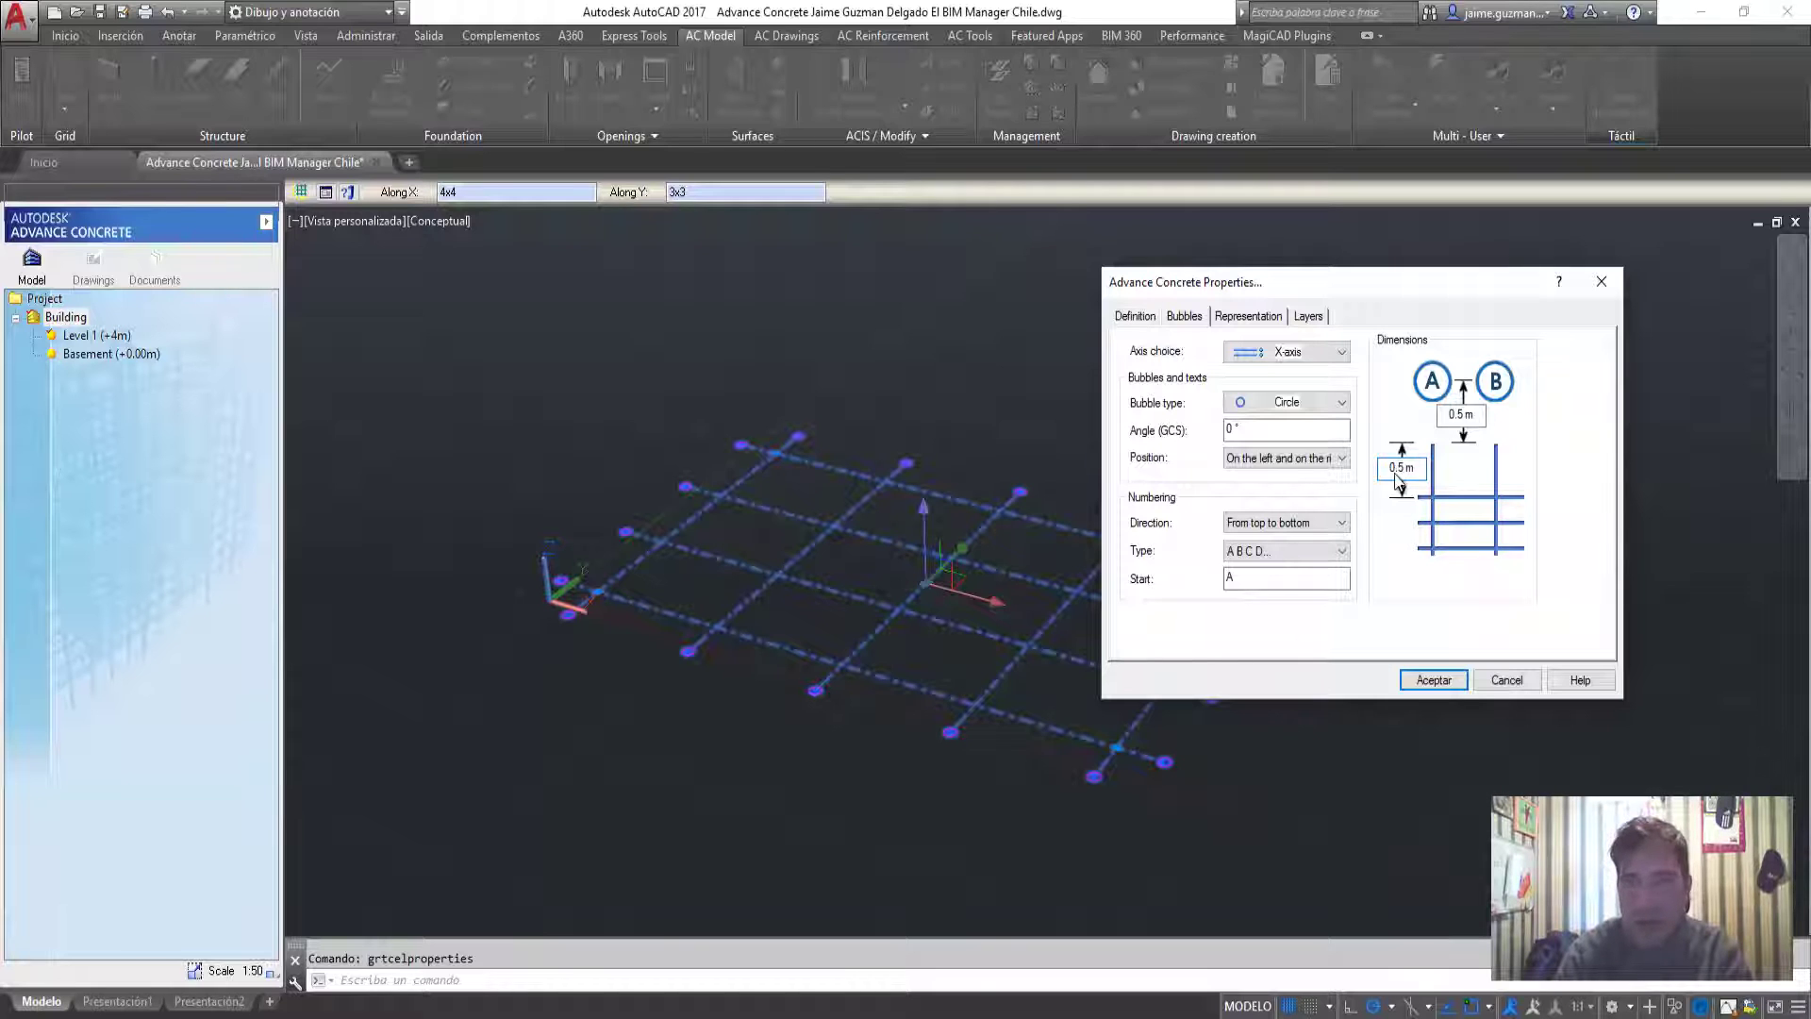
left_click(1434, 680)
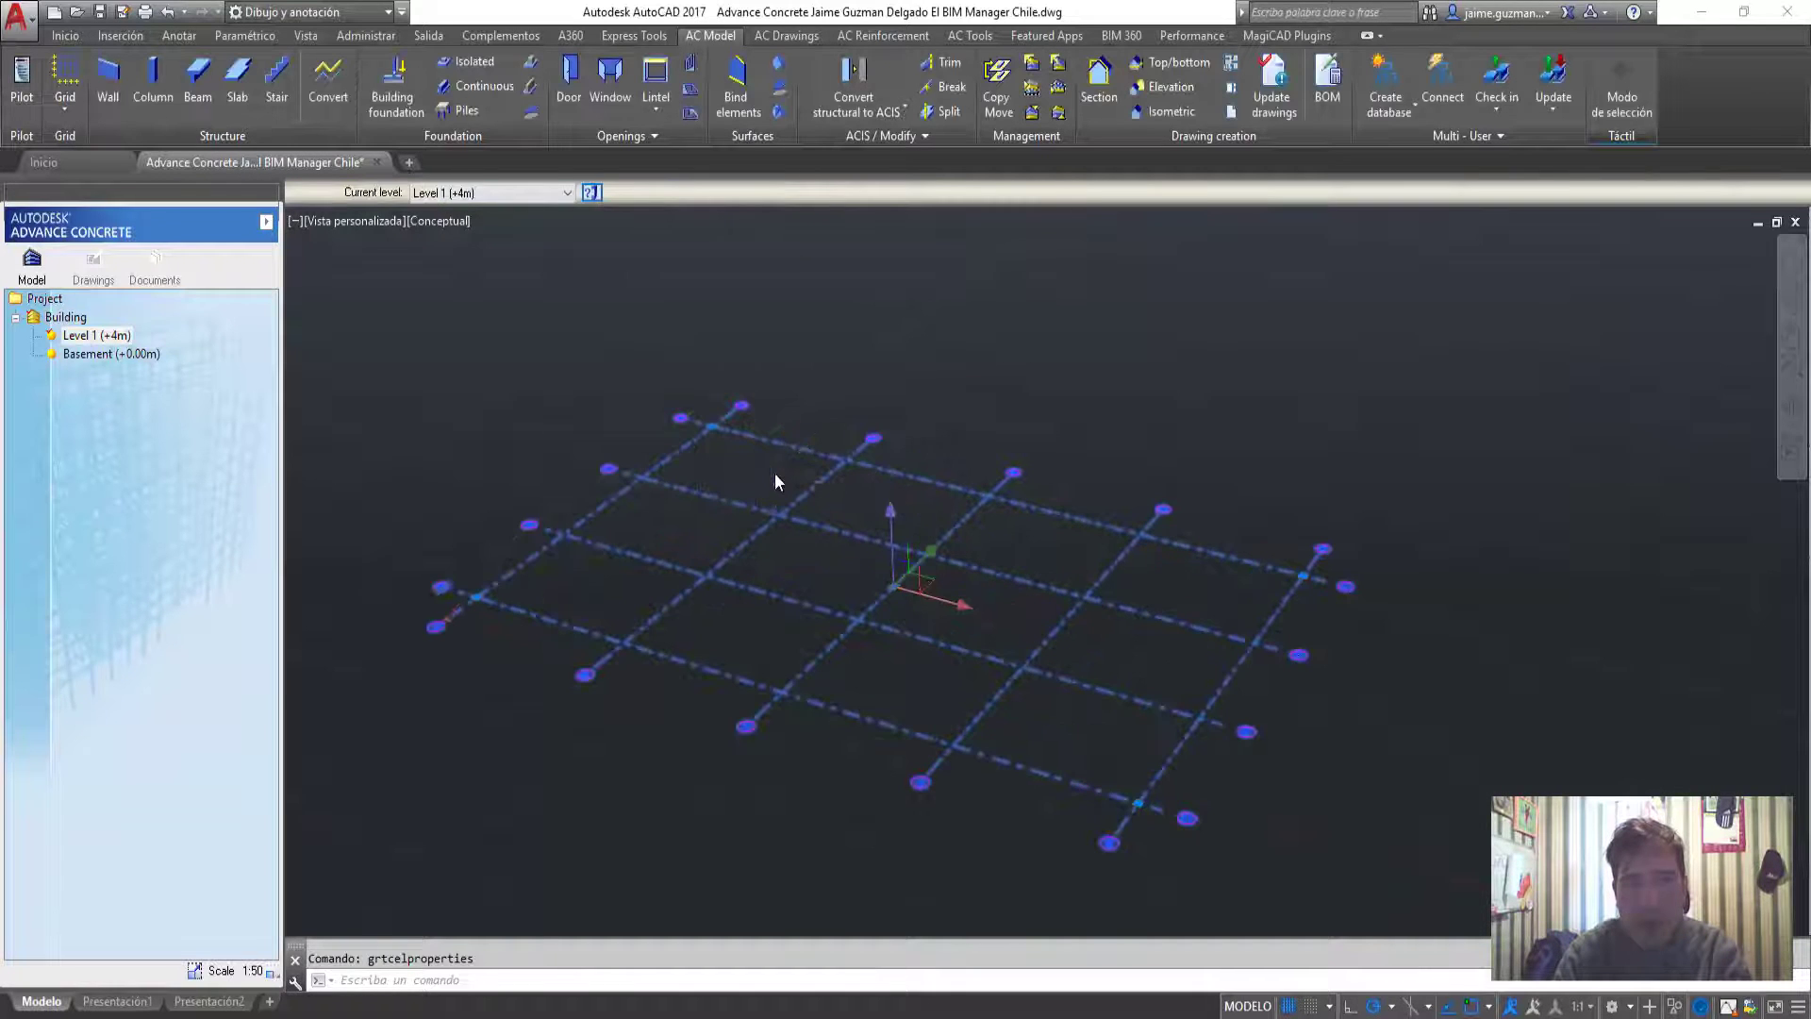
Set the grid's bubble colour to yellow and bubble text to red
mouse_move(773, 473)
middle_mouse_down("shift")
mouse_move(632, 311)
mouse_move(781, 404)
mouse_move(753, 413)
mouse_move(830, 352)
middle_mouse_up("shift")
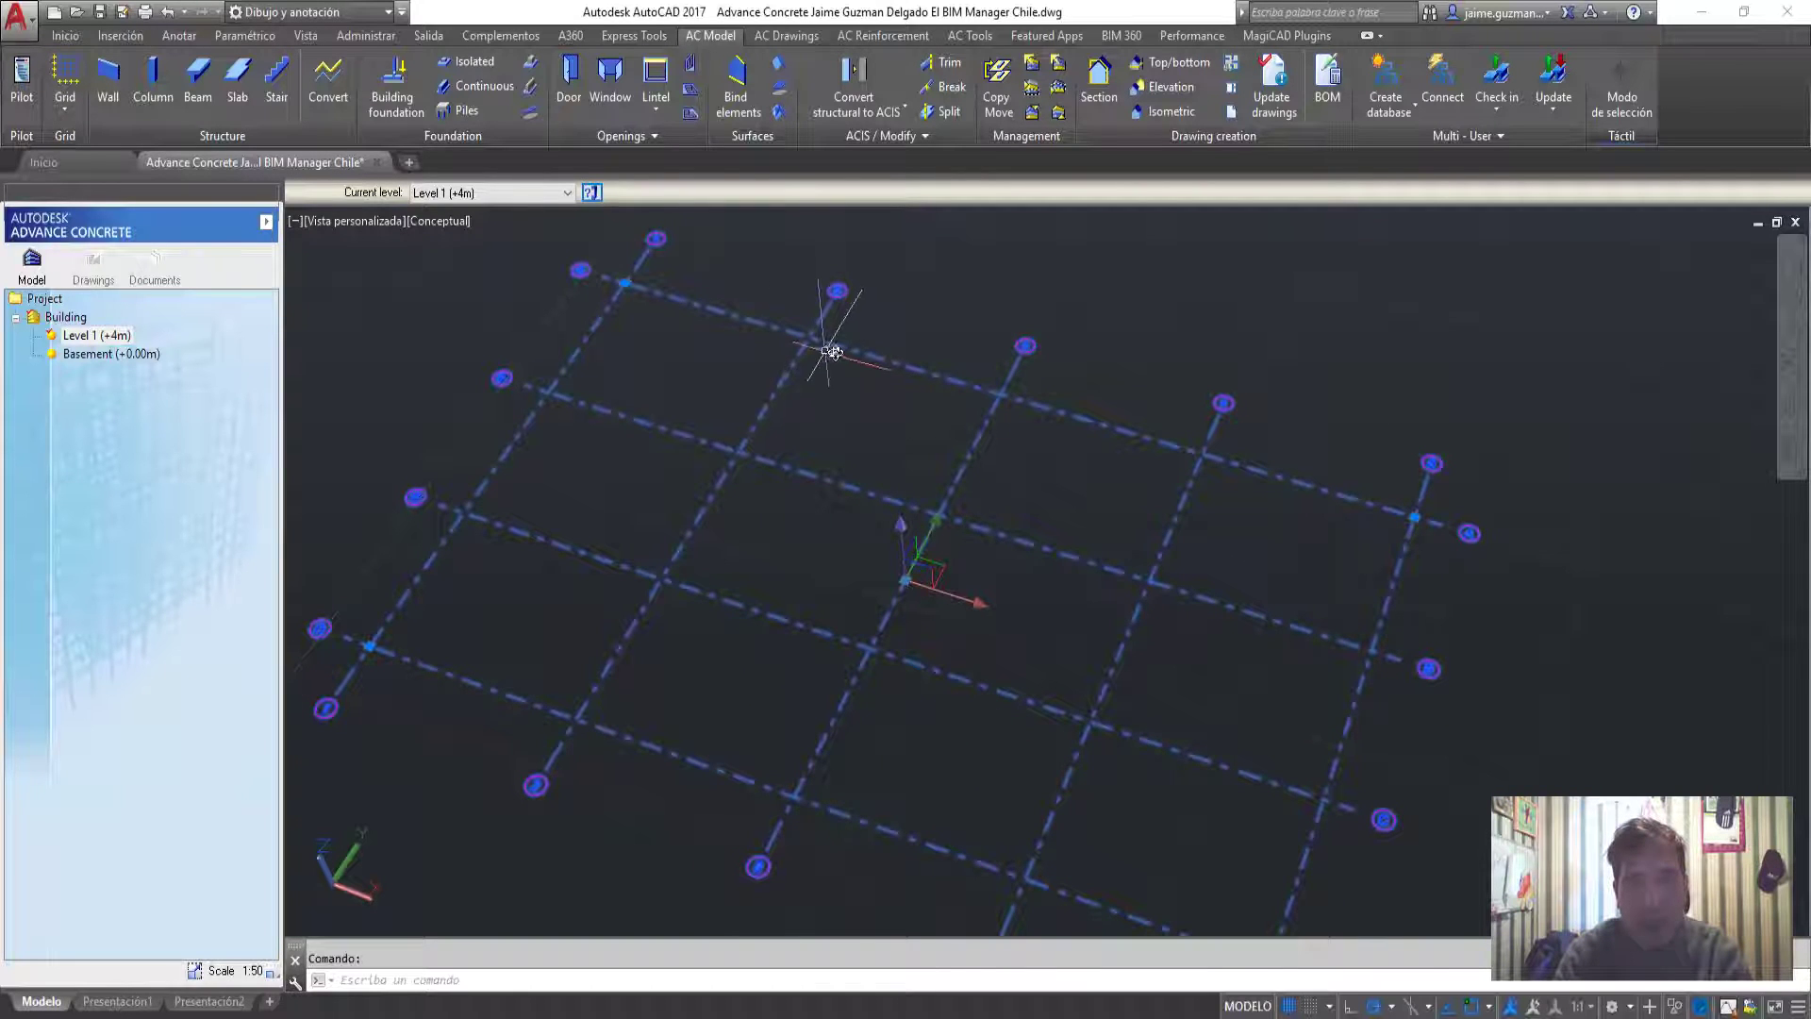
left_click(837, 350)
double_click(836, 348)
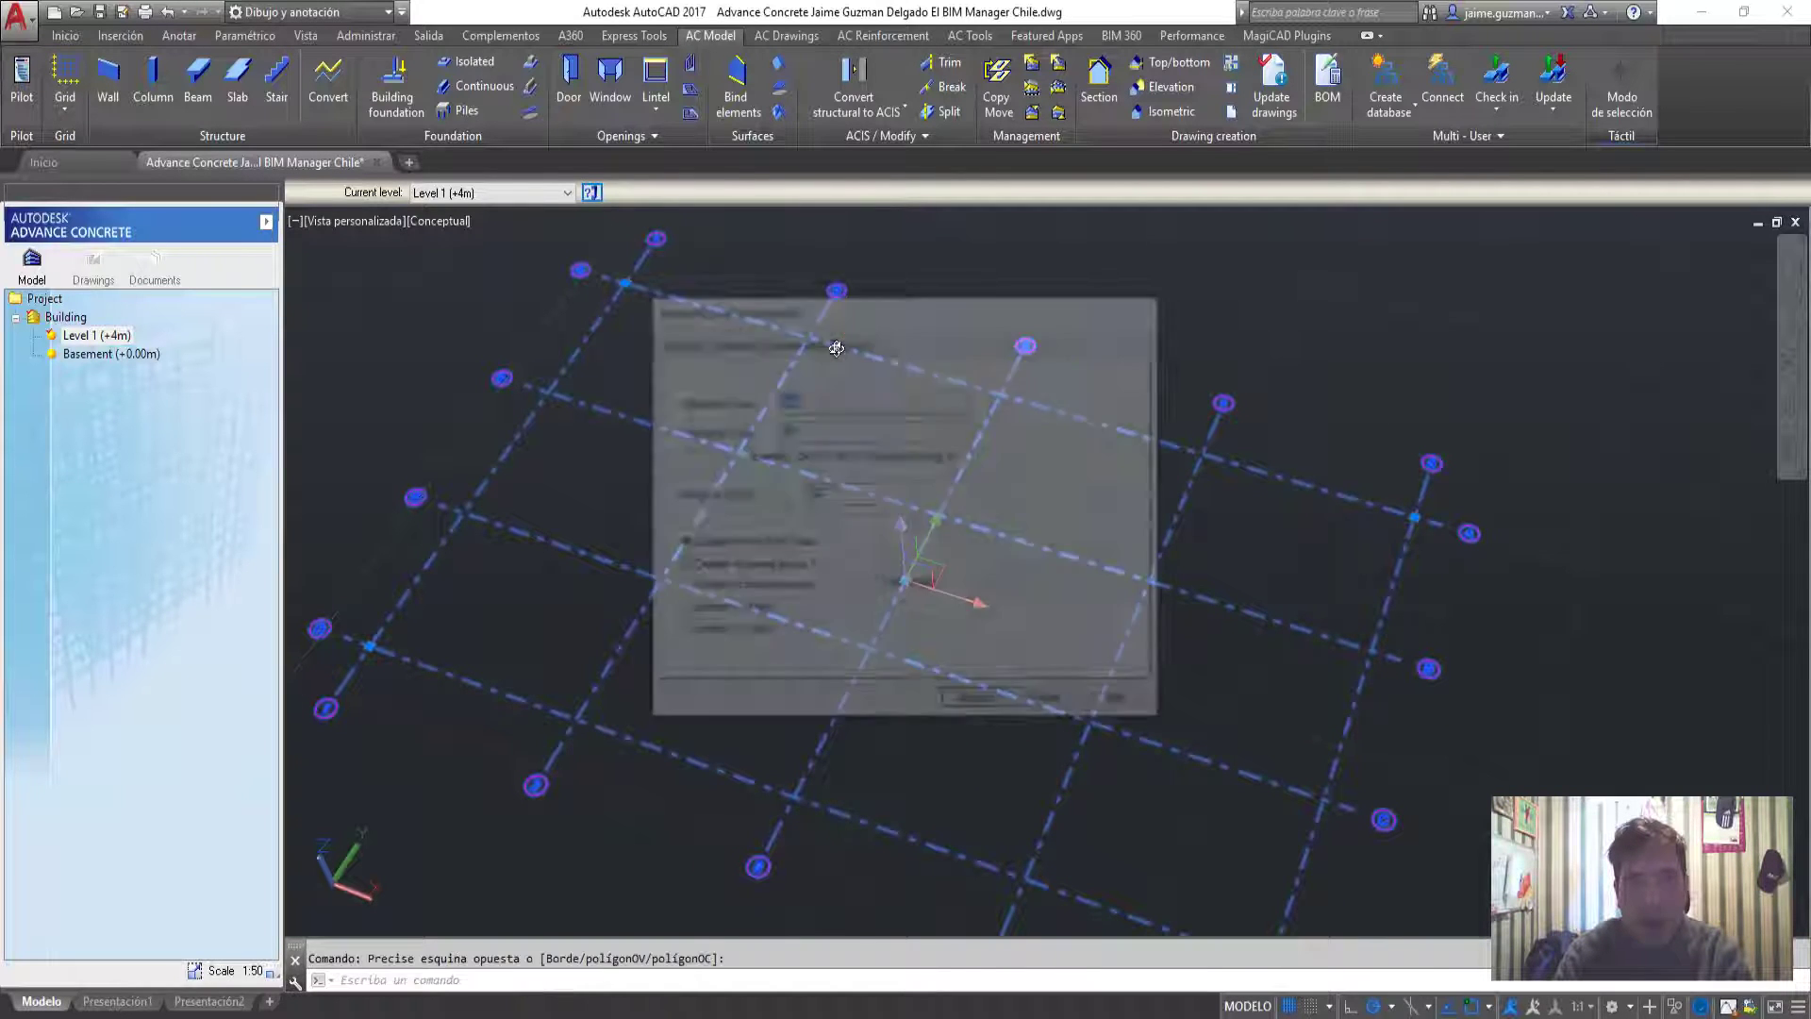
left_click(701, 498)
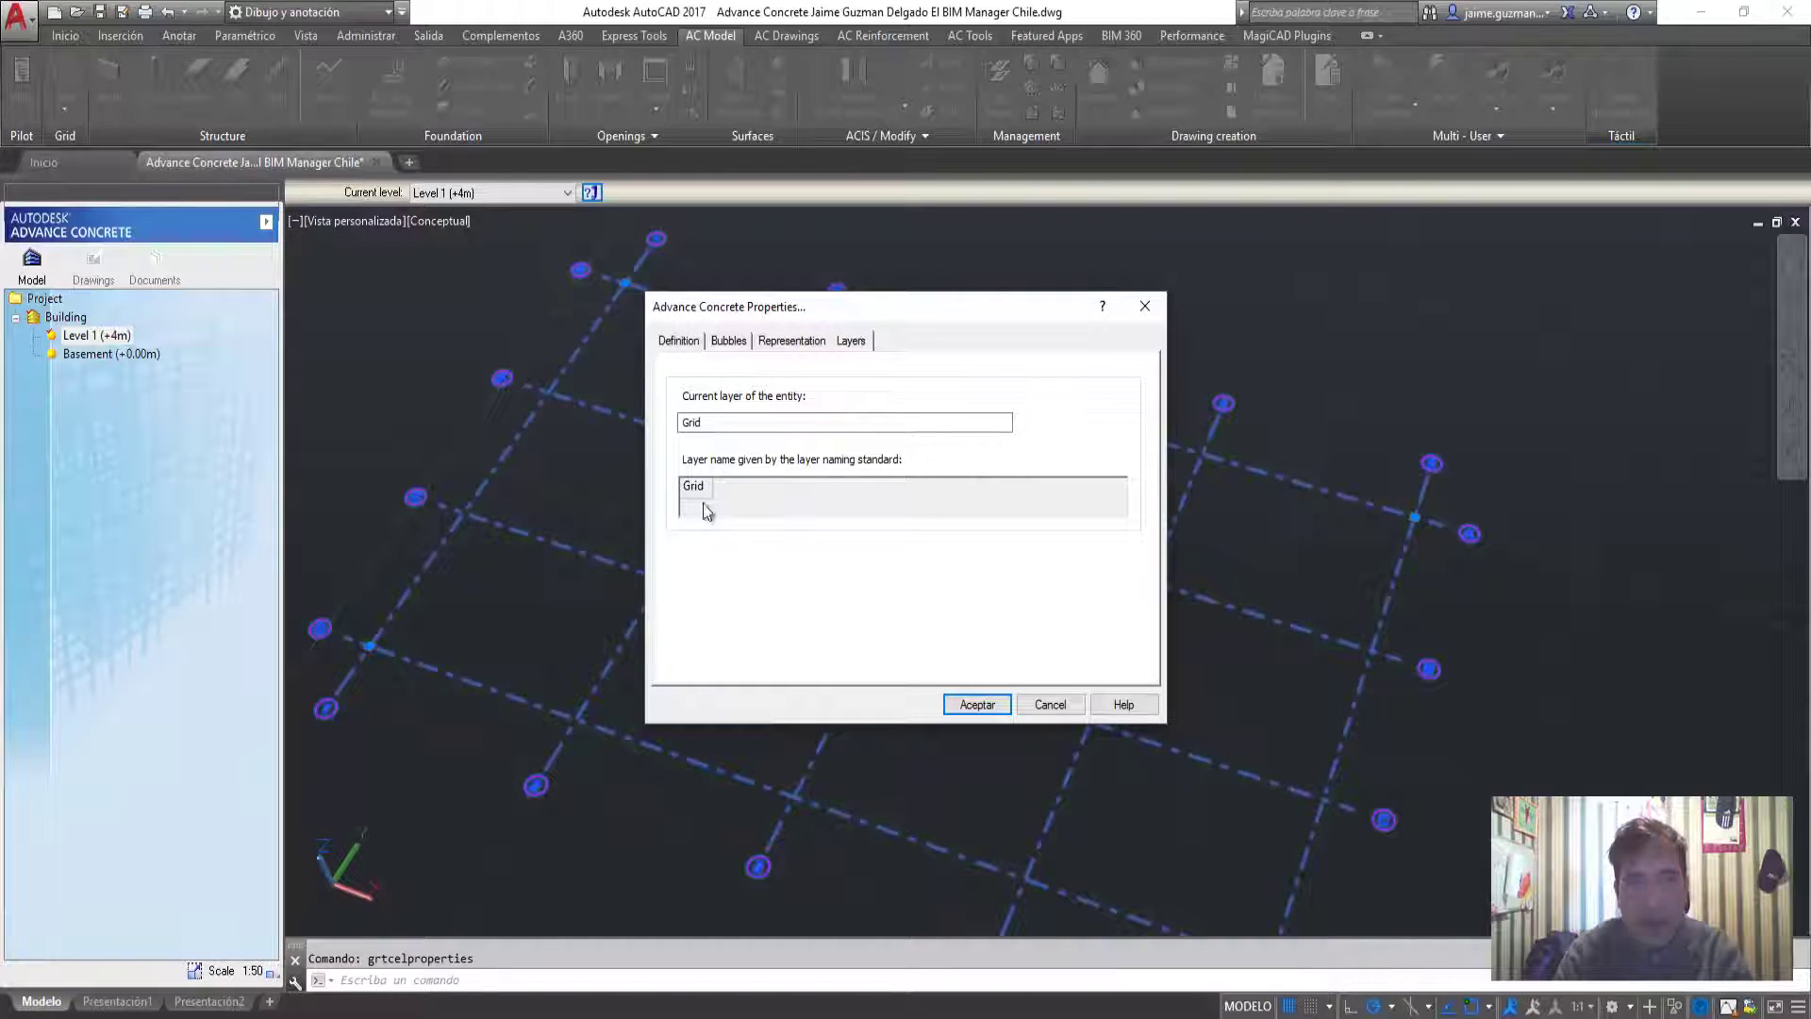
left_click(799, 344)
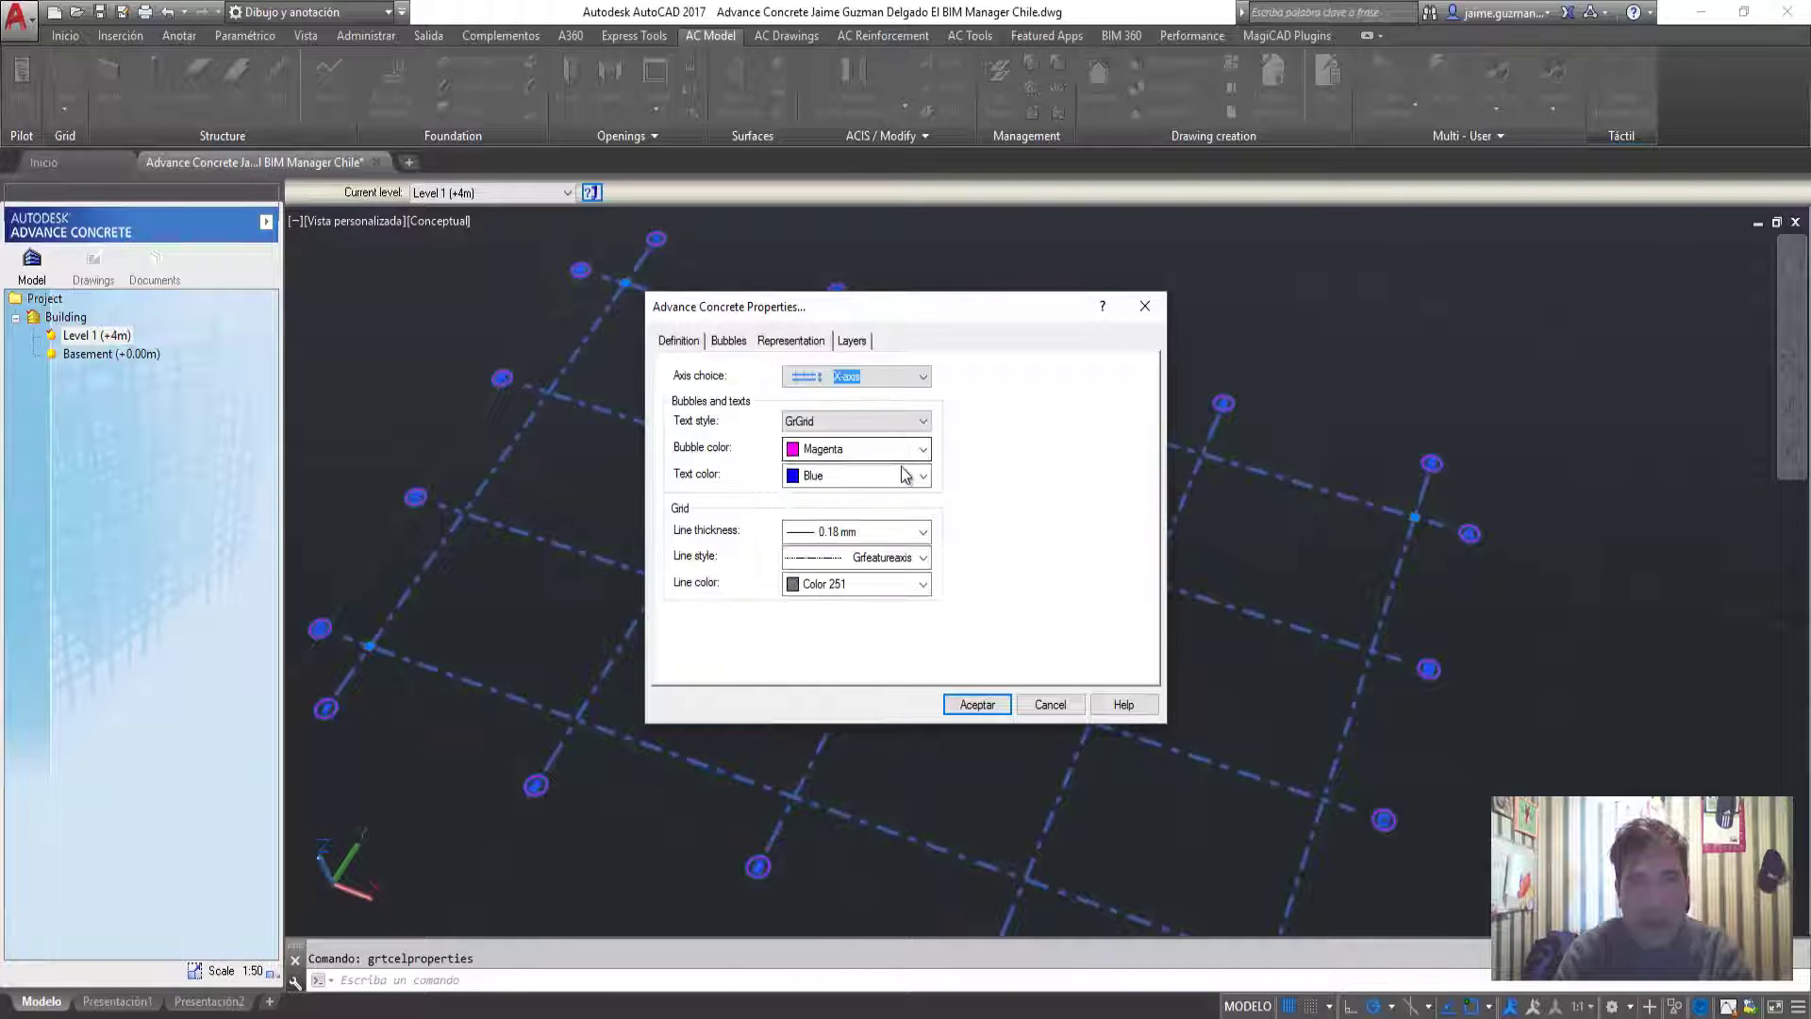
left_click_drag(944, 309, 1274, 343)
left_click(1252, 482)
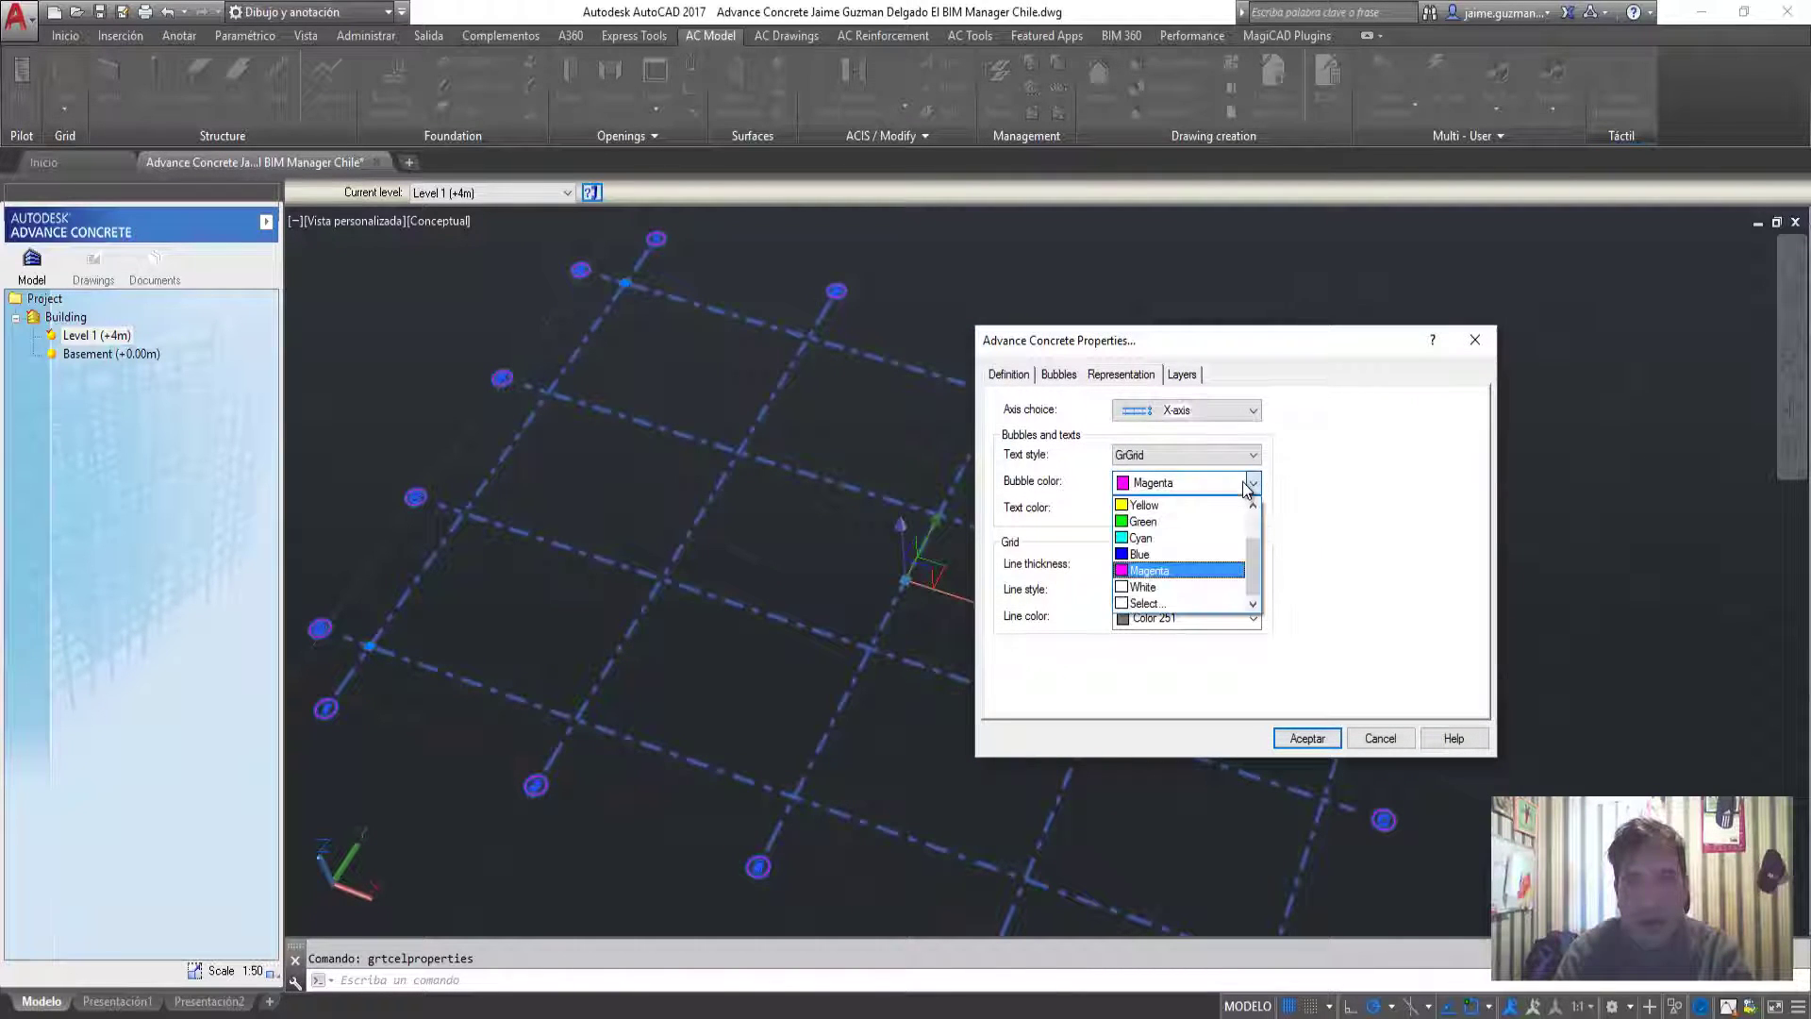
left_click(1143, 504)
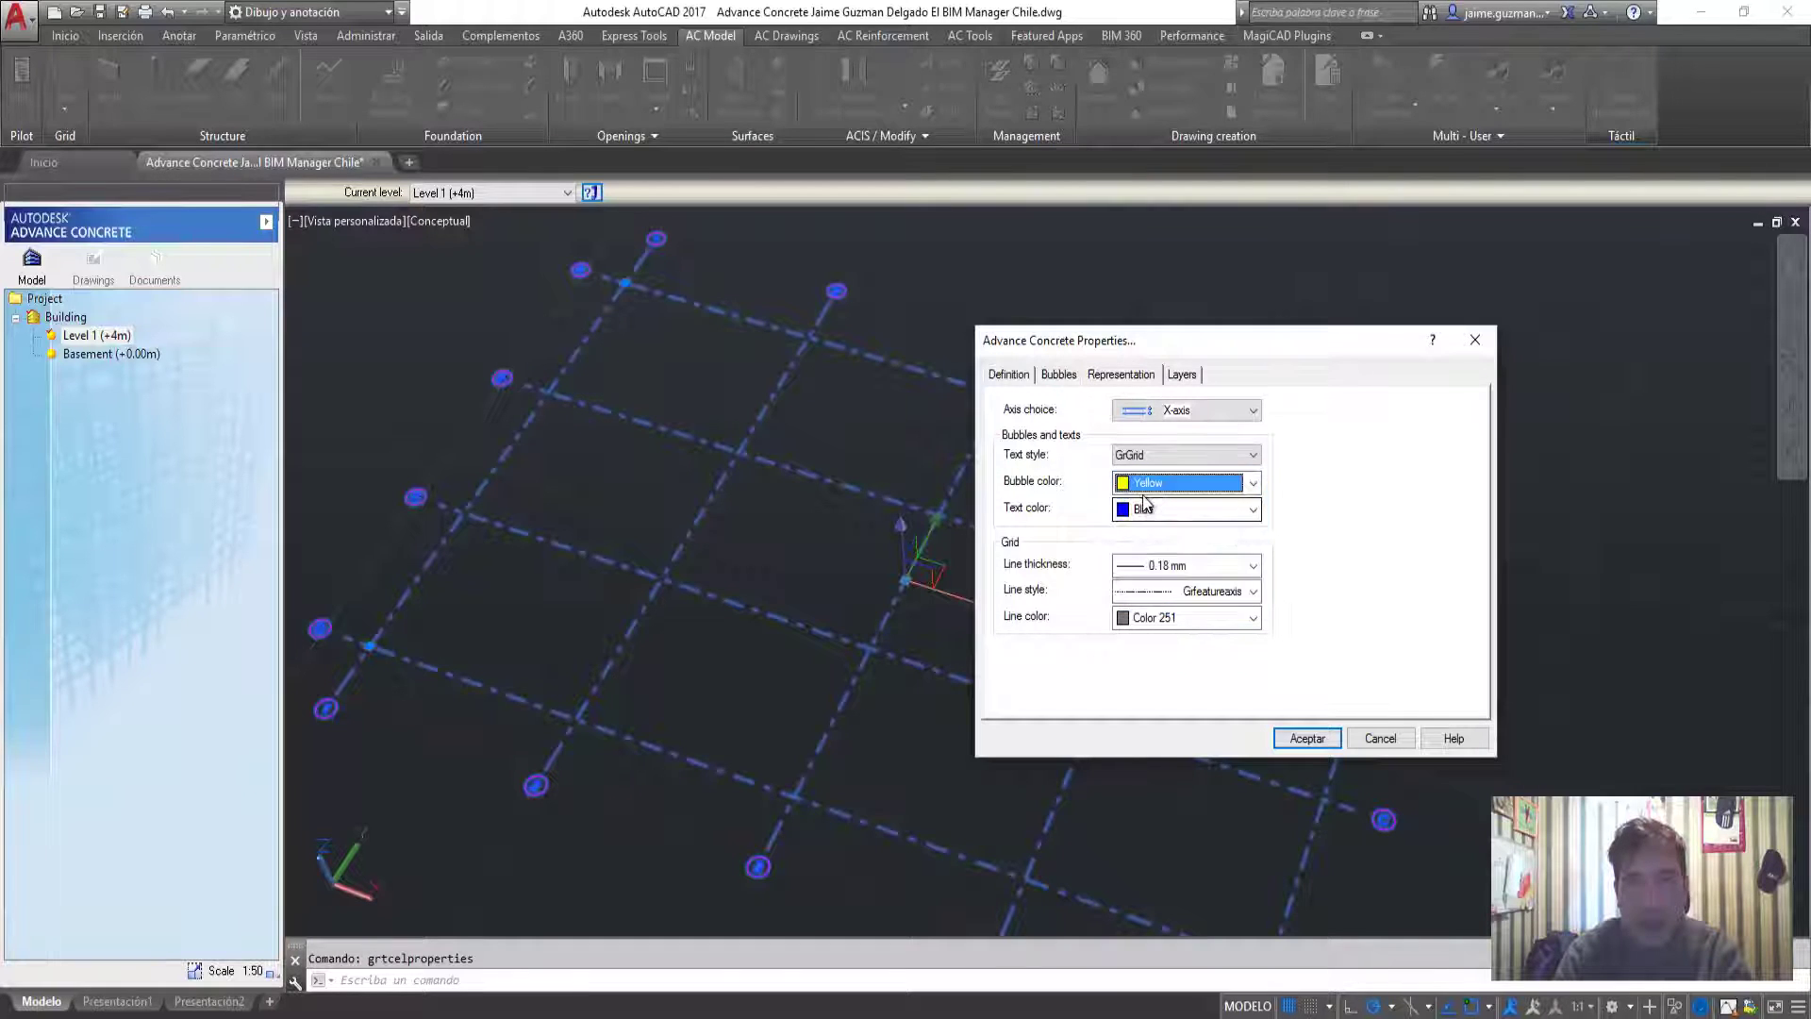
left_click(1198, 508)
scroll(1179, 585, "up", 2)
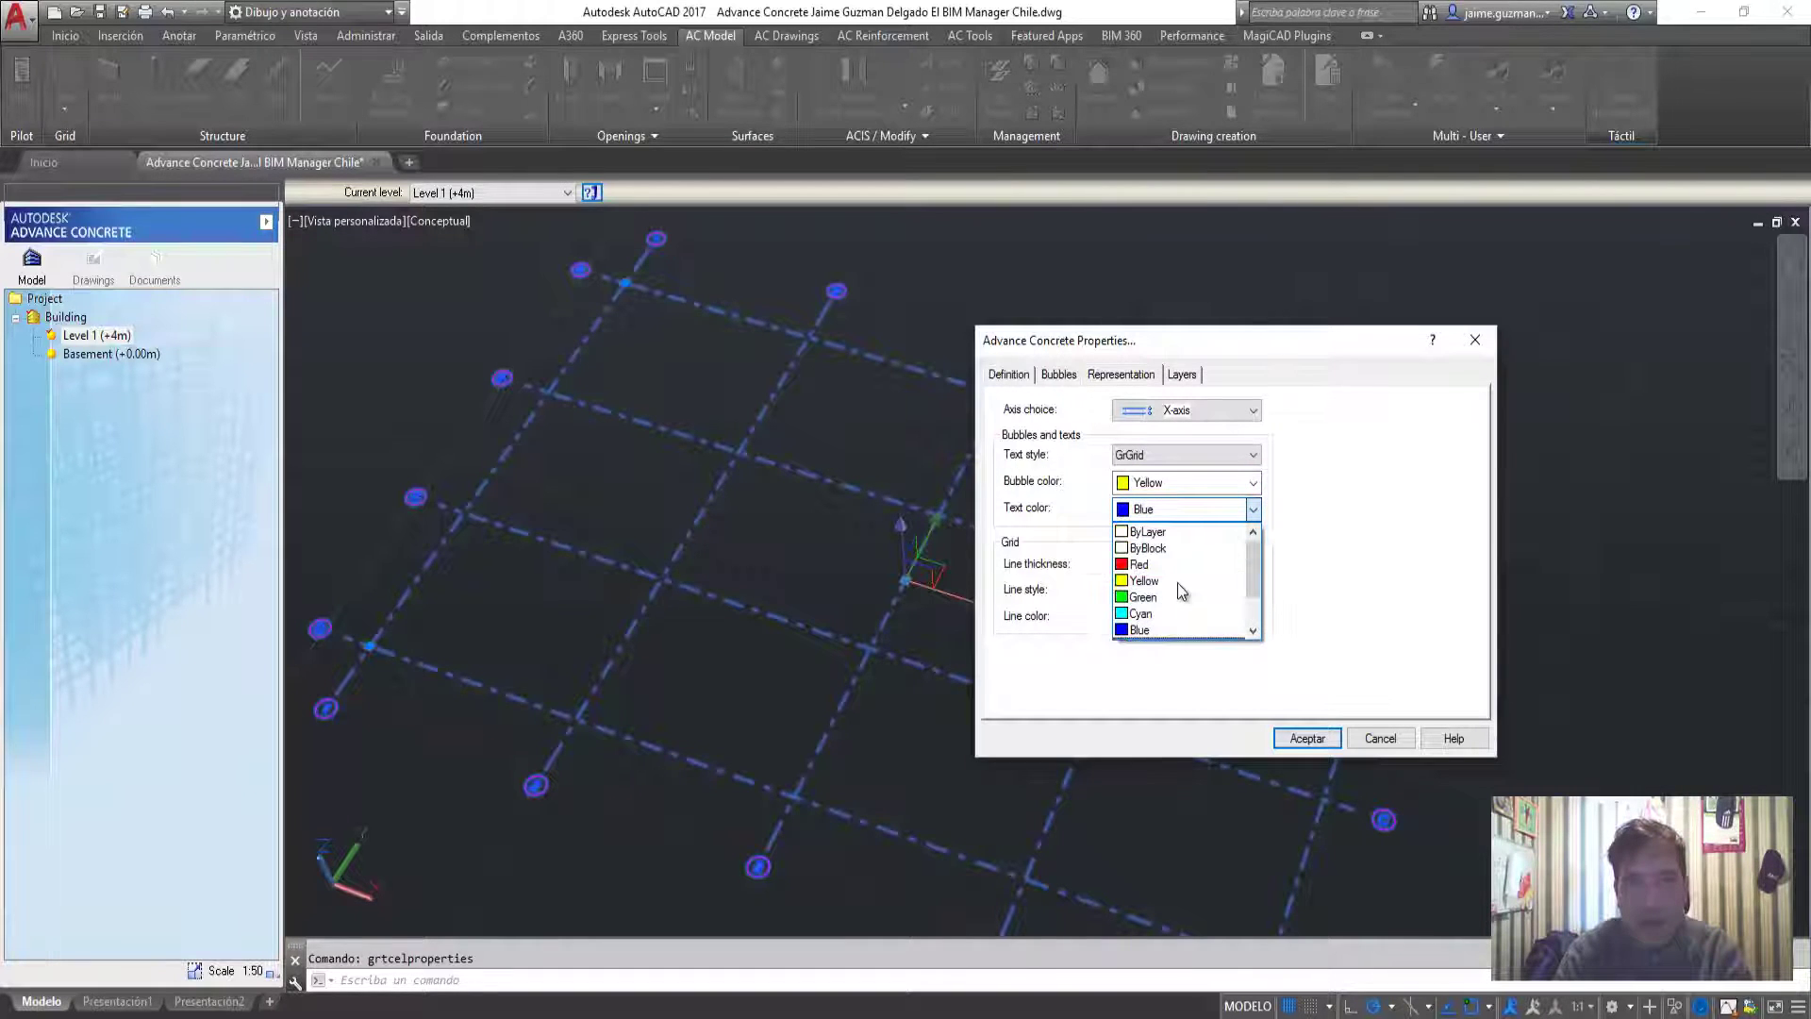
left_click(1231, 564)
left_click(1307, 738)
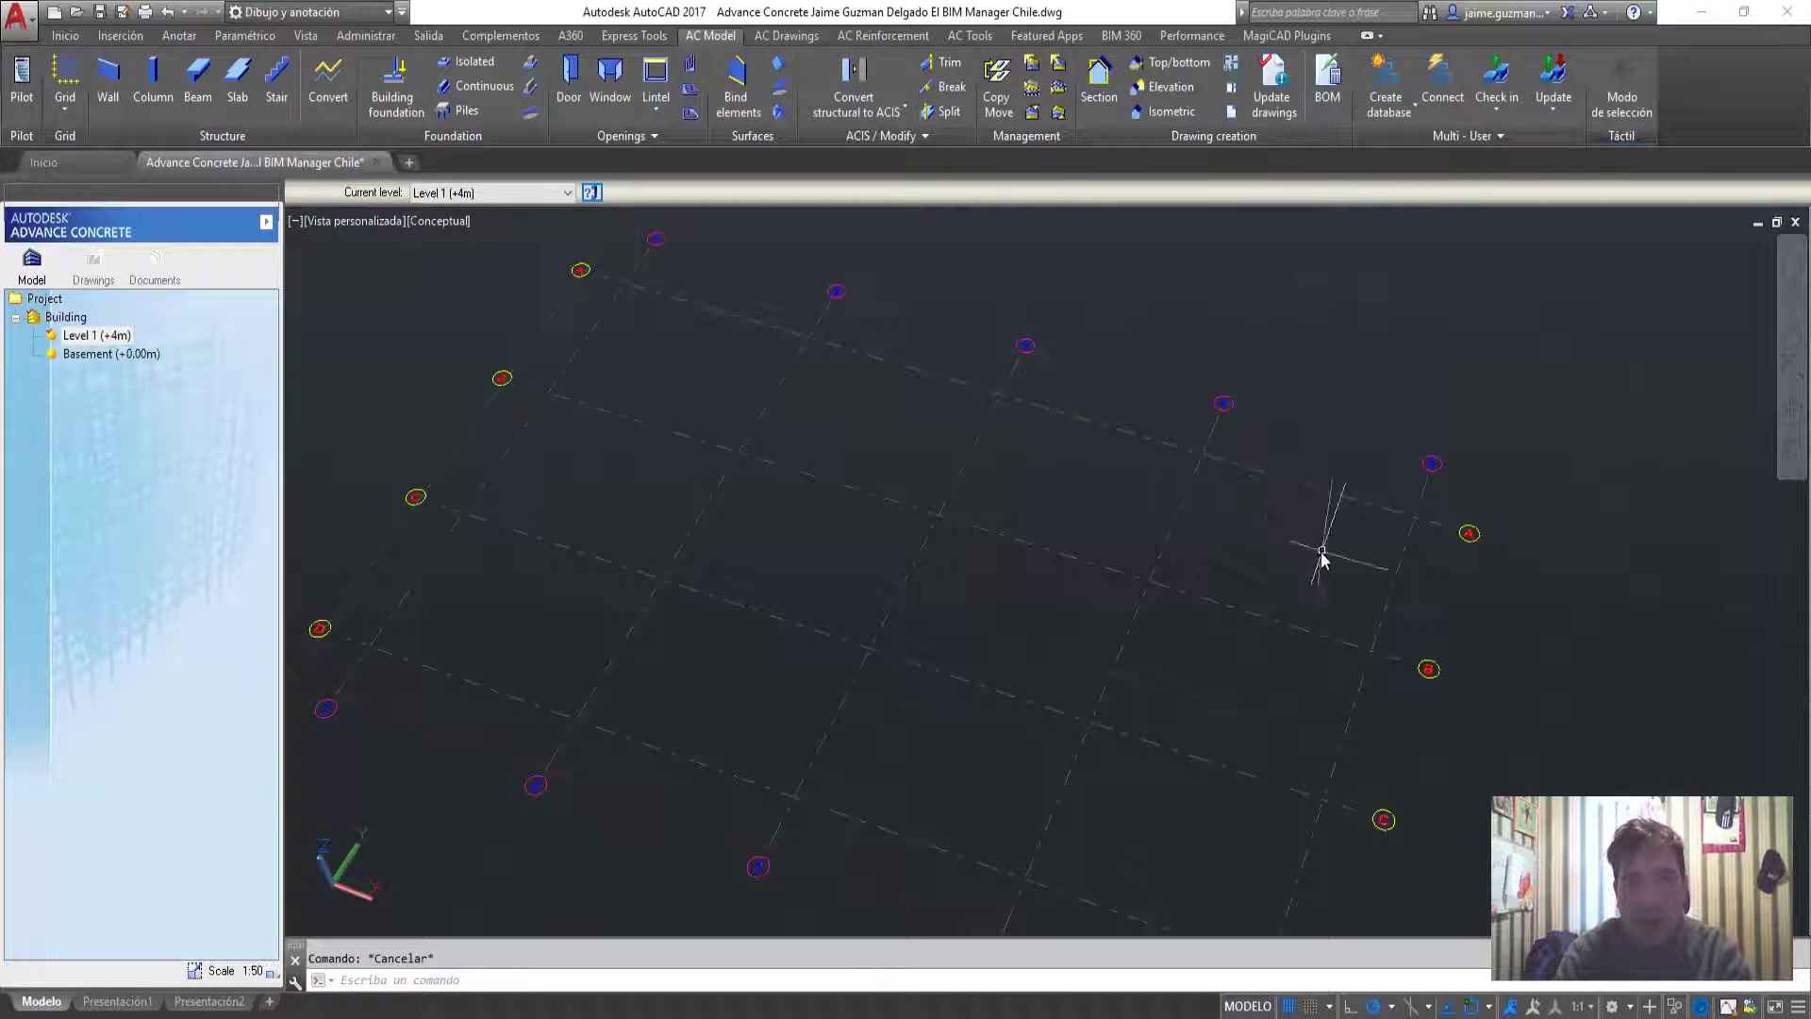
Give the Y-axis bubbles the same yellow colour with red text
middle_click_drag(1162, 500, 1114, 461, "shift")
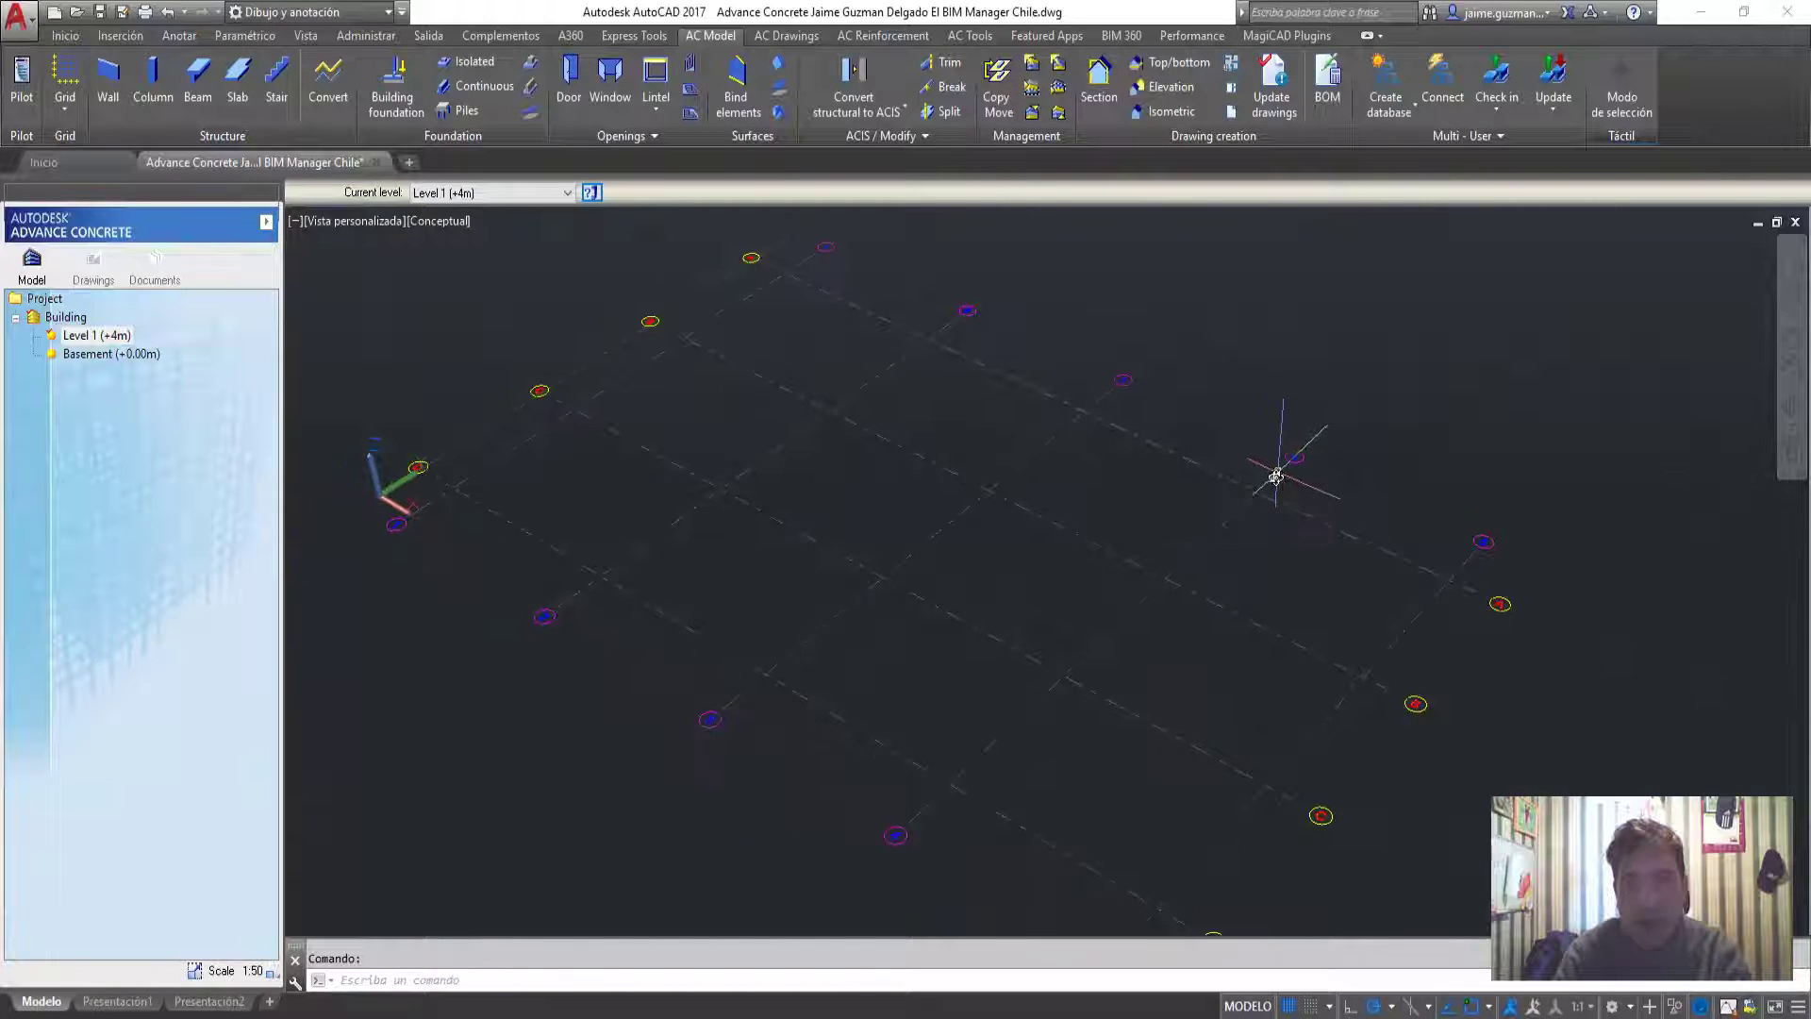
left_click(1276, 477)
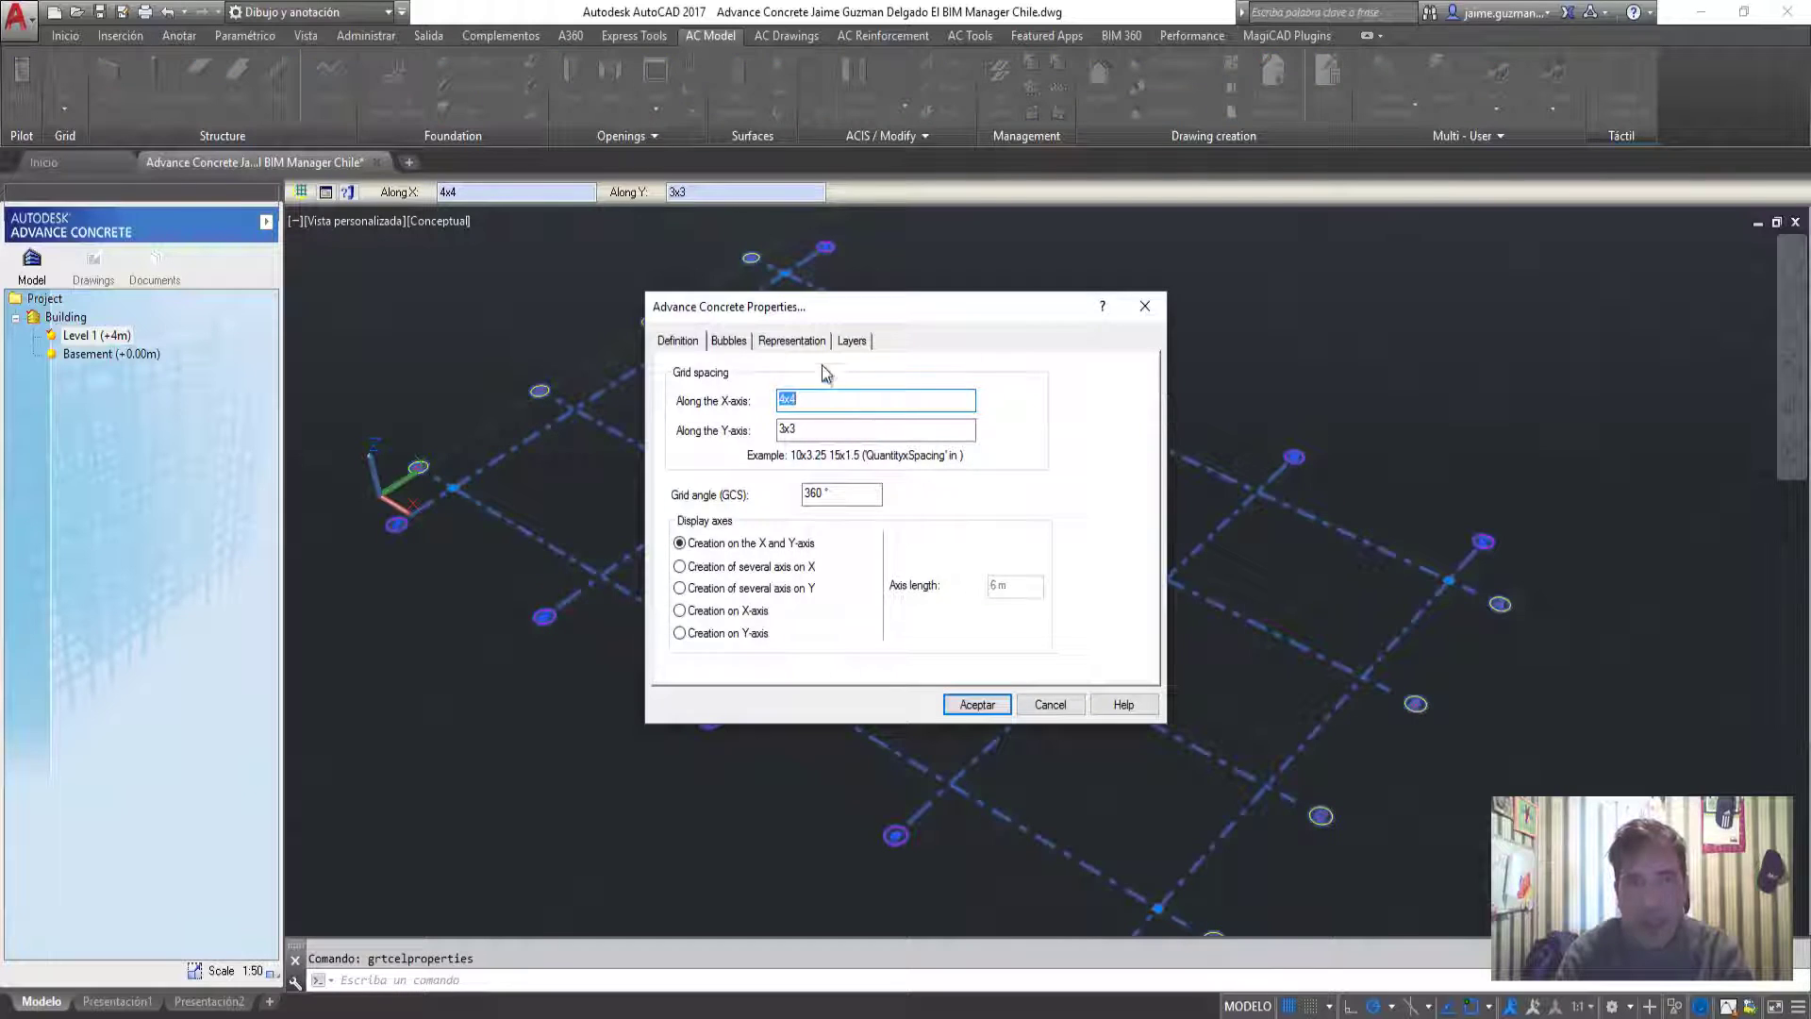
left_click(851, 342)
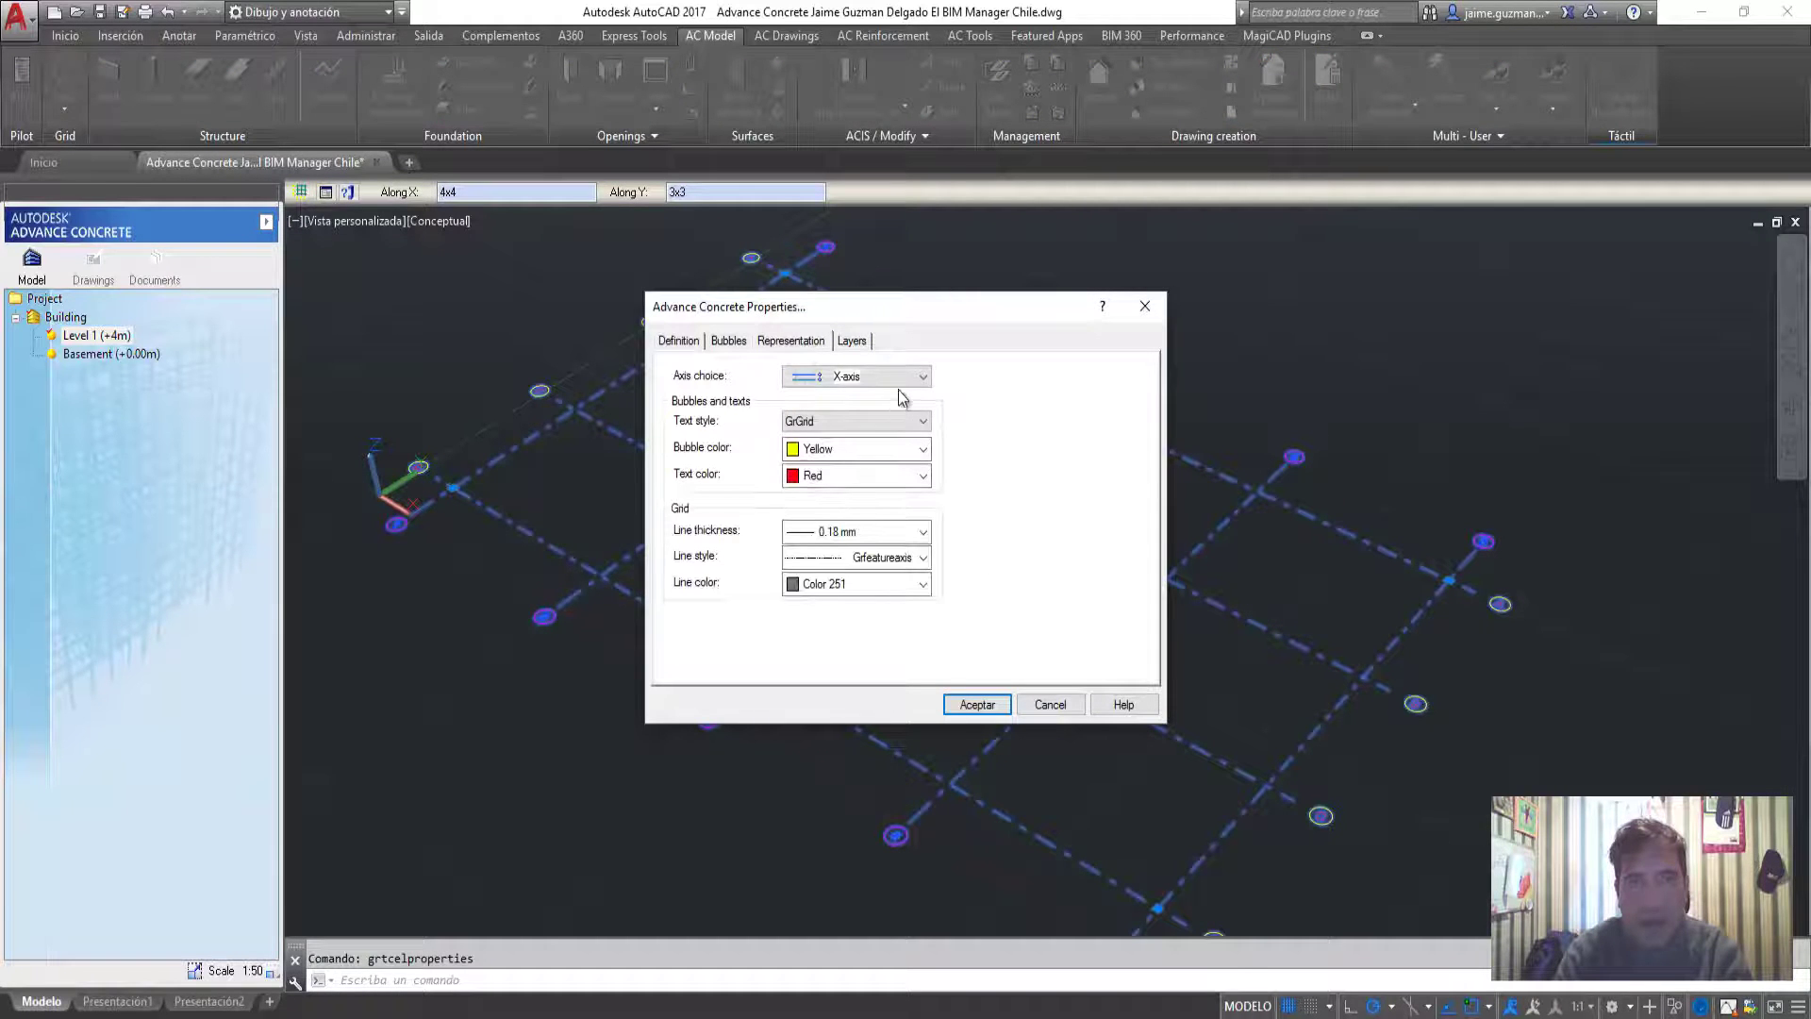
left_click(882, 377)
left_click(844, 413)
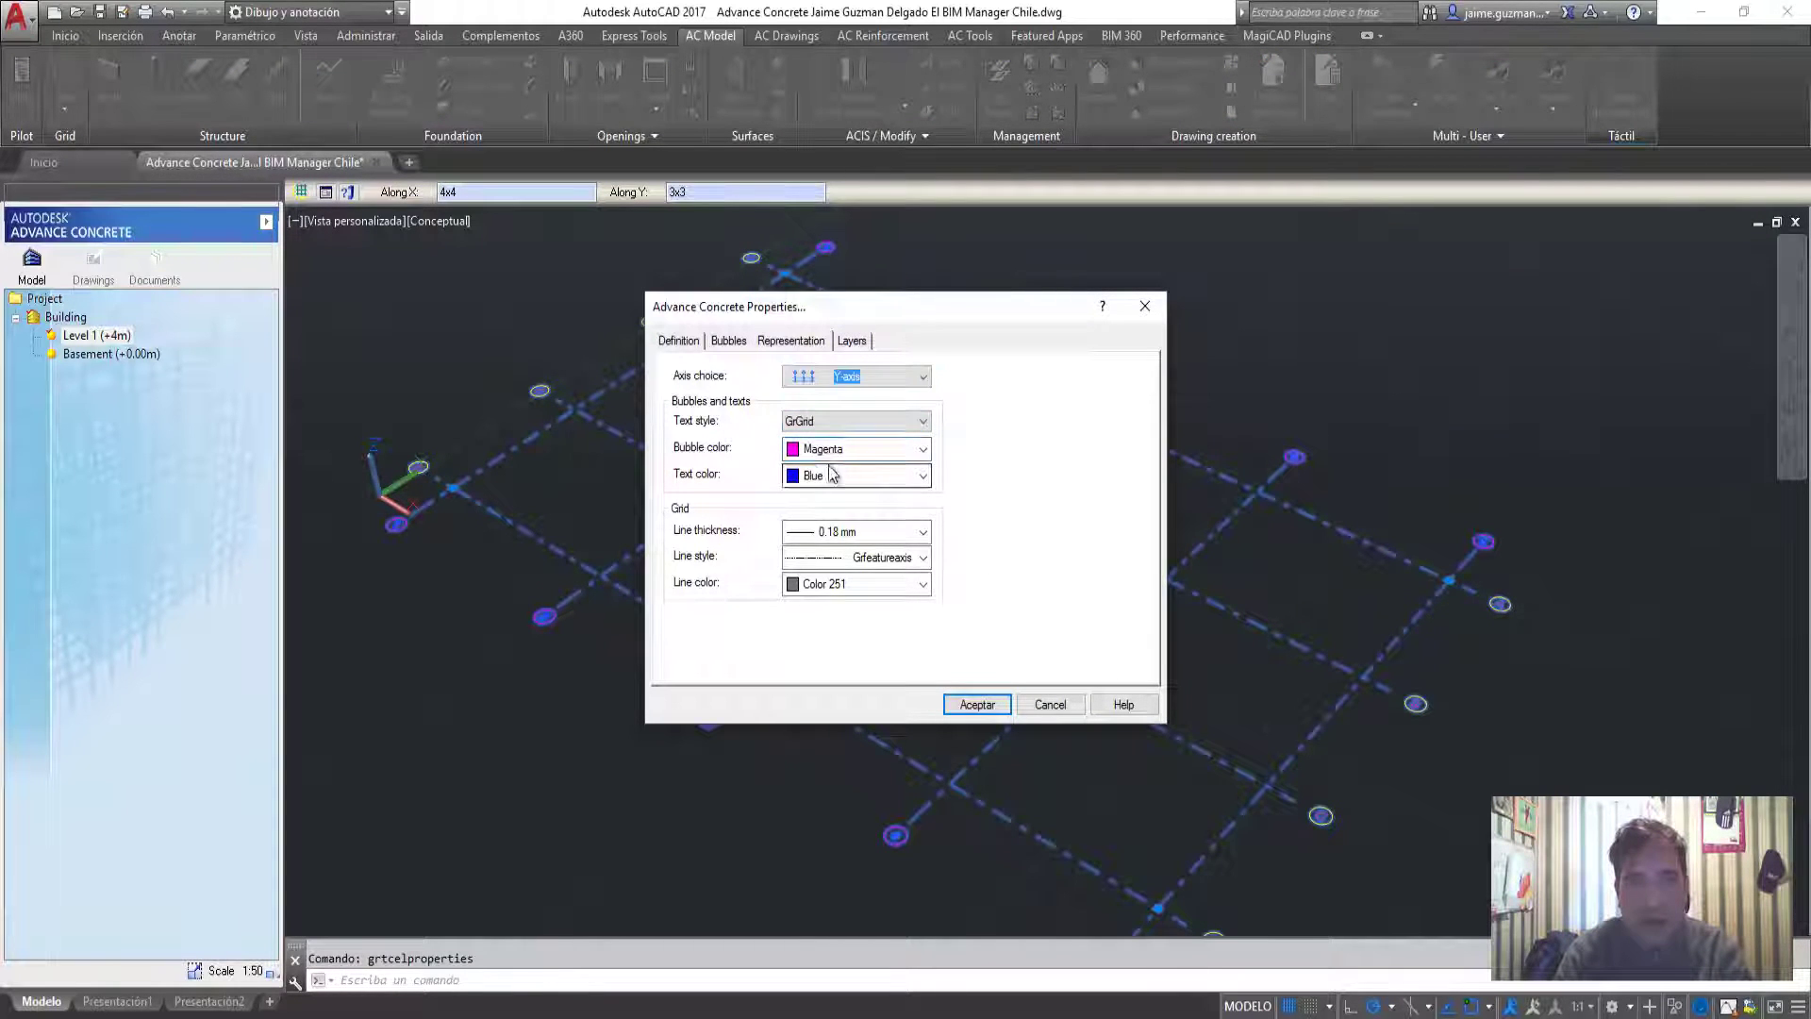
left_click(853, 449)
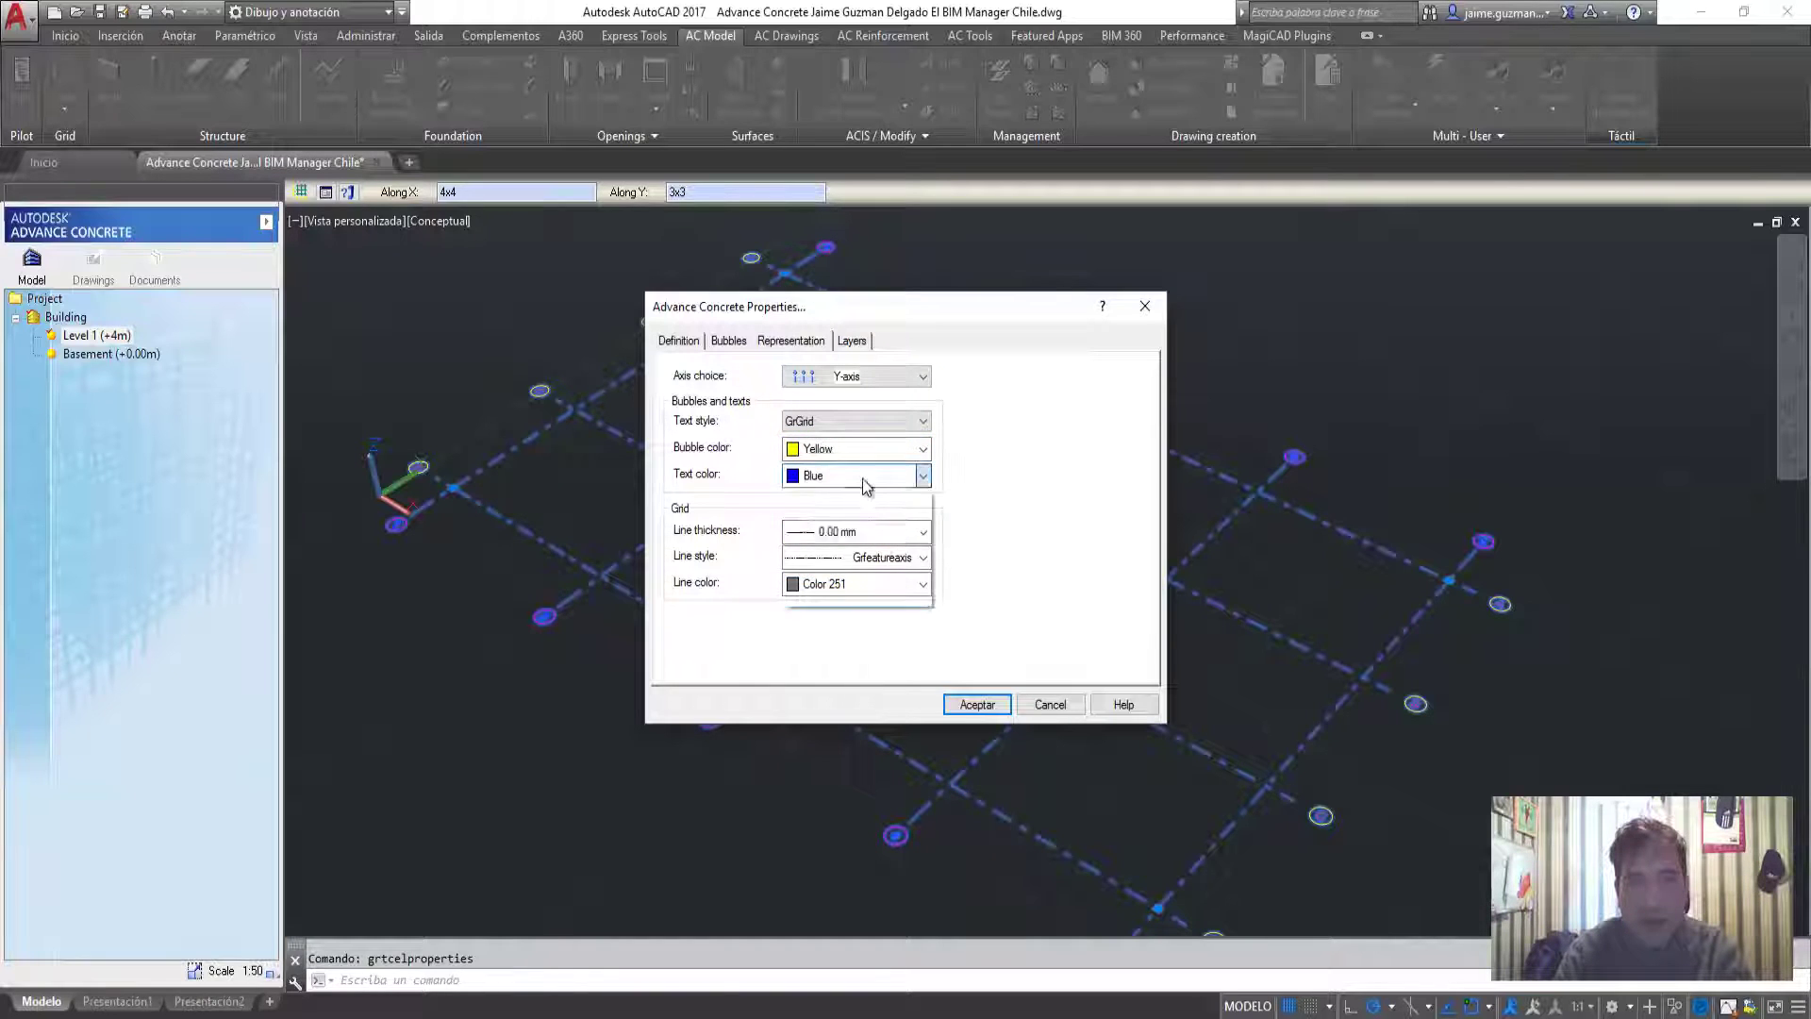
left_click(861, 476)
left_click(835, 514)
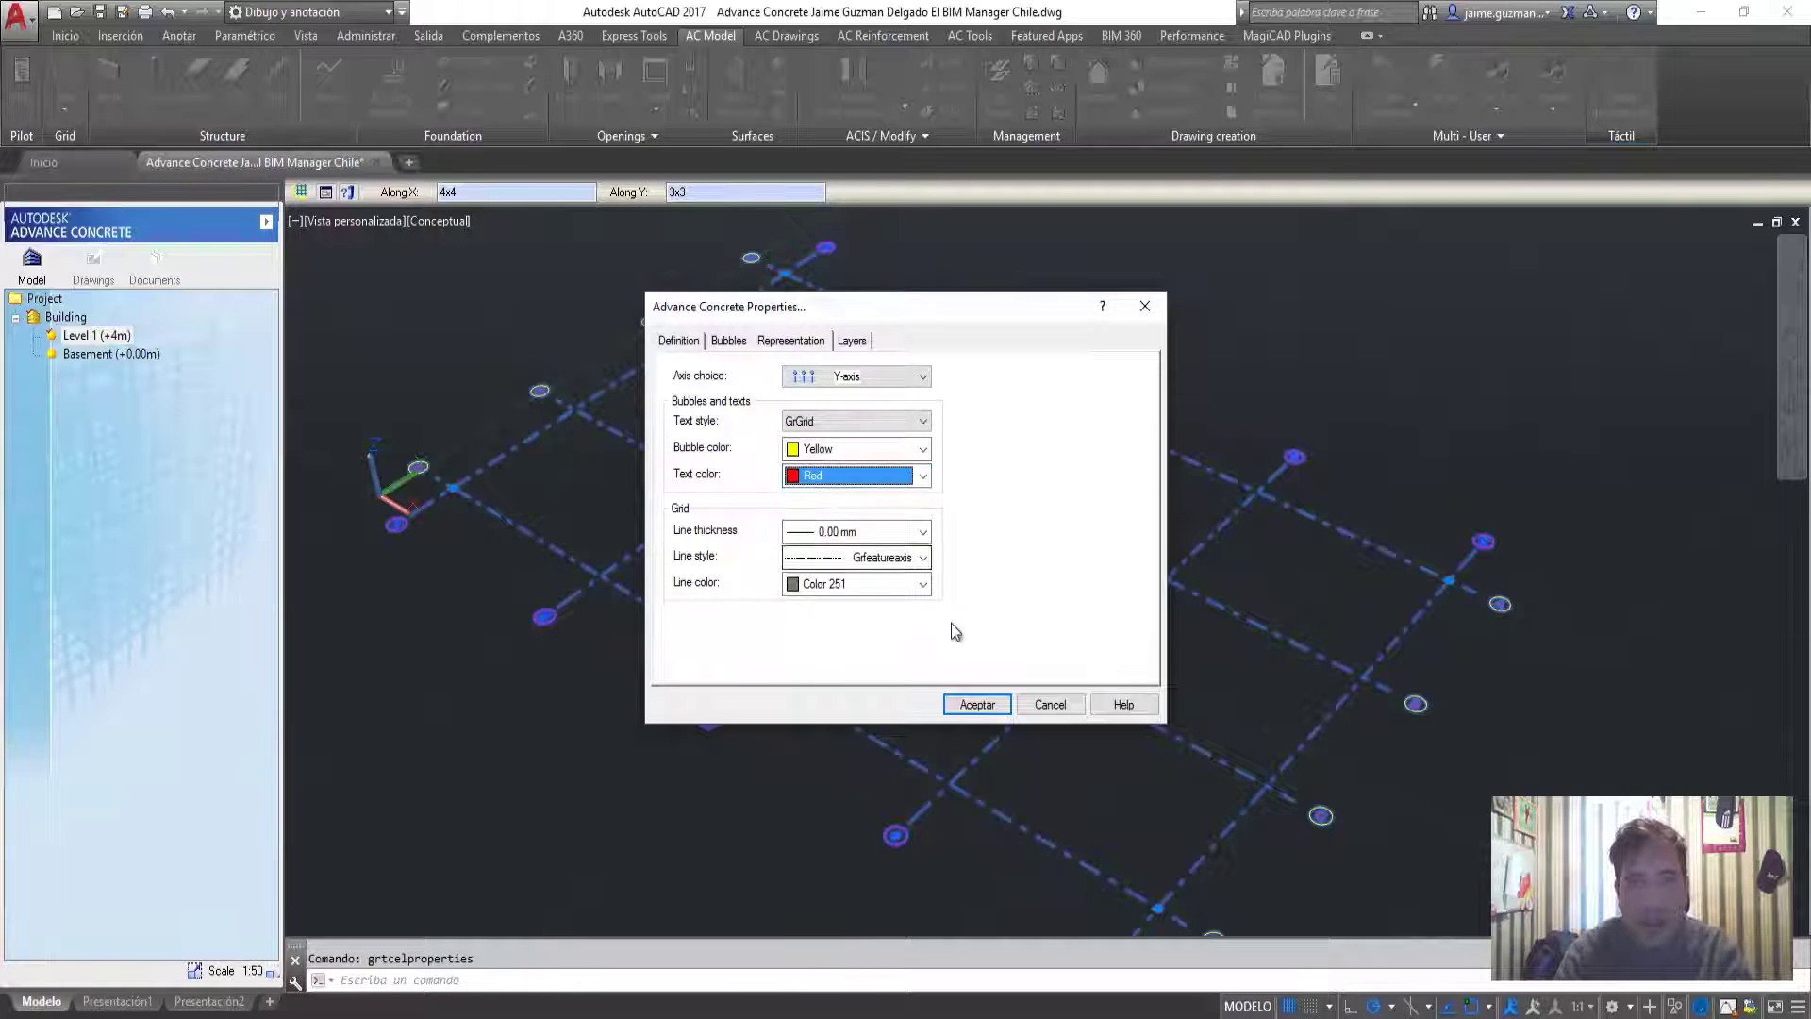
left_click(975, 704)
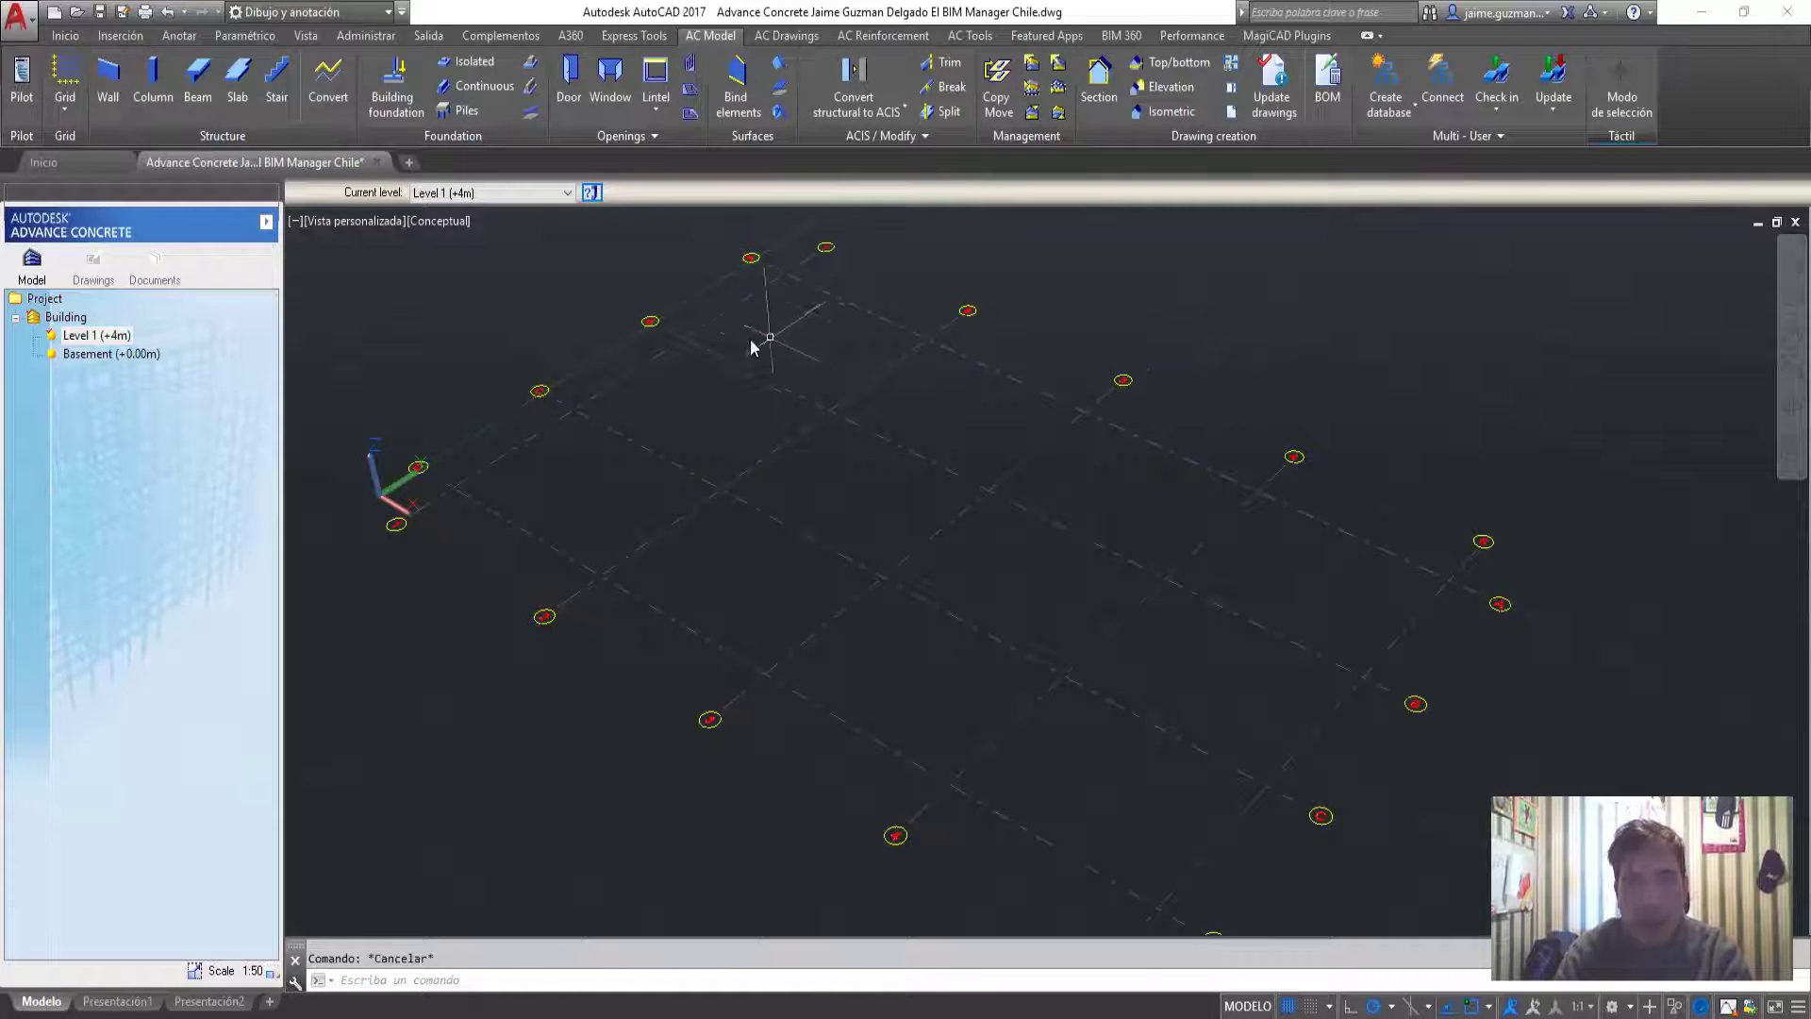
middle_click_drag(824, 404, 871, 497)
Review PowerPoint slides 5 to 7 on grids and elevation levels
scroll(871, 497, "down", 3)
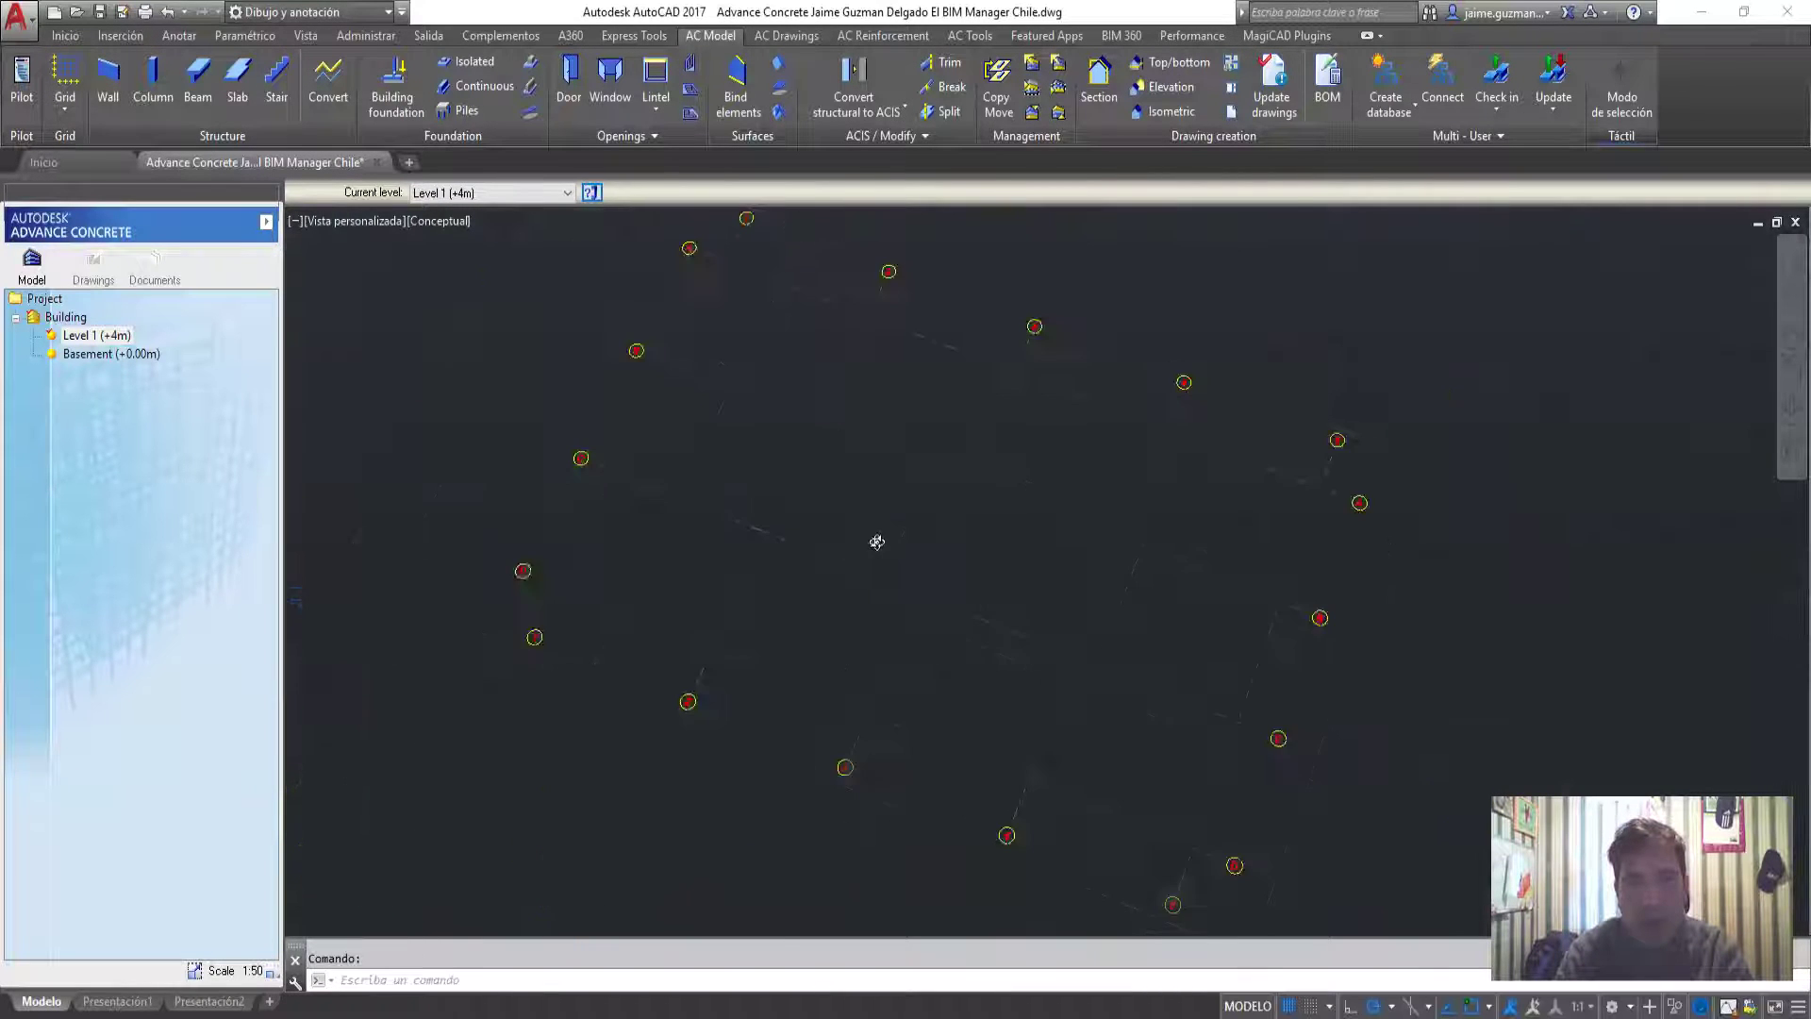
key("alt+Tab")
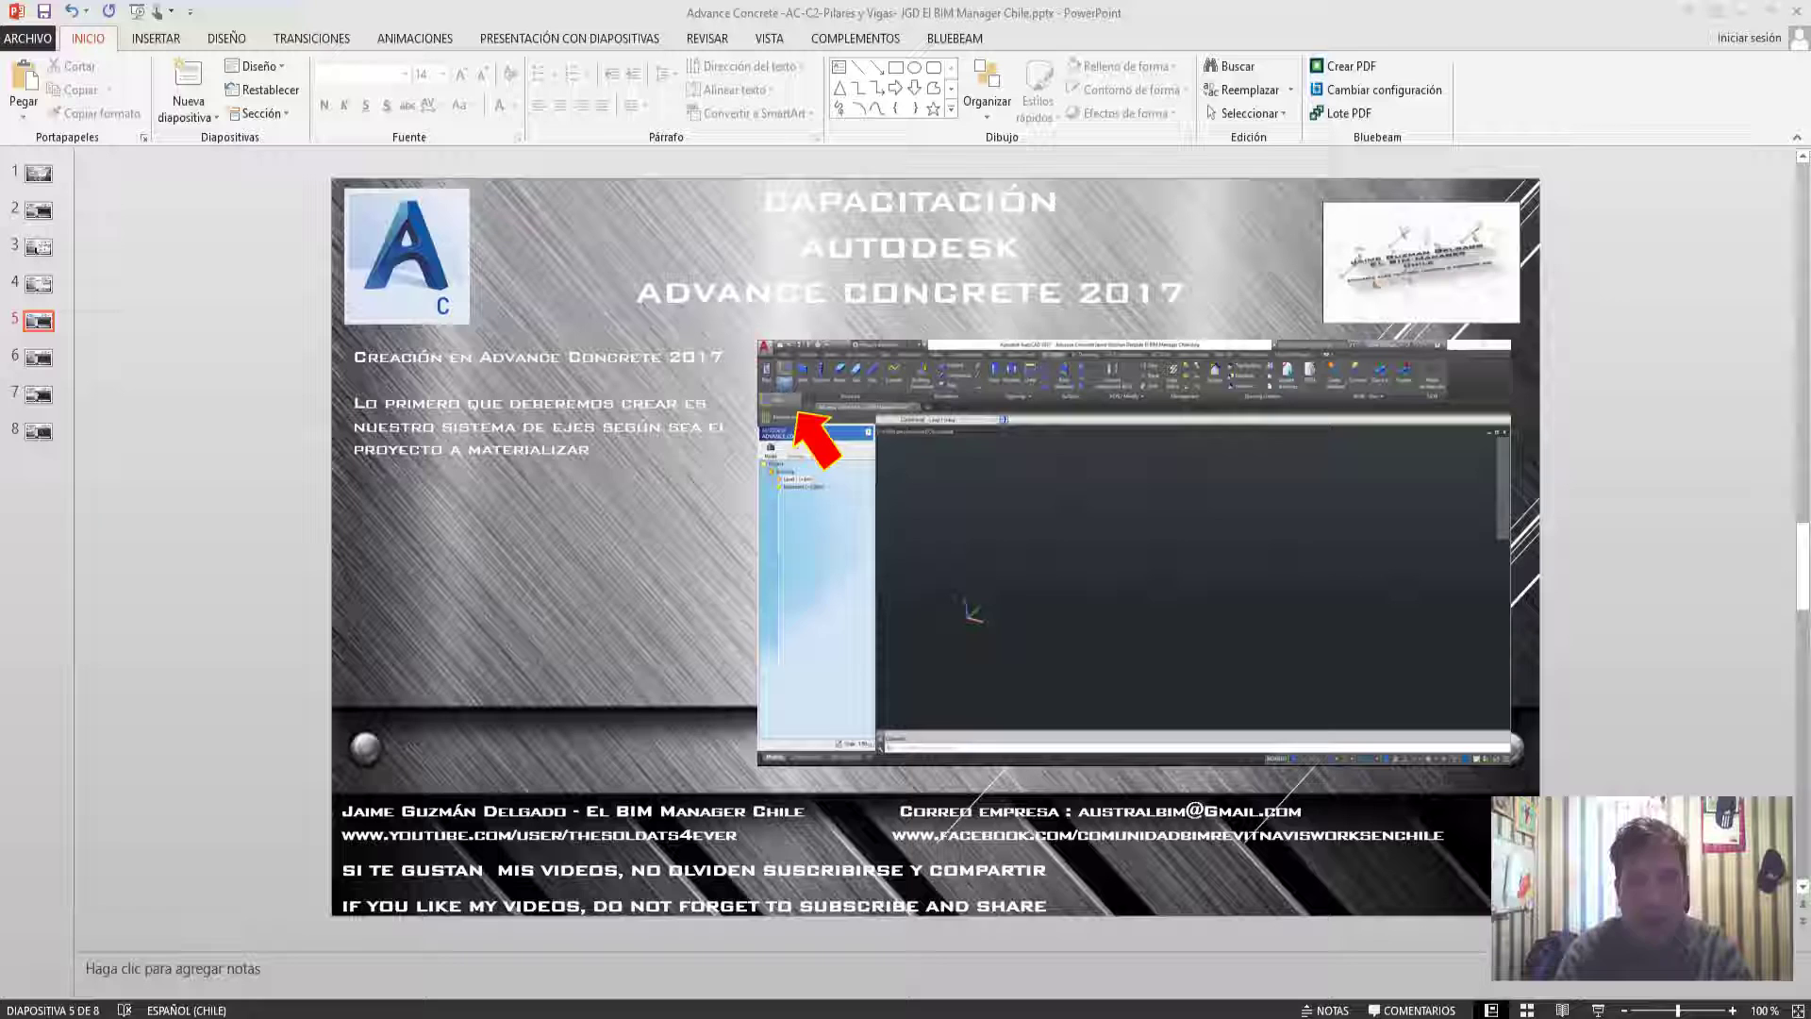
scroll(905, 545, "down", 1)
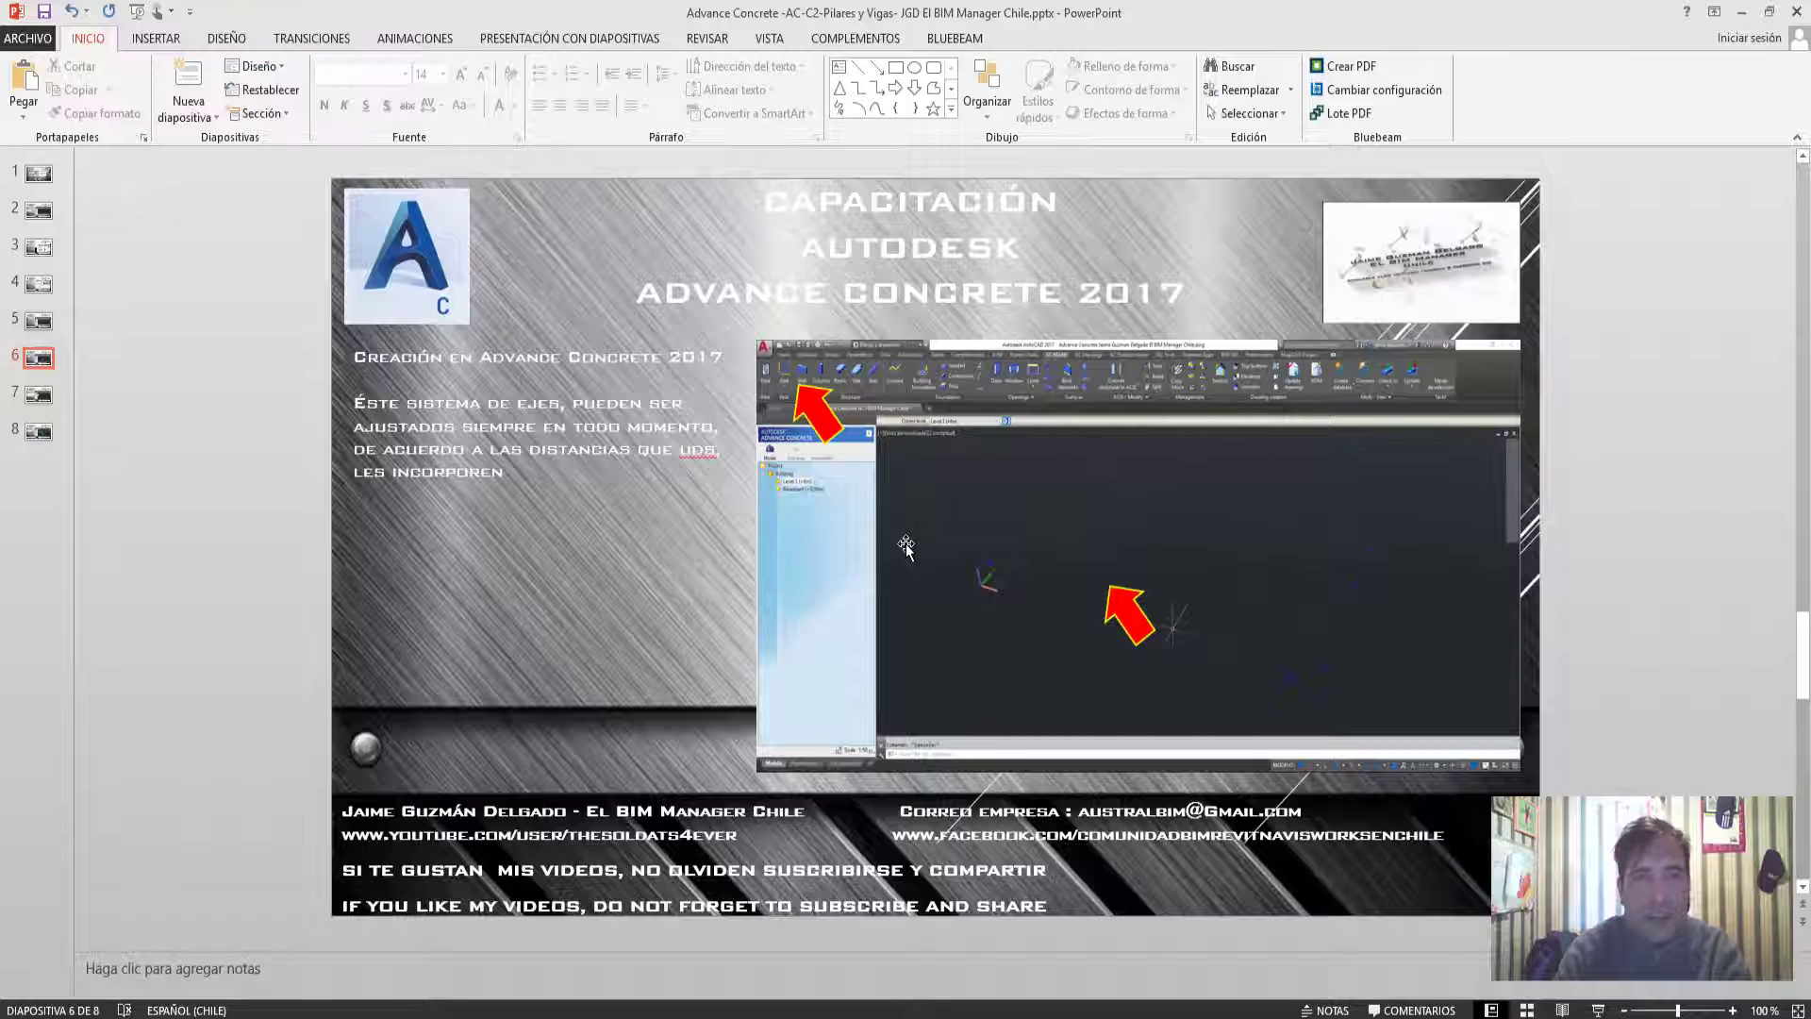
scroll(905, 544, "down", 1)
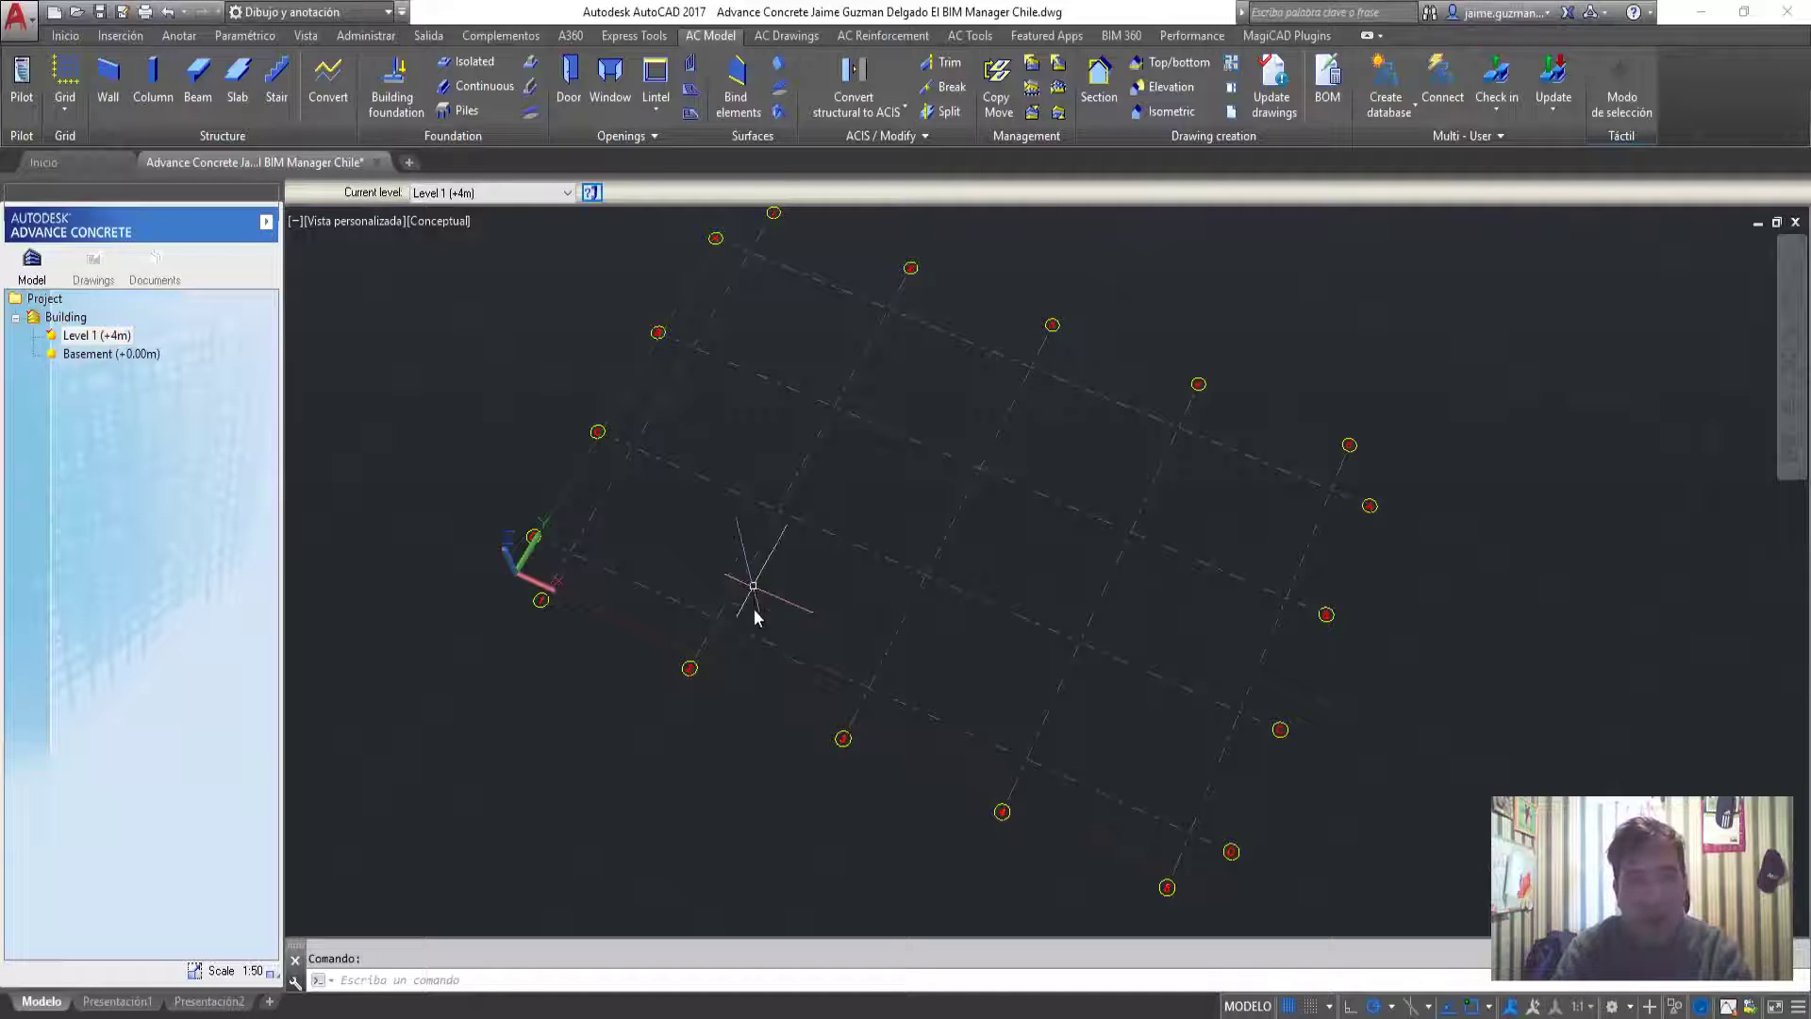
Bring up the Basement (+0.00m) level's options in the project tree, then dismiss them
mouse_move(856, 706)
middle_mouse_down("shift")
mouse_move(772, 549)
mouse_move(897, 586)
middle_mouse_up("shift")
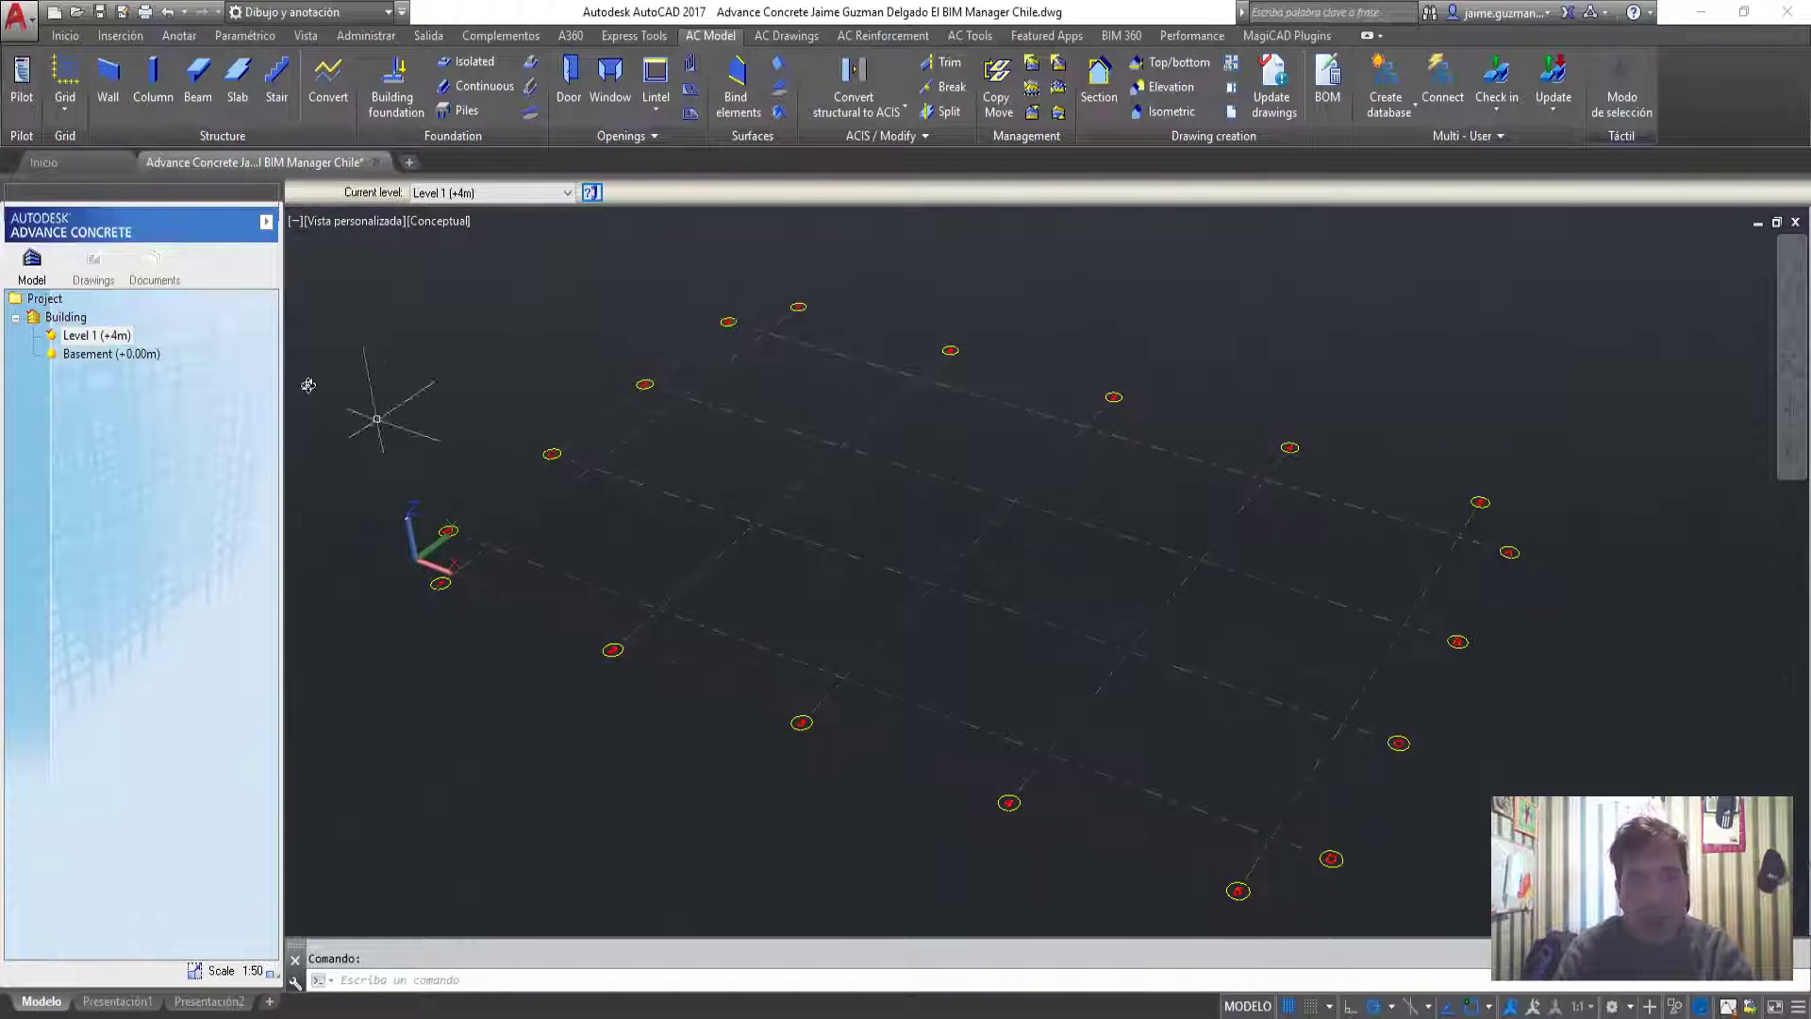
left_click(58, 340)
left_click(125, 356)
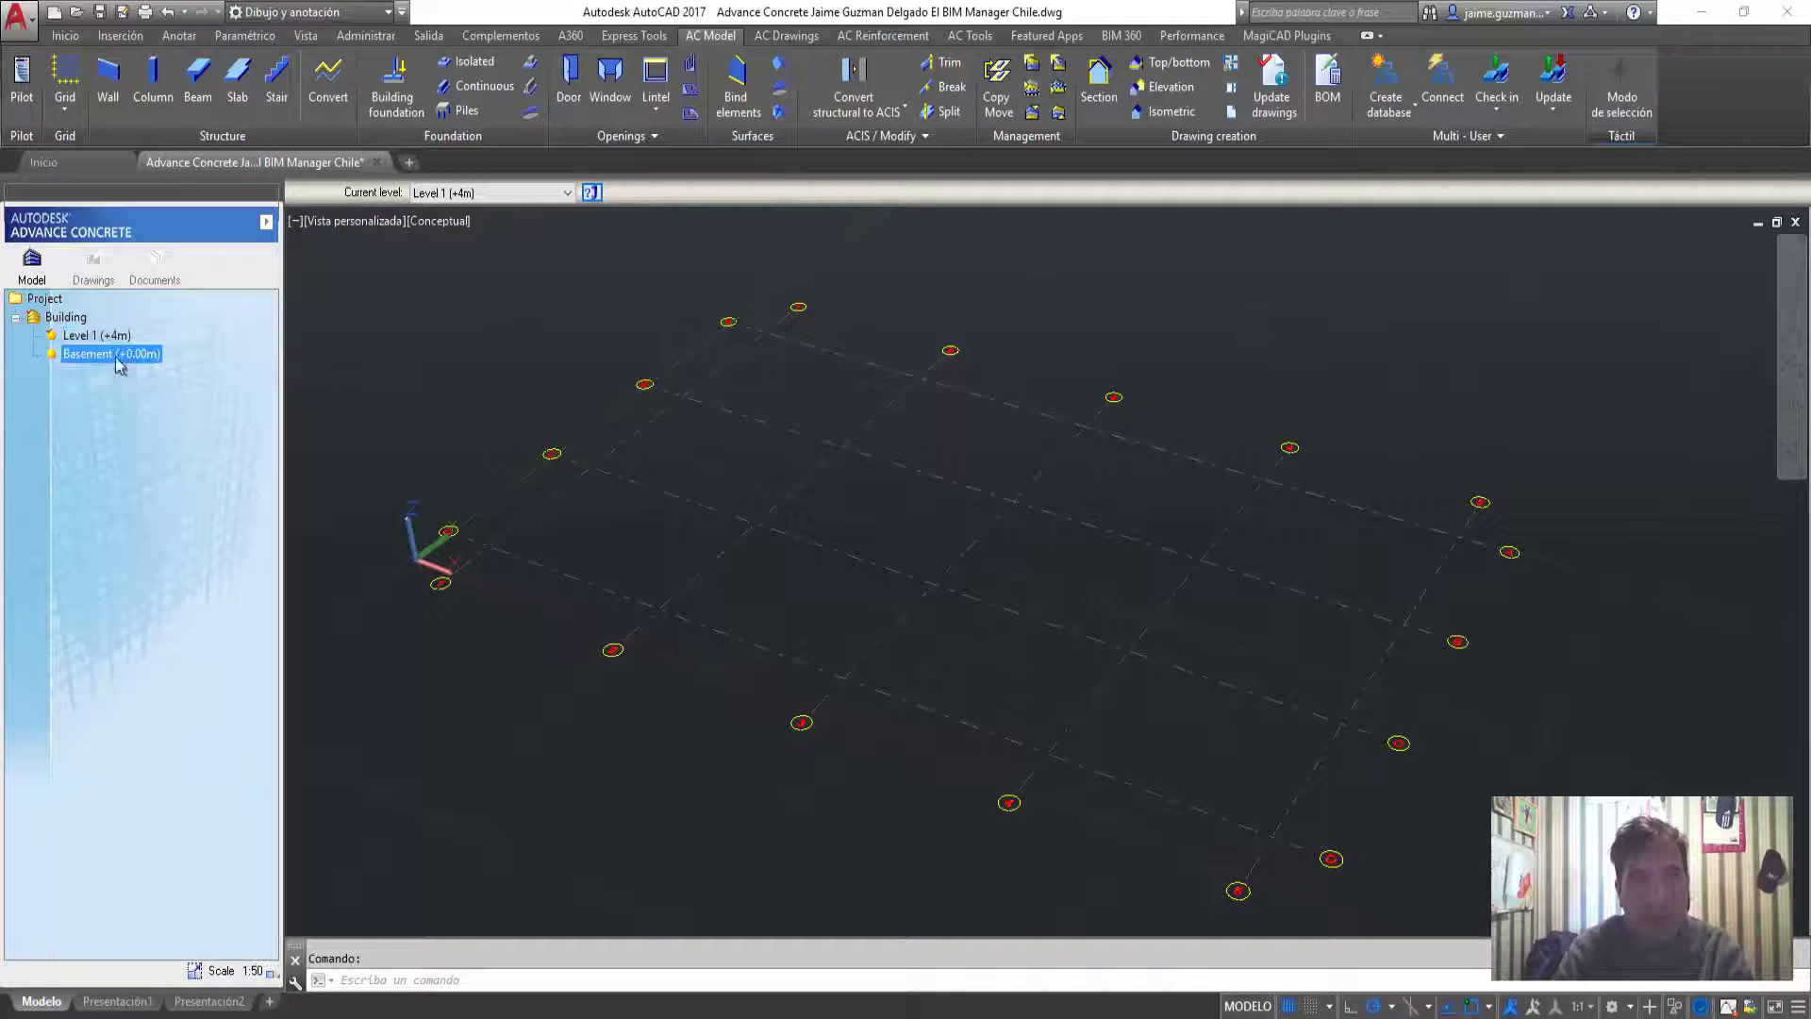
right_click(100, 357)
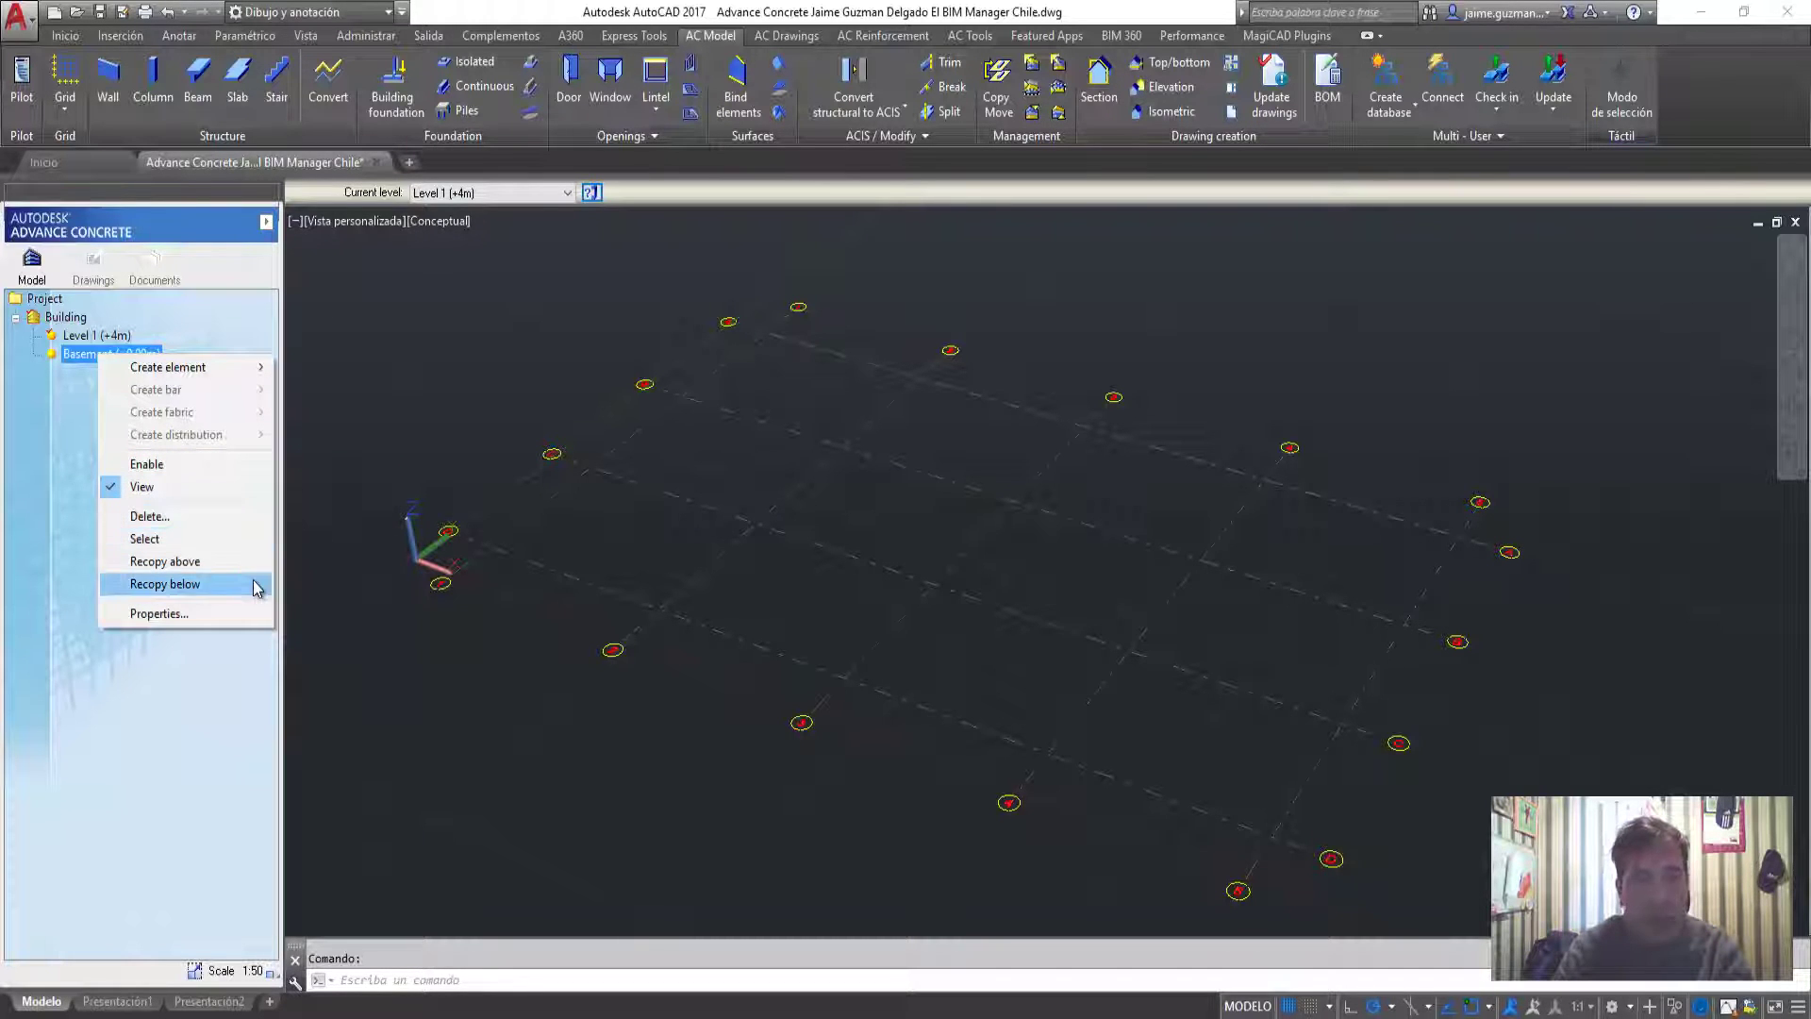
left_click(226, 675)
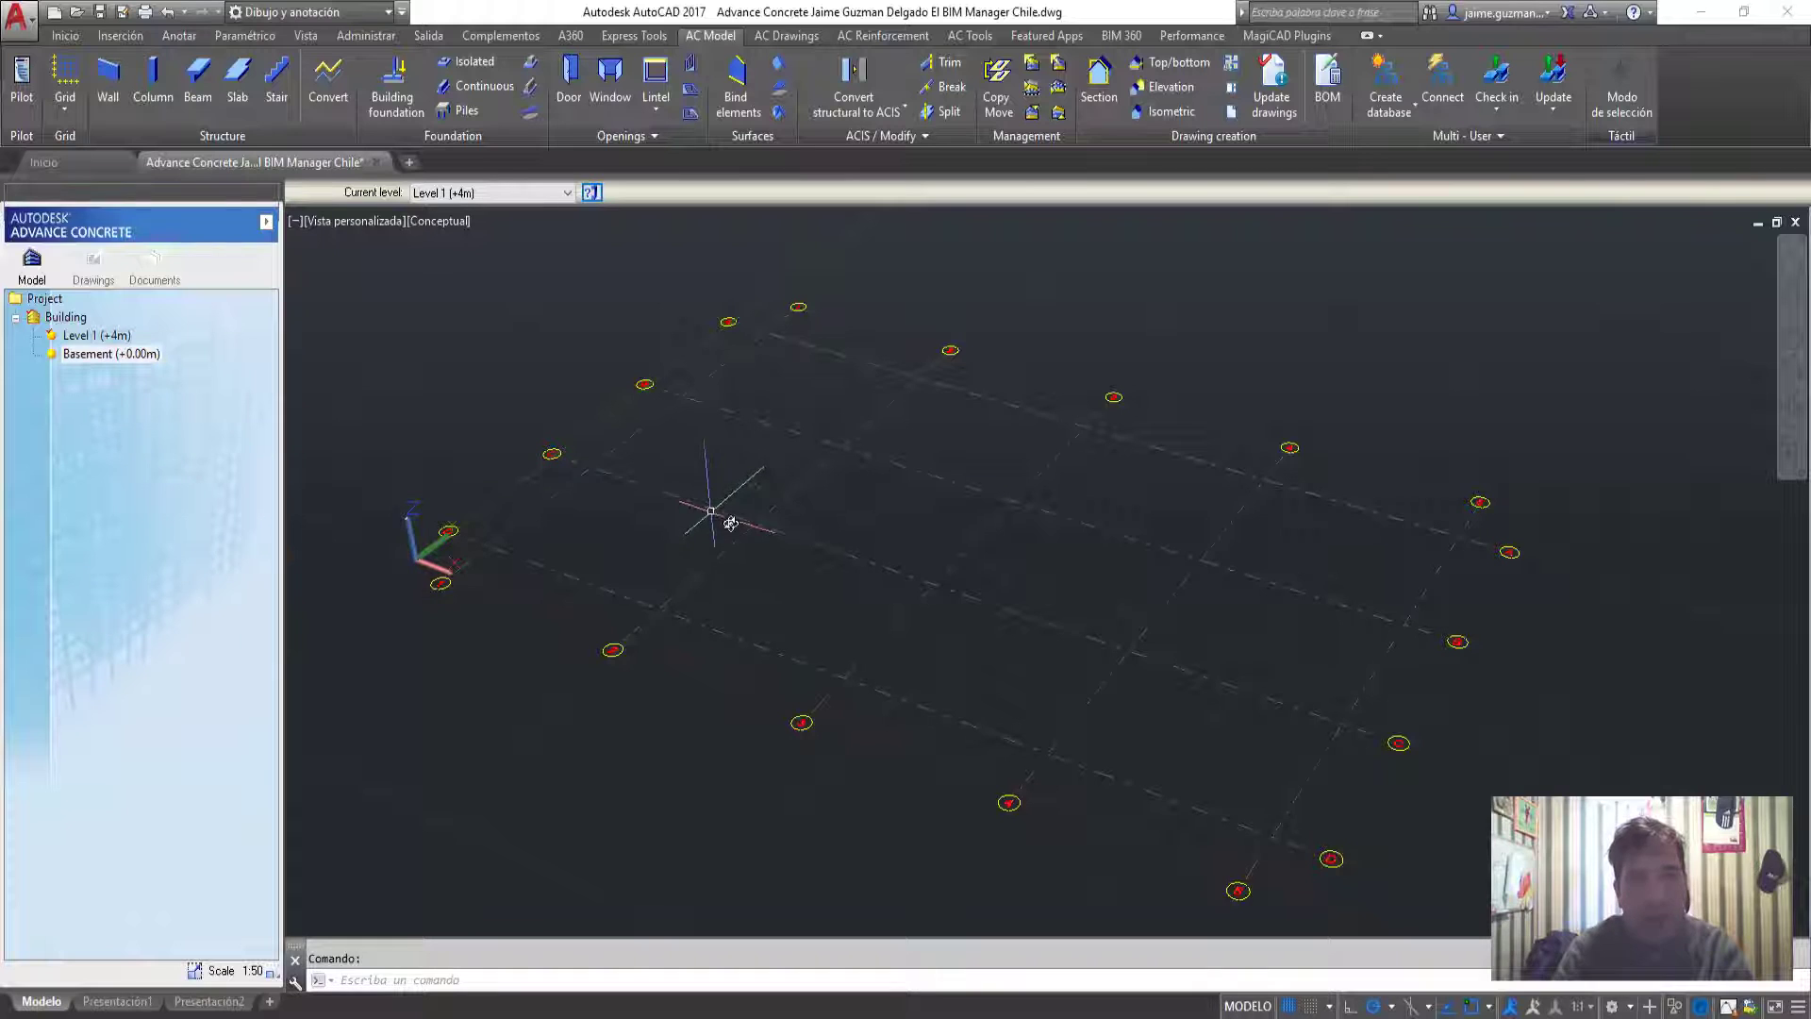
Show the Building entry's context options for creating levels, views and drawings
middle_click_drag(731, 524, 755, 538, "shift")
left_click(108, 354)
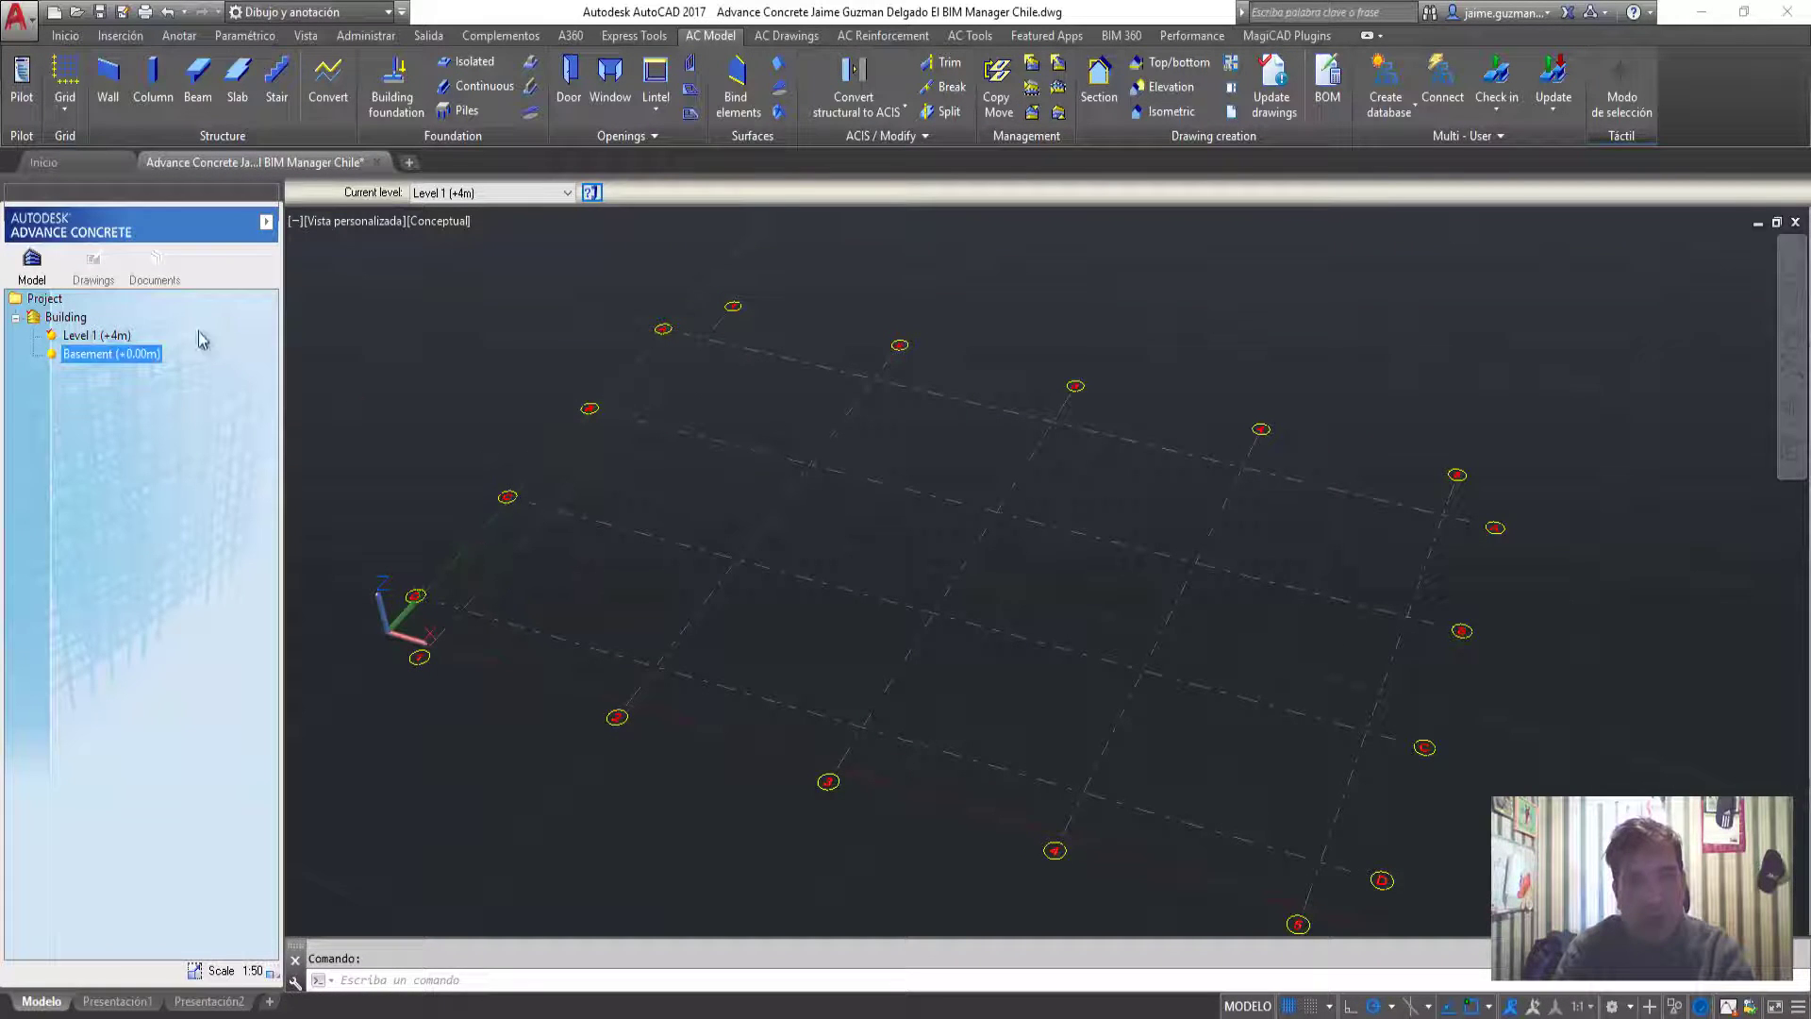
right_click(57, 319)
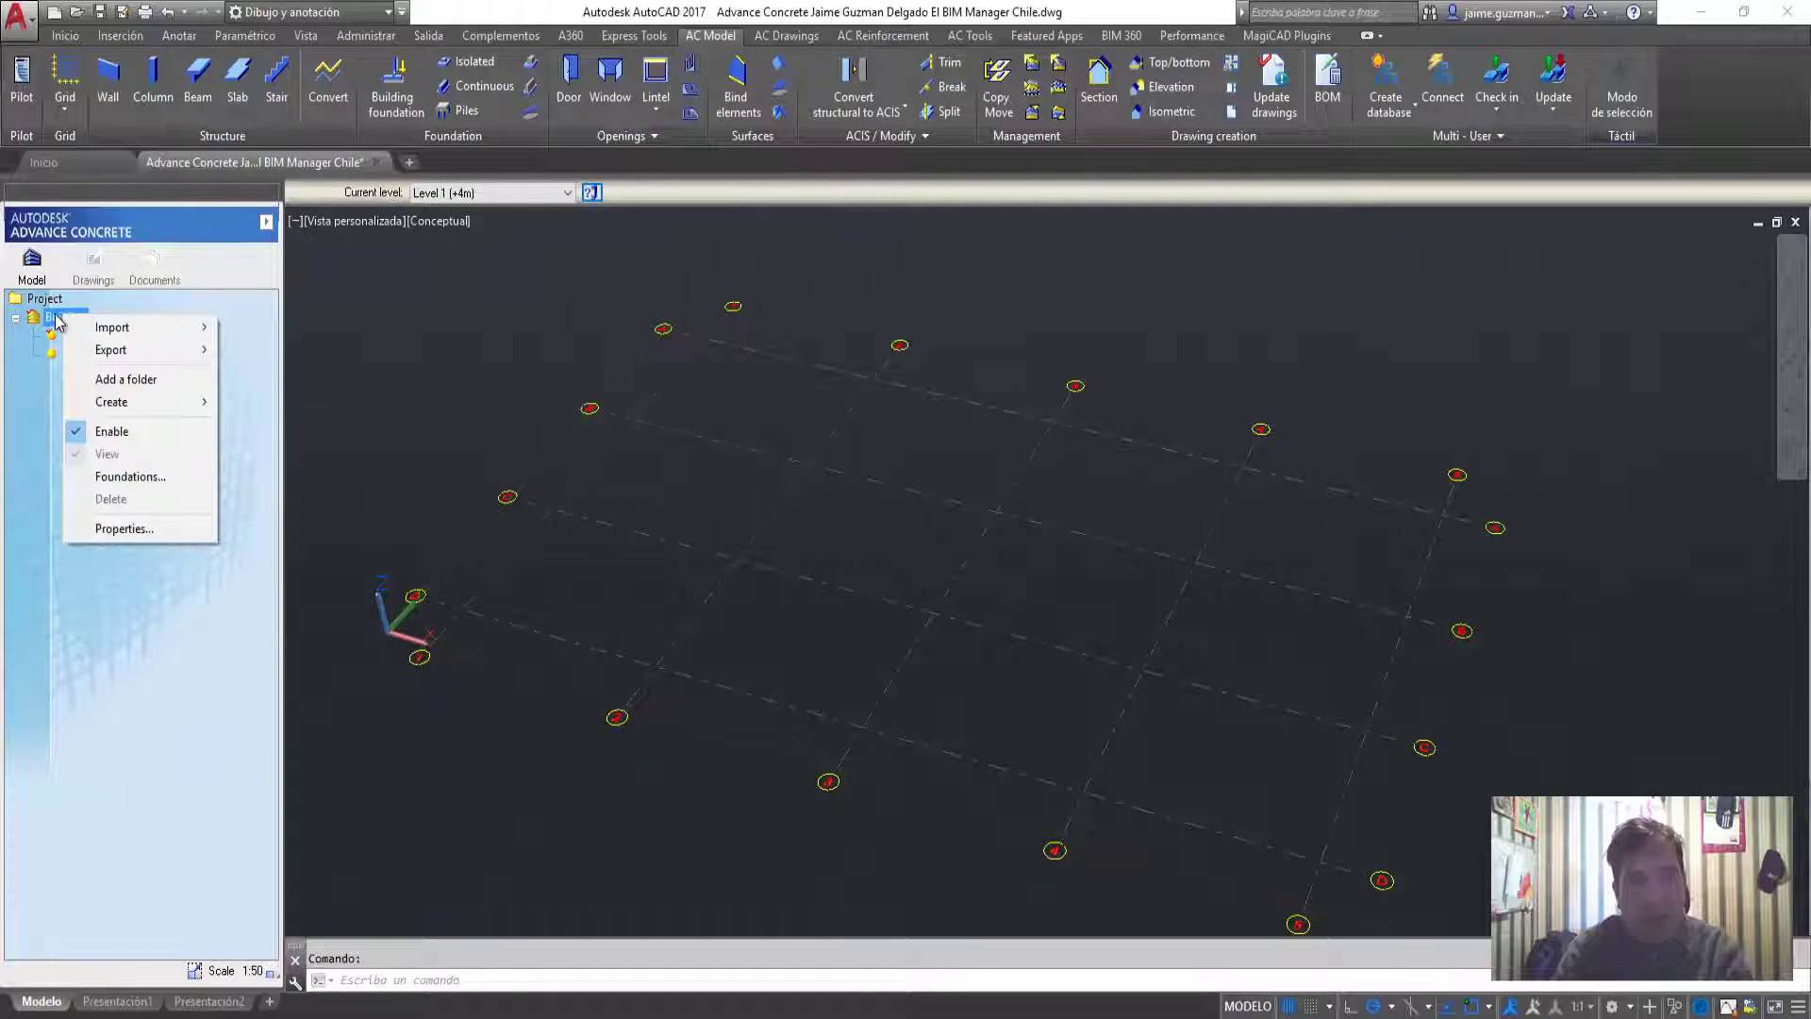
left_click(55, 320)
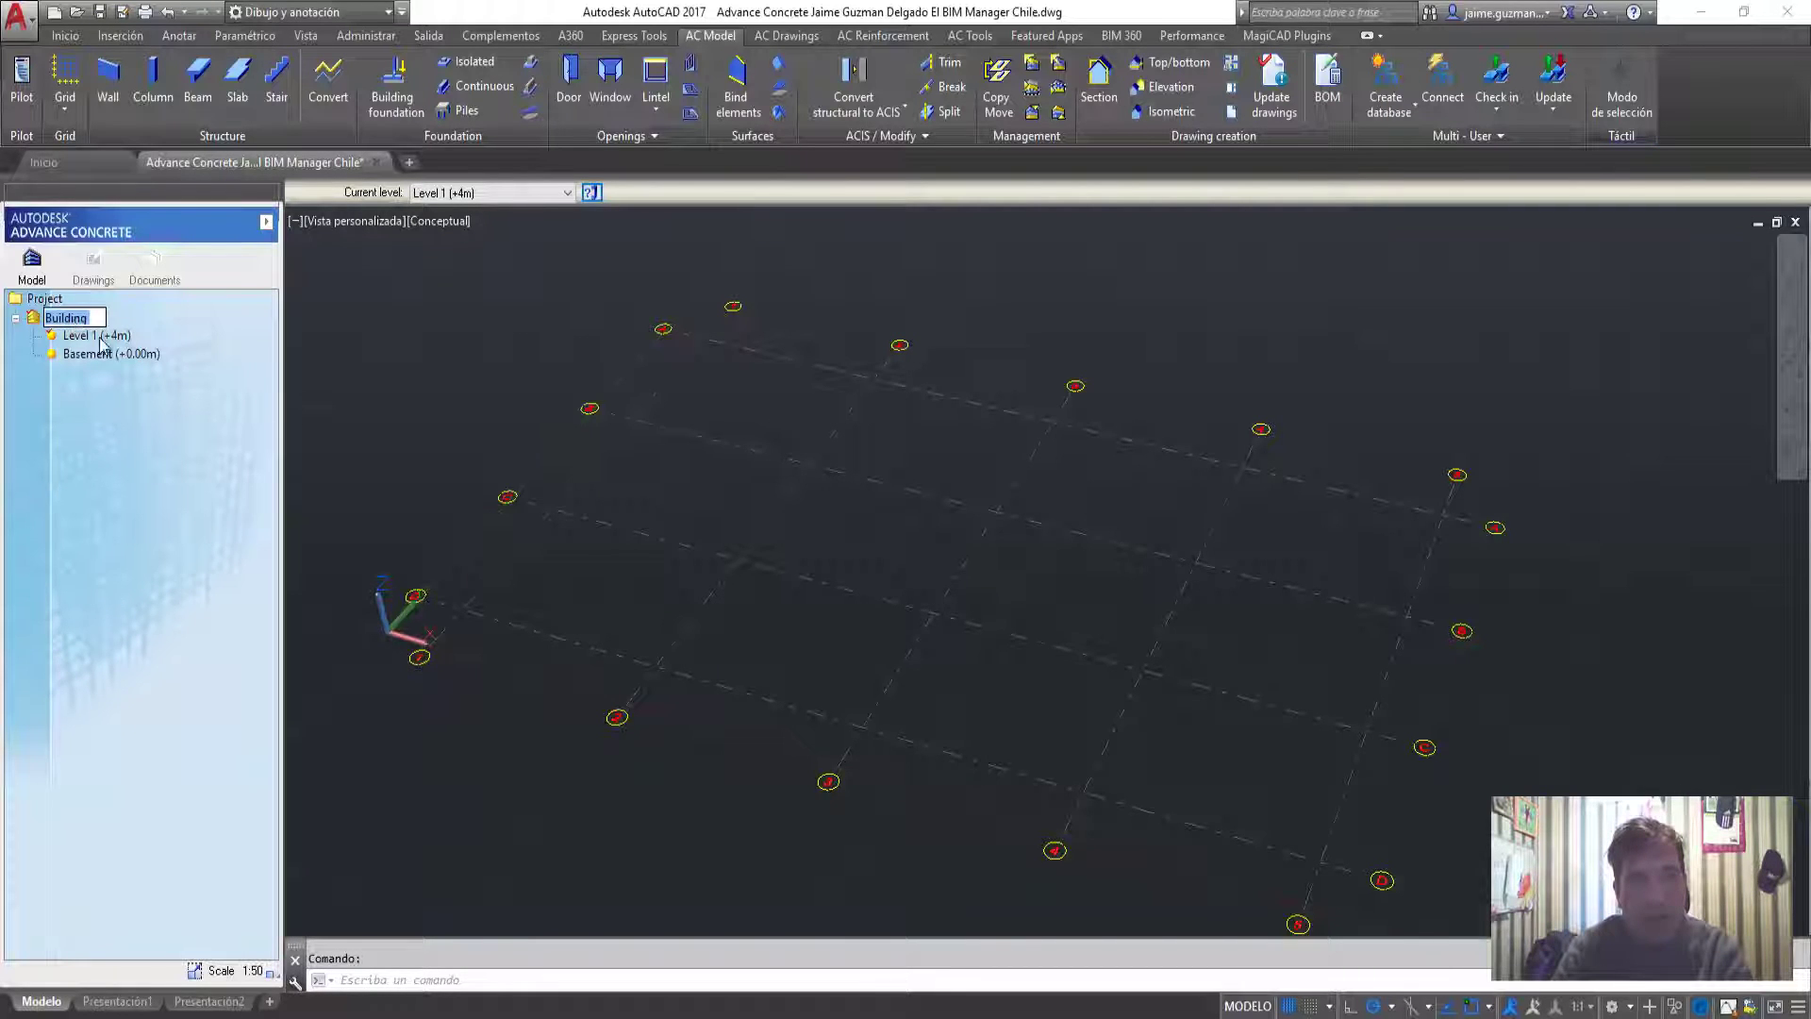
right_click(85, 323)
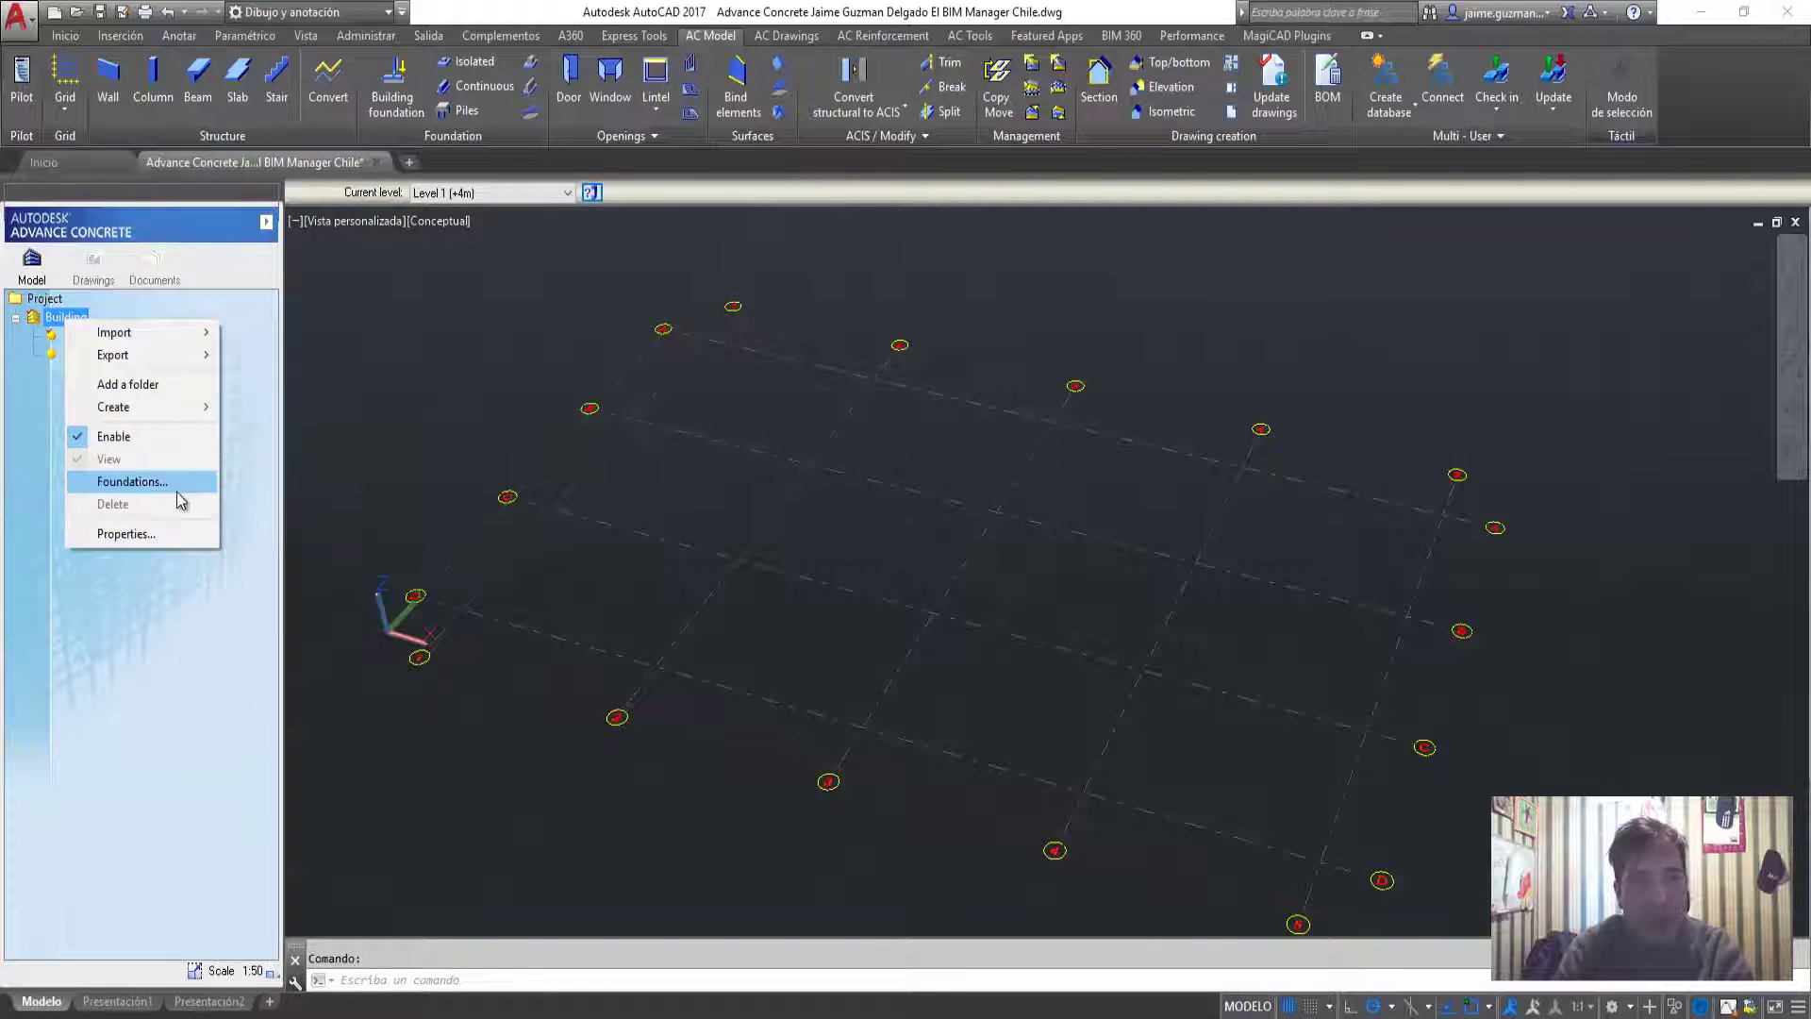
Change the Building's default level height from 3 m to 4 m
left_click(127, 535)
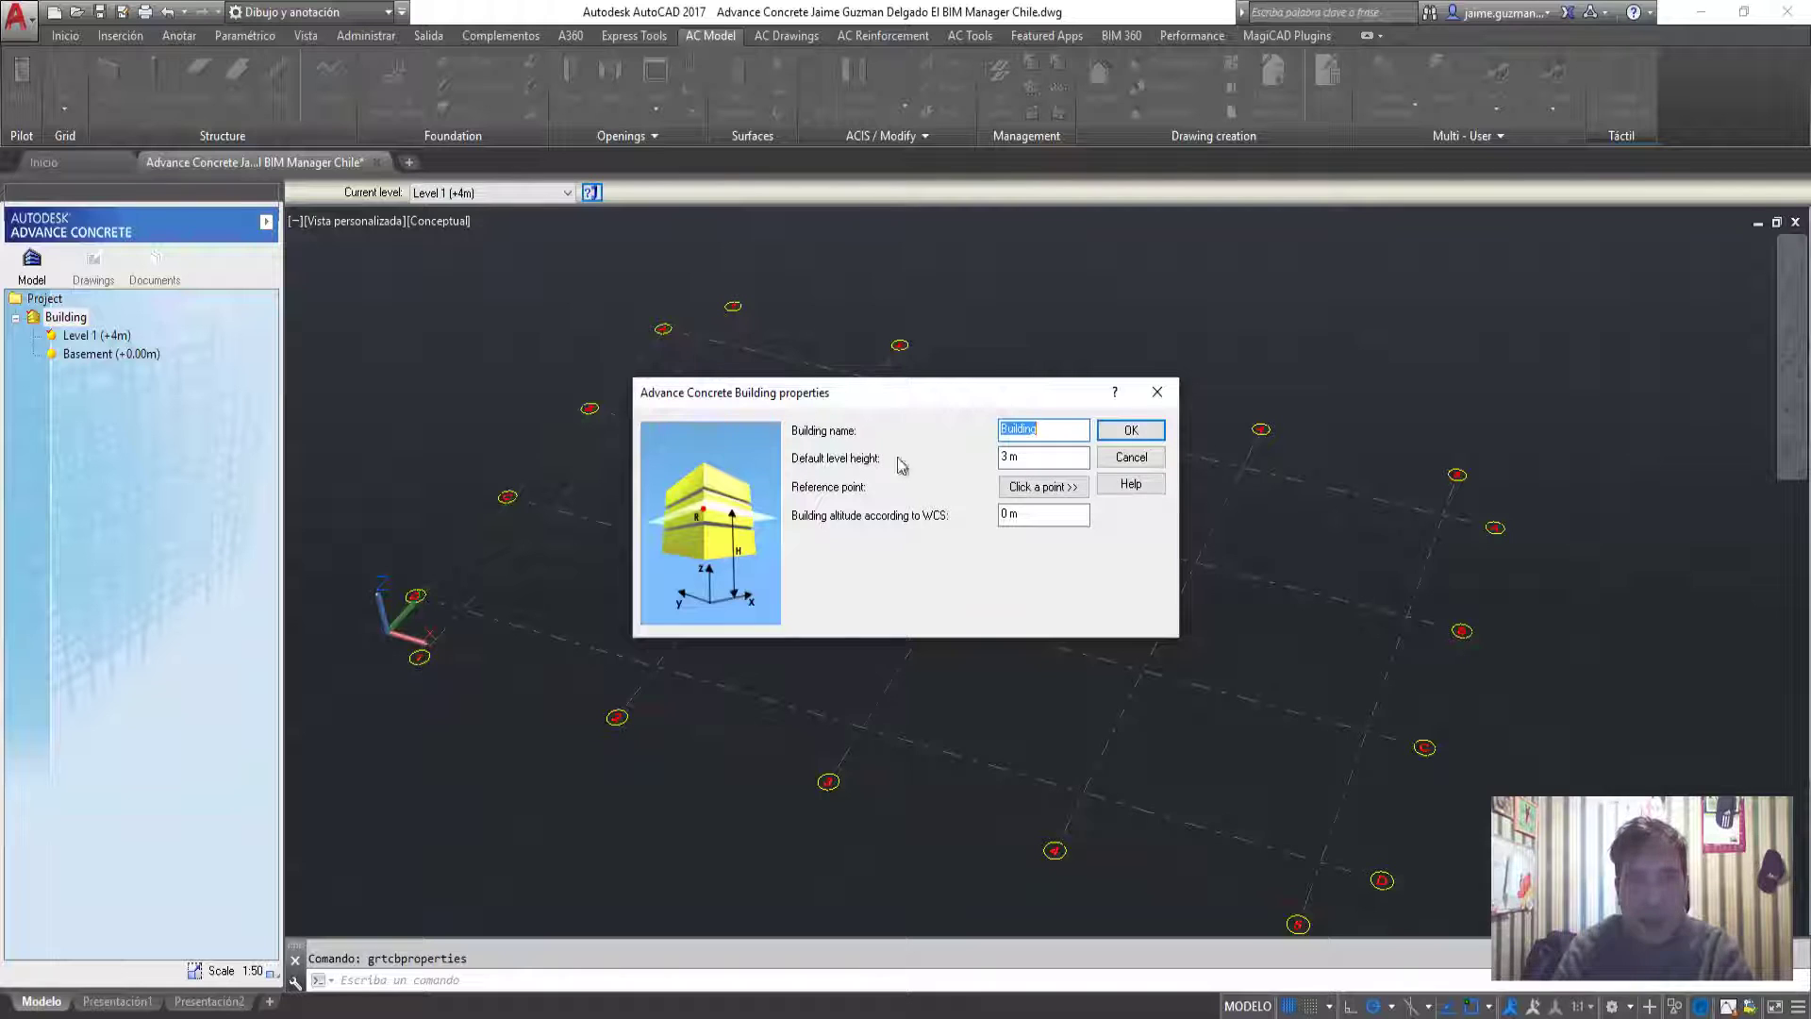
left_click(1008, 456)
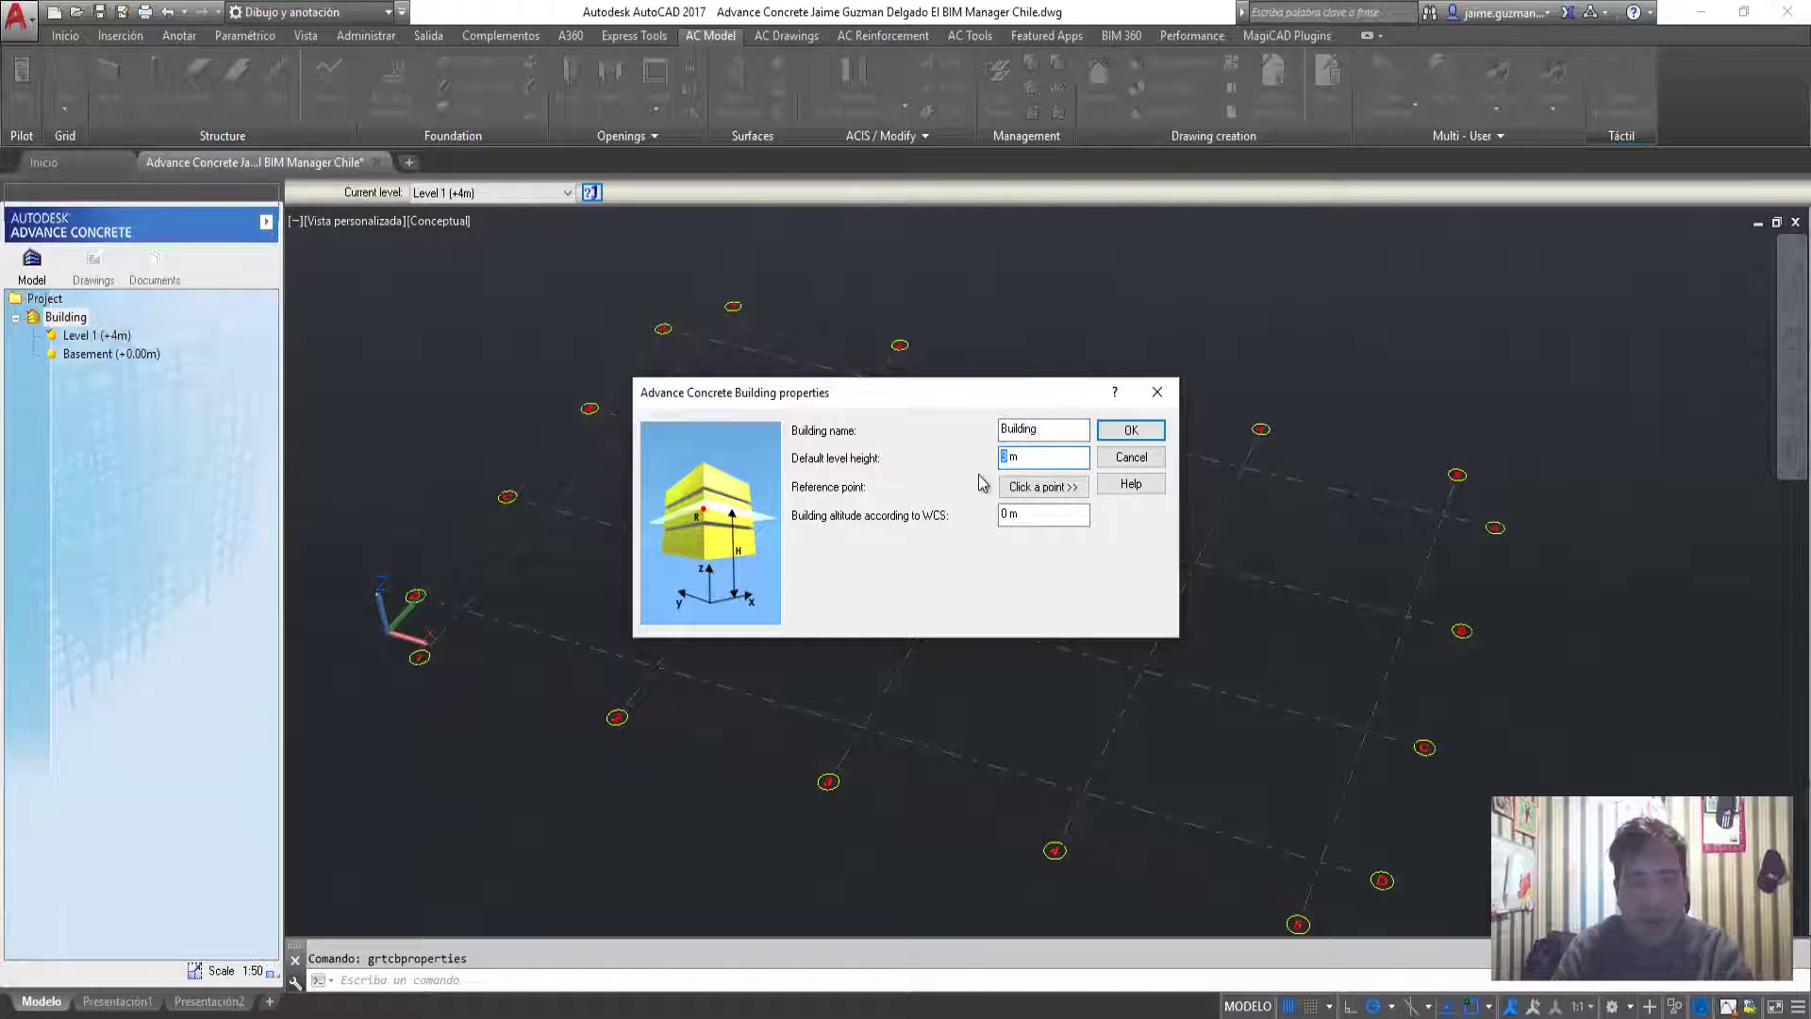
type("4")
left_click(1131, 430)
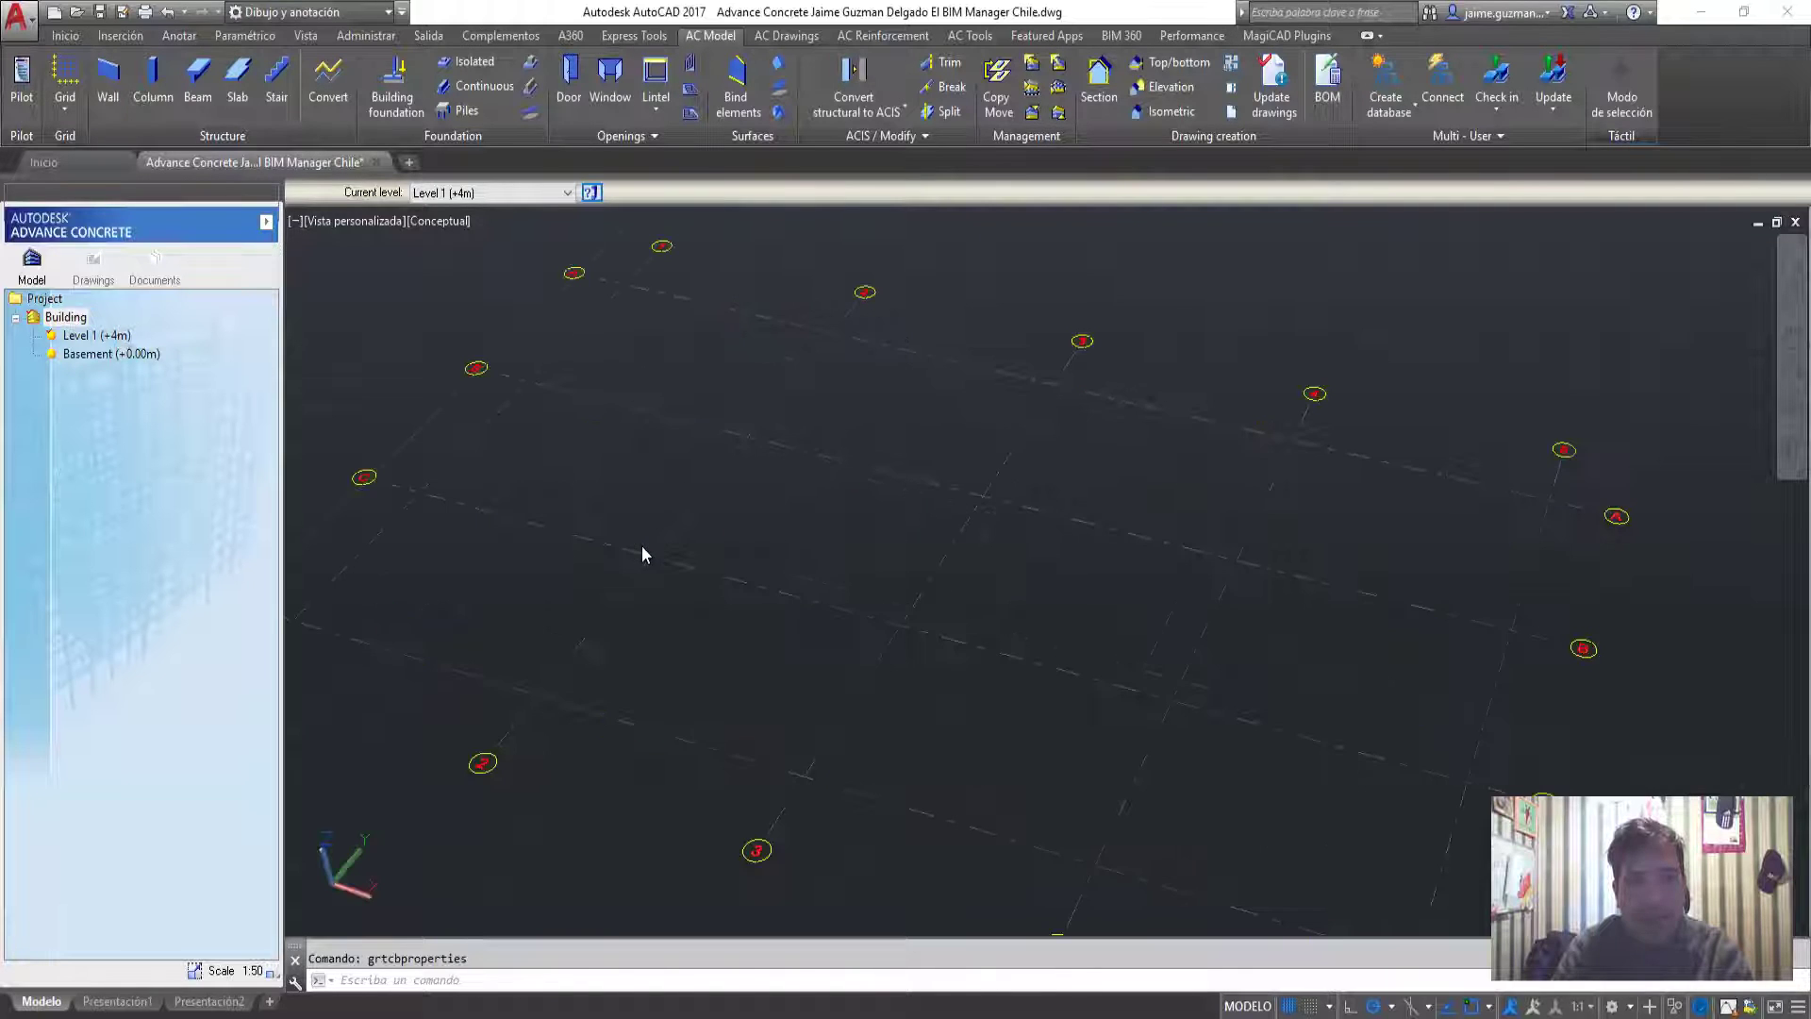
scroll(613, 533, "up", 3)
middle_click_drag(622, 538, 775, 580)
key("Escape")
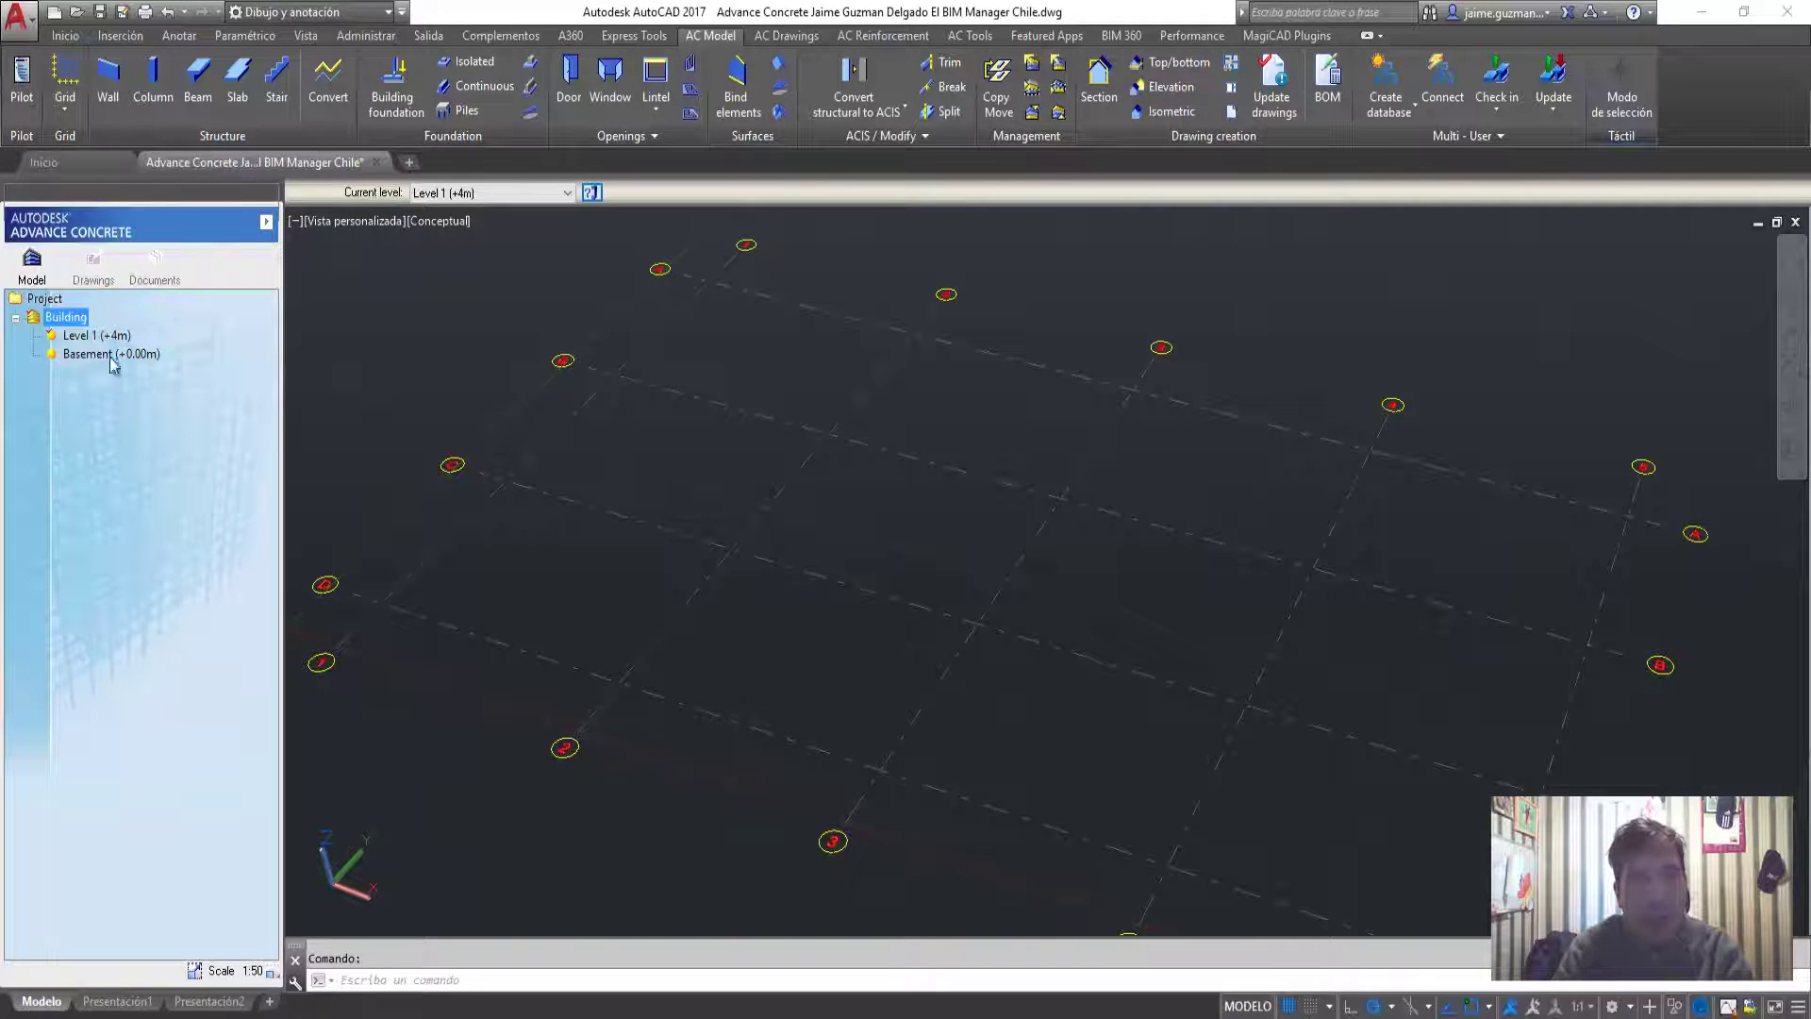
Add a top level named Level 2 (+8m) at 8 m elevation, relative to the level below
right_click(73, 325)
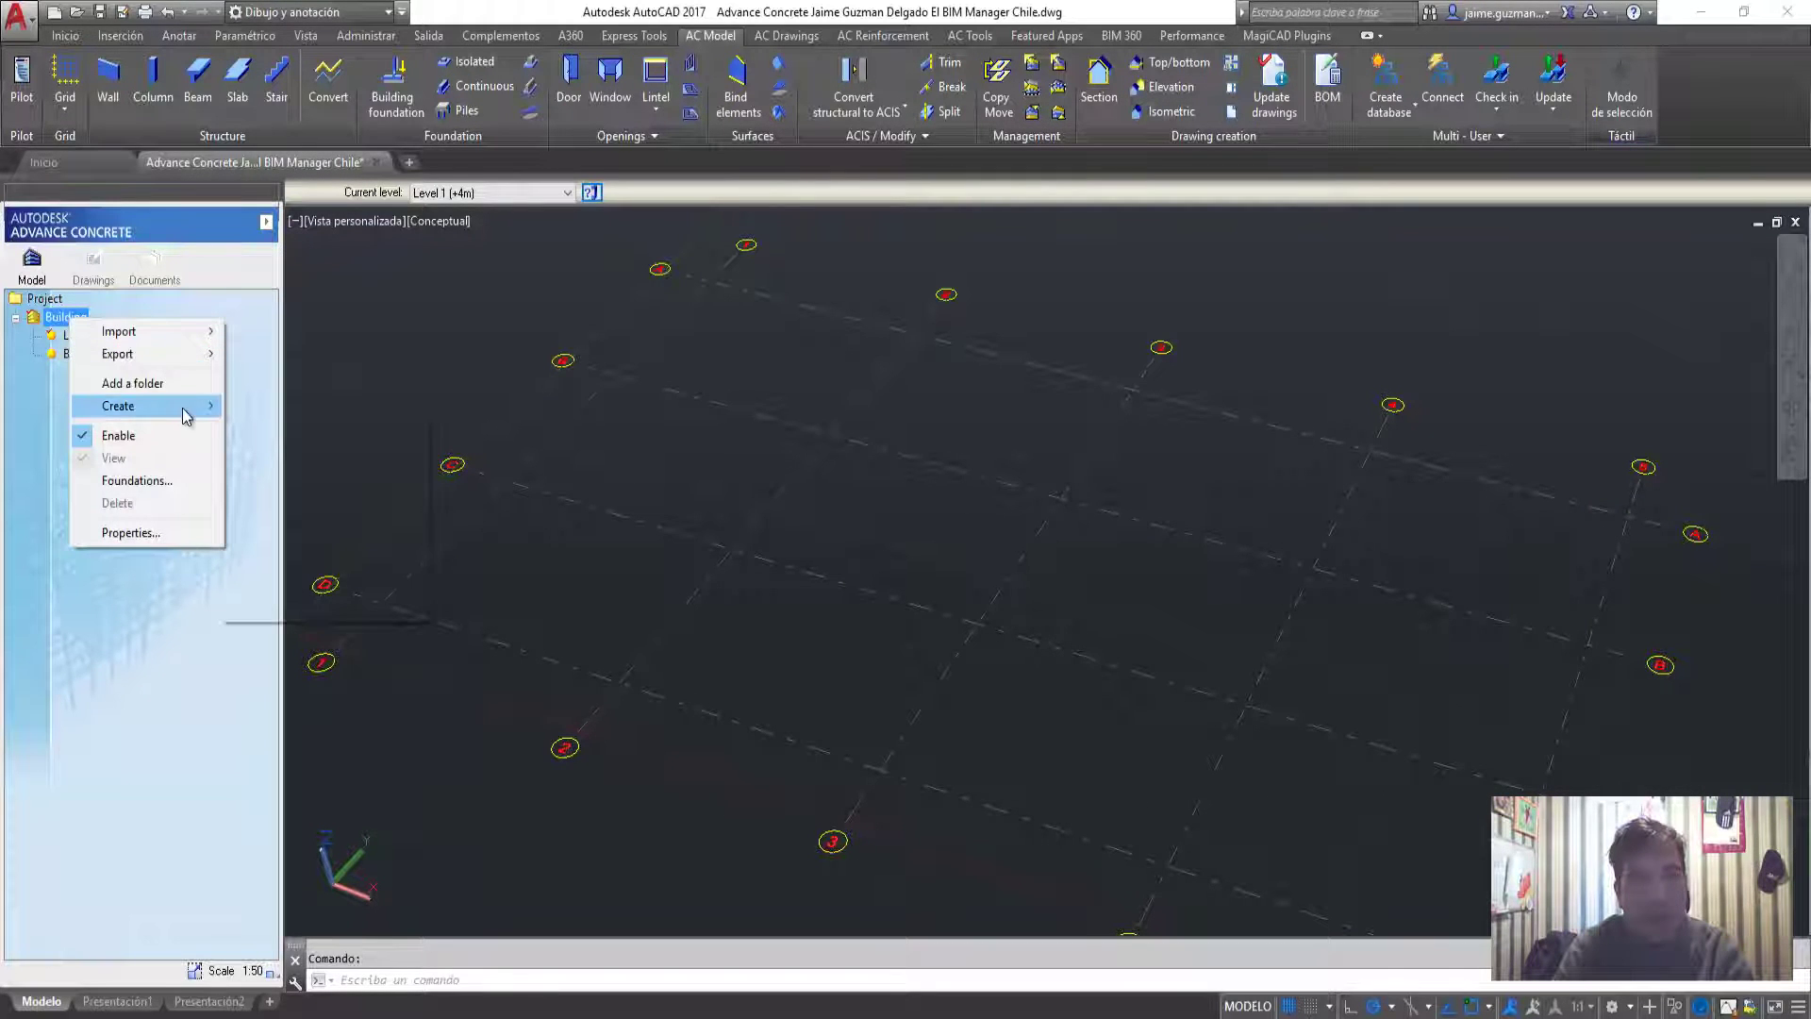
mouse_move(119, 407)
left_click(255, 408)
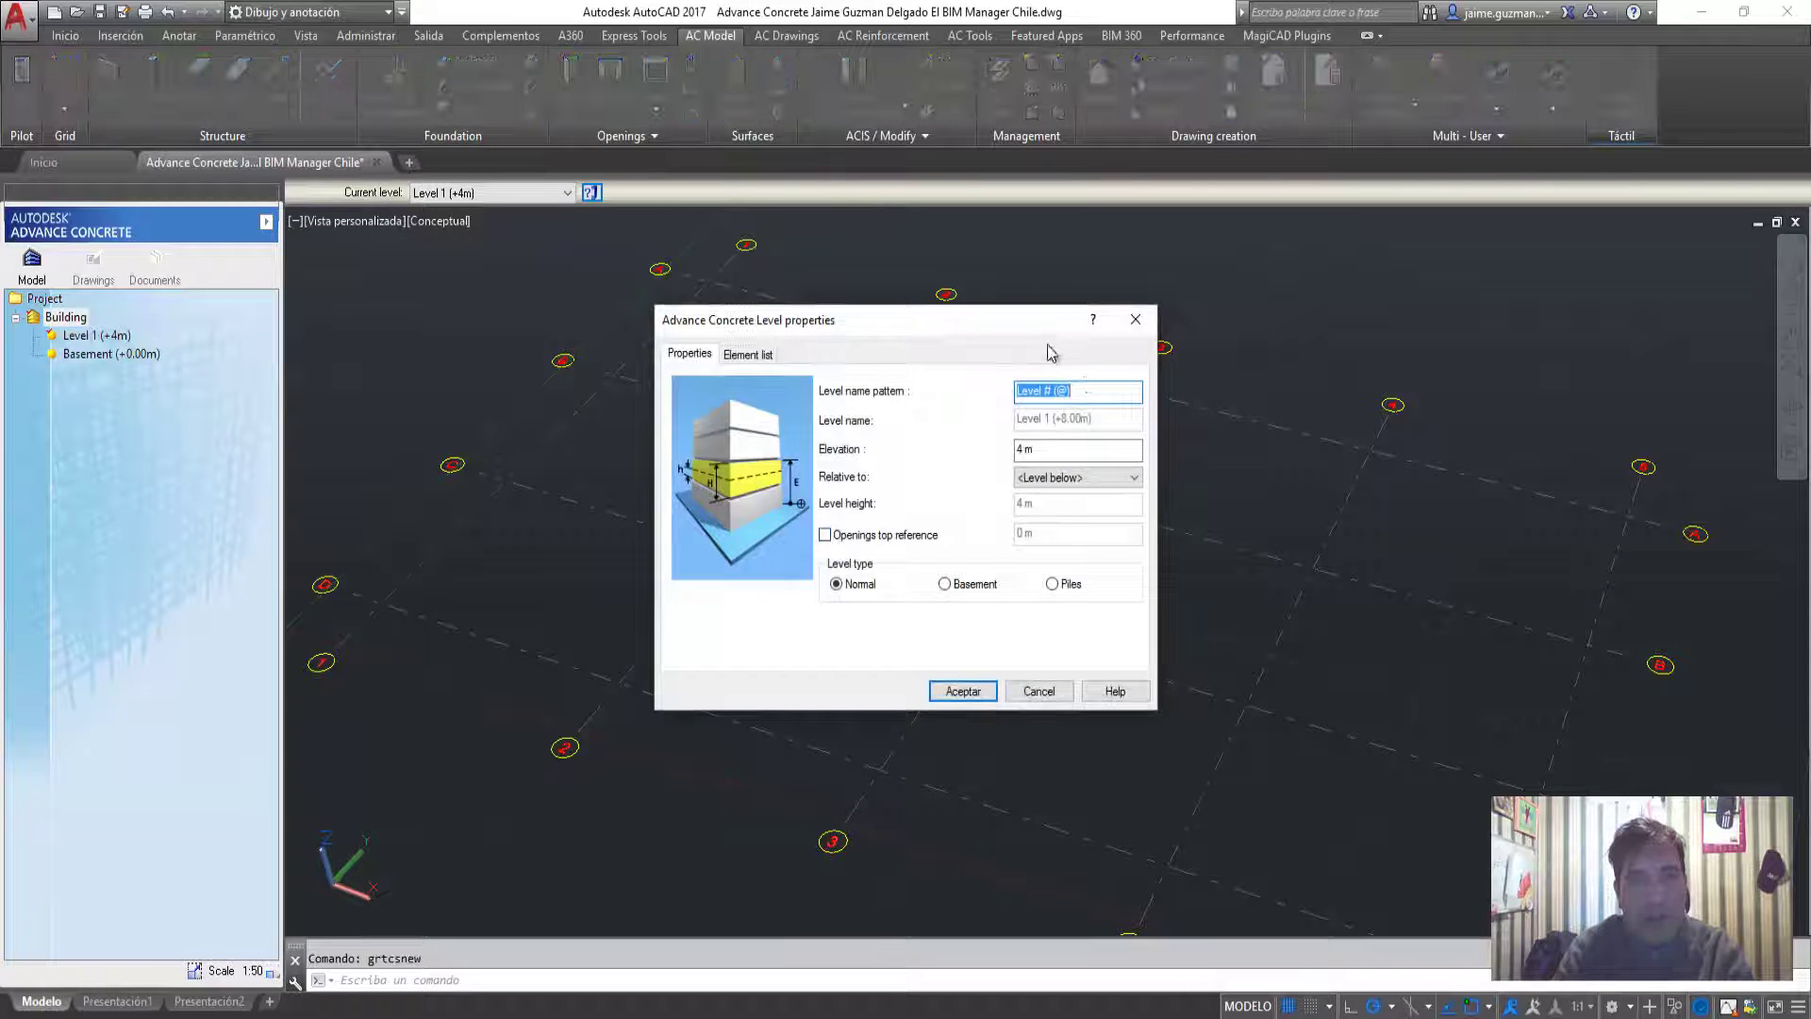
left_click_drag(1089, 385, 1062, 386)
type("2")
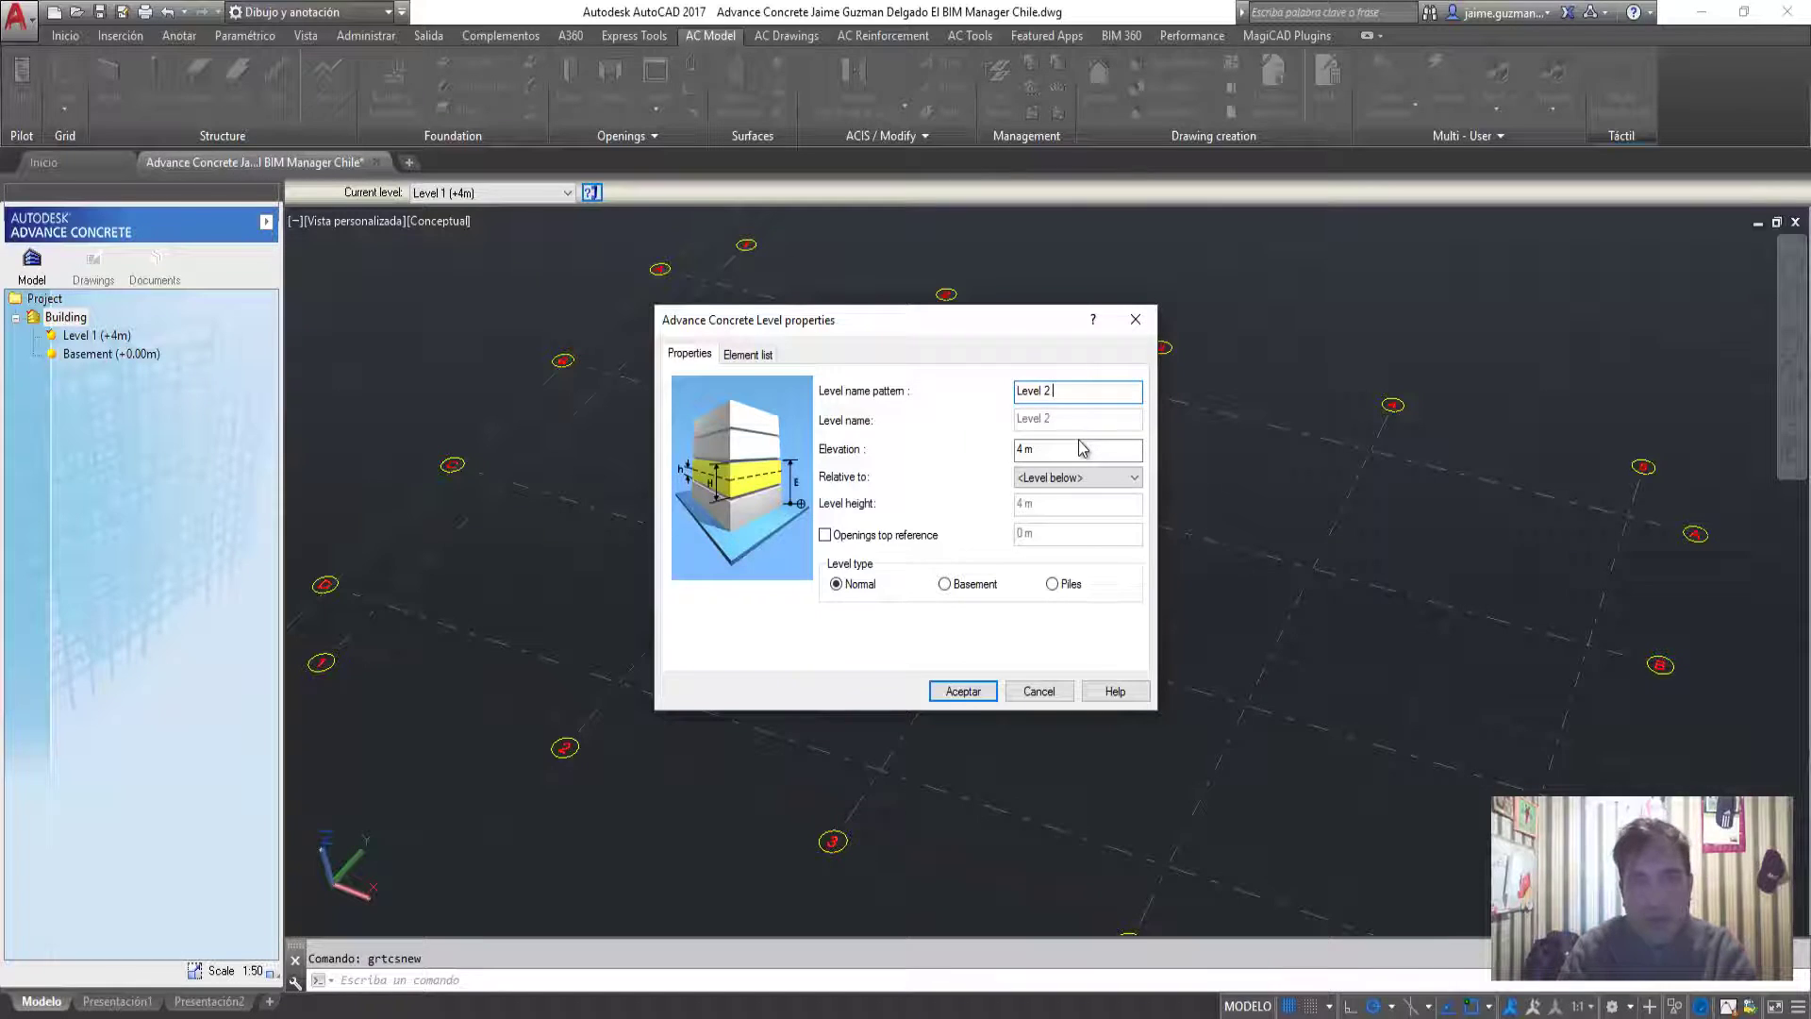
type(" (")
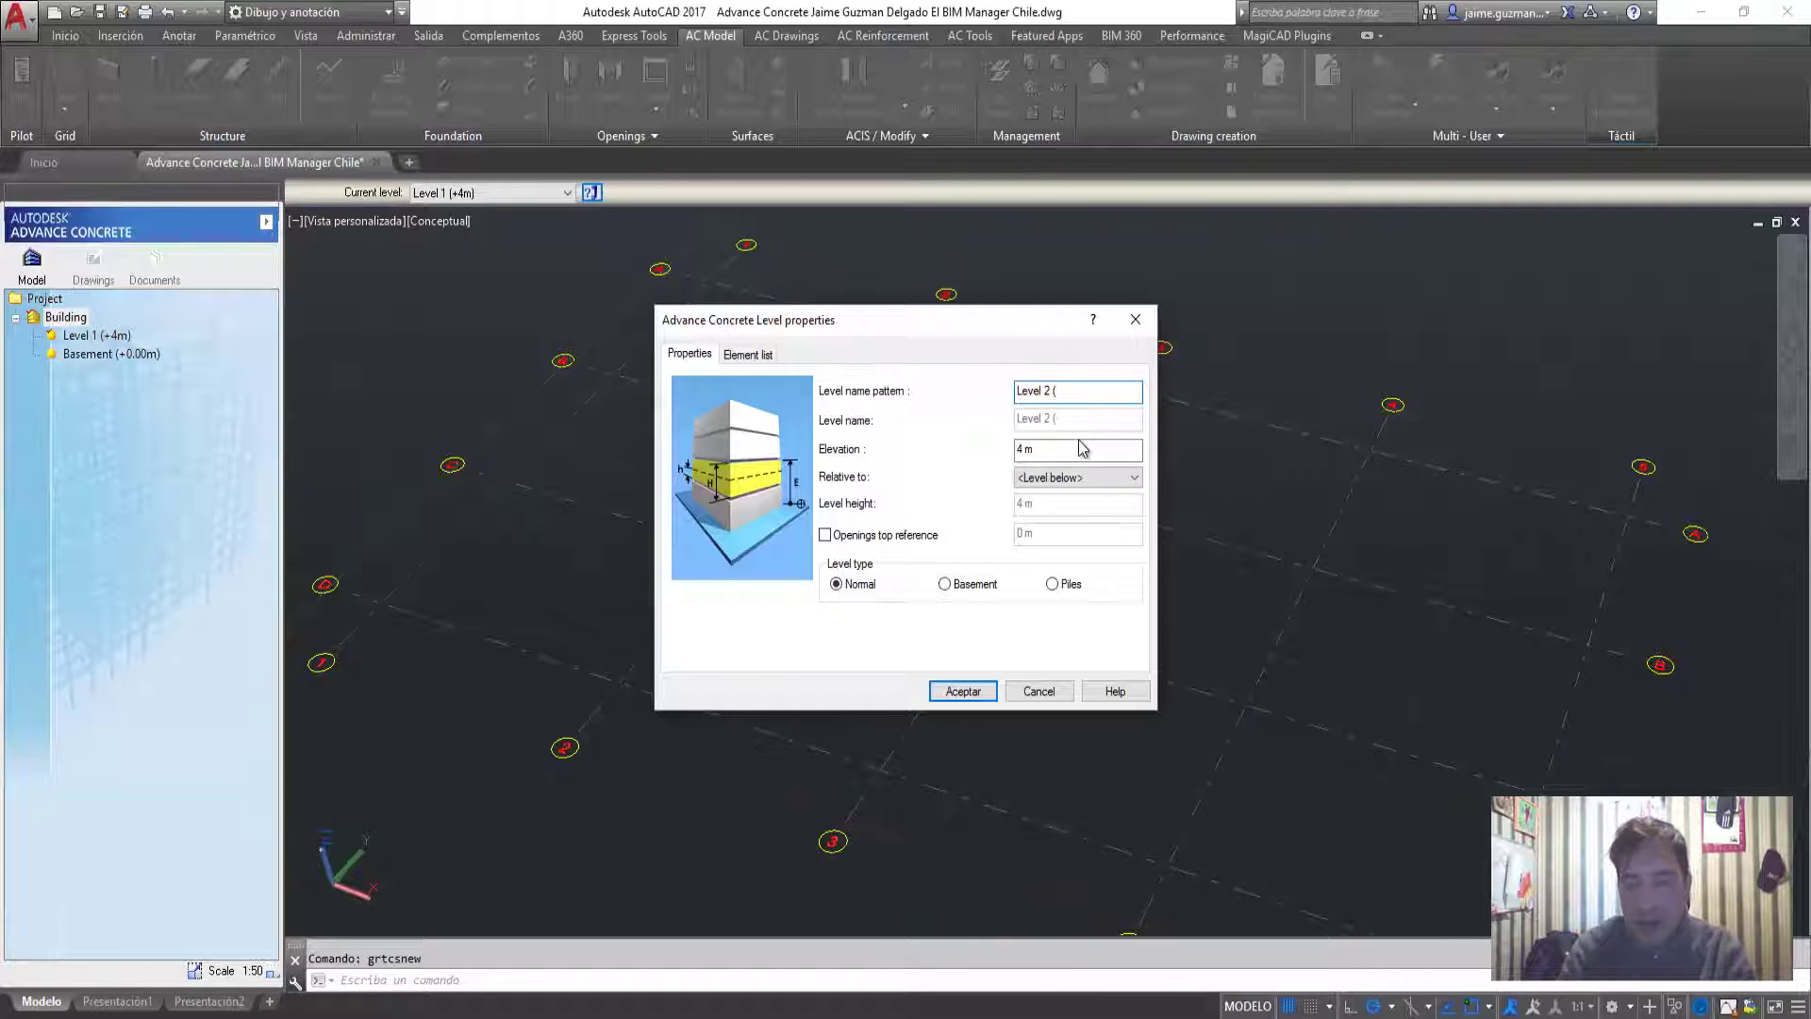
type("+8m")
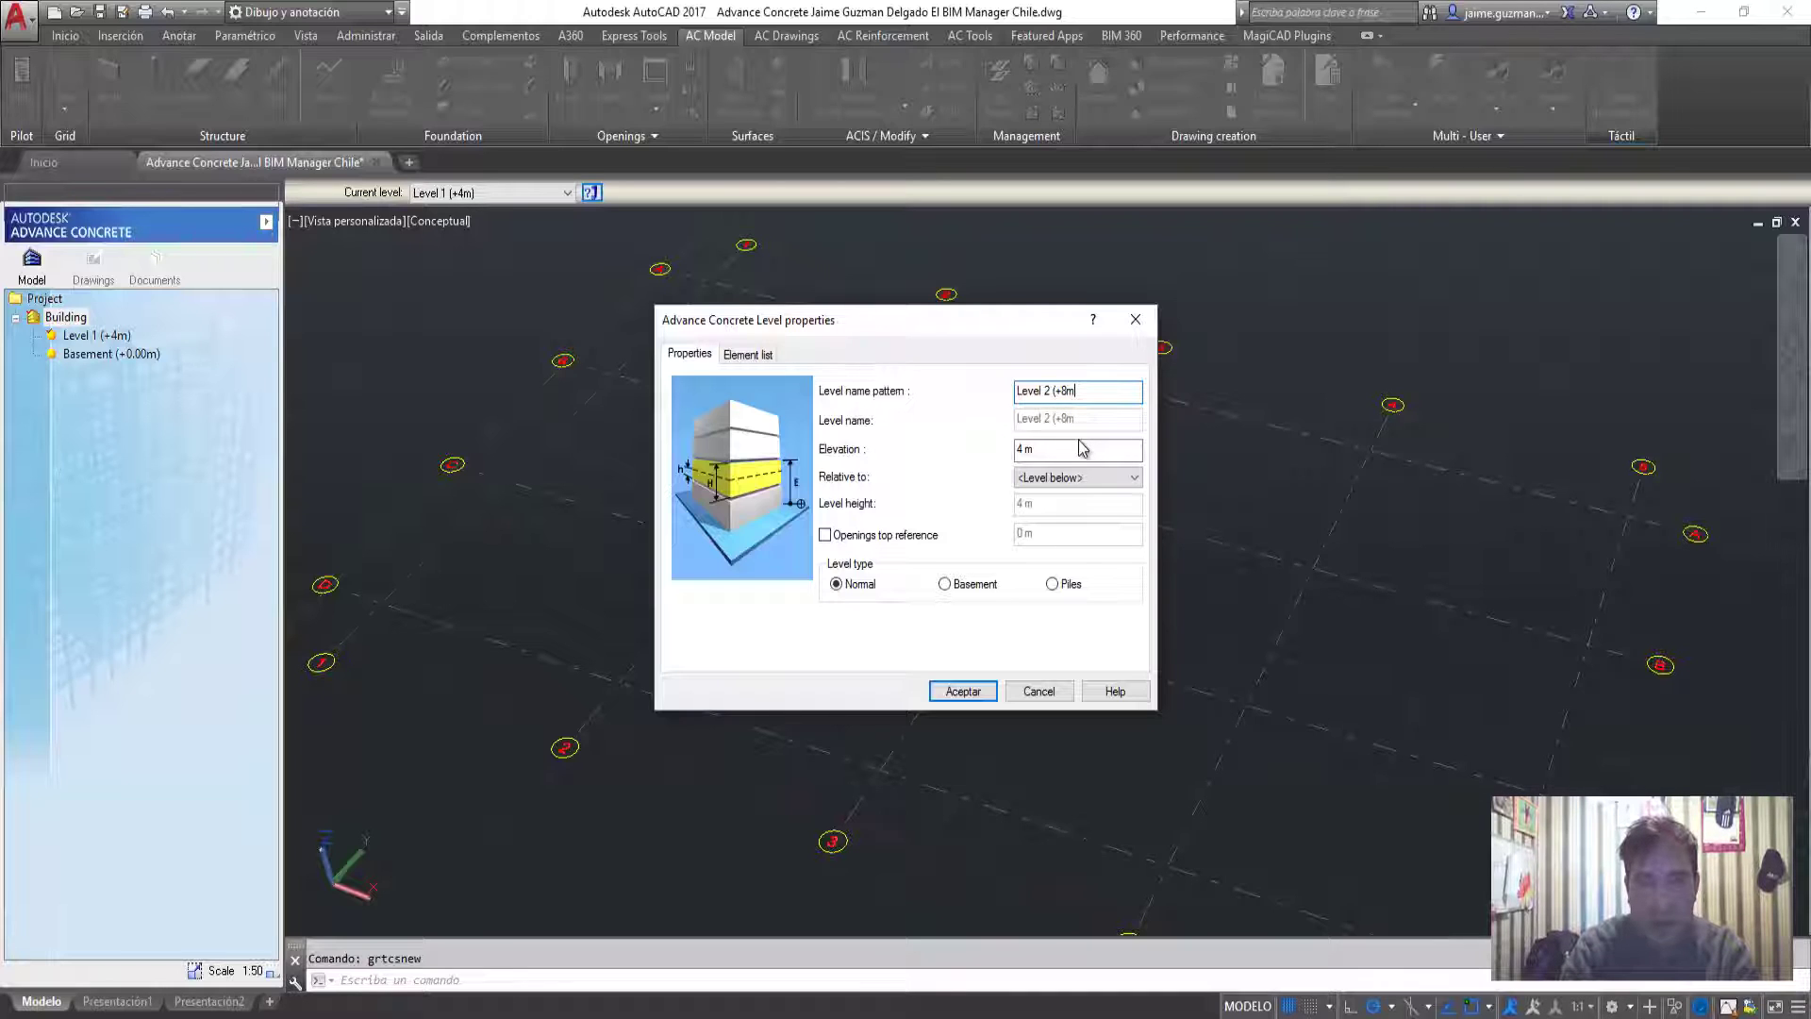
key("Tab")
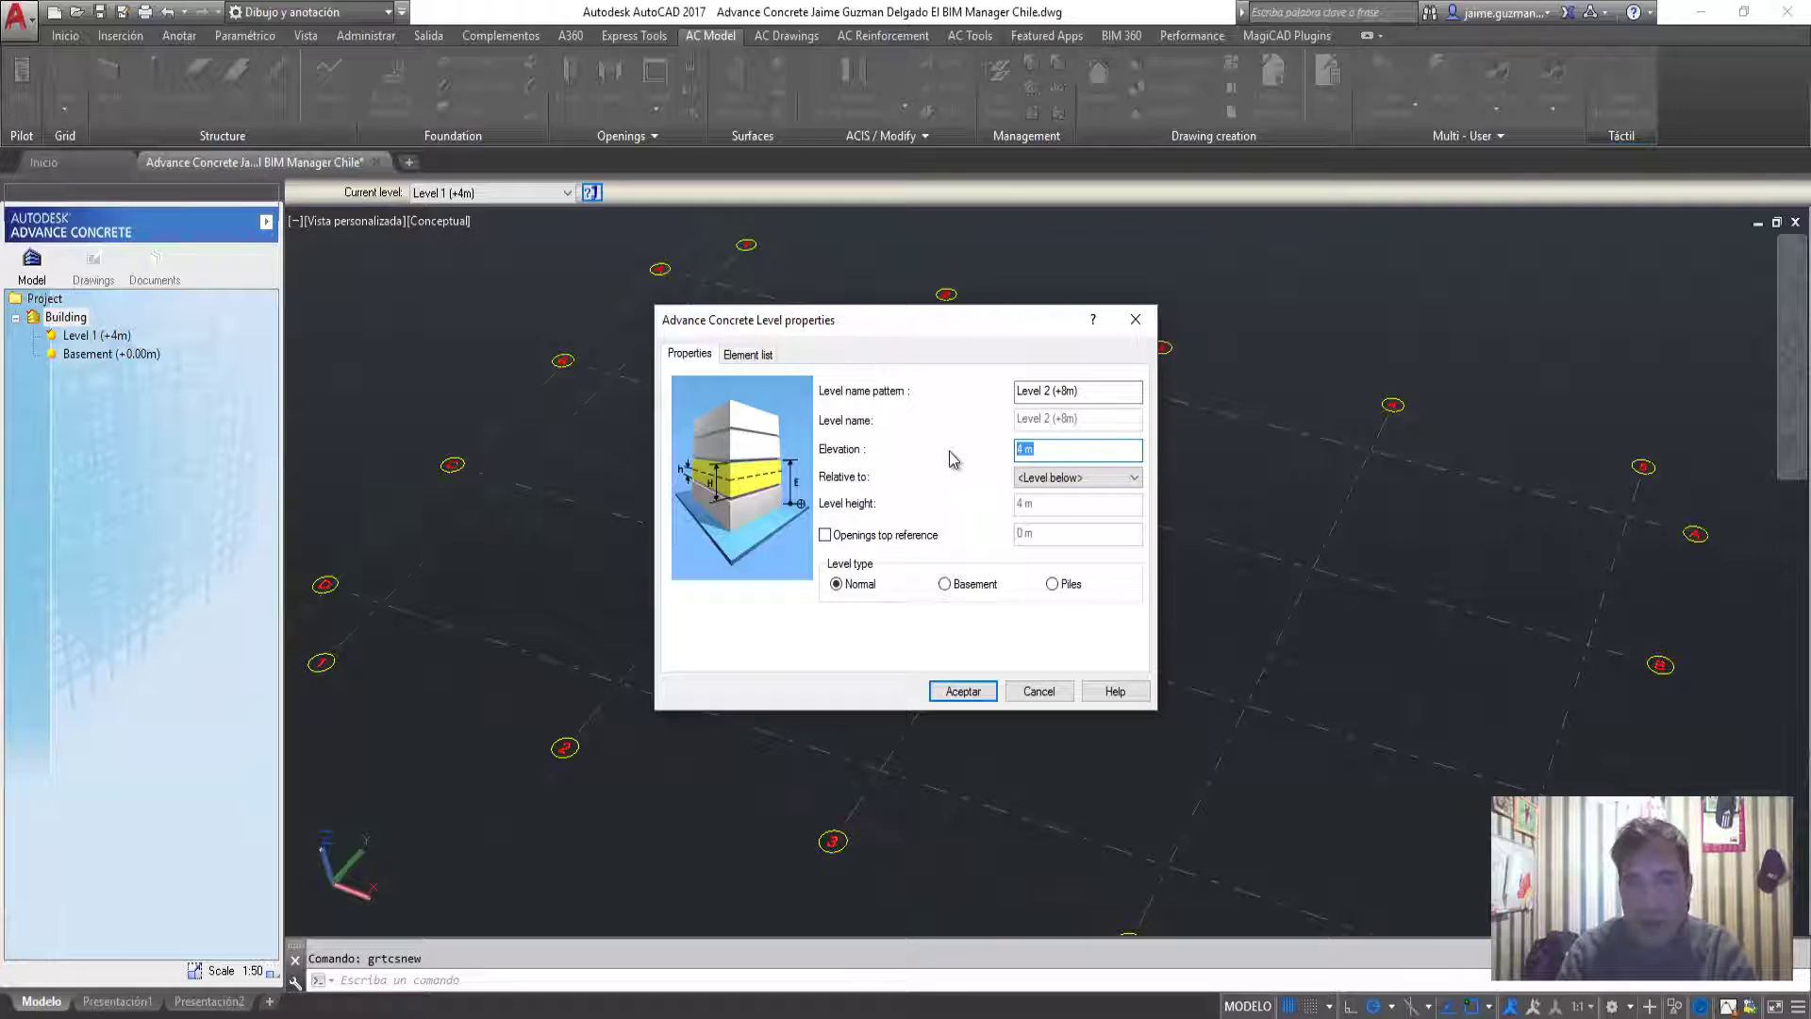
type("8")
left_click(1047, 477)
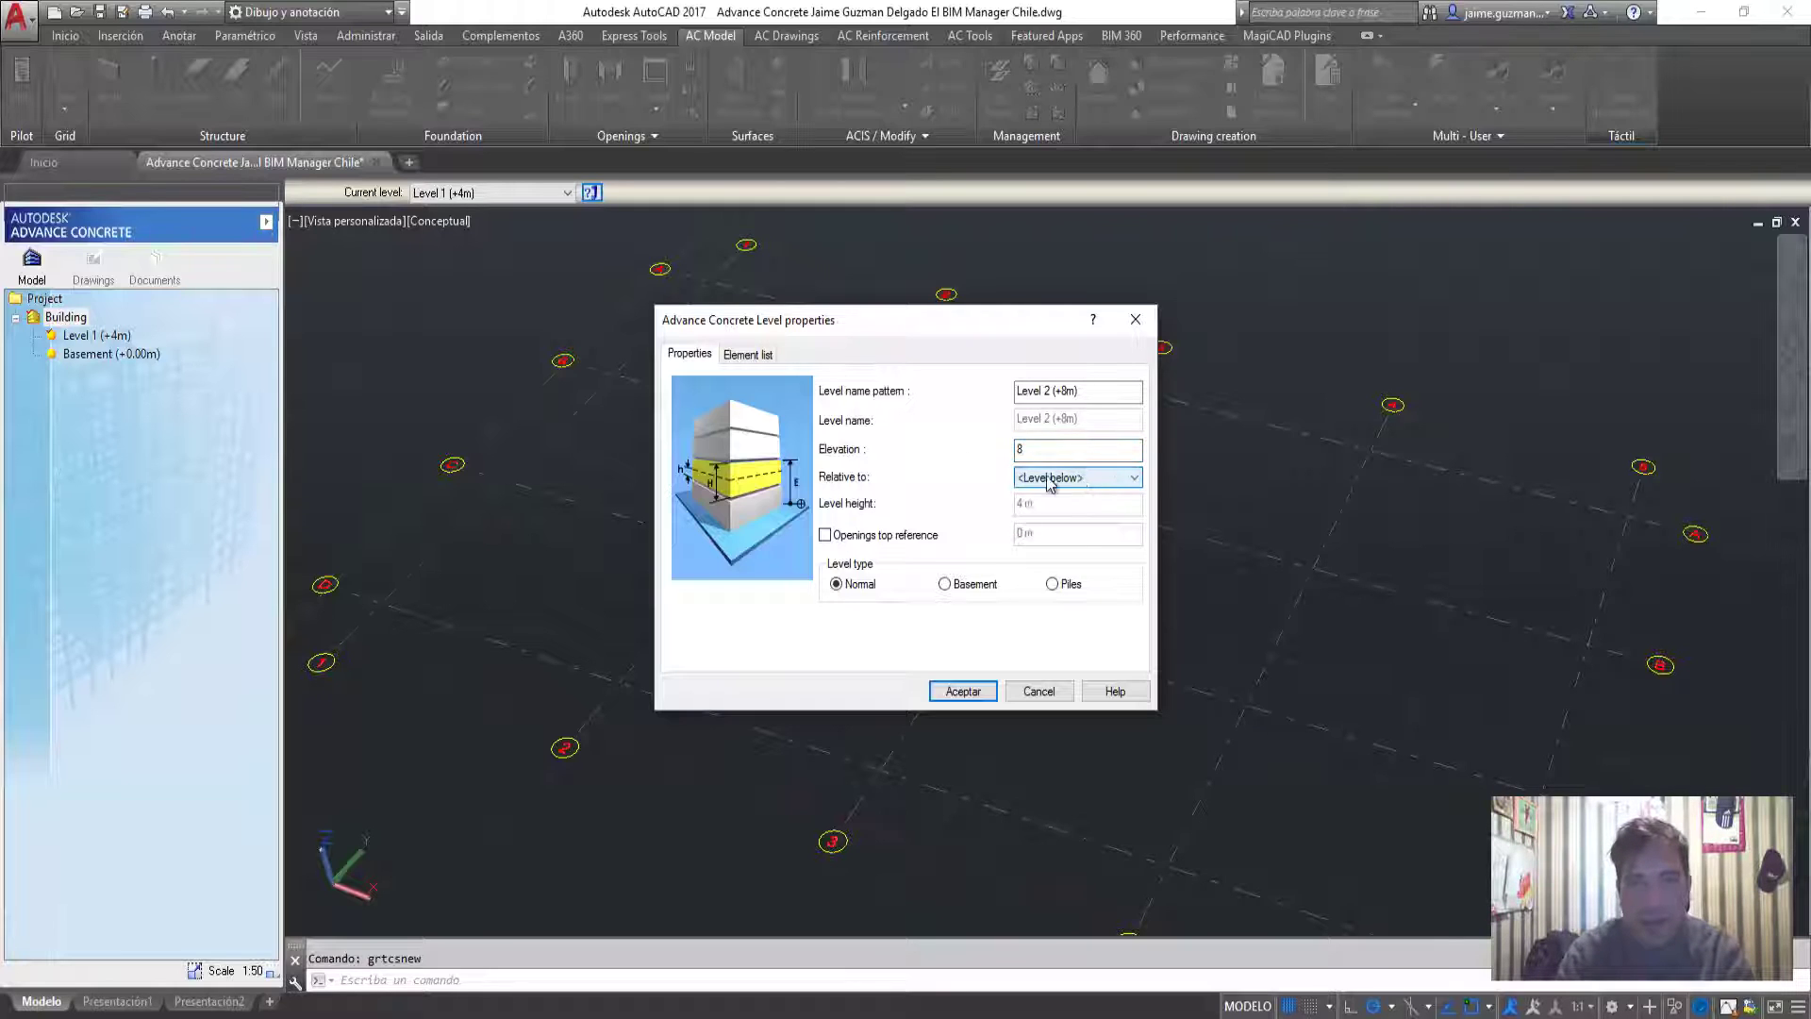
left_click(1044, 479)
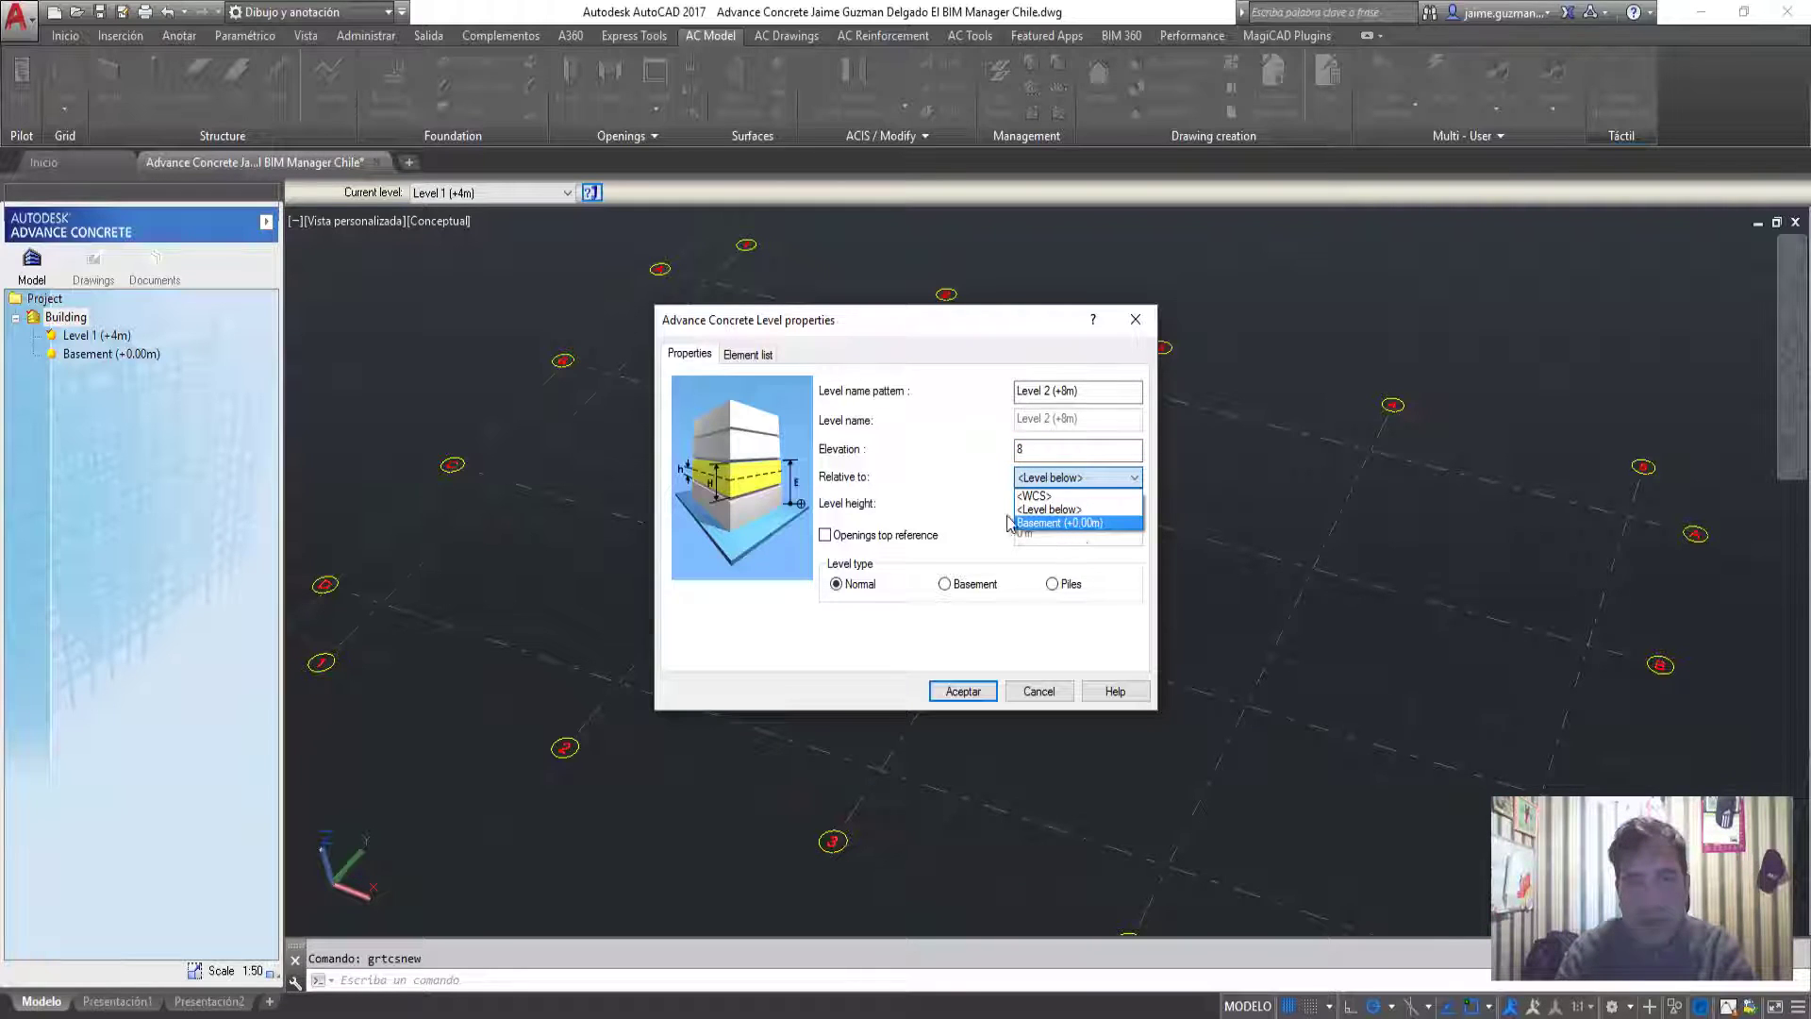
left_click(916, 486)
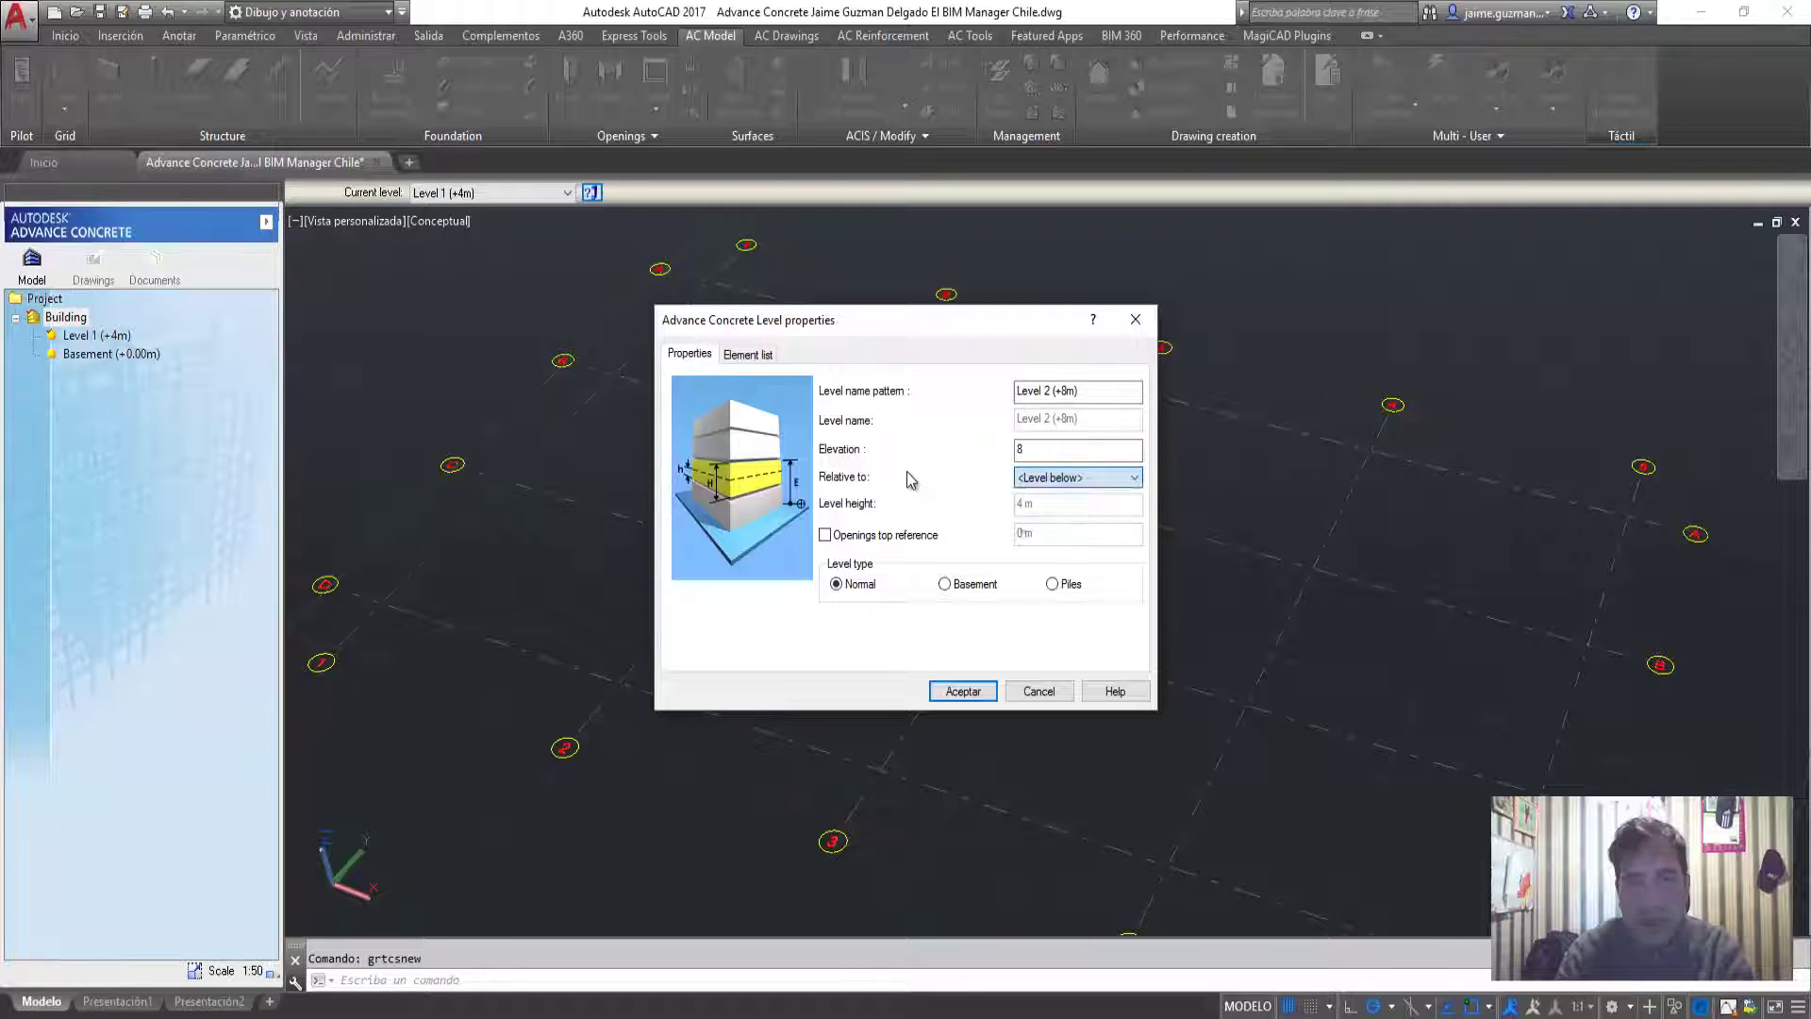
left_click(952, 696)
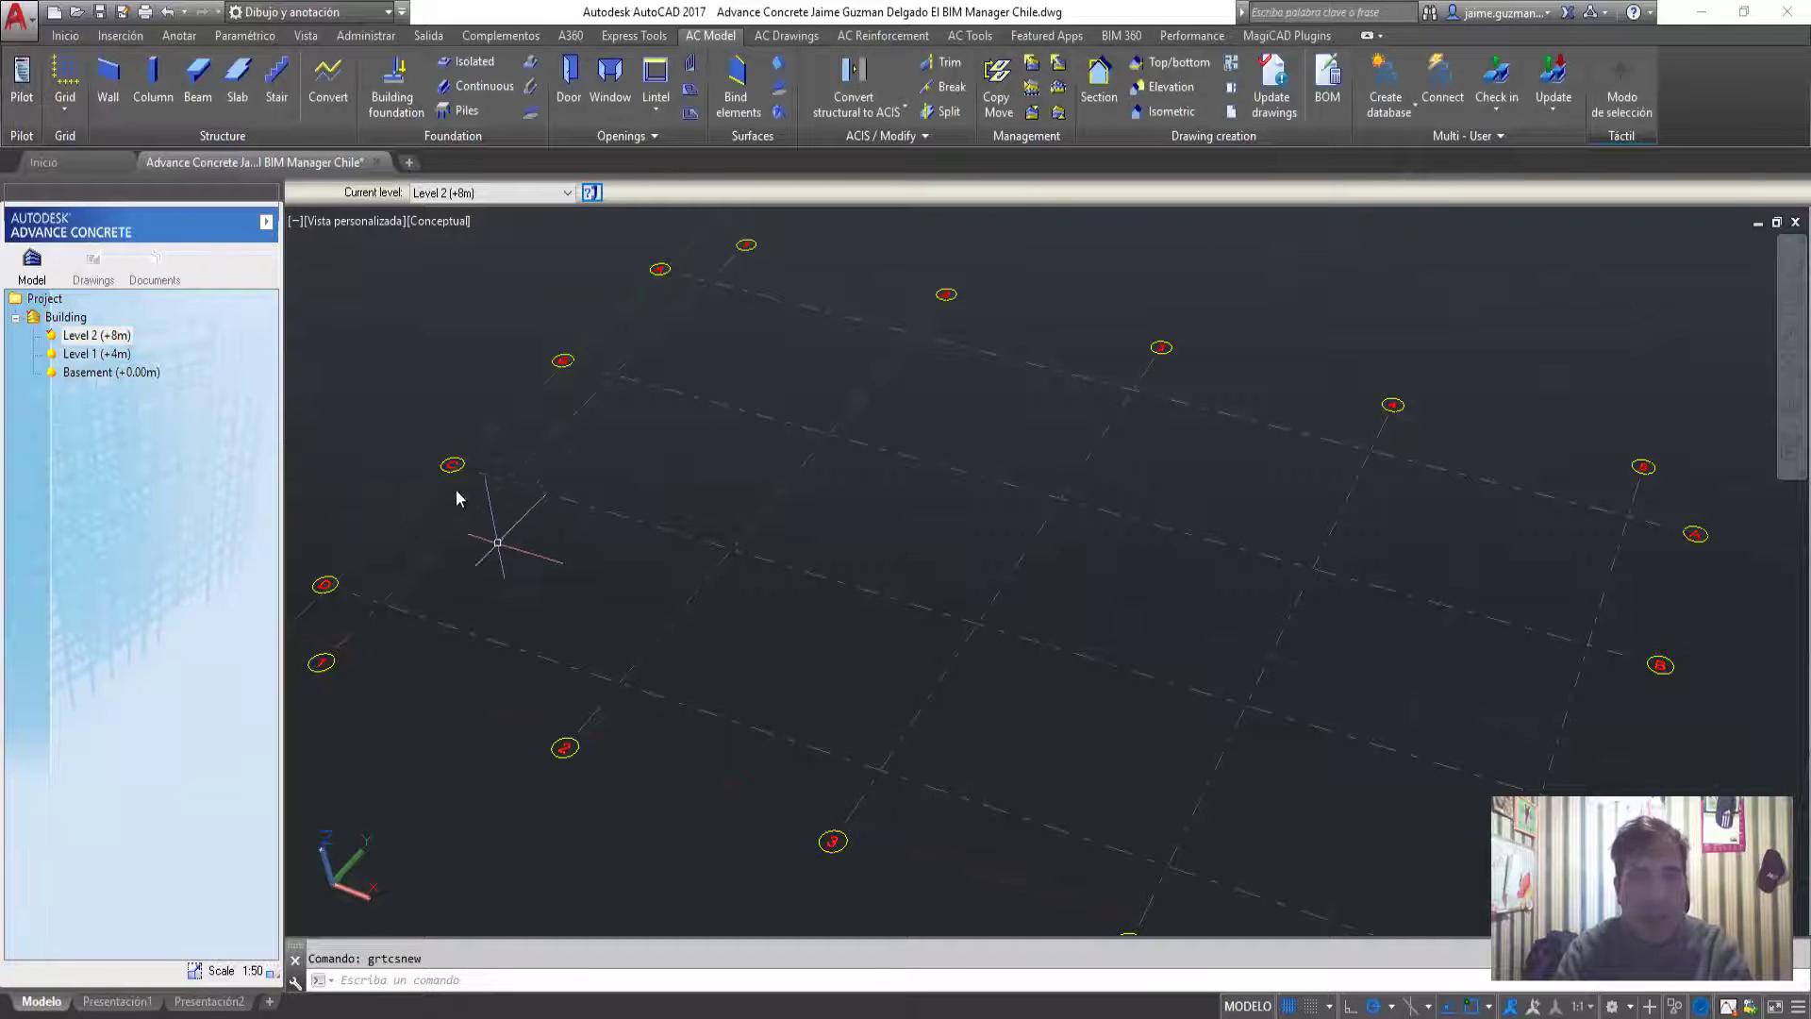
Orbit the grid to an oblique view and begin adding a new top level to the Building
mouse_move(634, 572)
middle_mouse_down("shift")
mouse_move(716, 590)
mouse_move(784, 505)
mouse_move(740, 472)
middle_mouse_up("shift")
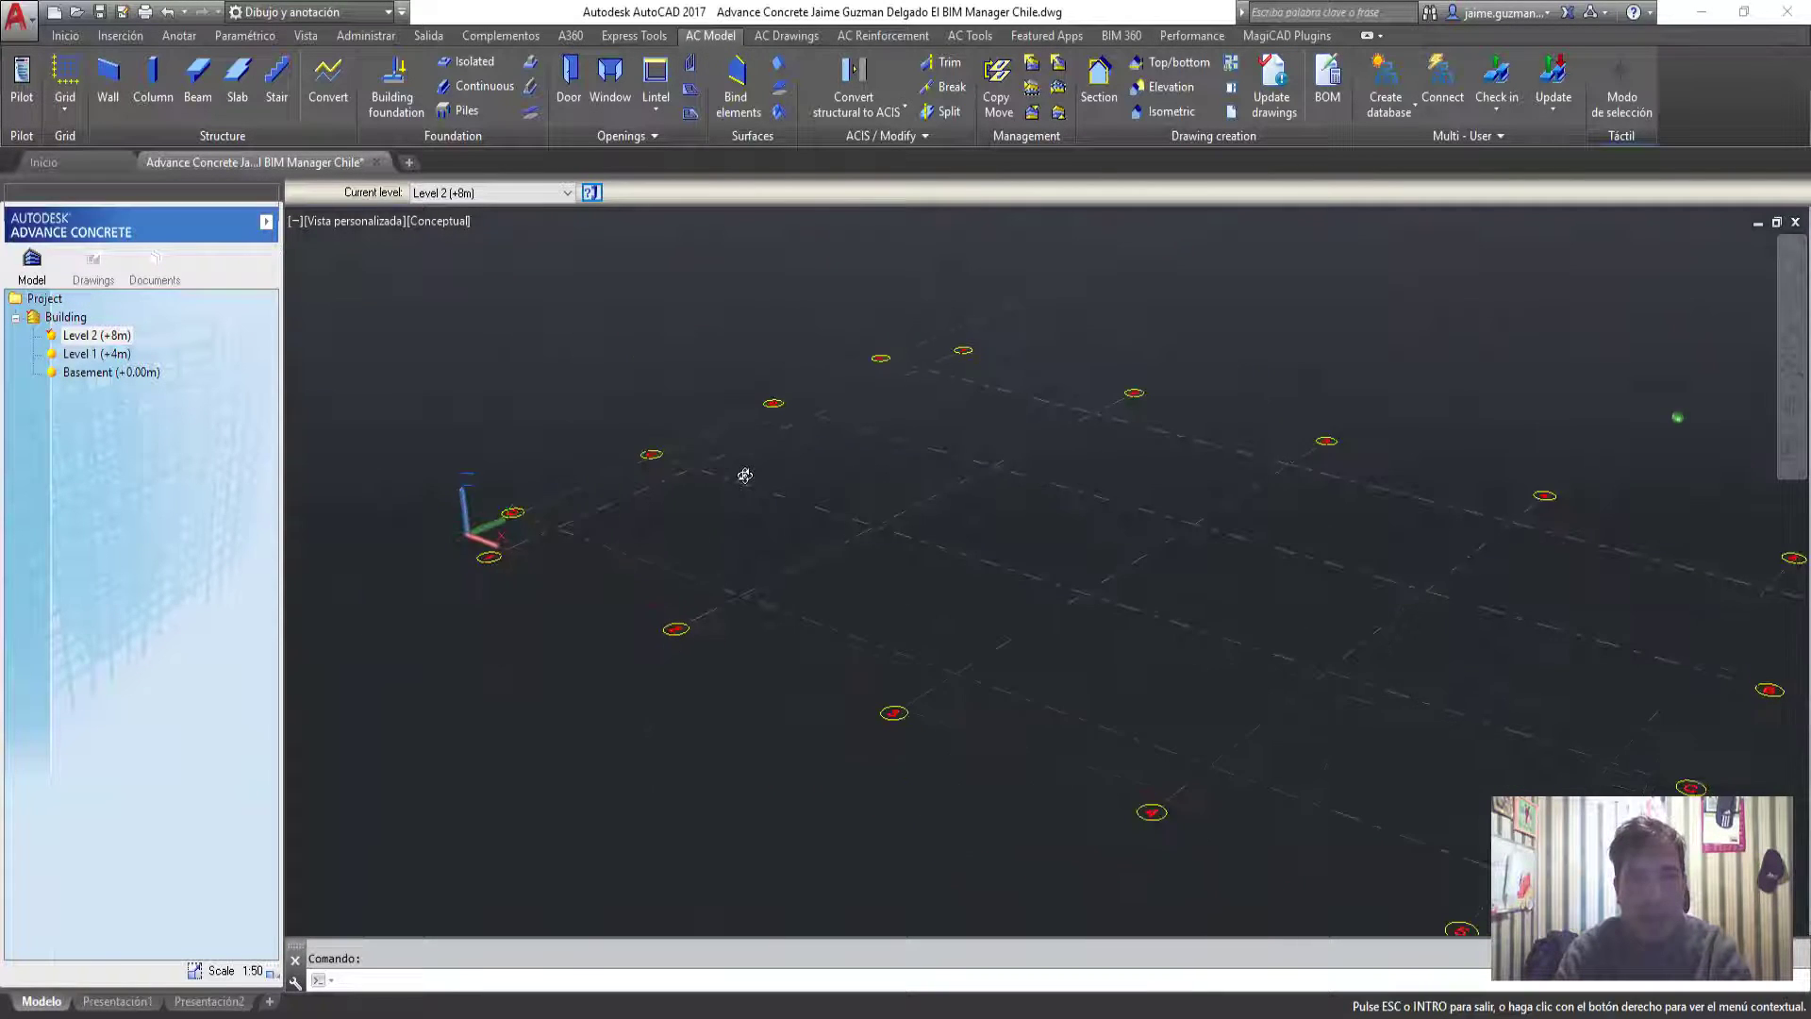
left_click(149, 339)
right_click(69, 319)
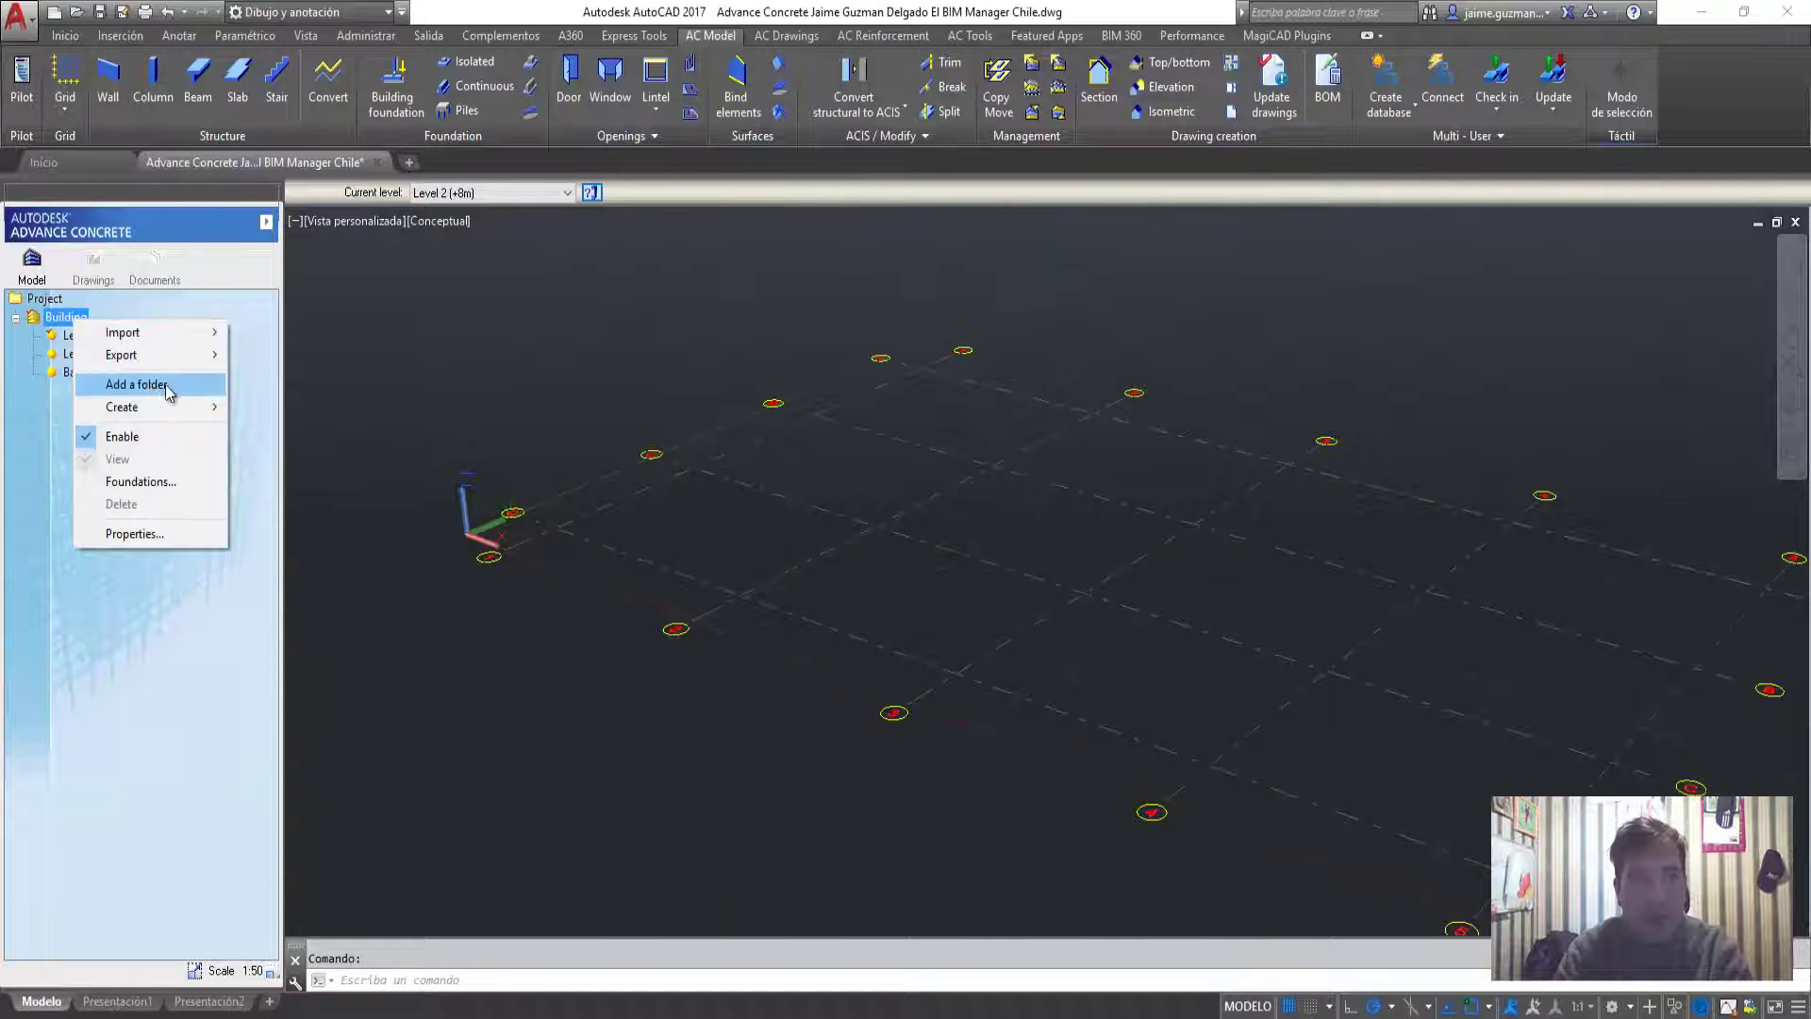
left_click(281, 406)
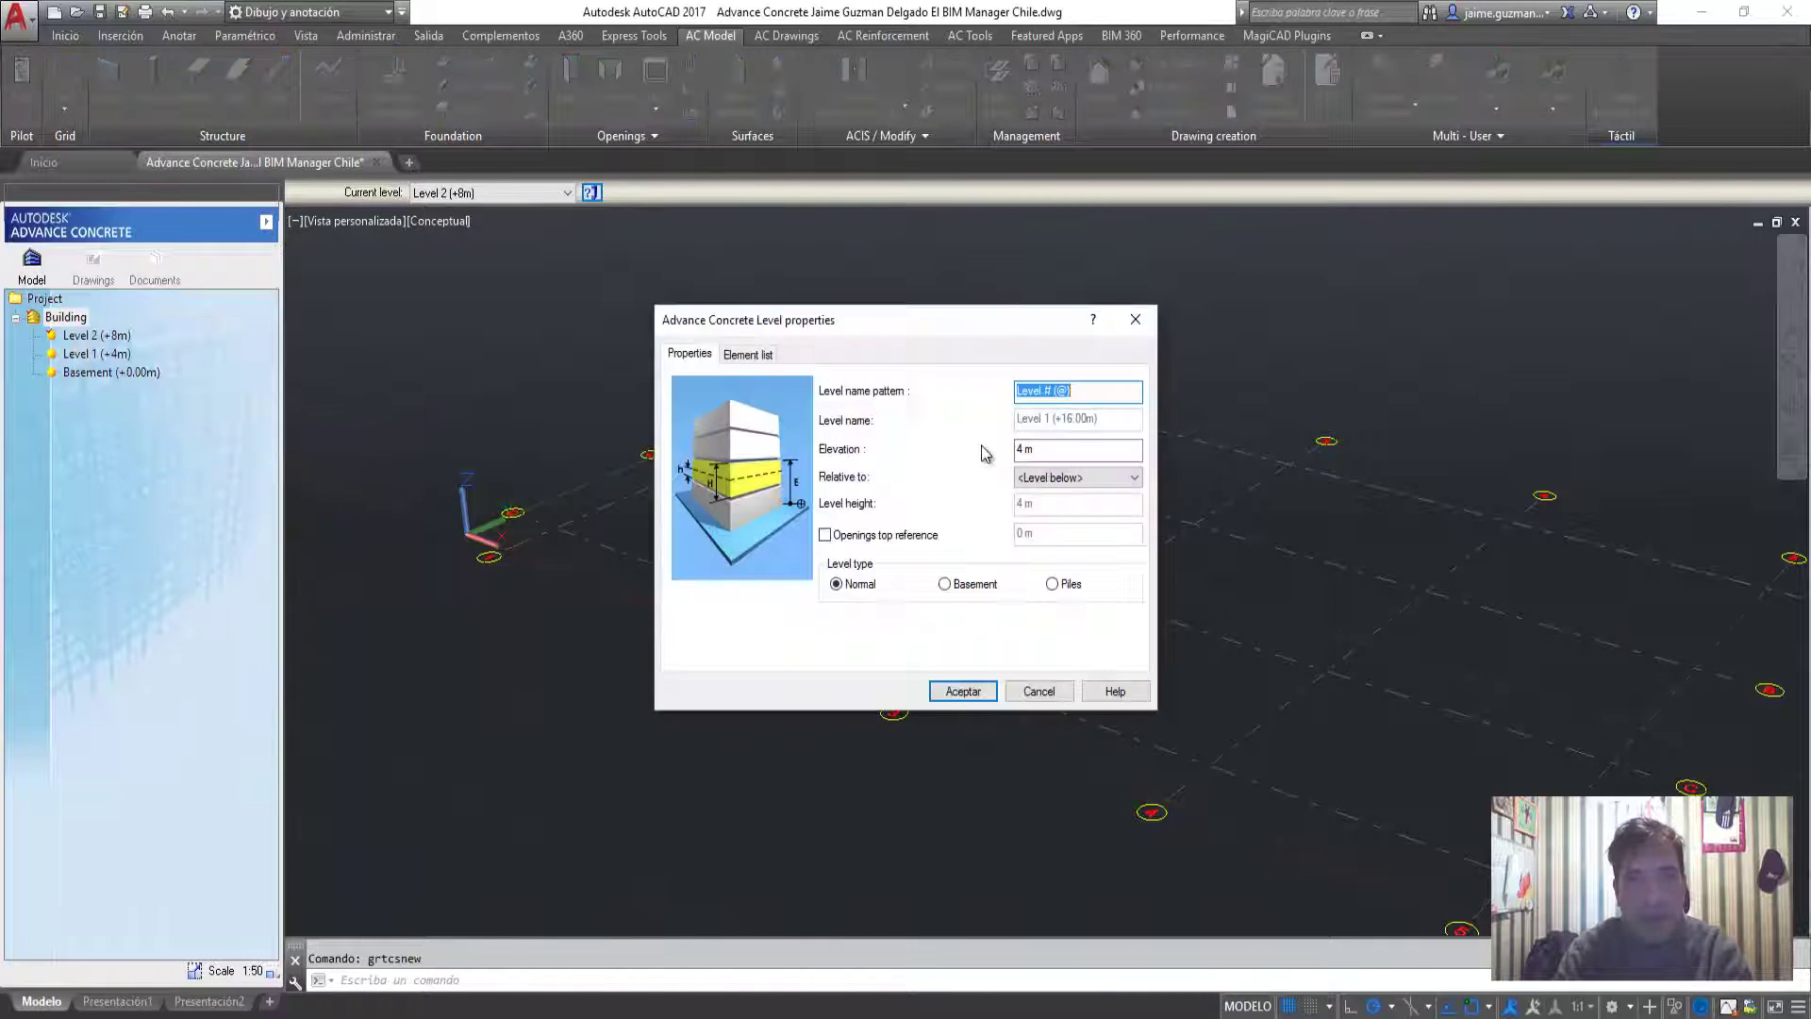
Name the new level 'Level 3 (+12m)' at 12 m elevation and confirm it
left_click(1047, 391)
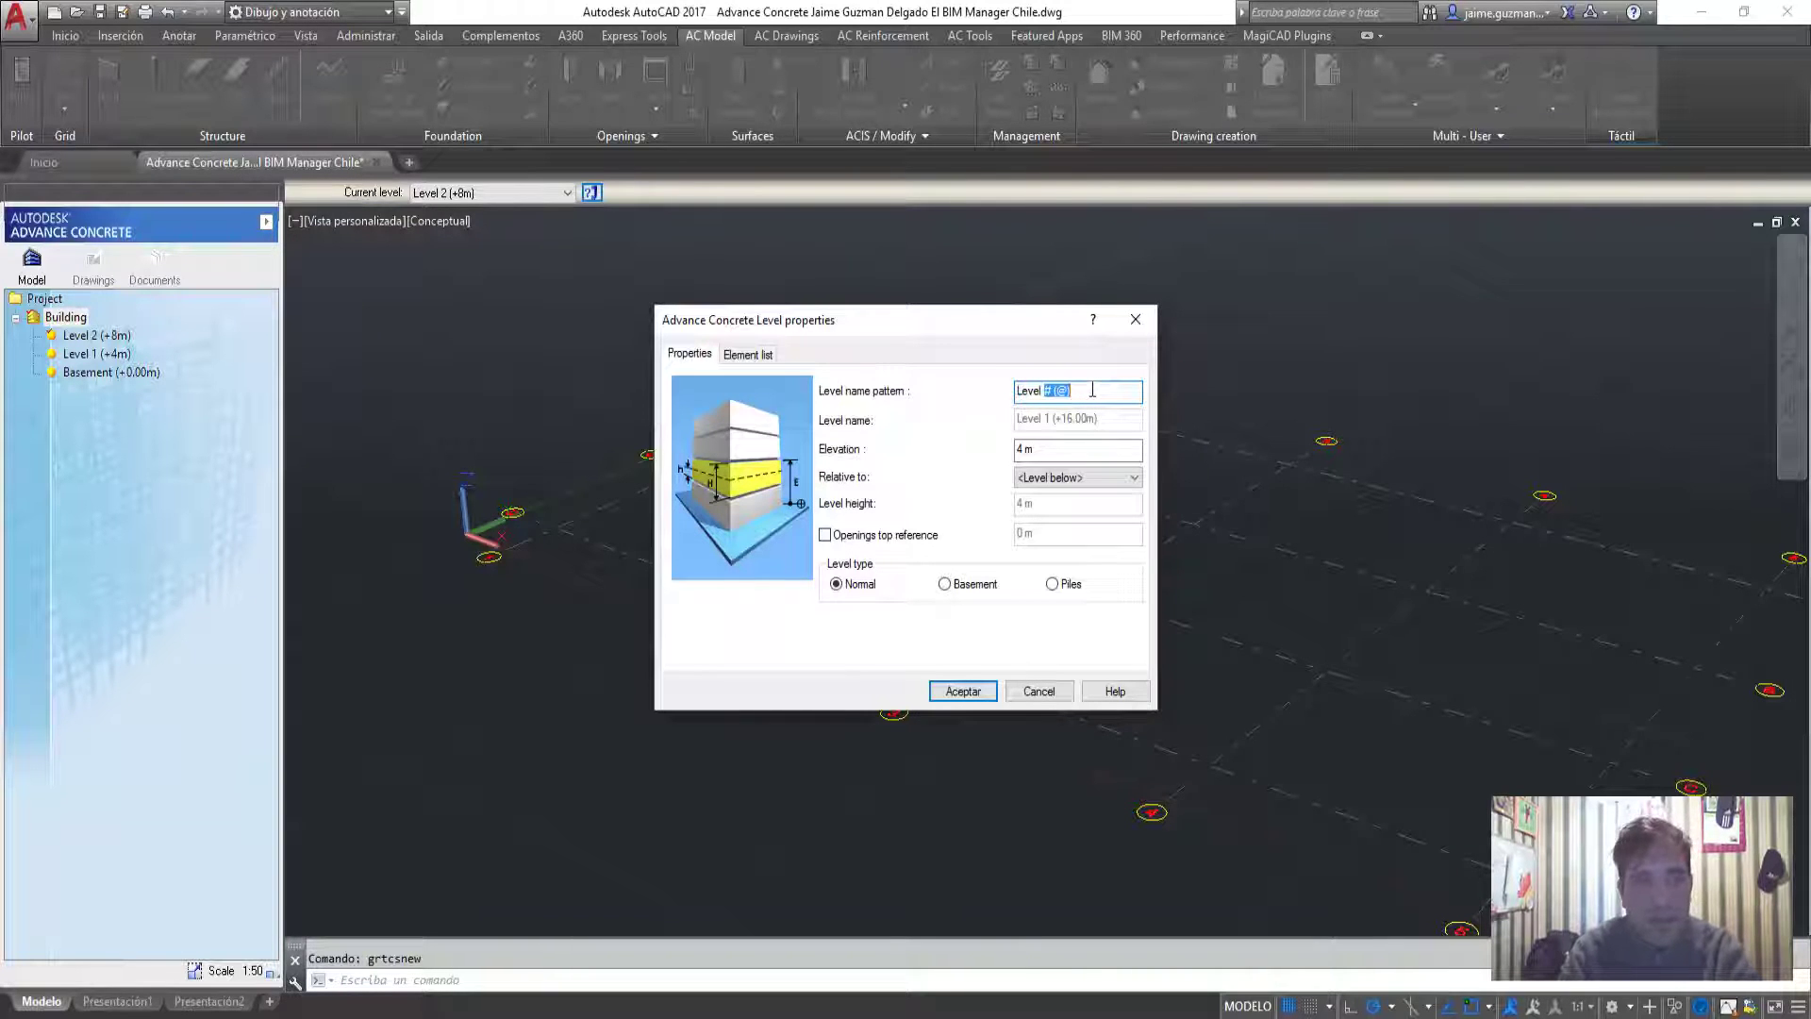
type("12")
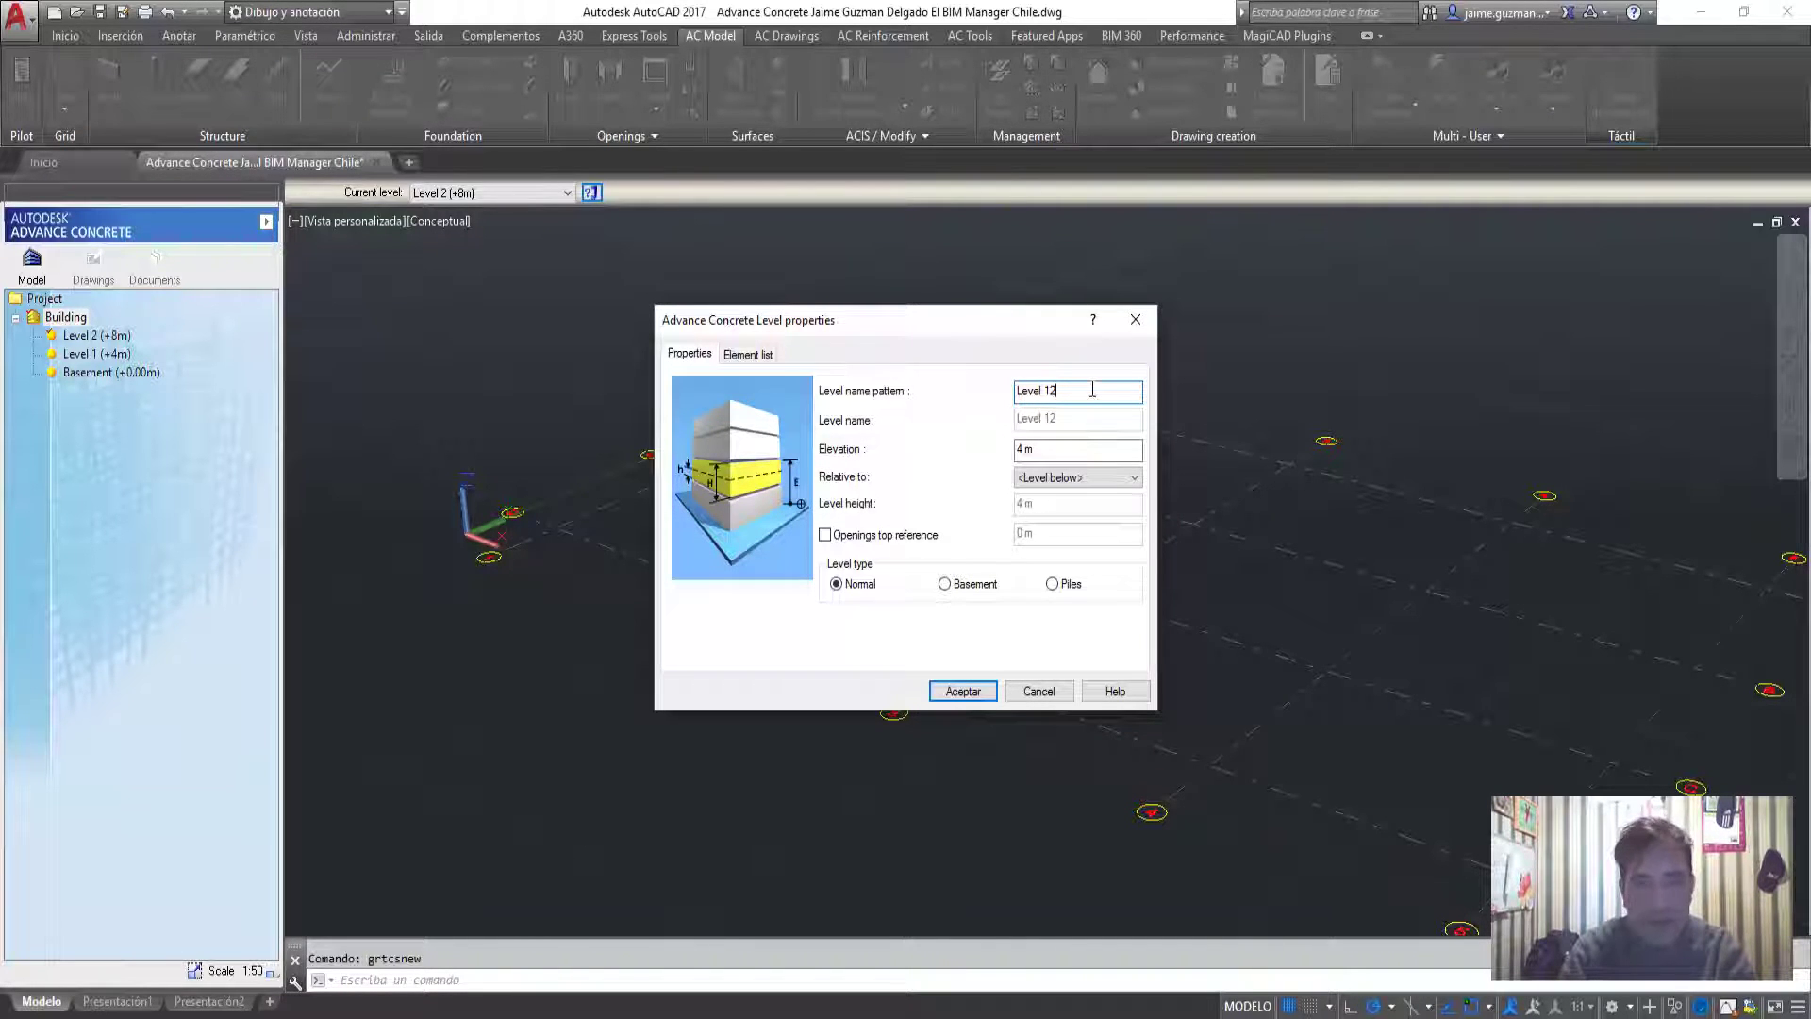
key("BackSpace")
key("BackSpace")
type("3")
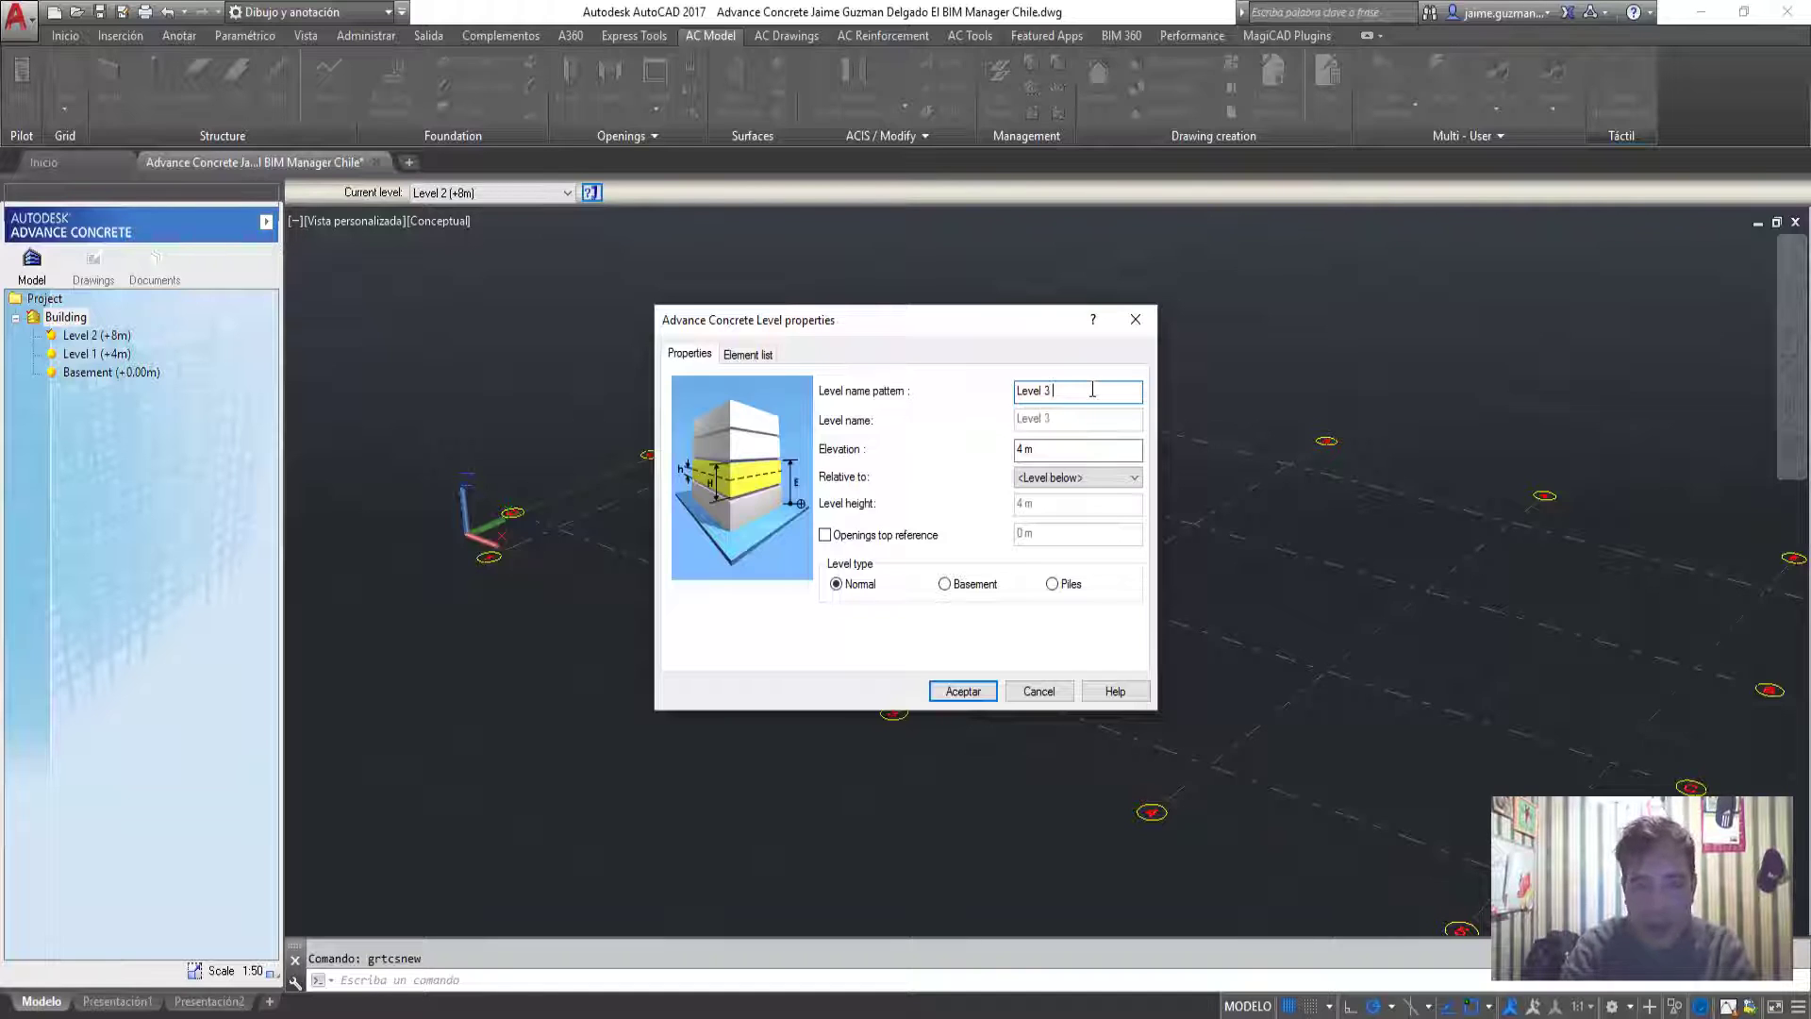
type("(+2")
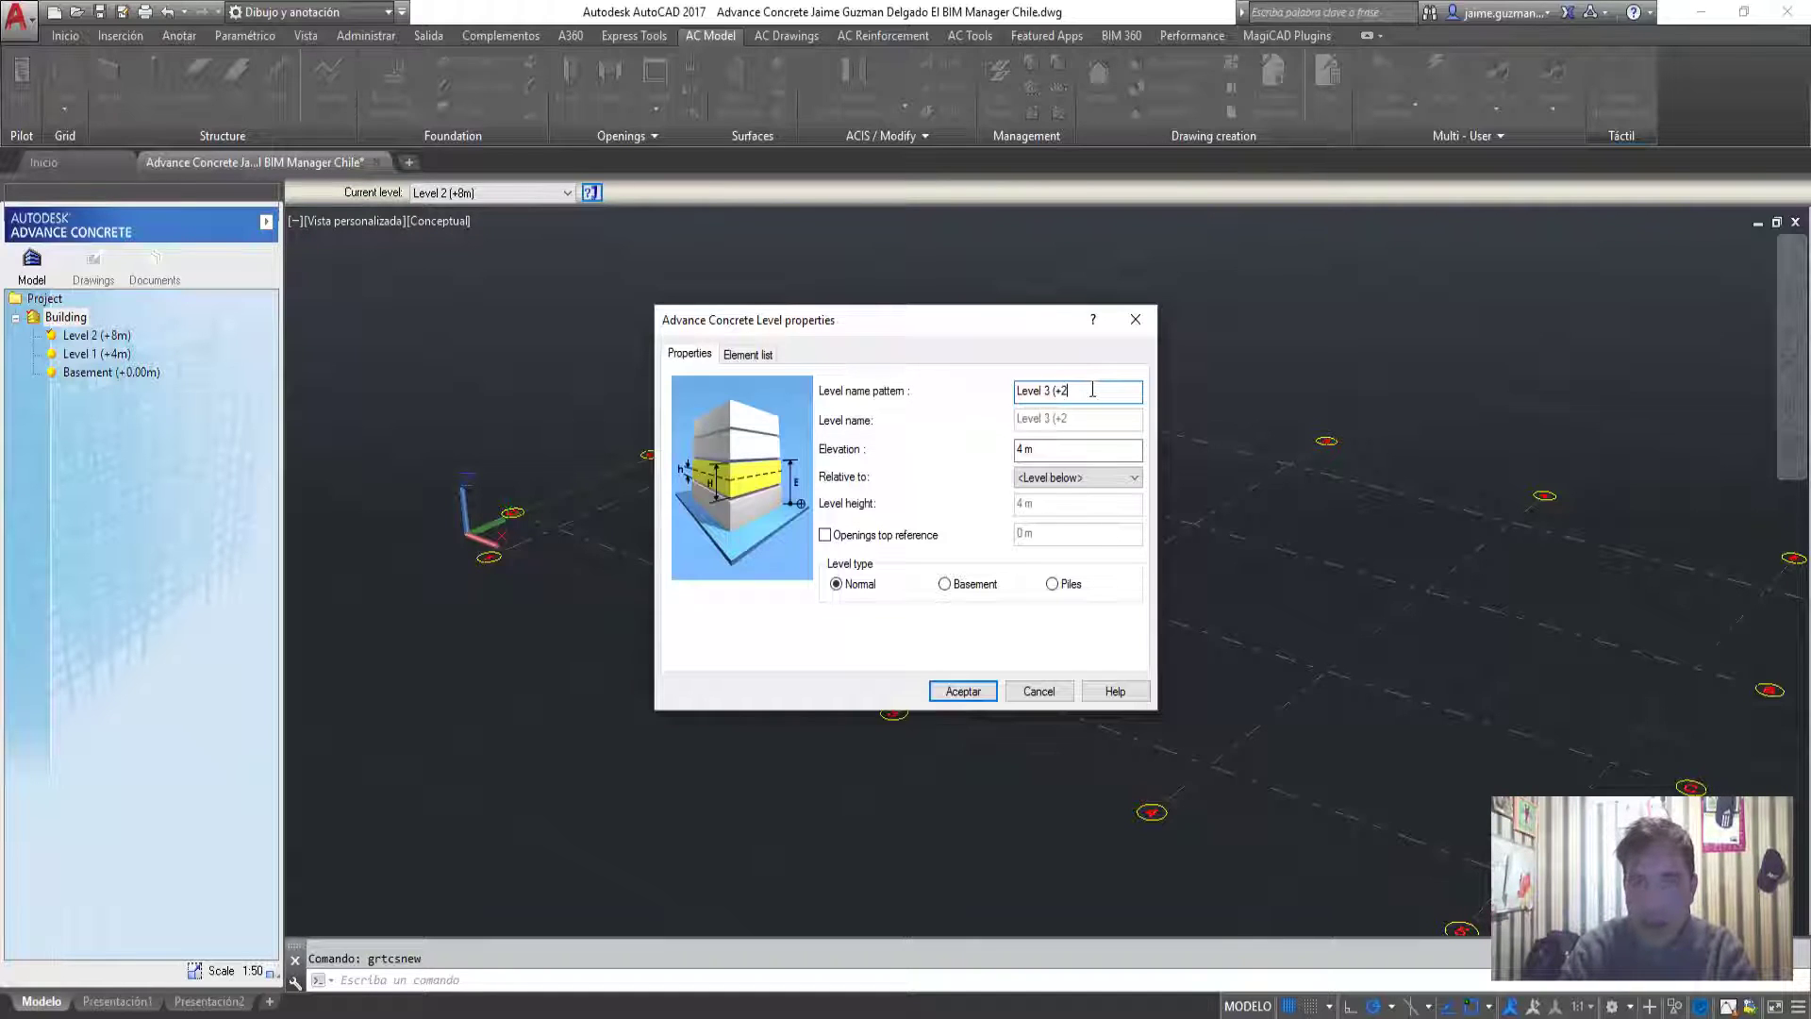
key("BackSpace")
type("12")
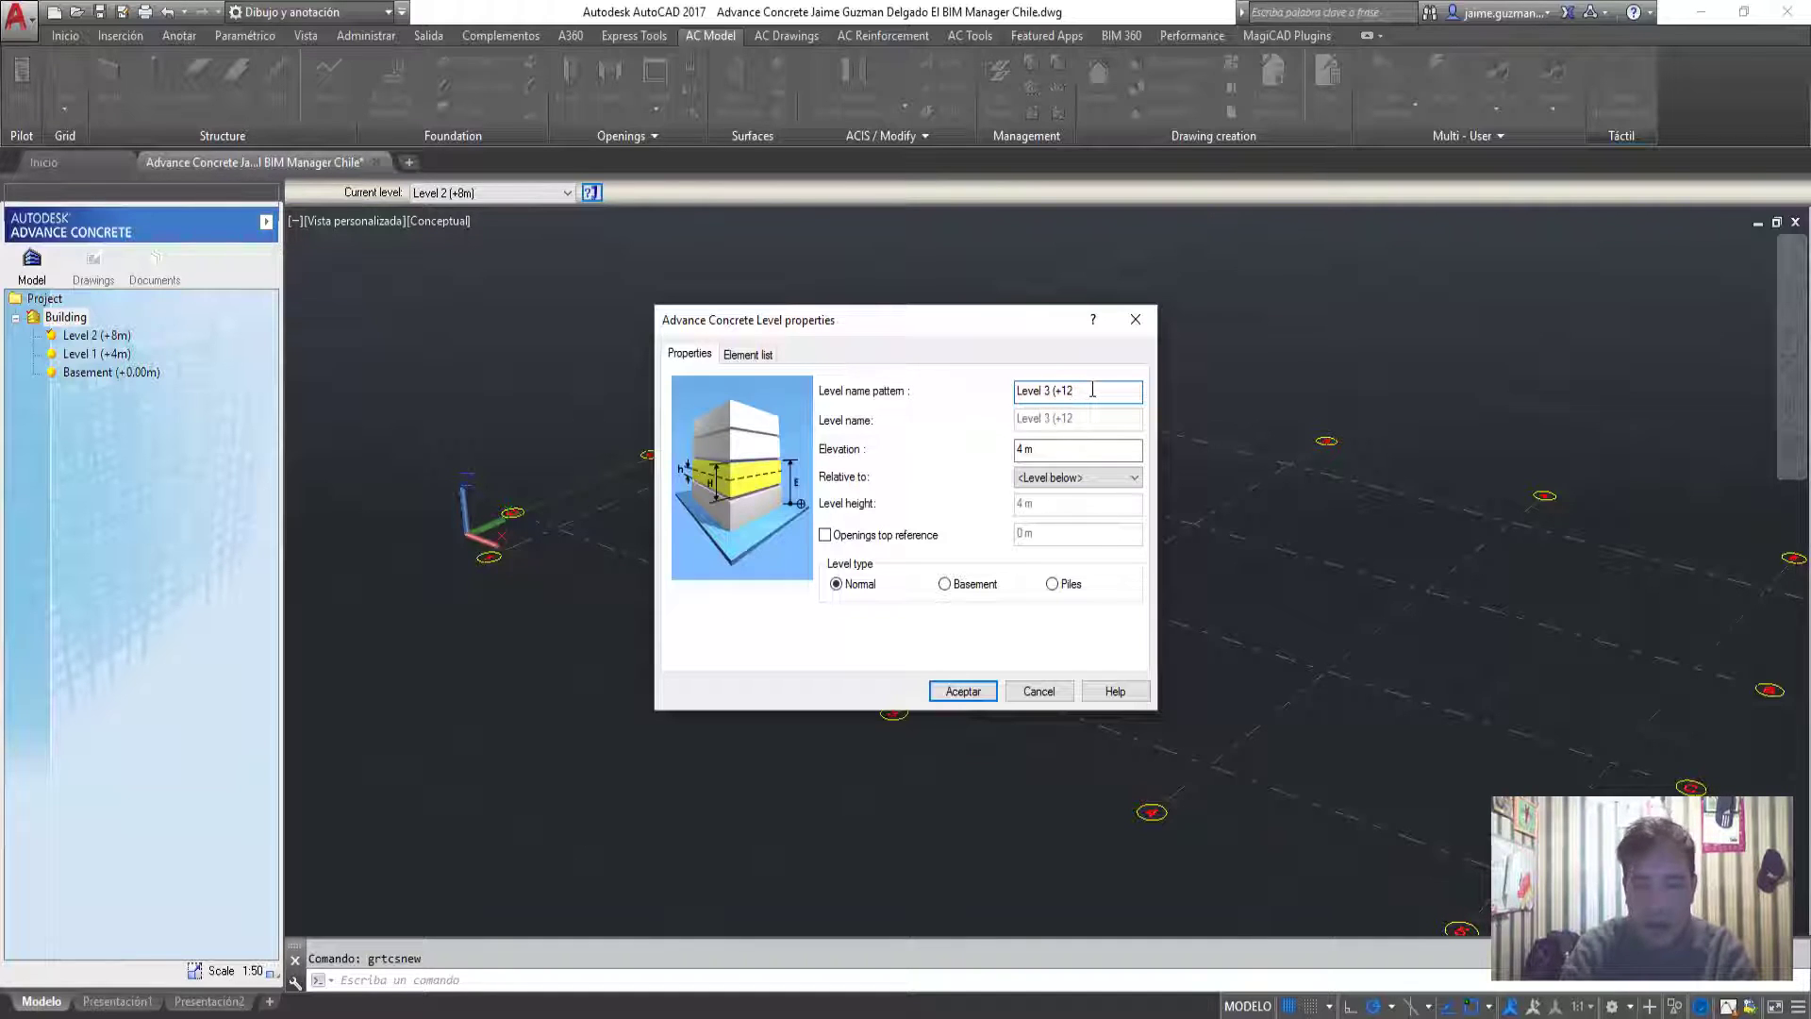
type("m)")
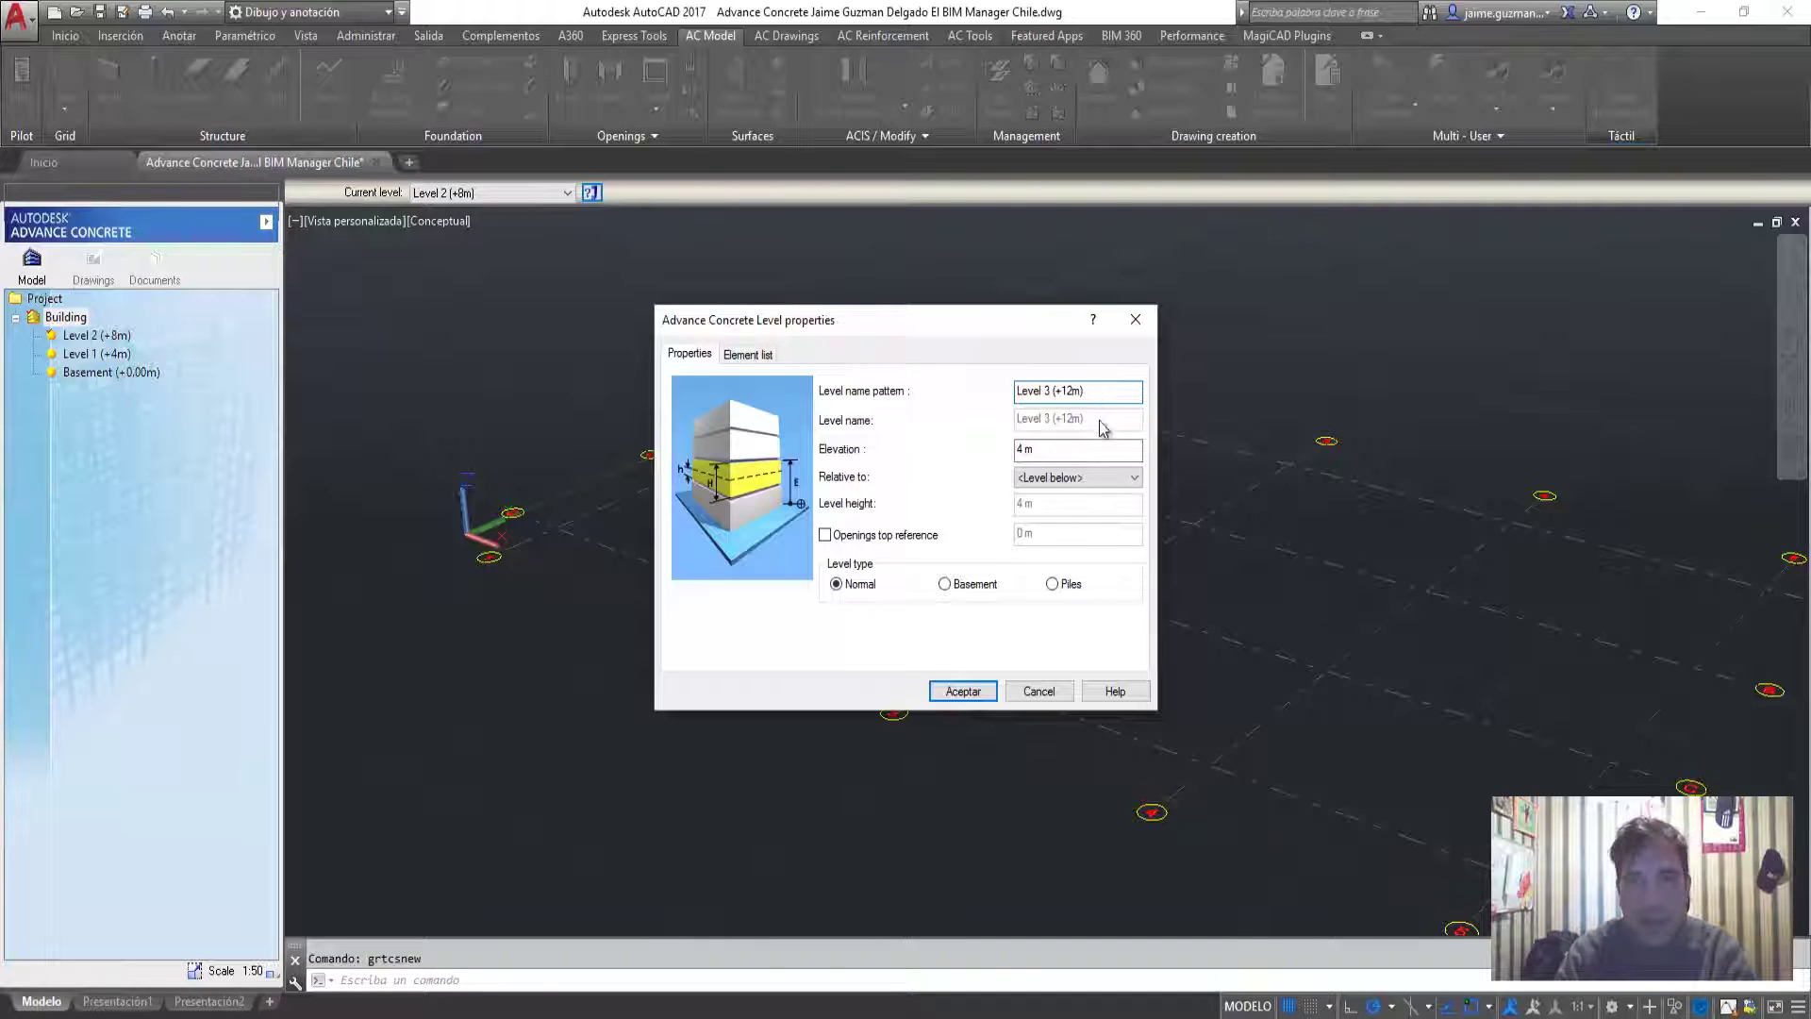
key("Tab")
type("12m")
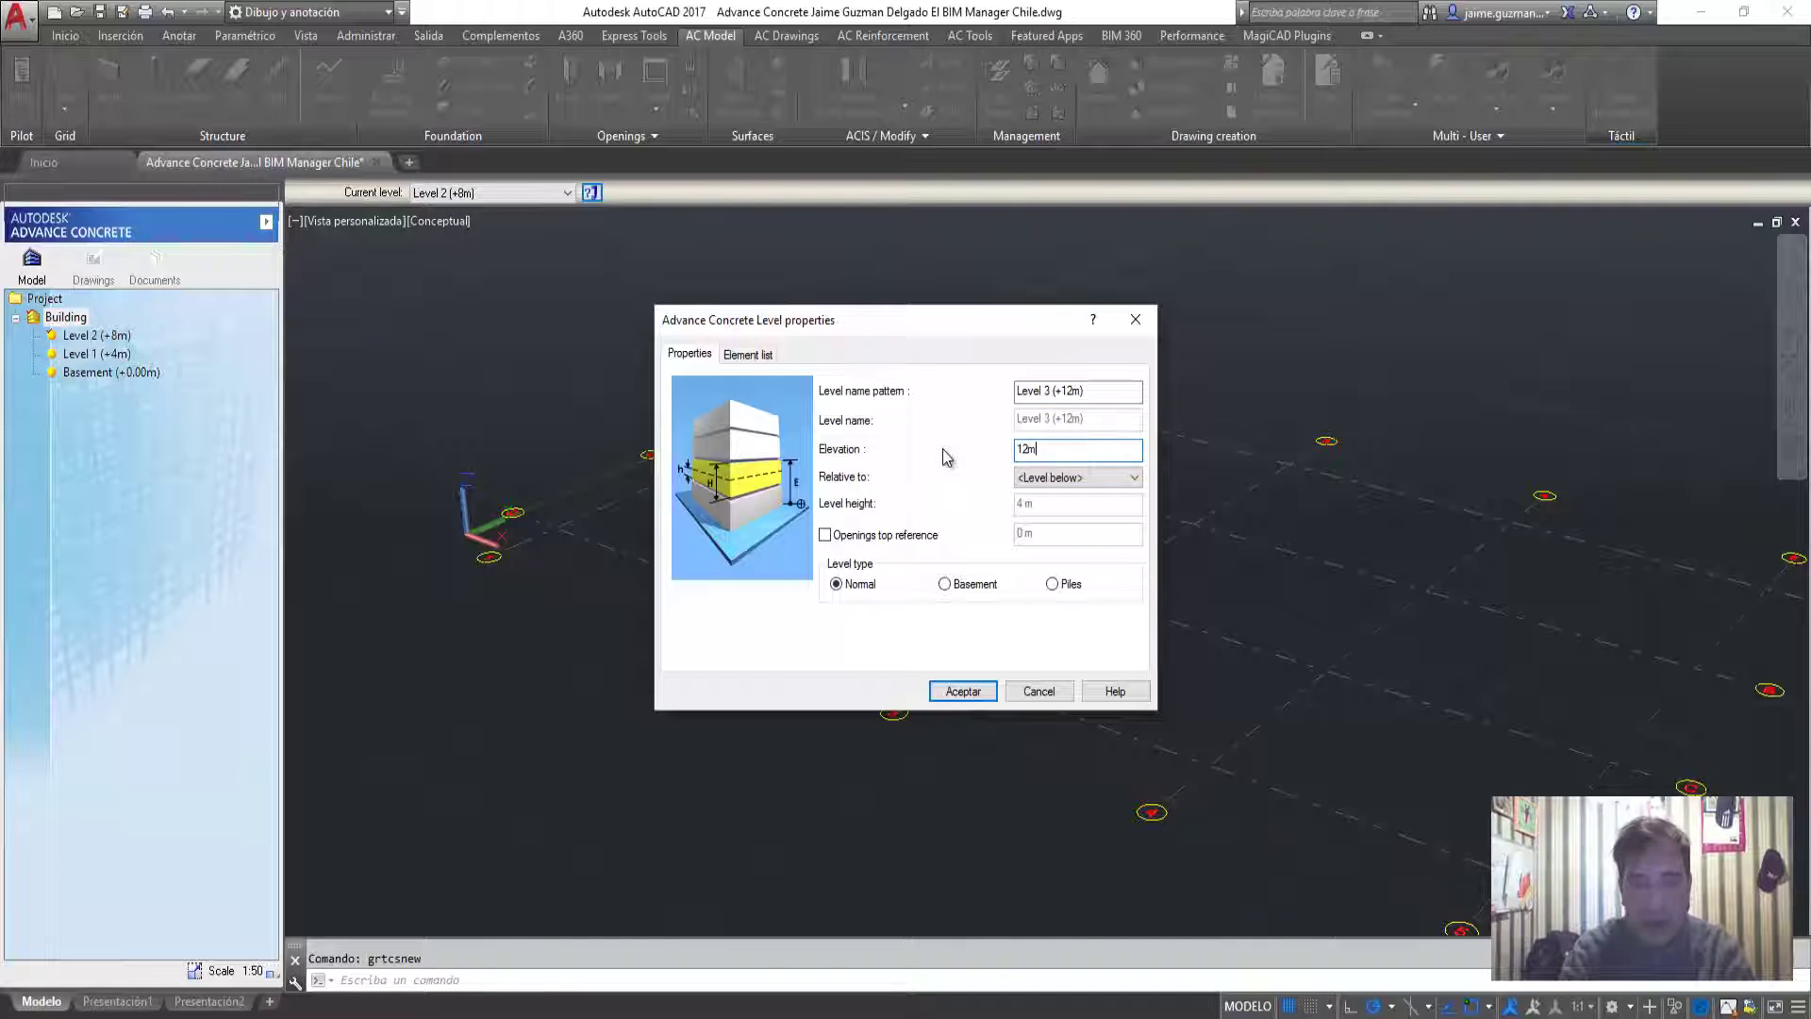
left_click(948, 690)
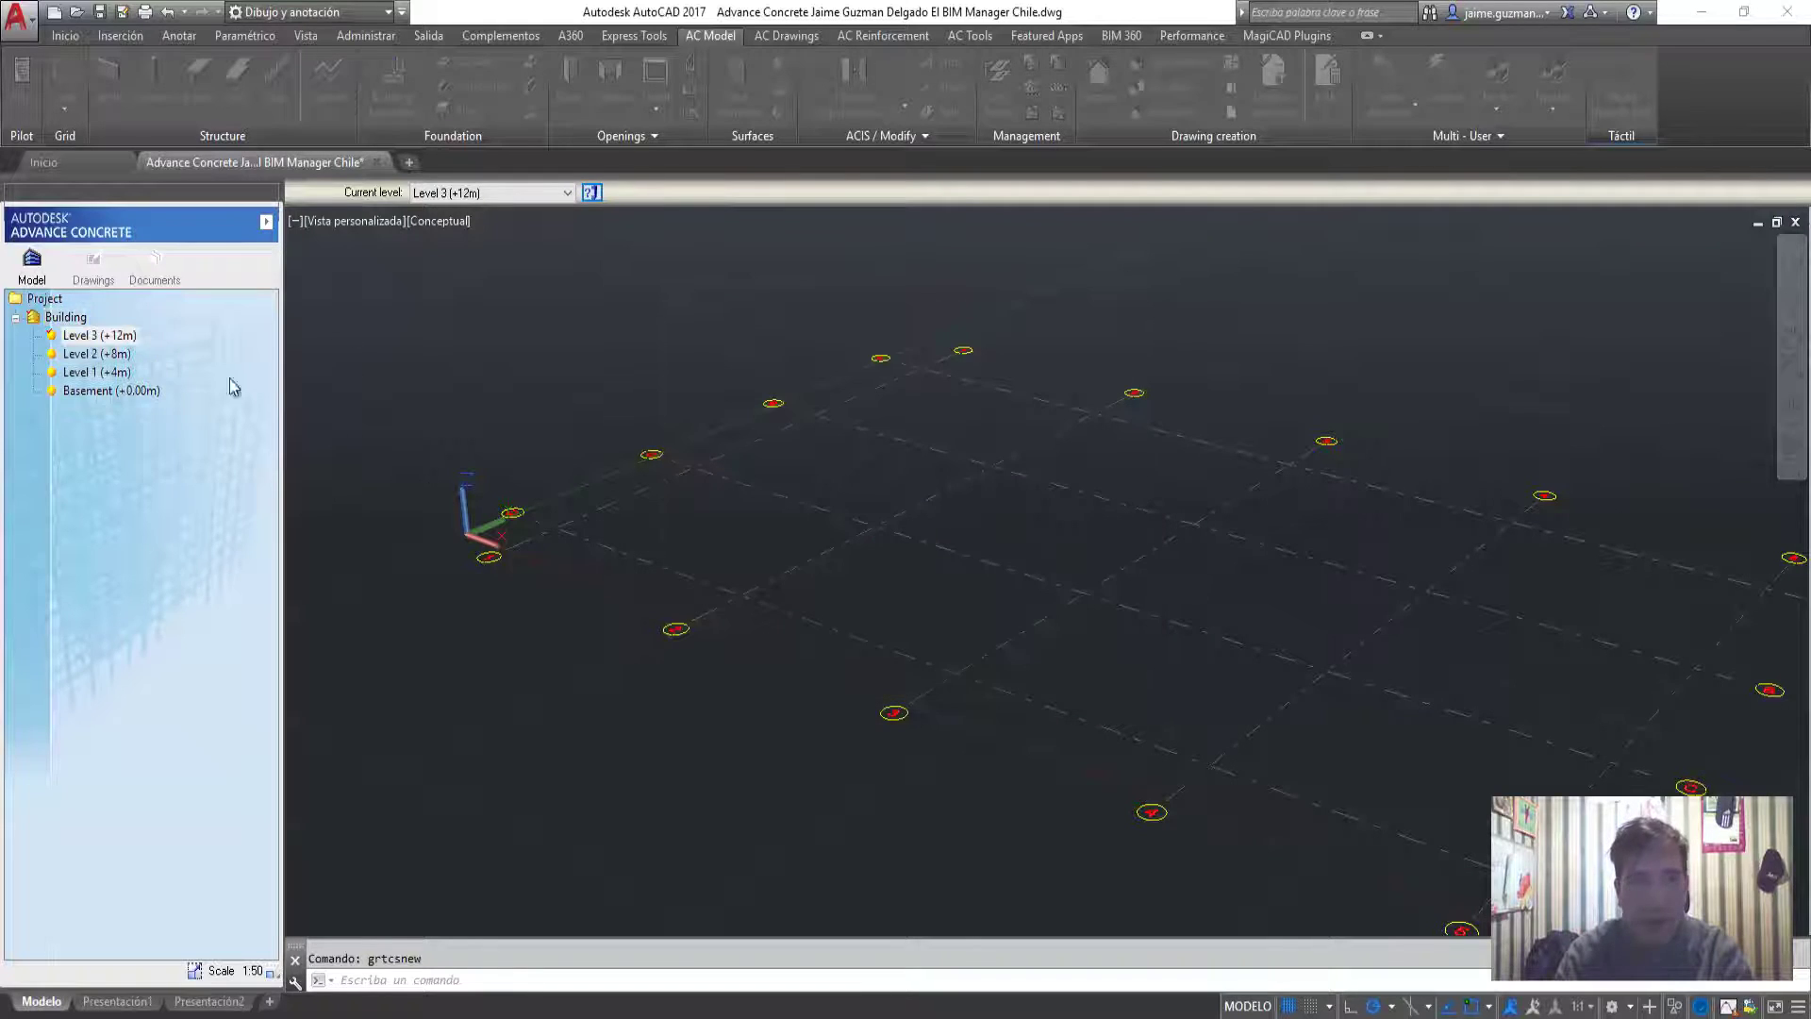
mouse_move(674, 566)
middle_mouse_down("shift")
mouse_move(706, 606)
mouse_move(780, 634)
mouse_move(739, 619)
mouse_move(775, 651)
middle_mouse_up("shift")
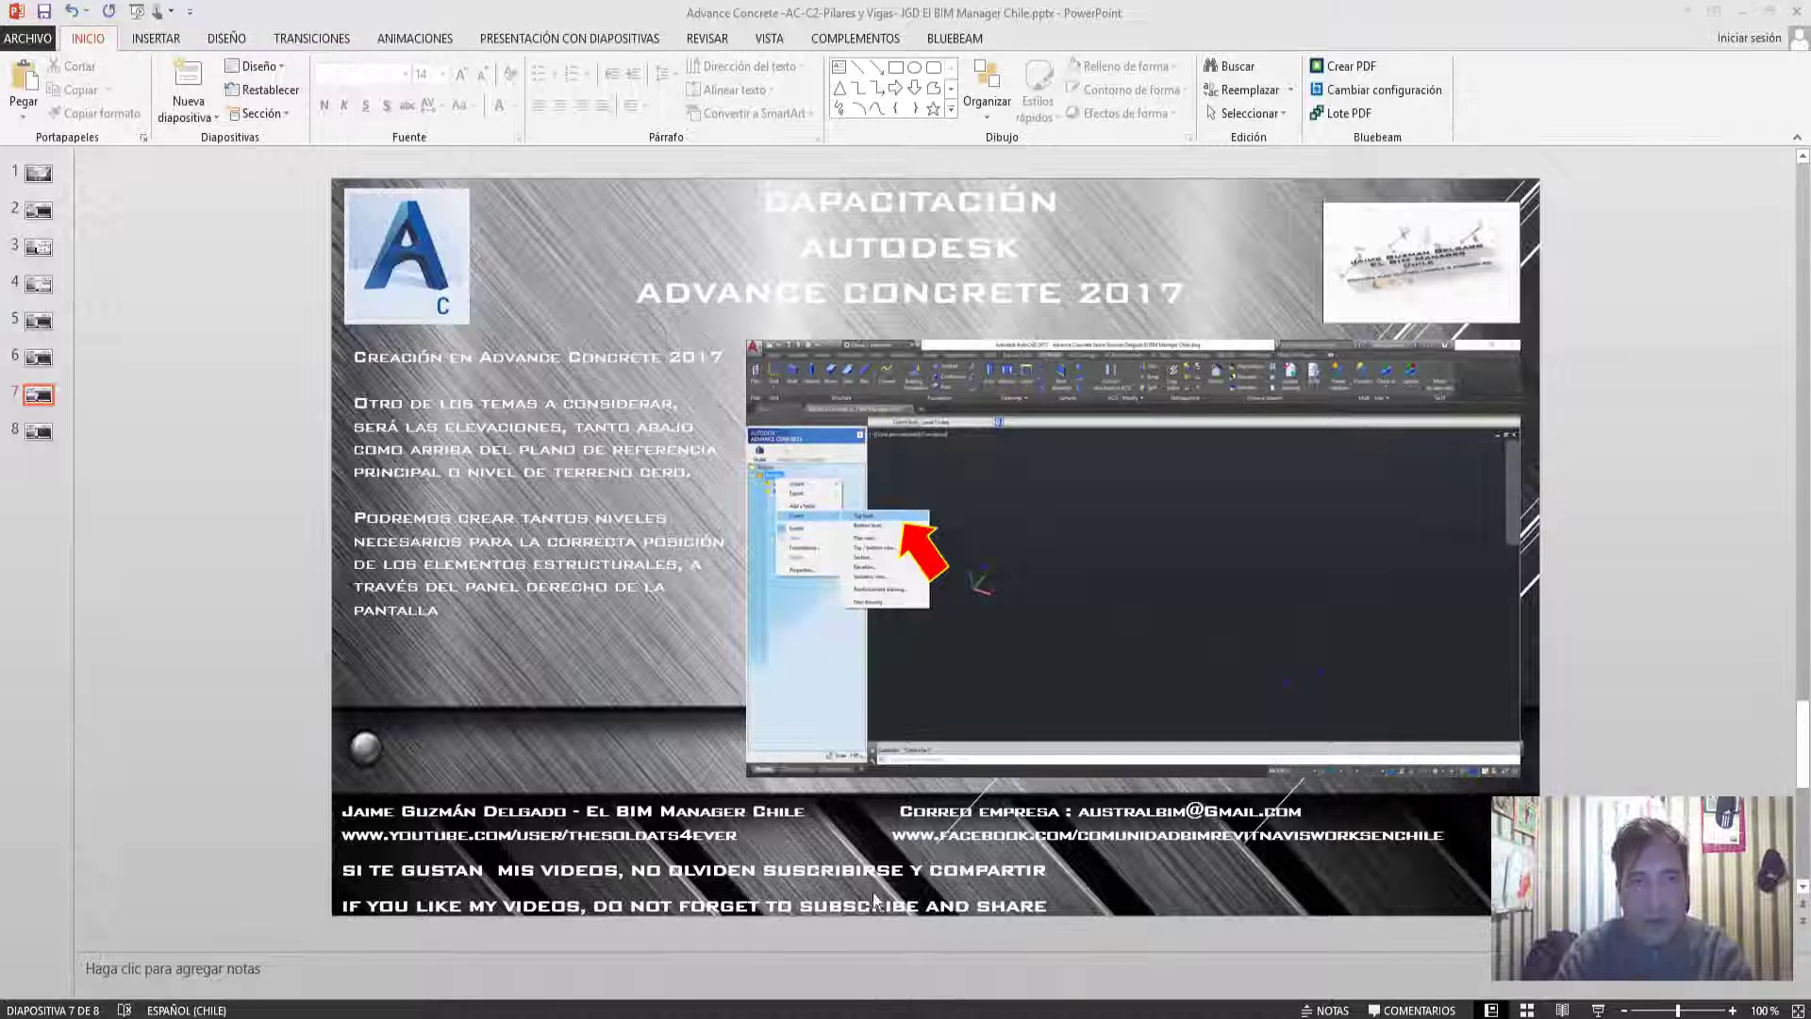
Advance the PowerPoint slides, then start an R20x30 concrete column in AutoCAD
scroll(873, 898, "down", 1)
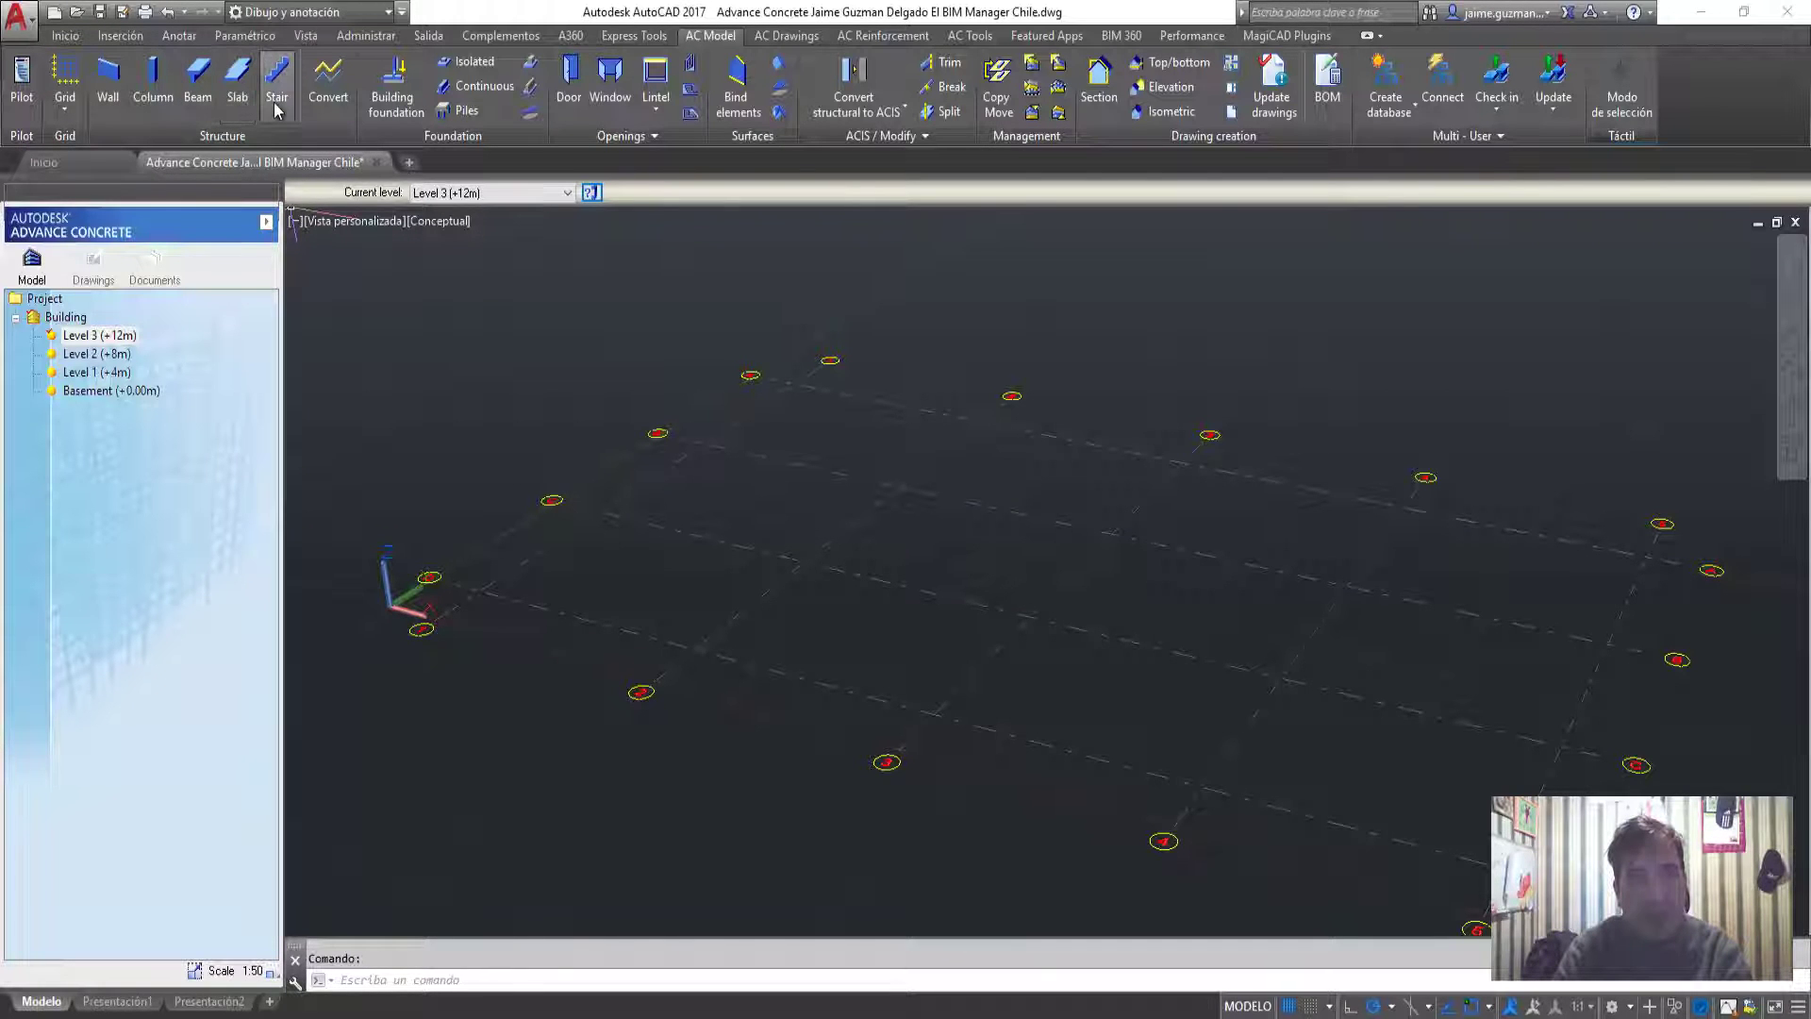
left_click(145, 92)
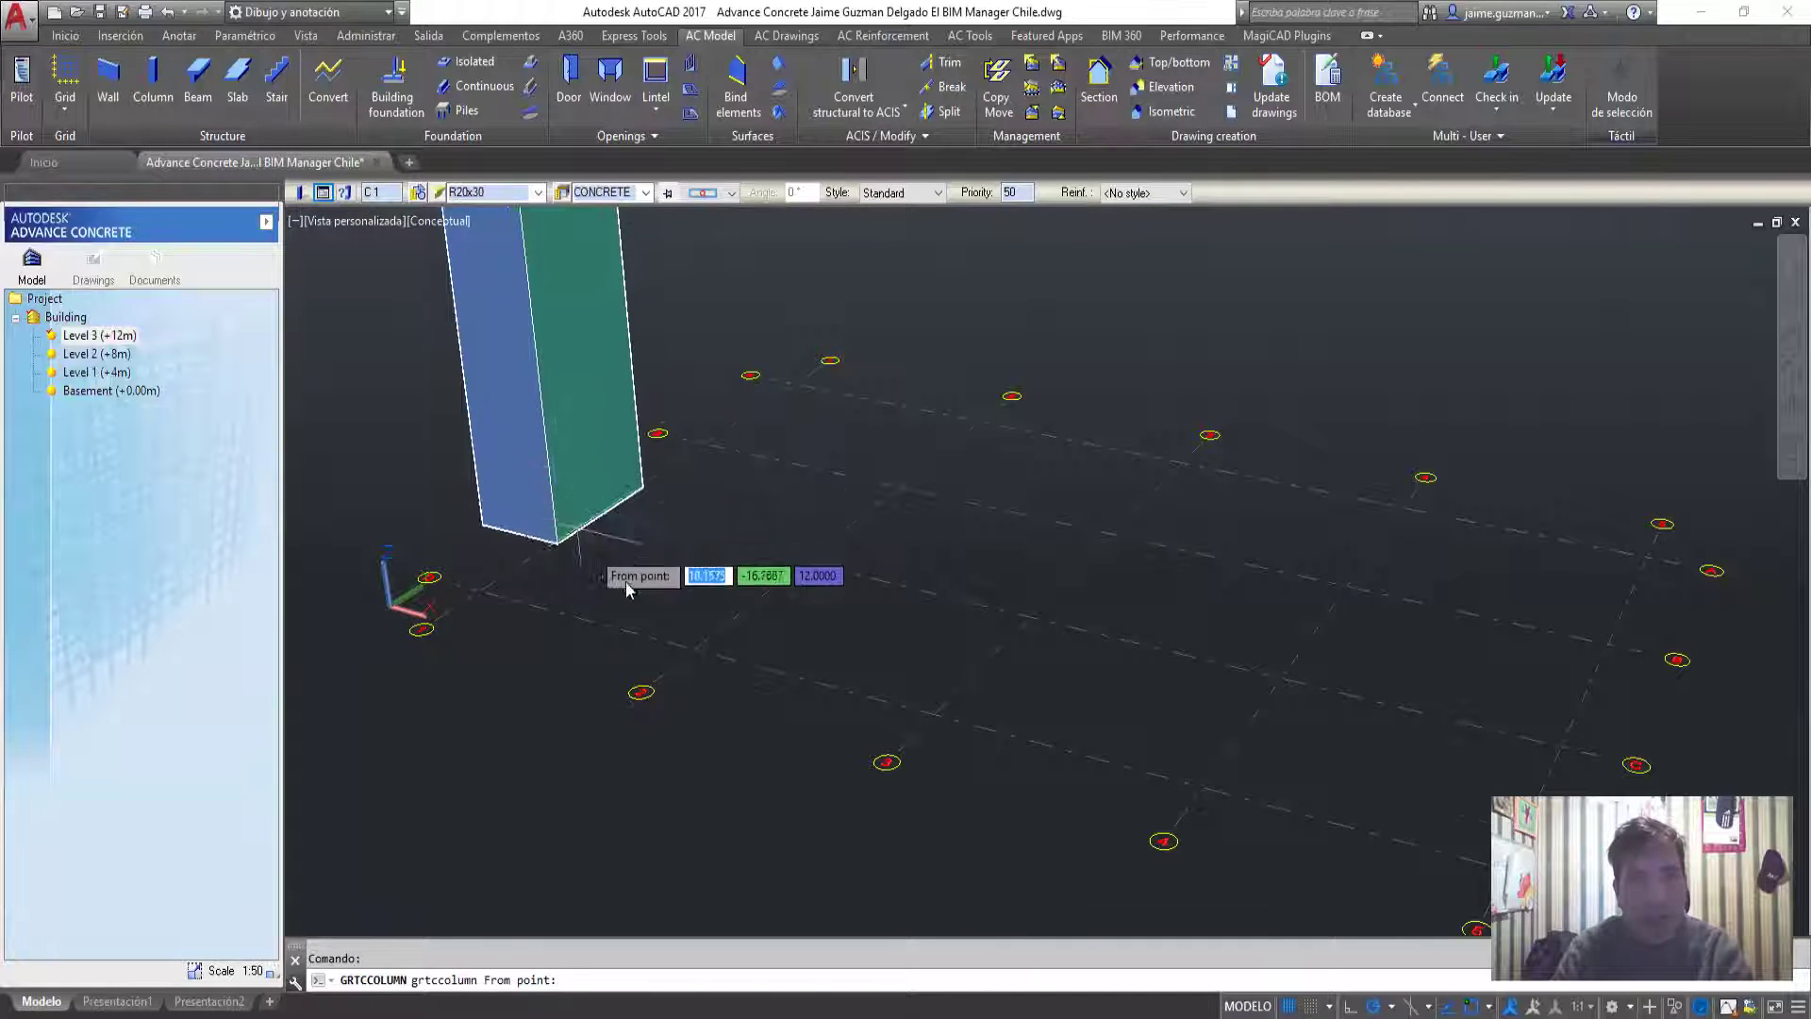
scroll(751, 689, "up", 2)
scroll(752, 688, "down", 3)
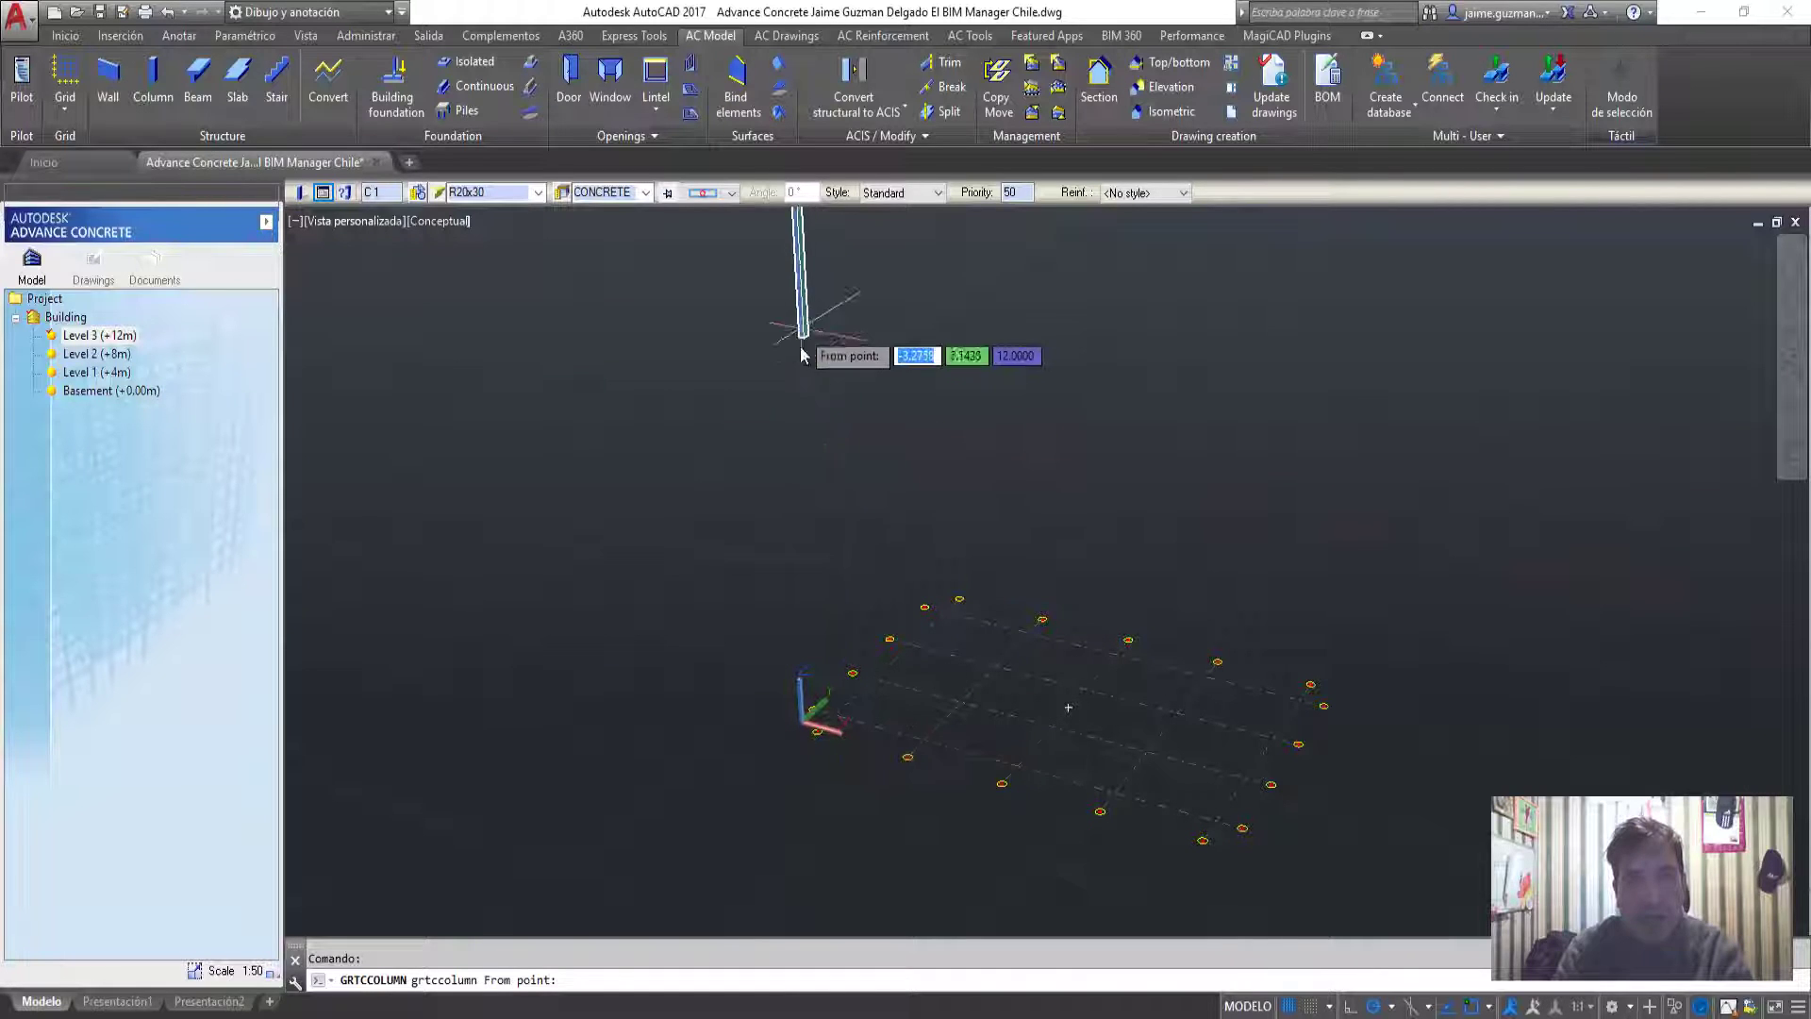
Cancel the column placement and make Level 1 (+4m) the current level
key("Escape")
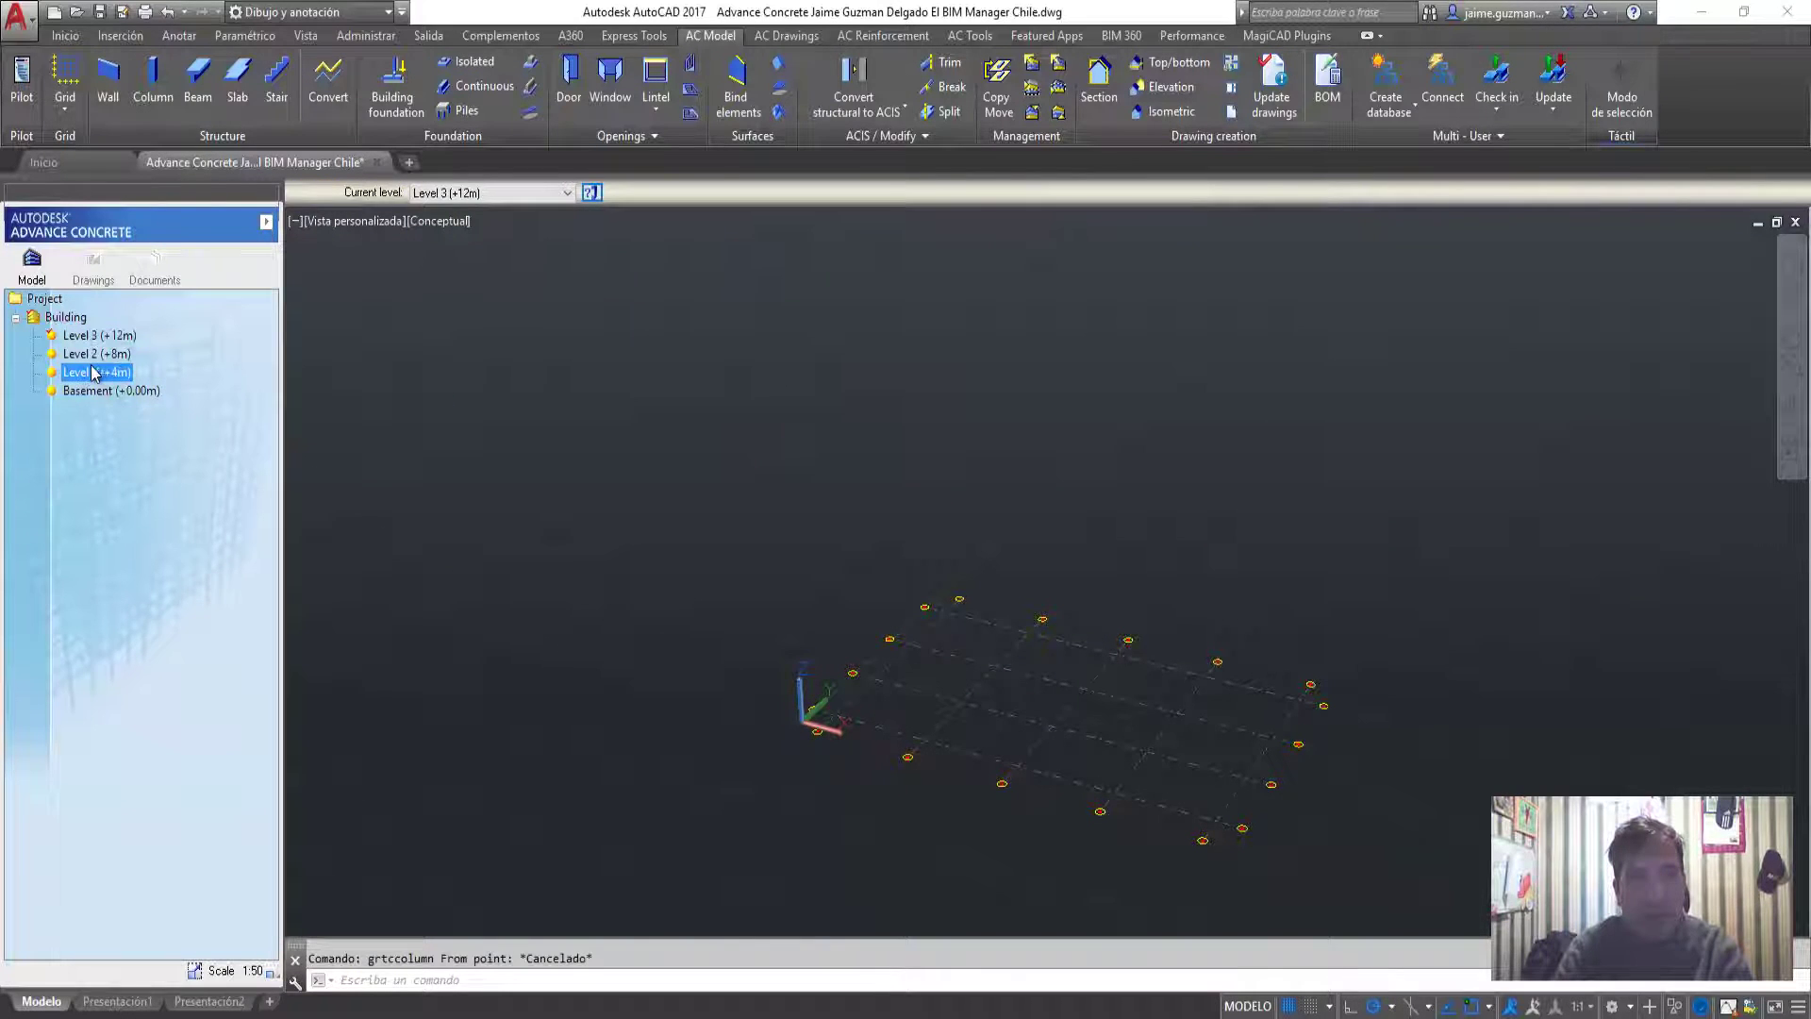
right_click(91, 377)
left_click(154, 490)
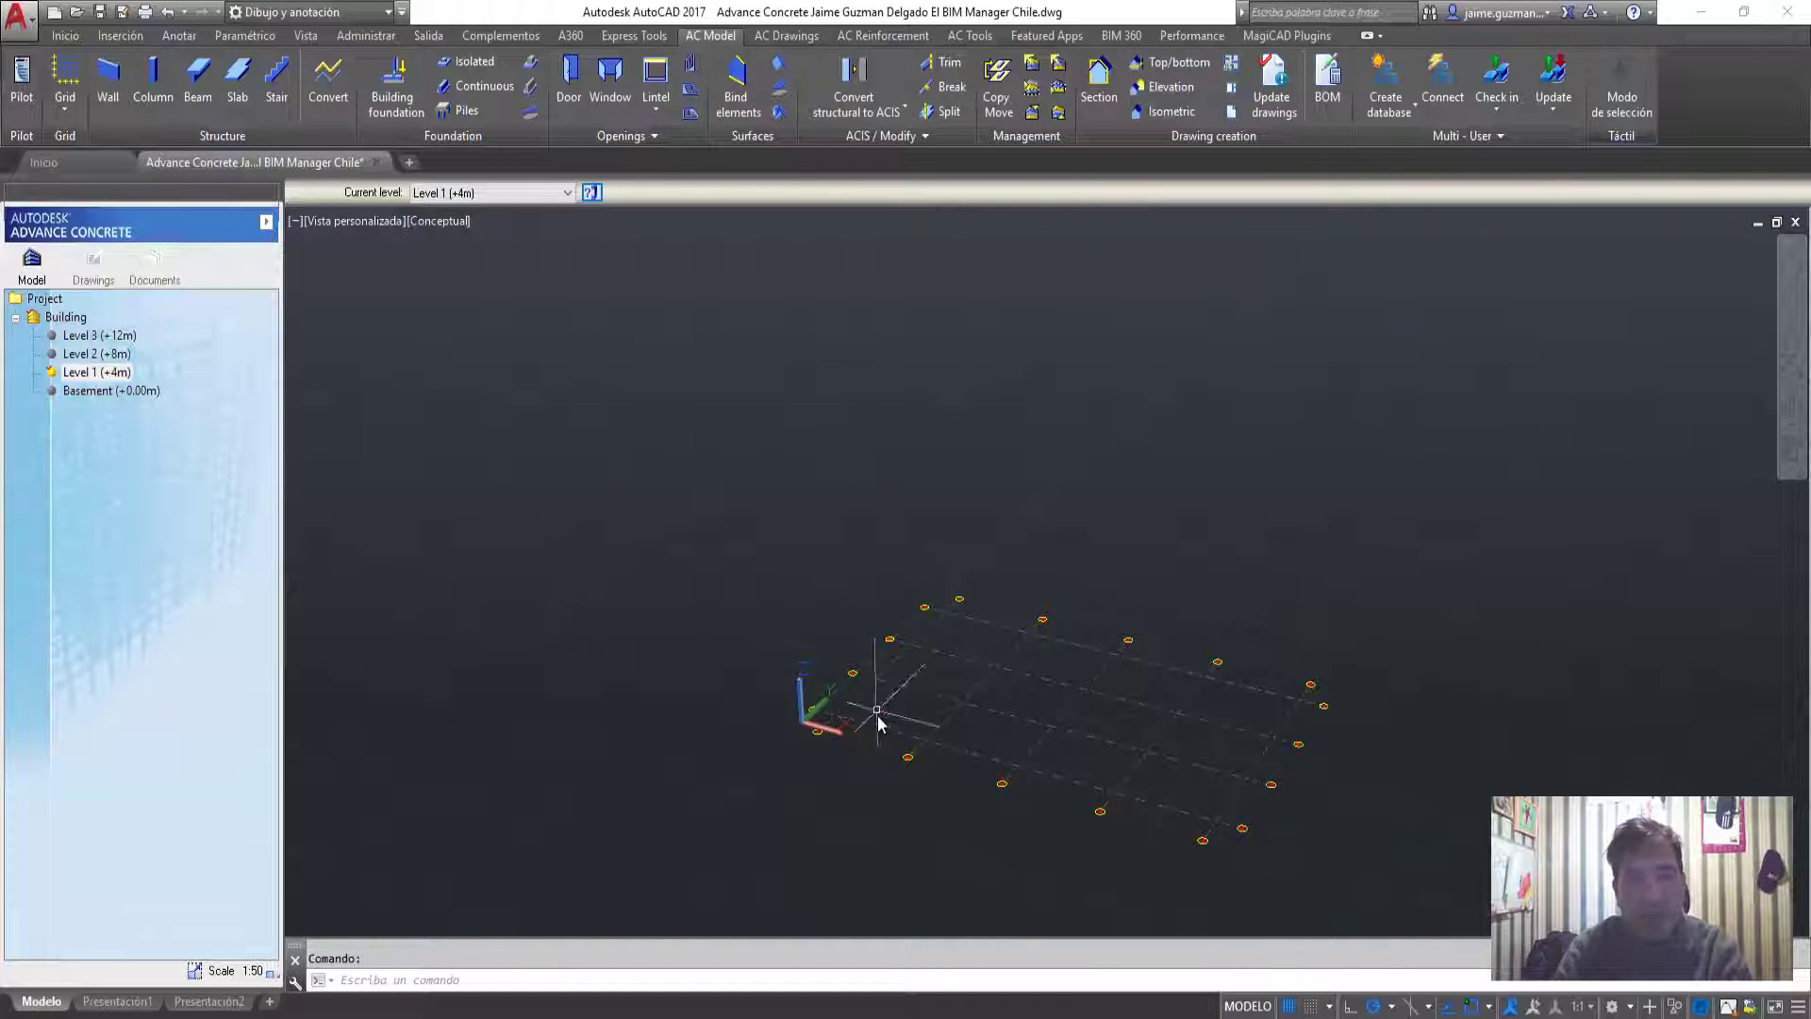
scroll(877, 723, "up", 2)
middle_click_drag(796, 668, 663, 551)
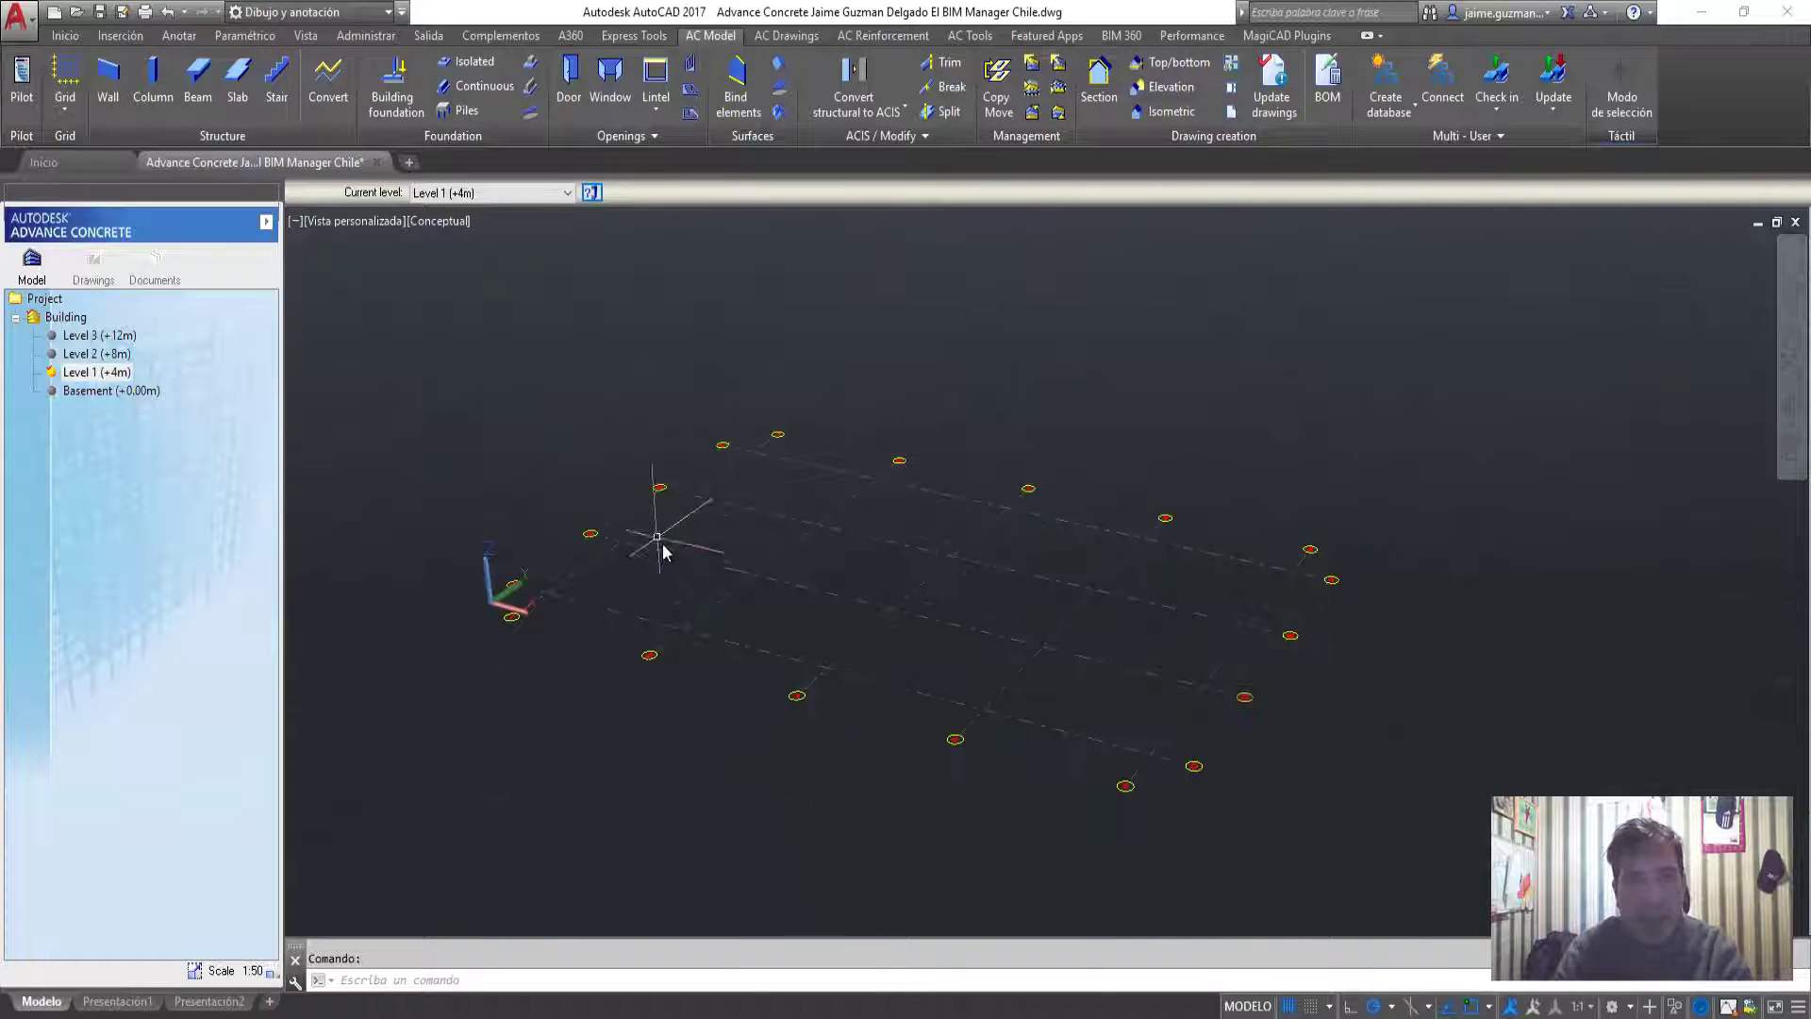
Make Level 3 (+12m), Level 2 (+8m) and the Basement level visible again
right_click(87, 337)
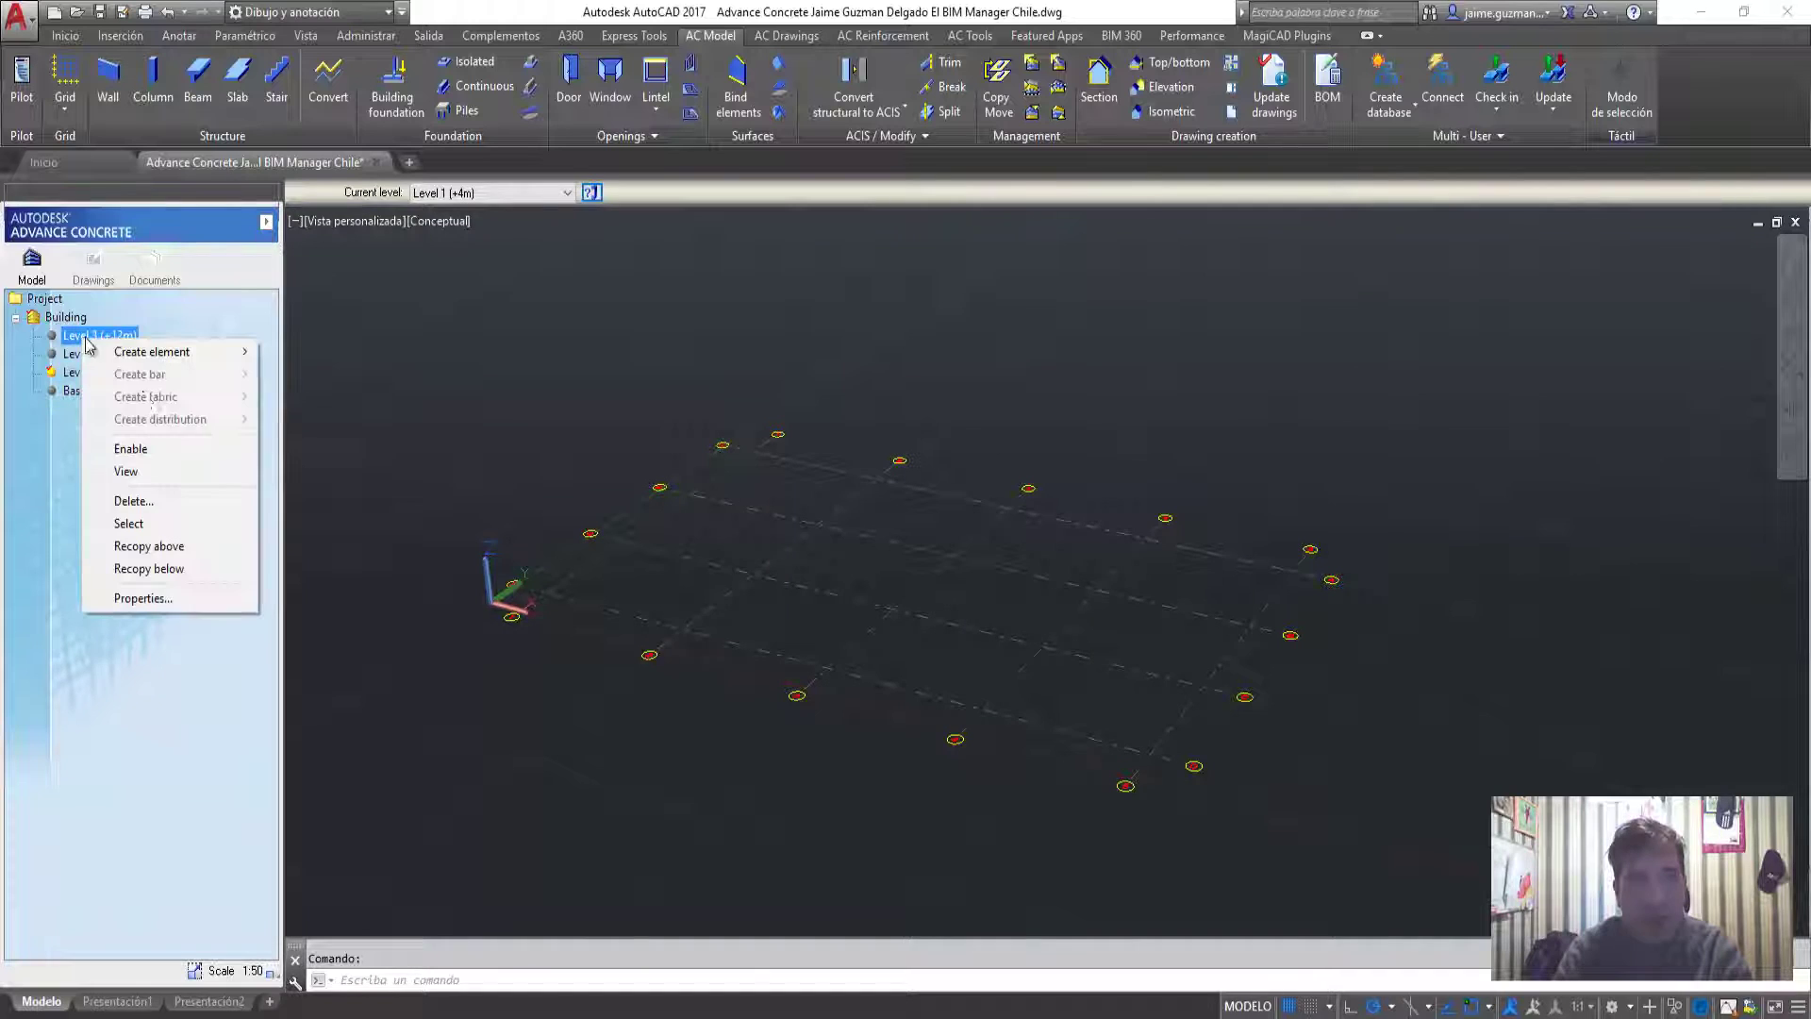
left_click(143, 474)
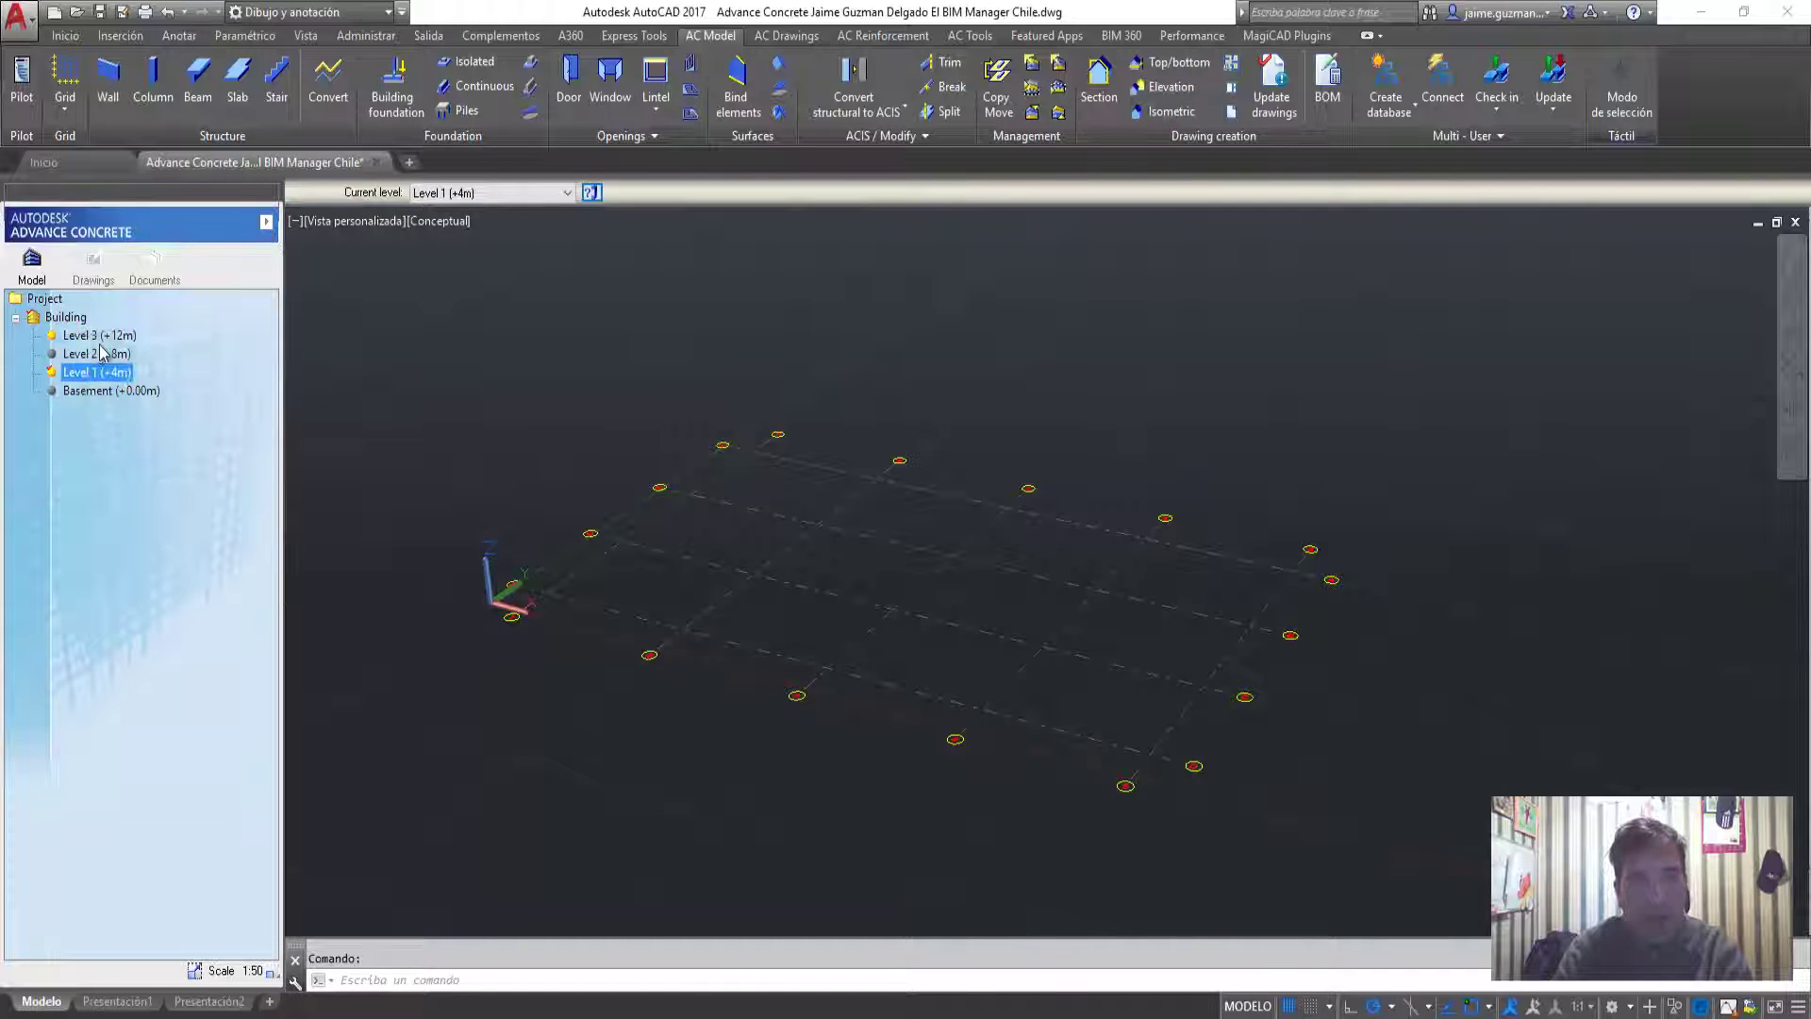
right_click(87, 356)
left_click(143, 485)
right_click(113, 390)
left_click(182, 514)
Place R20x30 column C1 at a grid intersection on Level 1 with default rotation
left_click(150, 90)
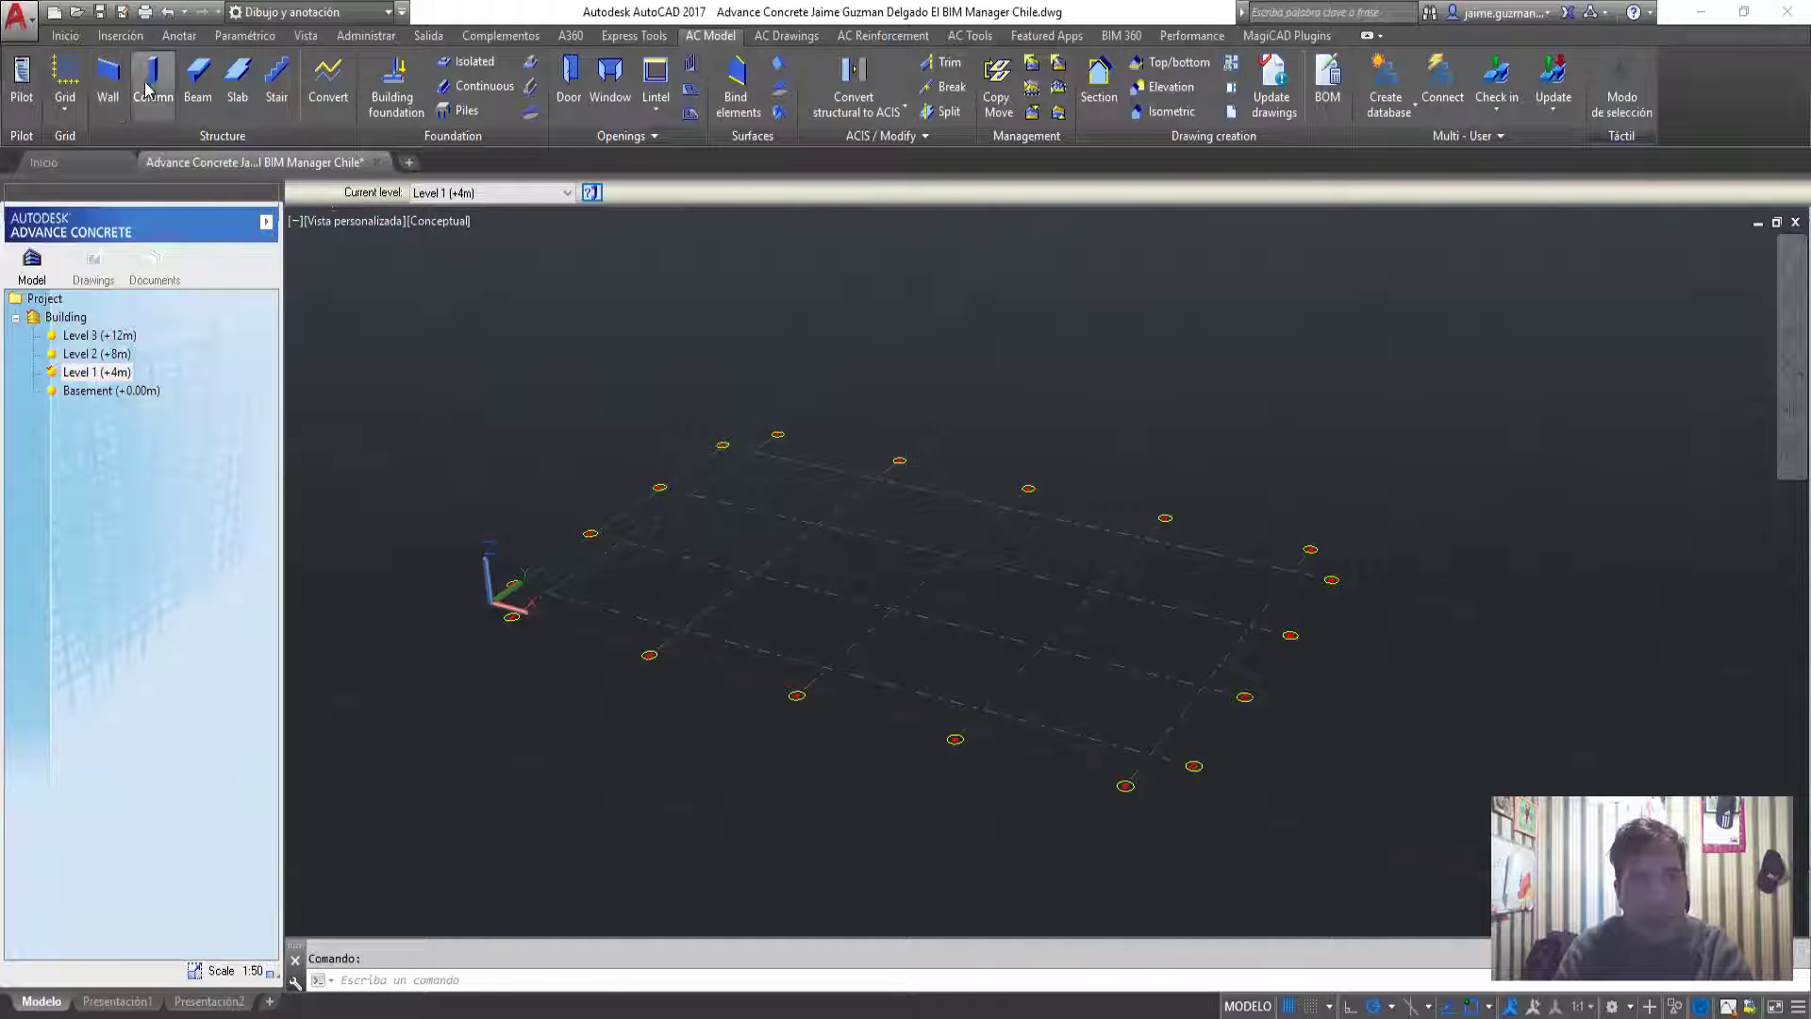
scroll(545, 562, "up", 2)
mouse_move(546, 563)
middle_mouse_down()
mouse_move(781, 615)
mouse_move(789, 566)
middle_mouse_up()
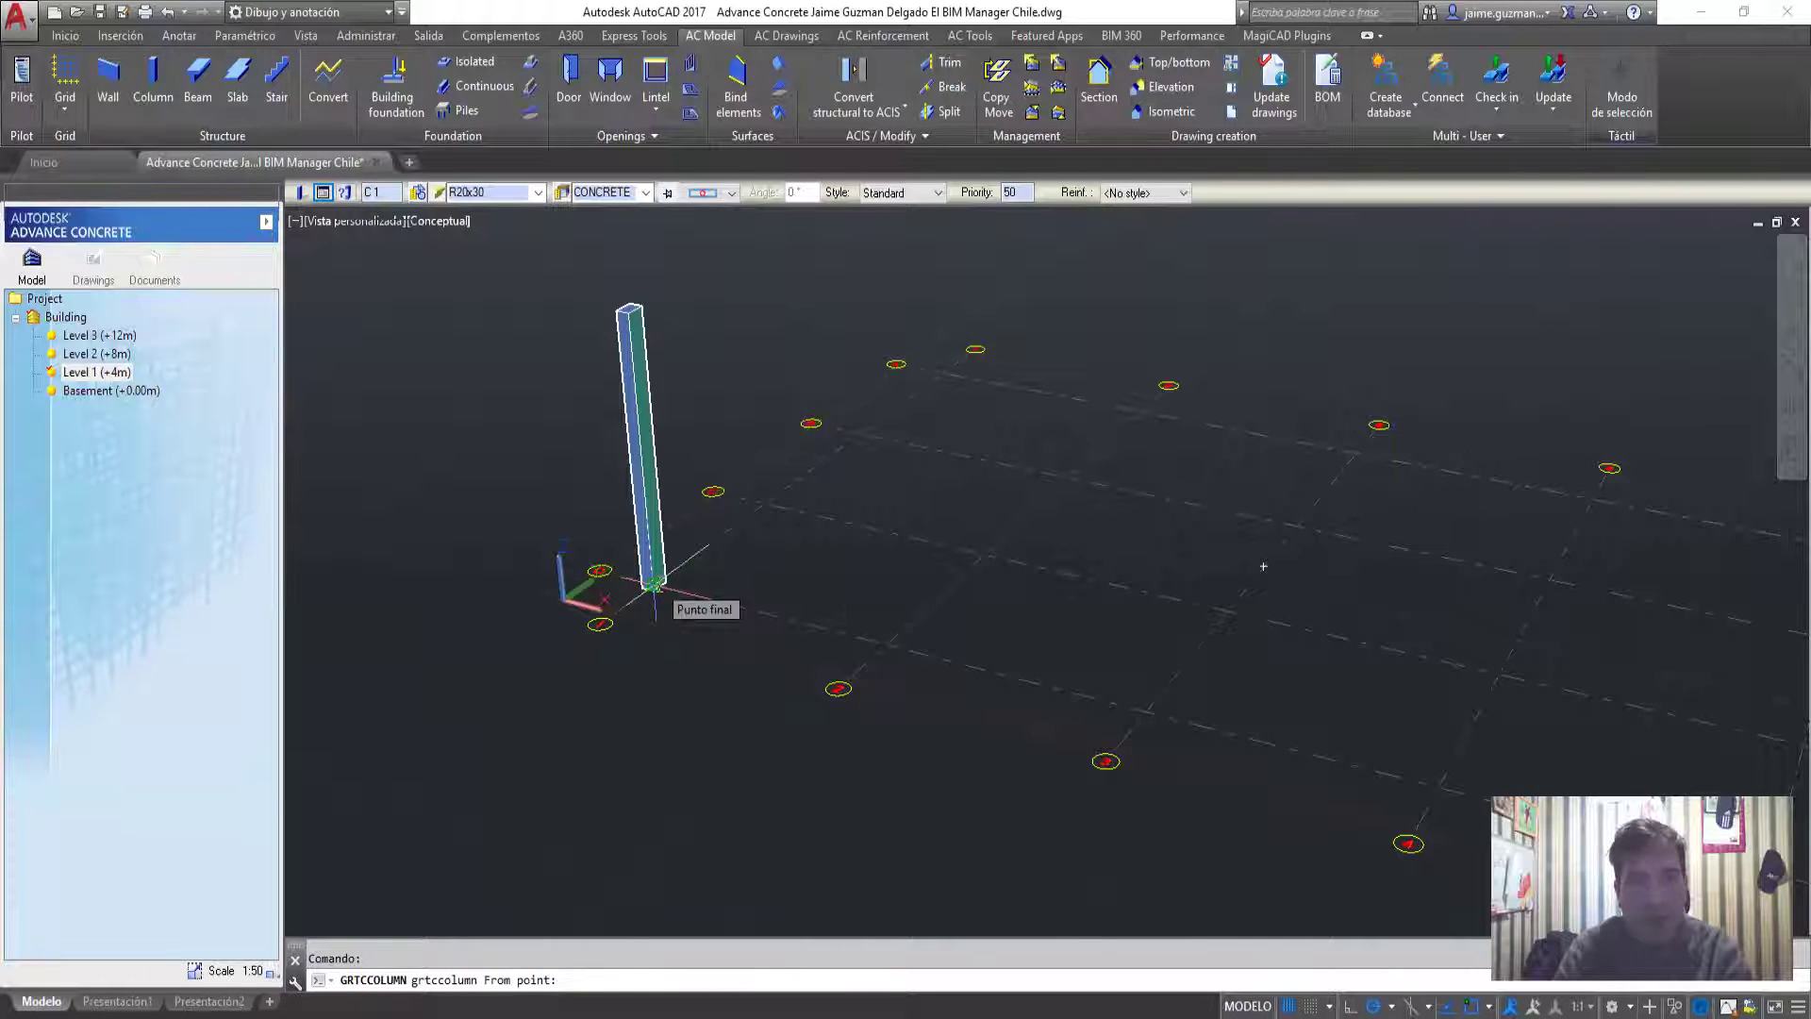
left_click(654, 585)
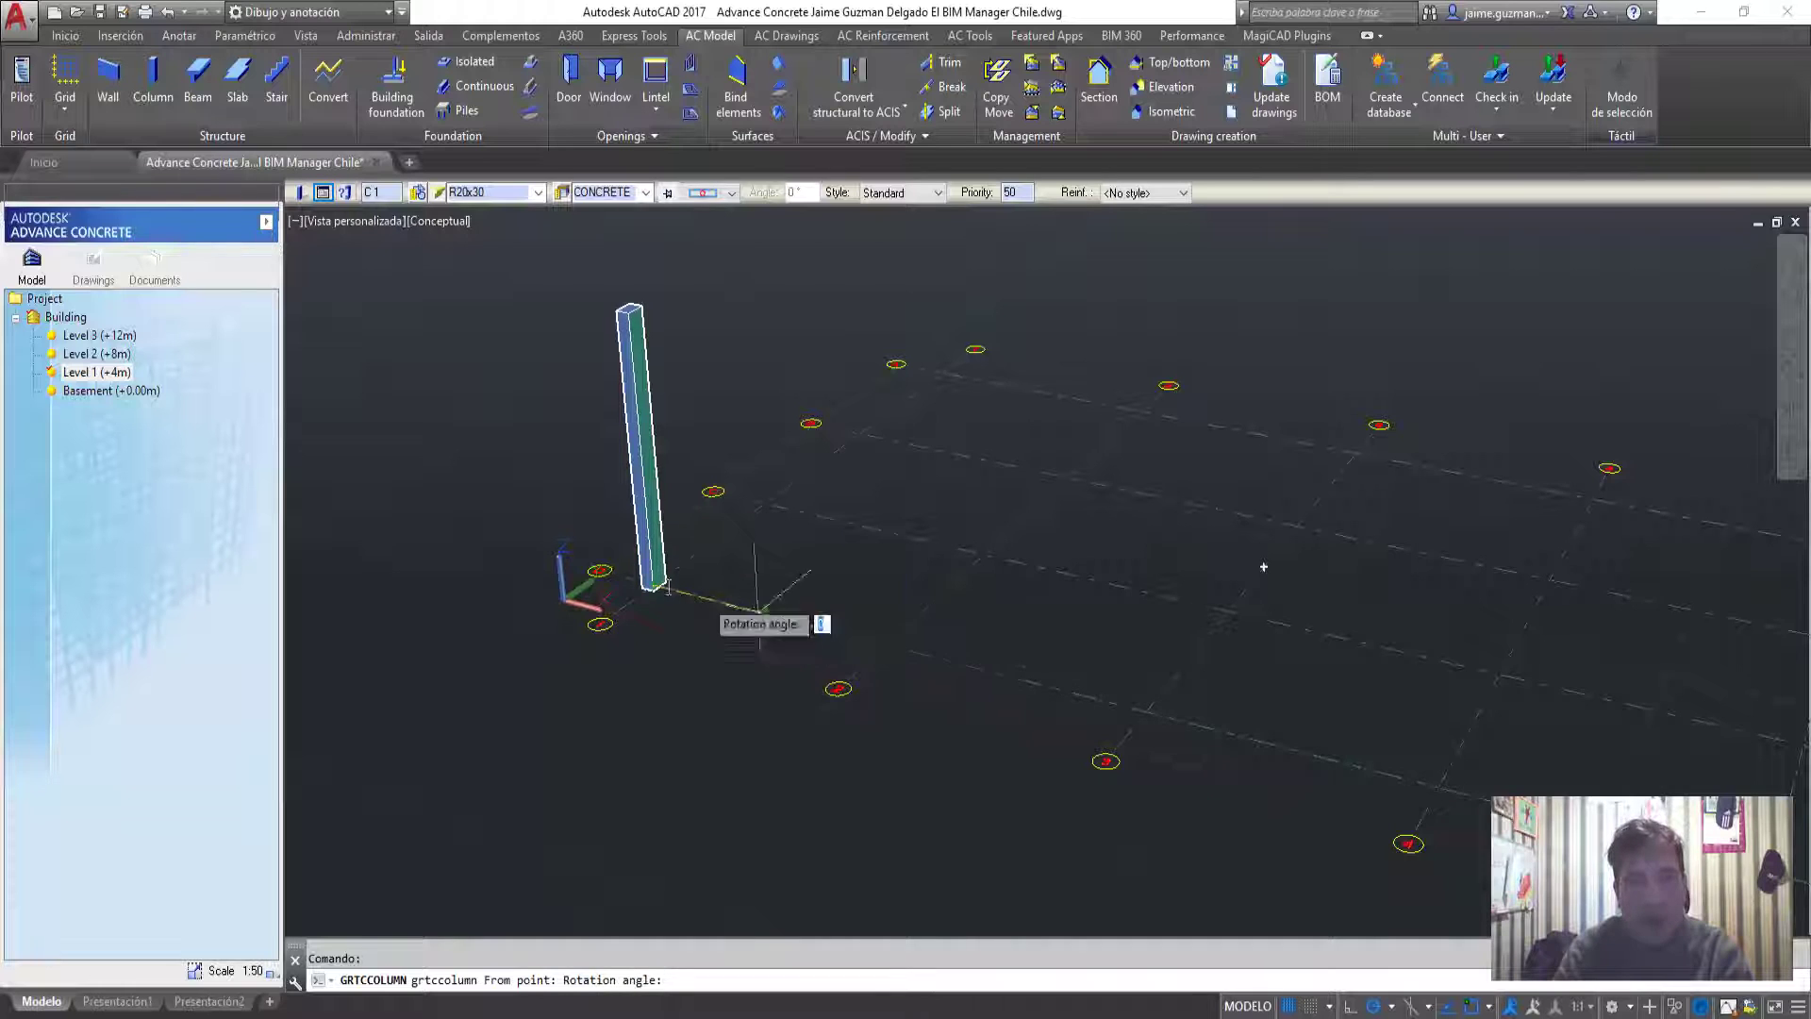
scroll(667, 506, "up", 3)
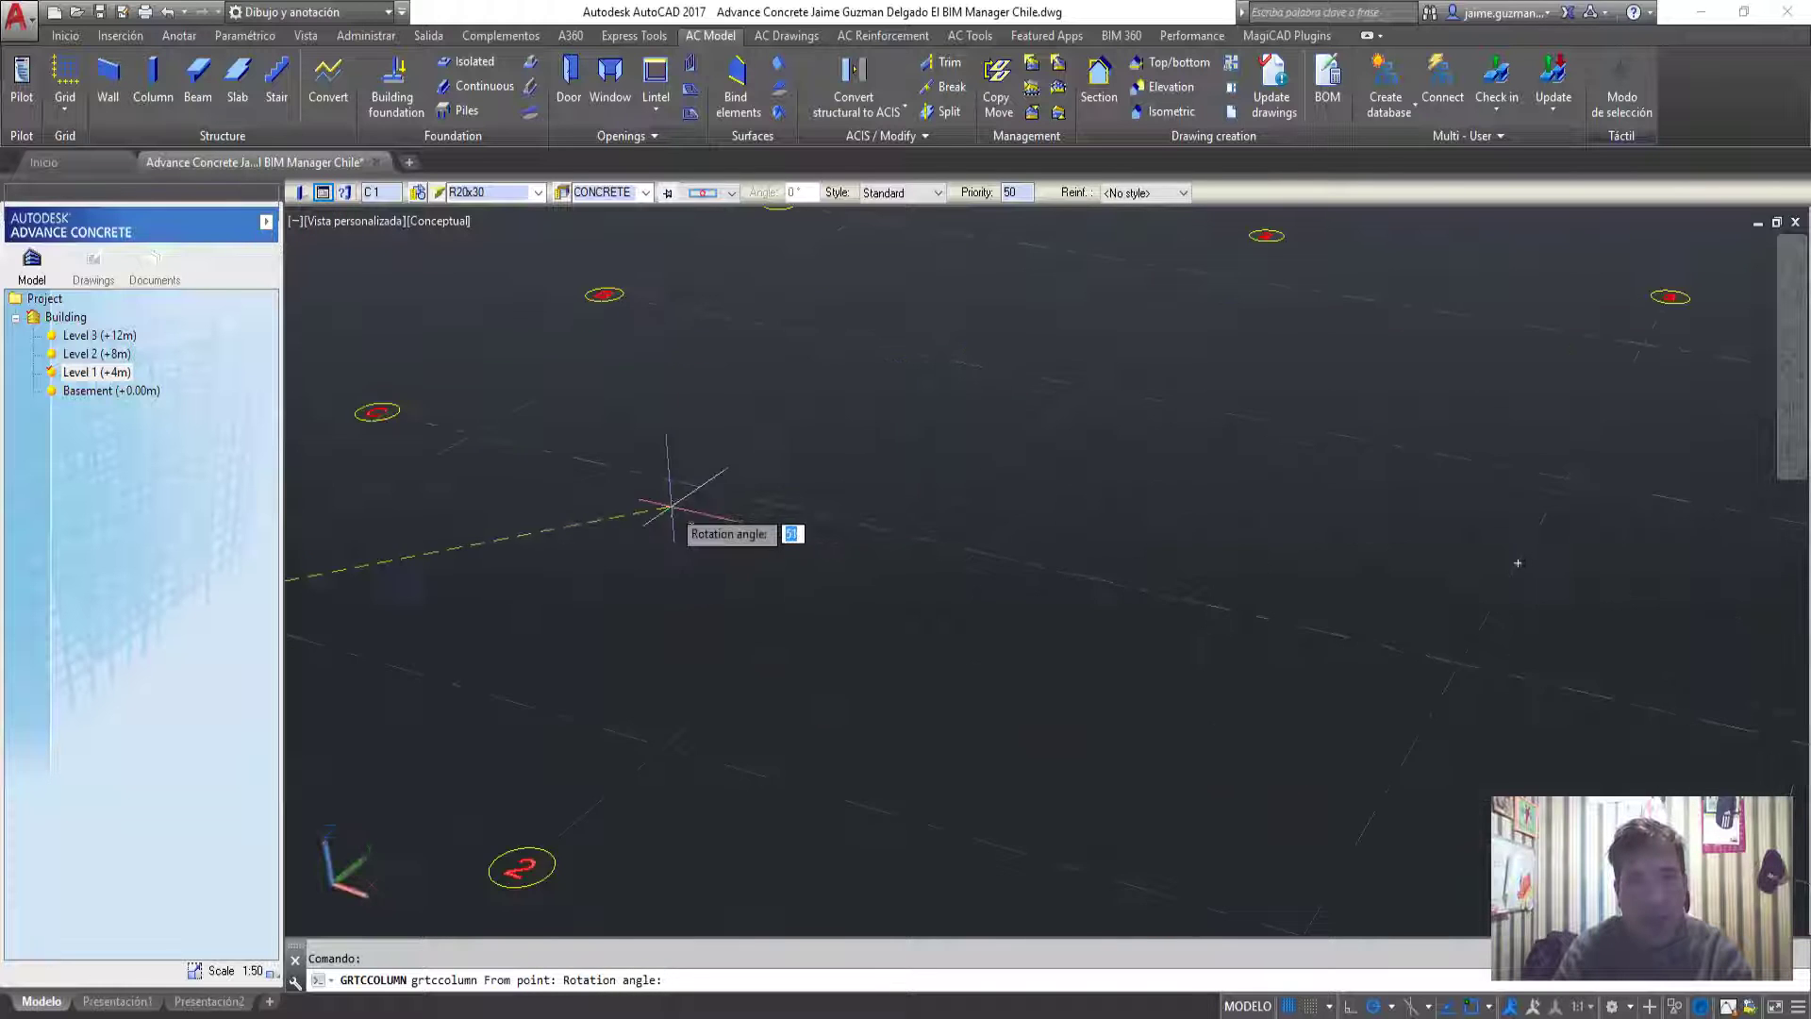
mouse_move(667, 505)
middle_mouse_down()
mouse_move(1277, 594)
mouse_move(861, 538)
middle_mouse_up()
scroll(862, 538, "up", 2)
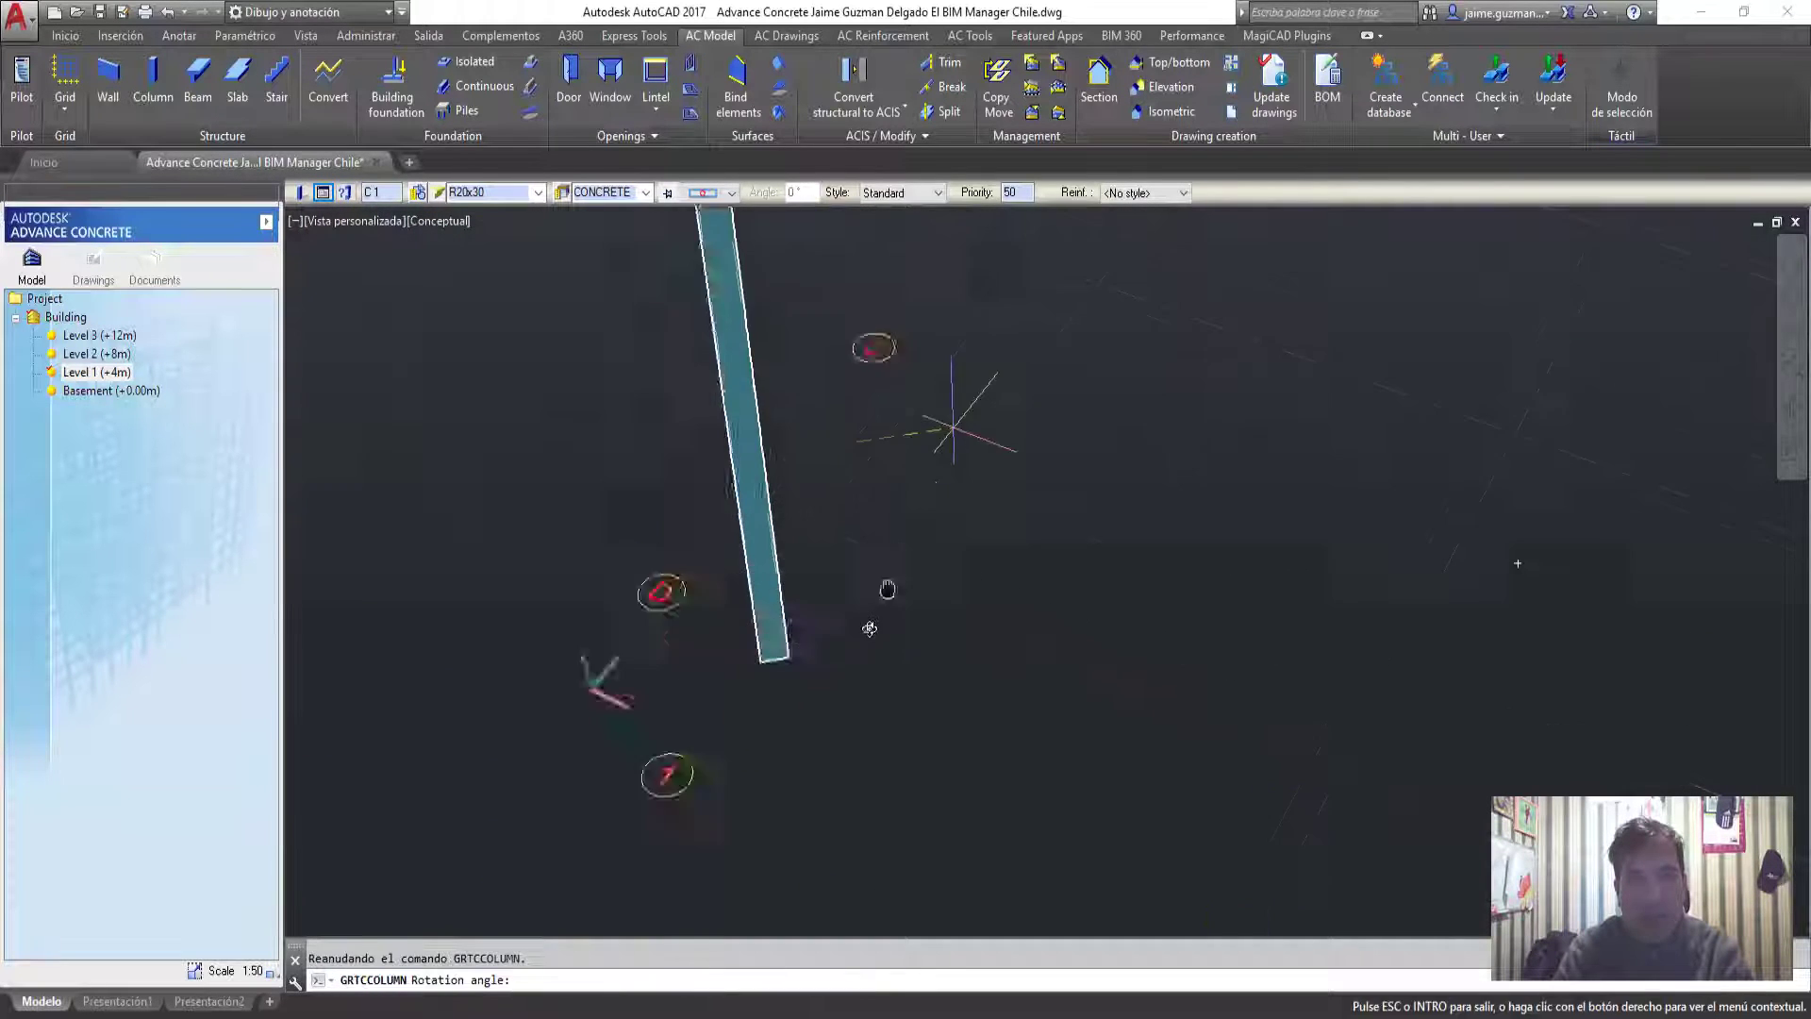
middle_click_drag(951, 405, 904, 462)
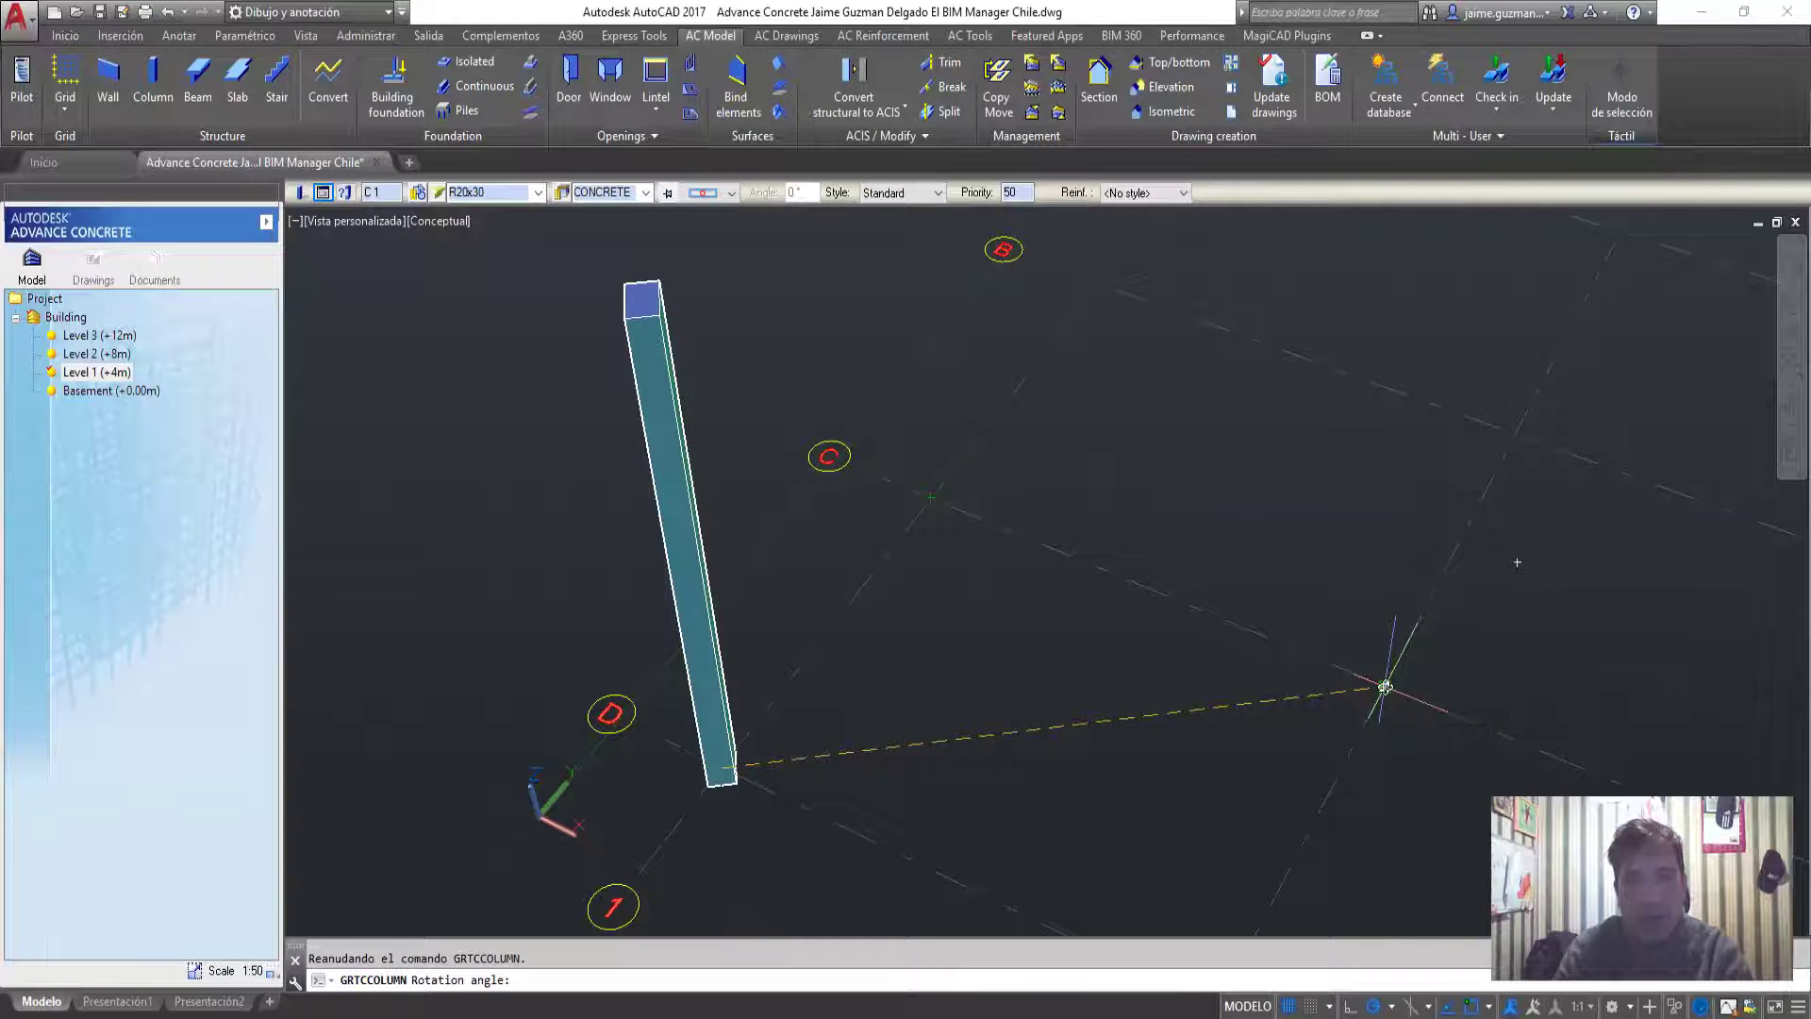
middle_click_drag(1157, 732, 979, 626)
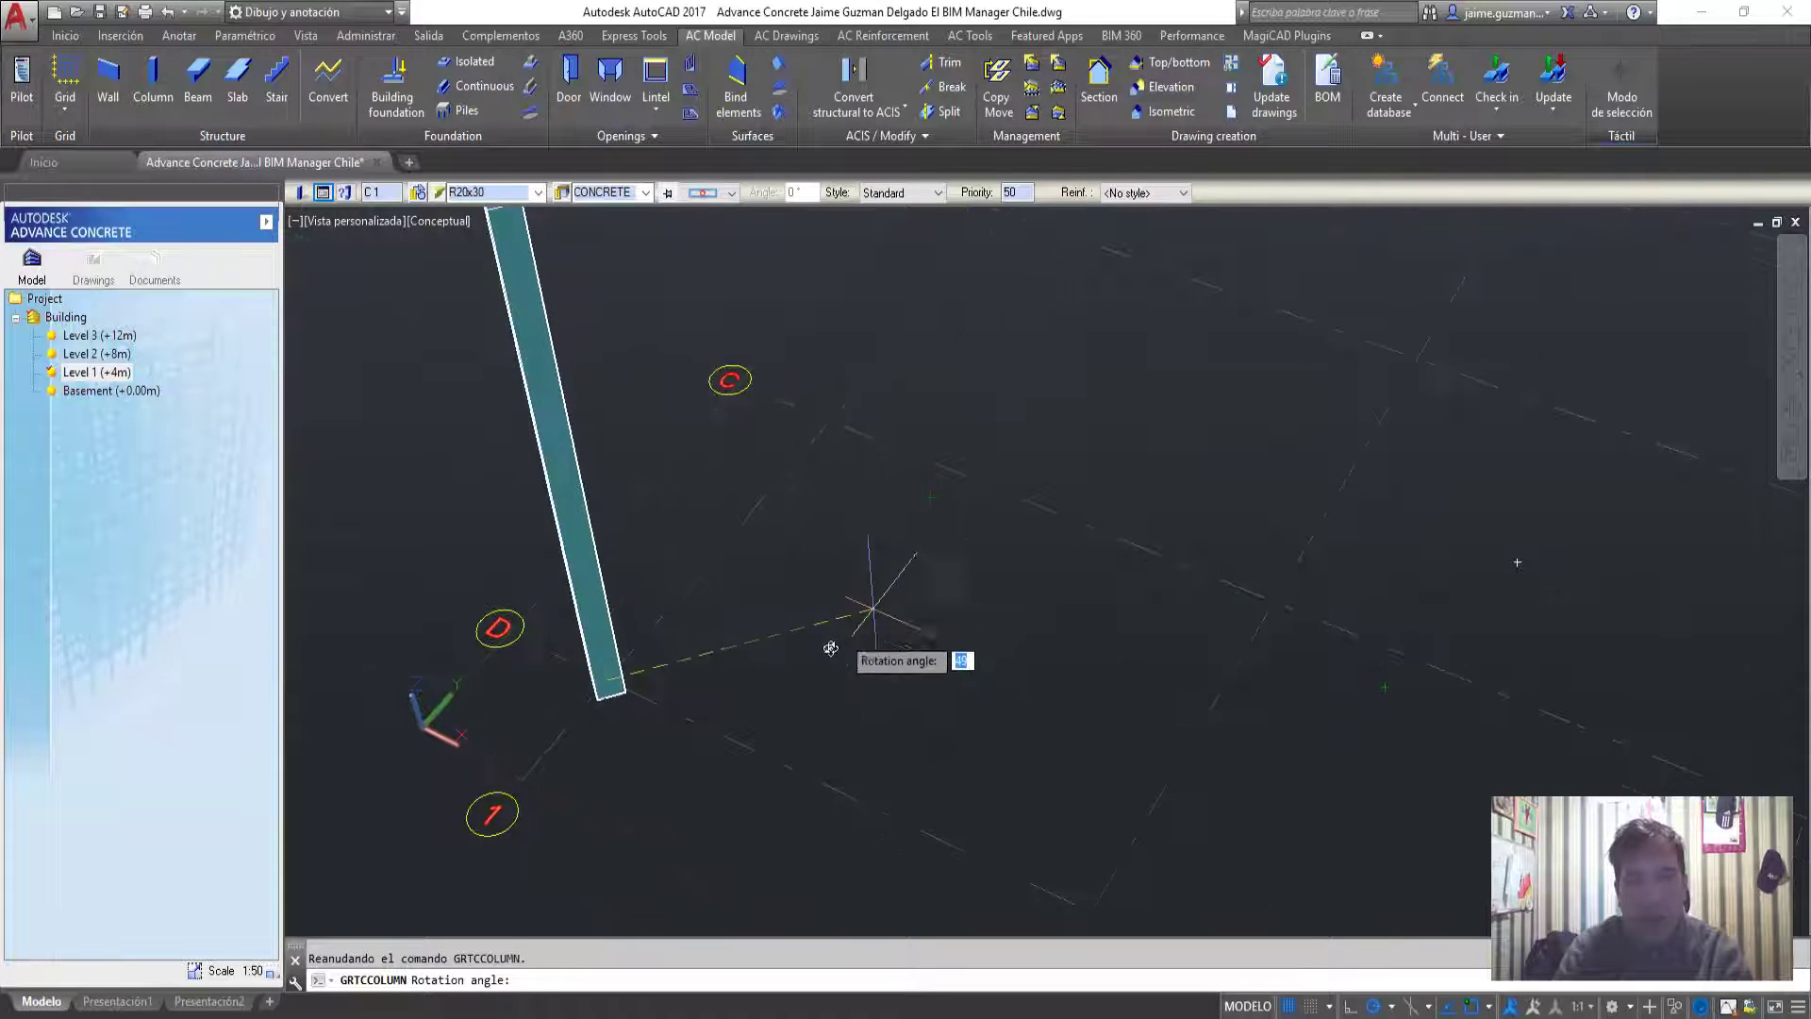
scroll(873, 667, "down", 3)
middle_click_drag(872, 667, 906, 806)
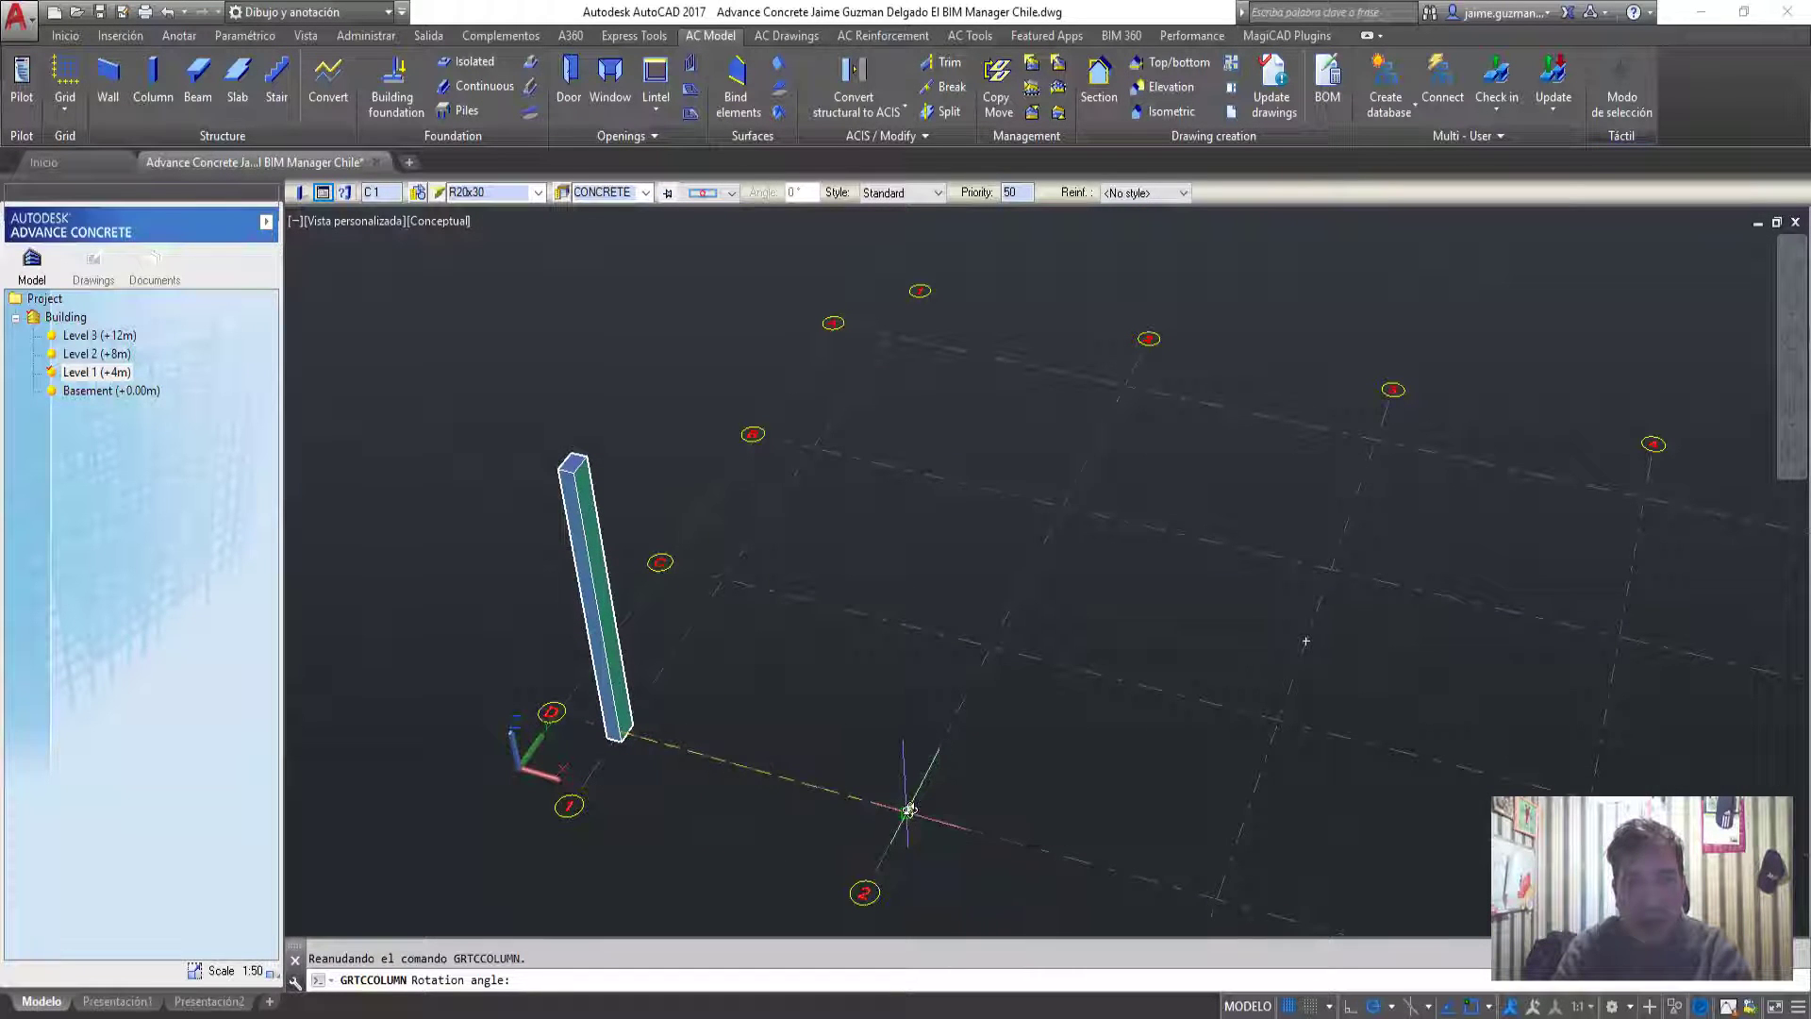
key("Return")
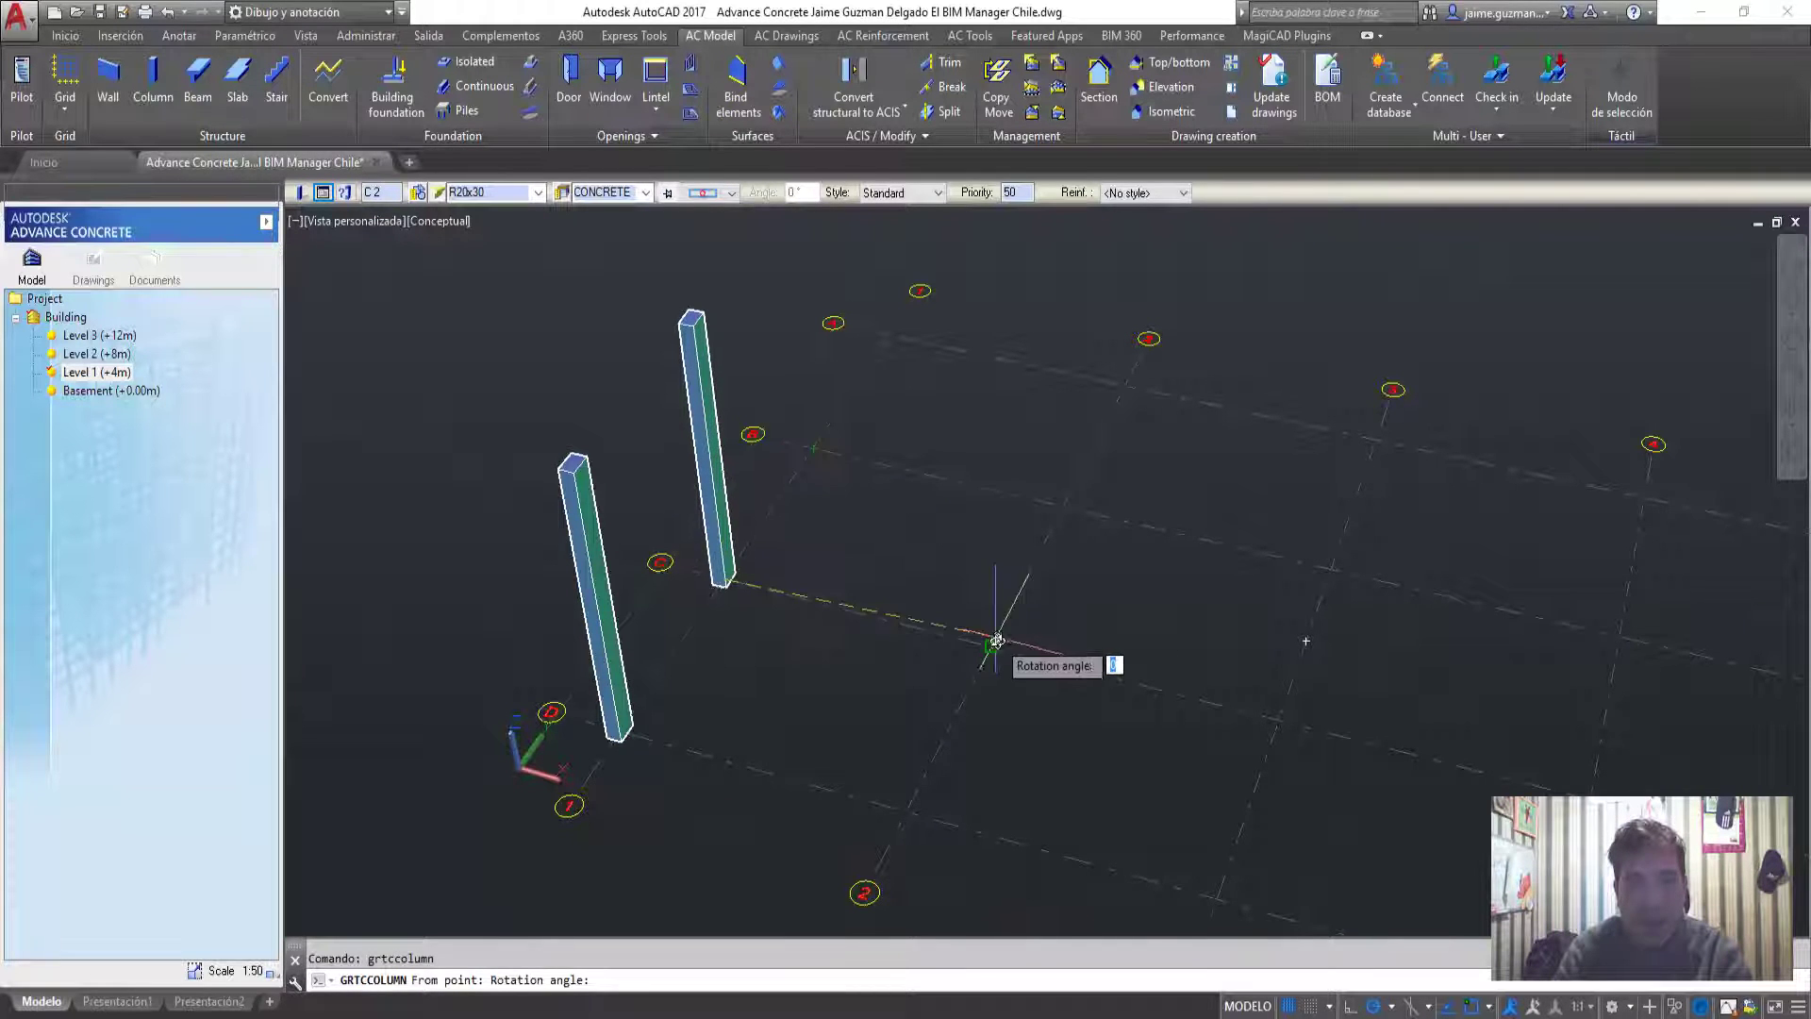
Finish placing column C2, then make aborted attempts to box-select the columns
key("Return")
key("Escape")
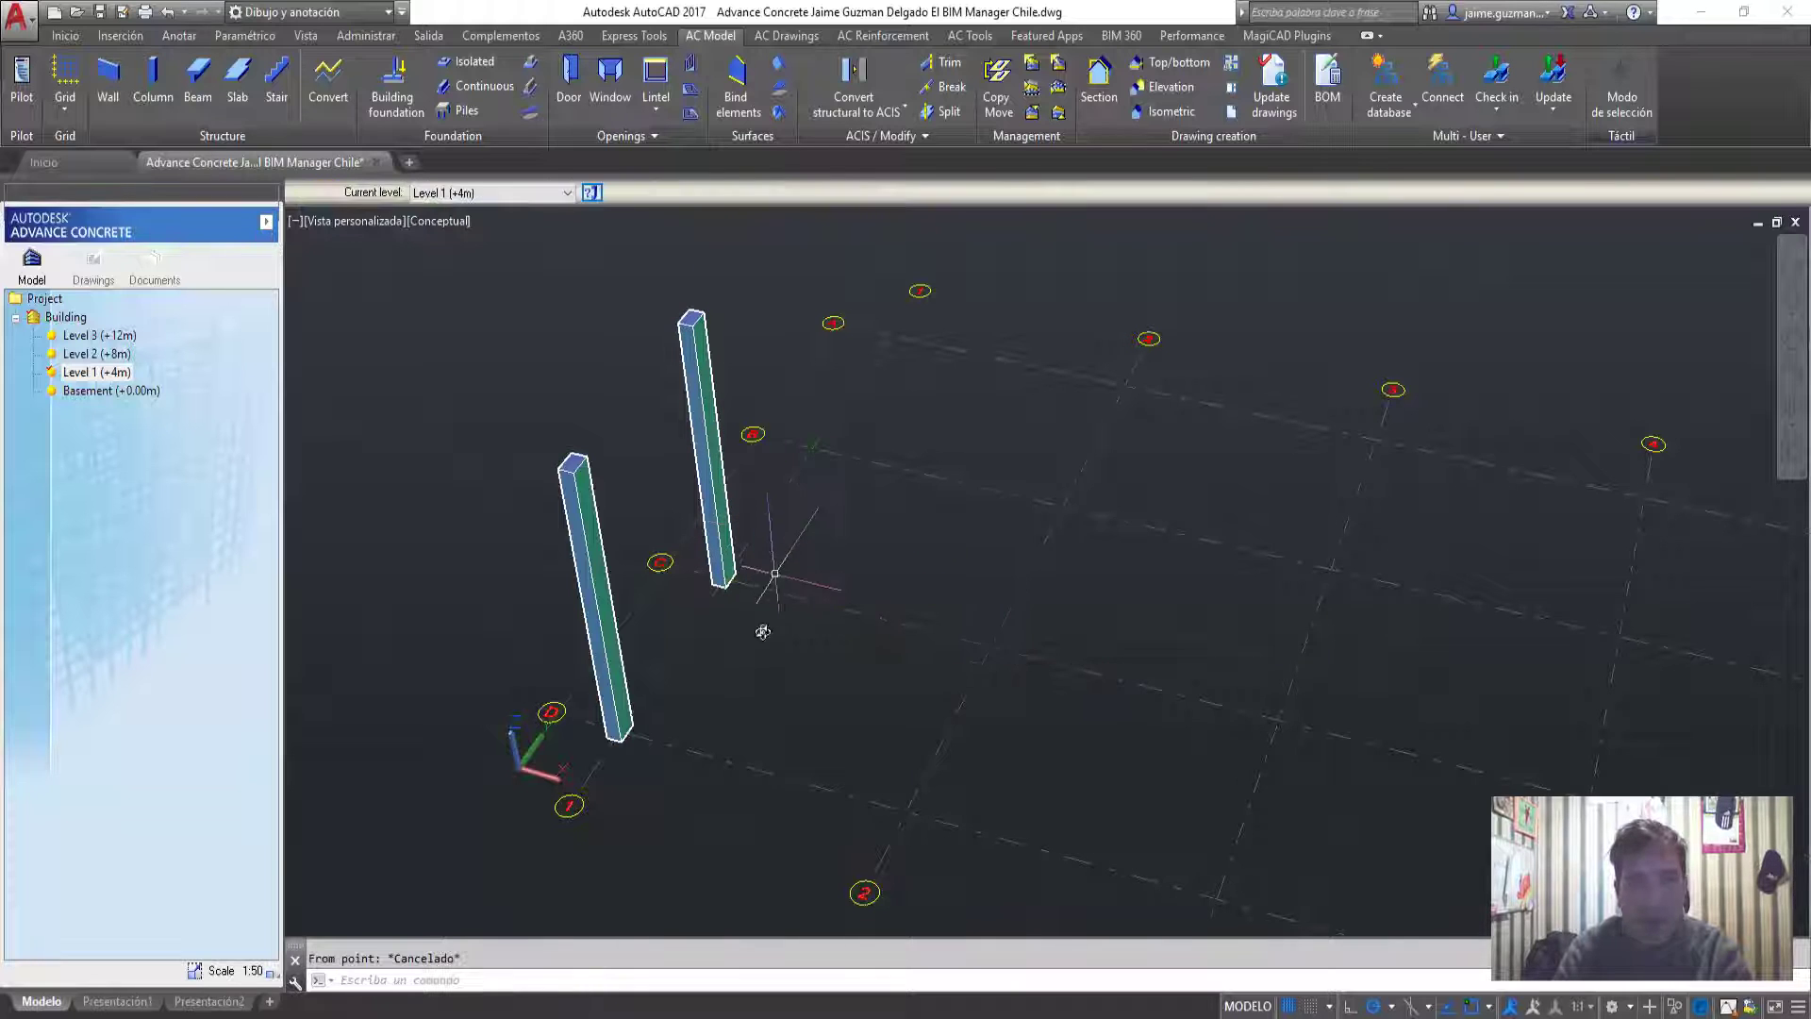
left_click(627, 702)
key("Escape")
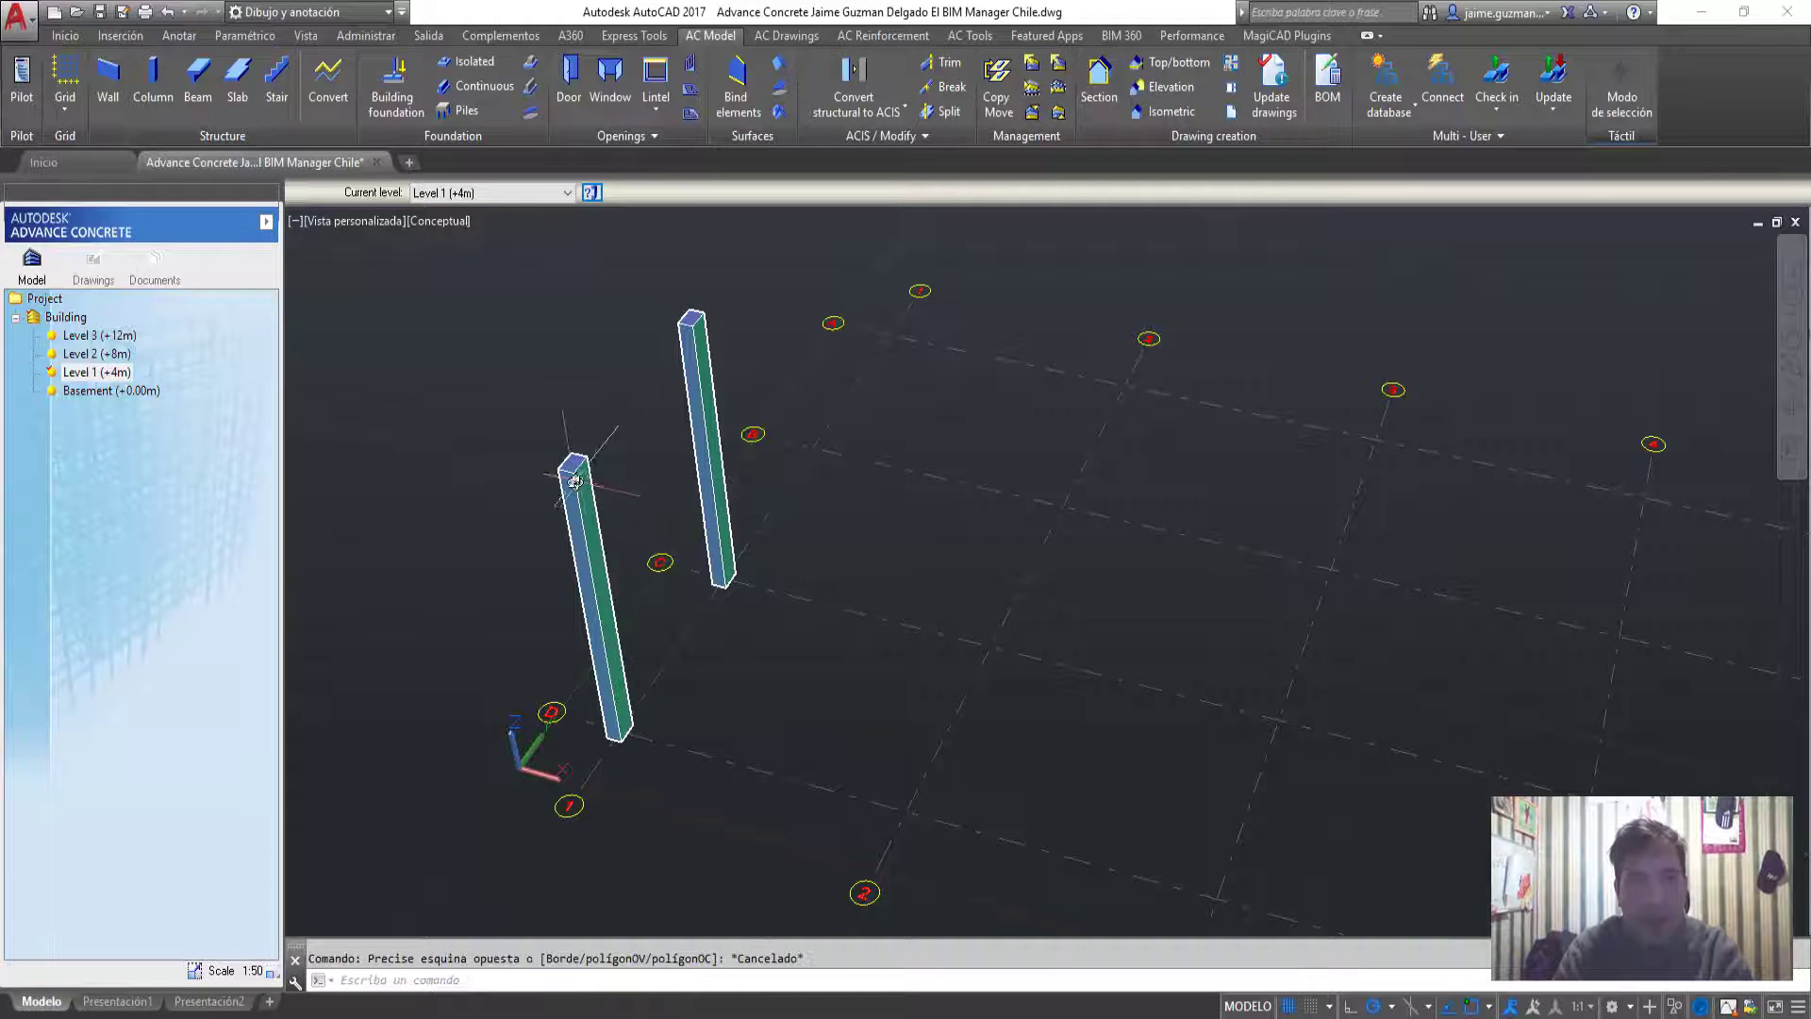
left_click(573, 468)
left_click(567, 471)
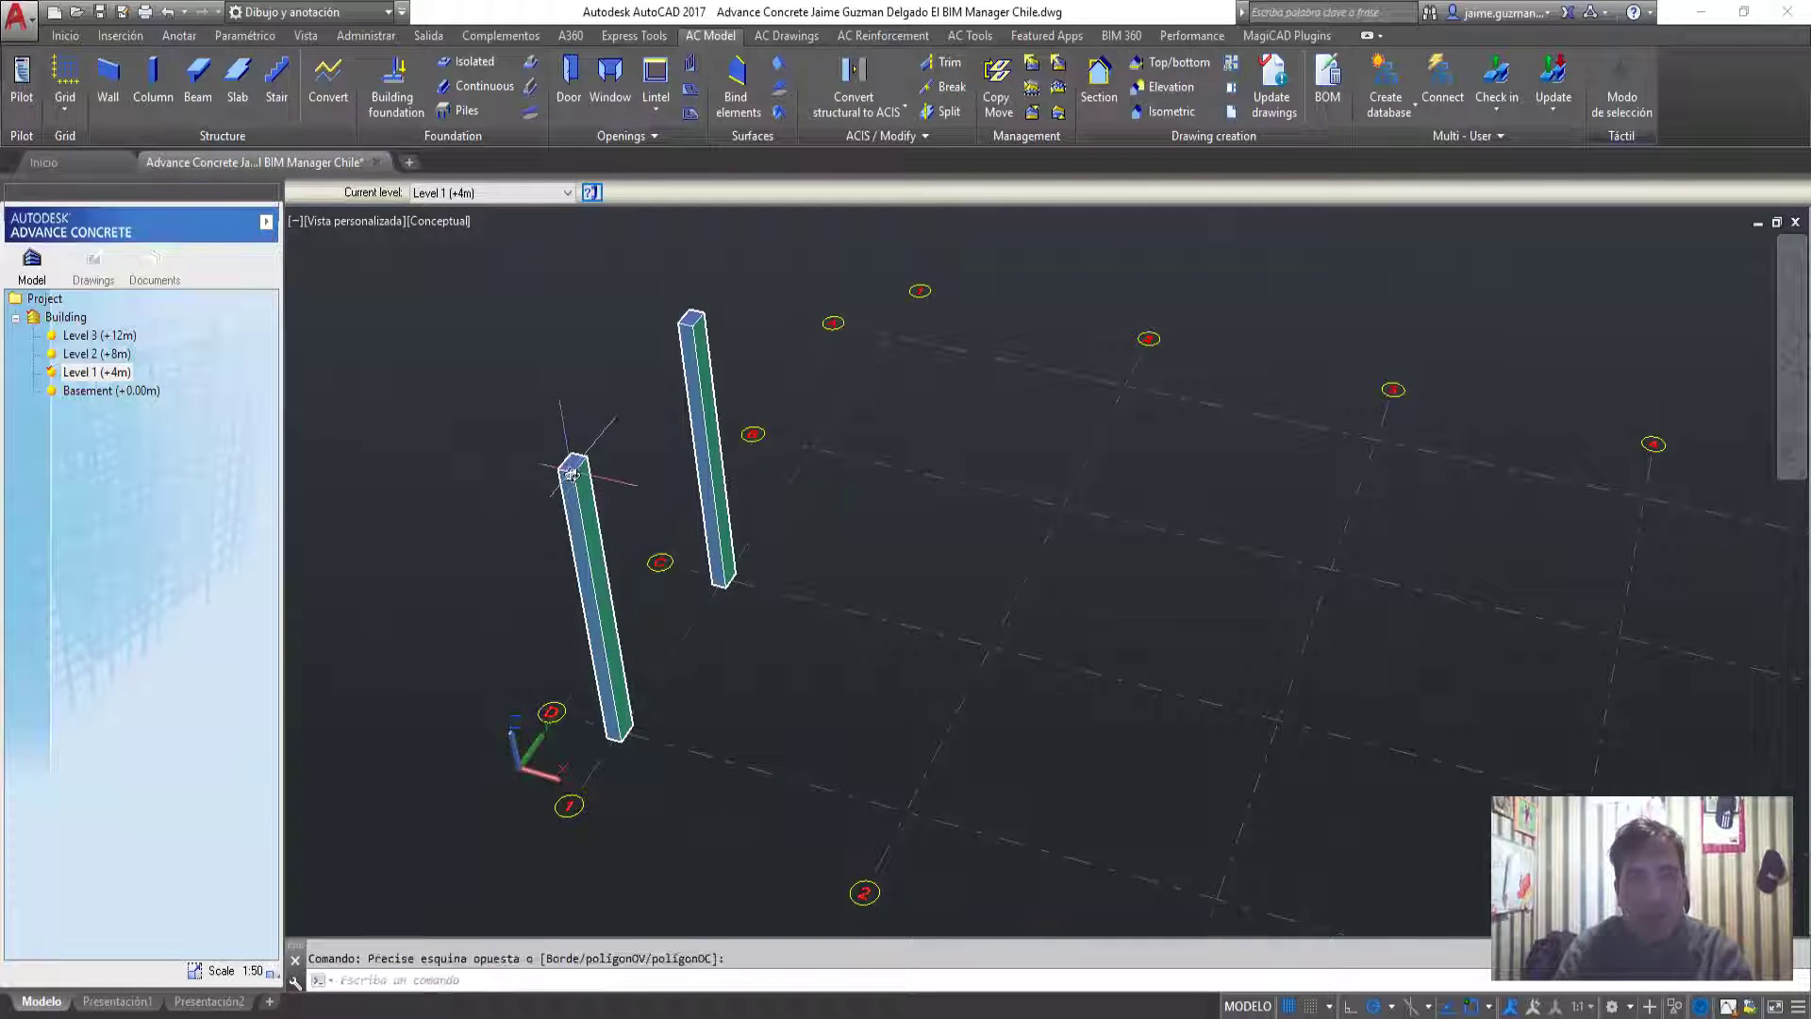
left_click(582, 486)
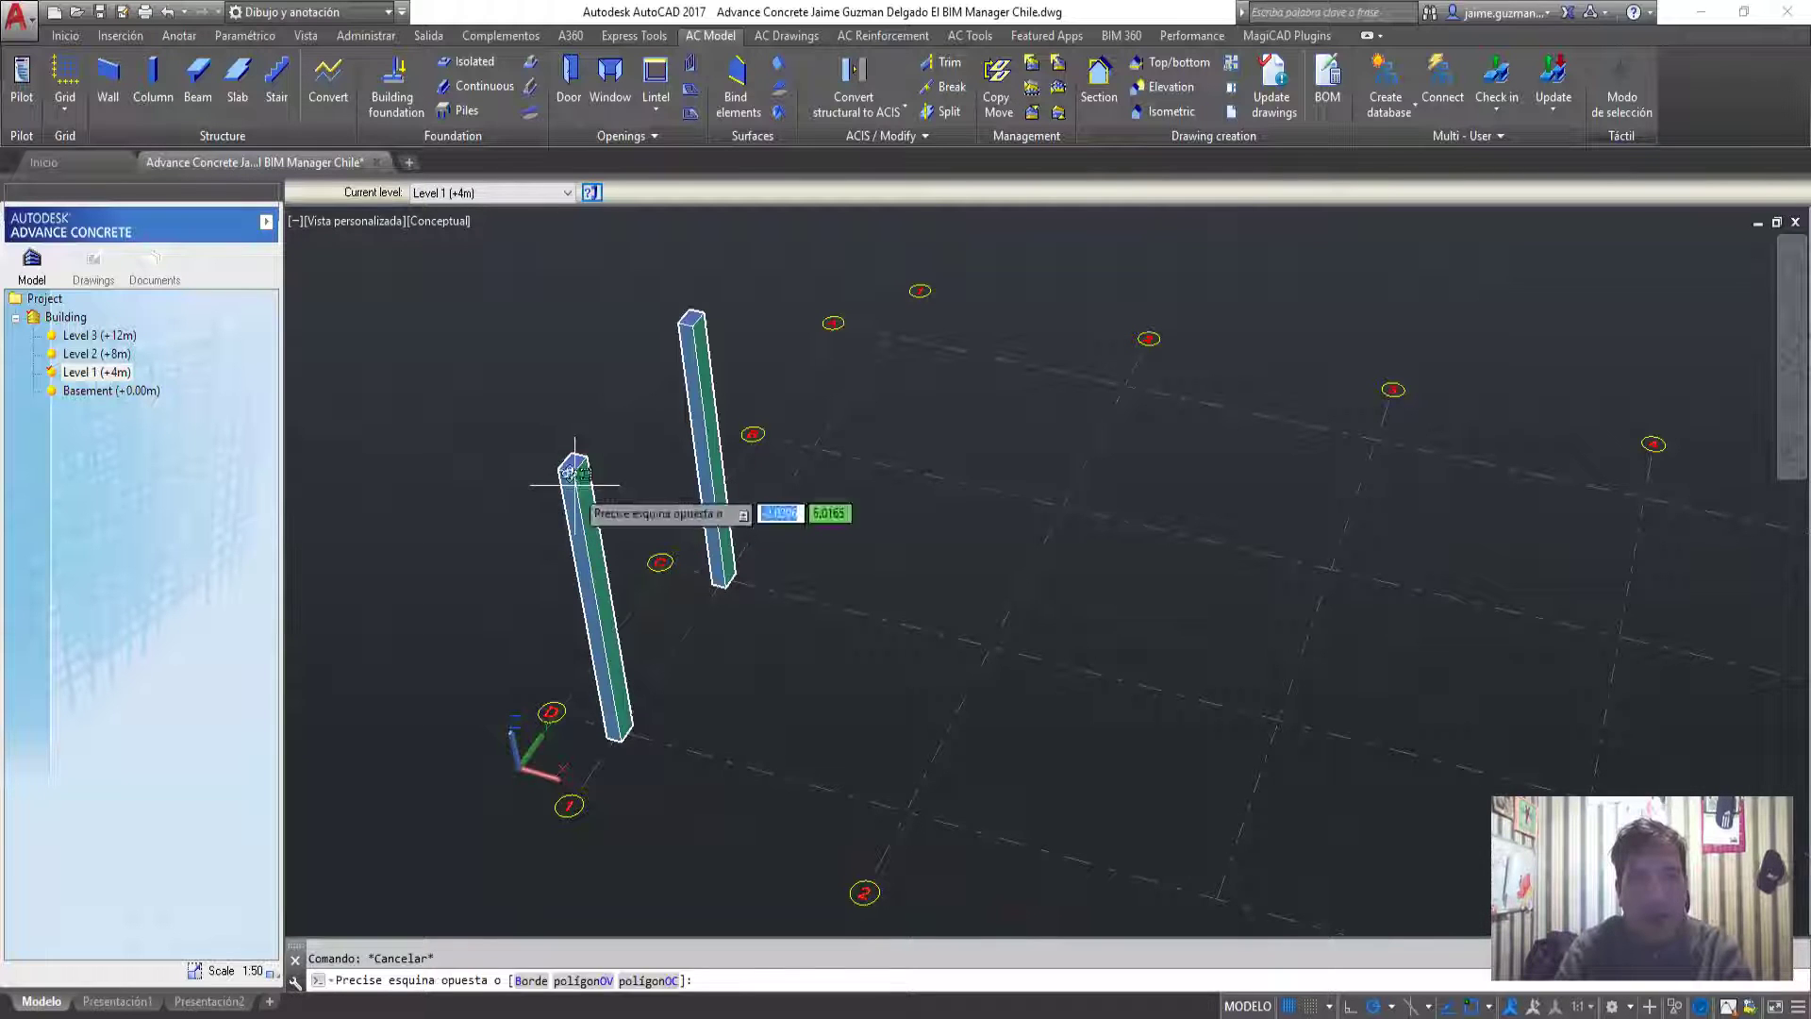
key("Escape")
Orbit the view and window-select both concrete columns, adding the left column
middle_click_drag(747, 452, 832, 437, "shift")
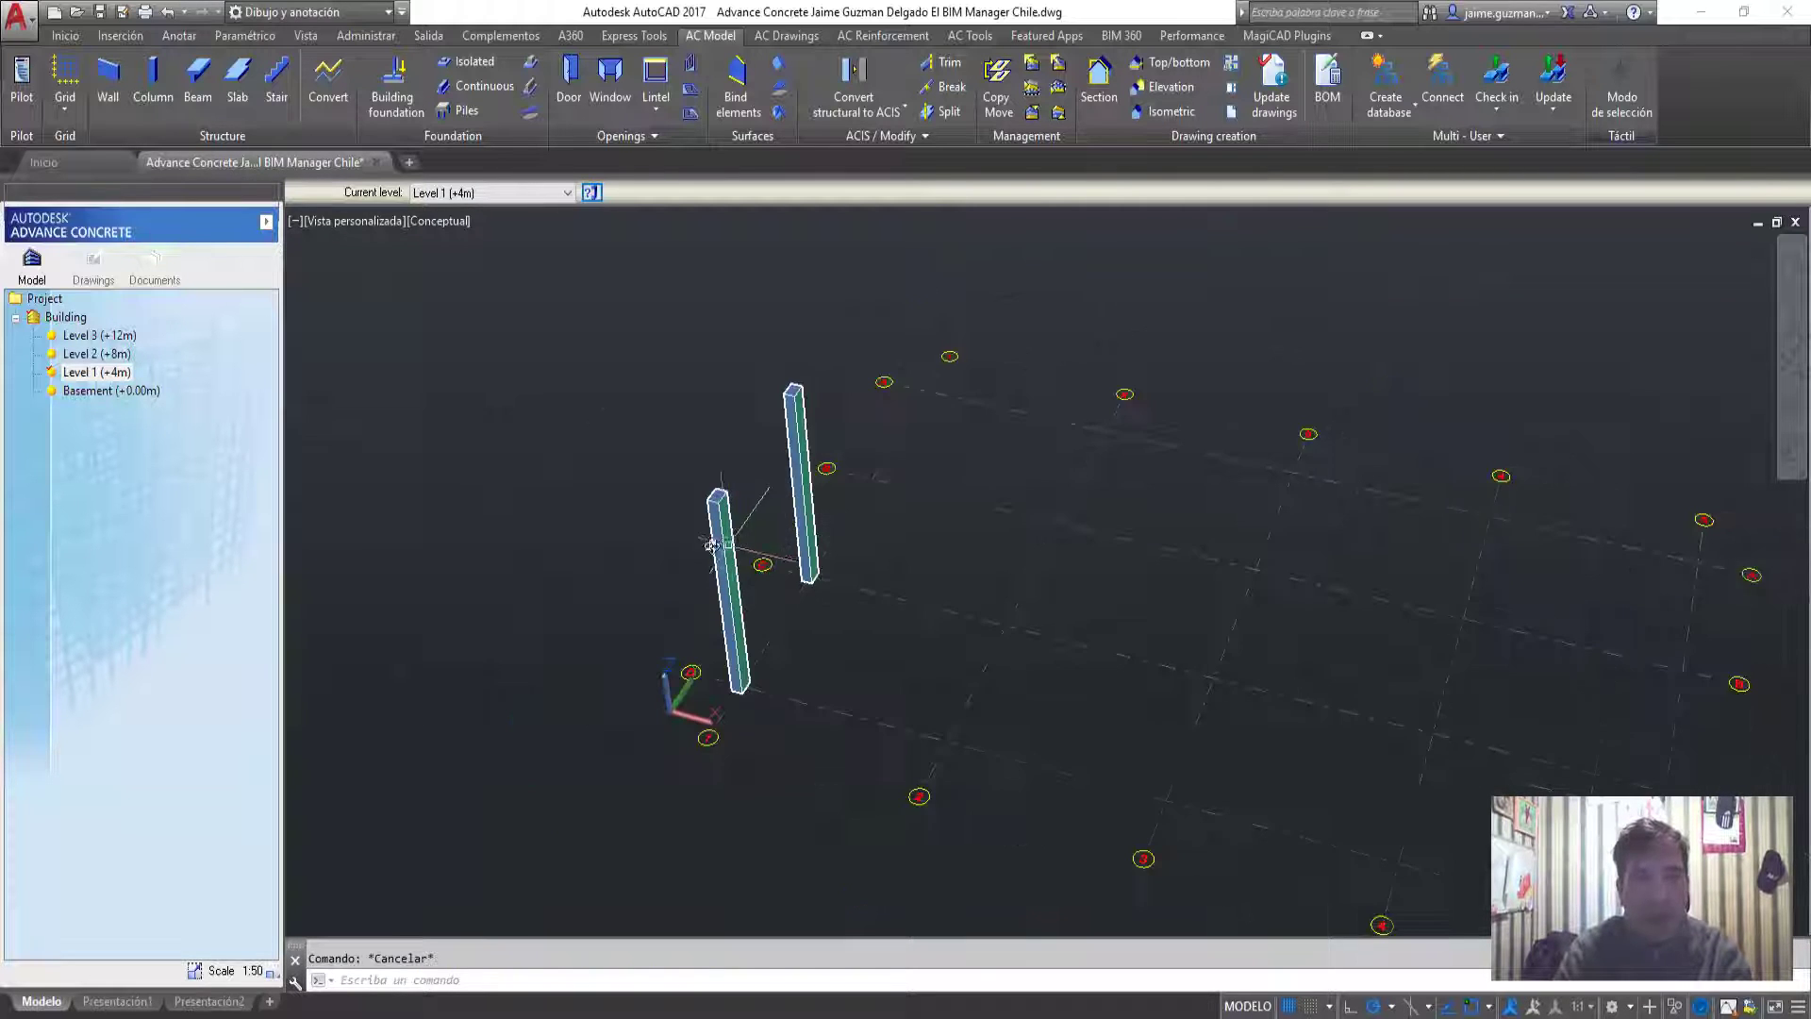
left_click(820, 398)
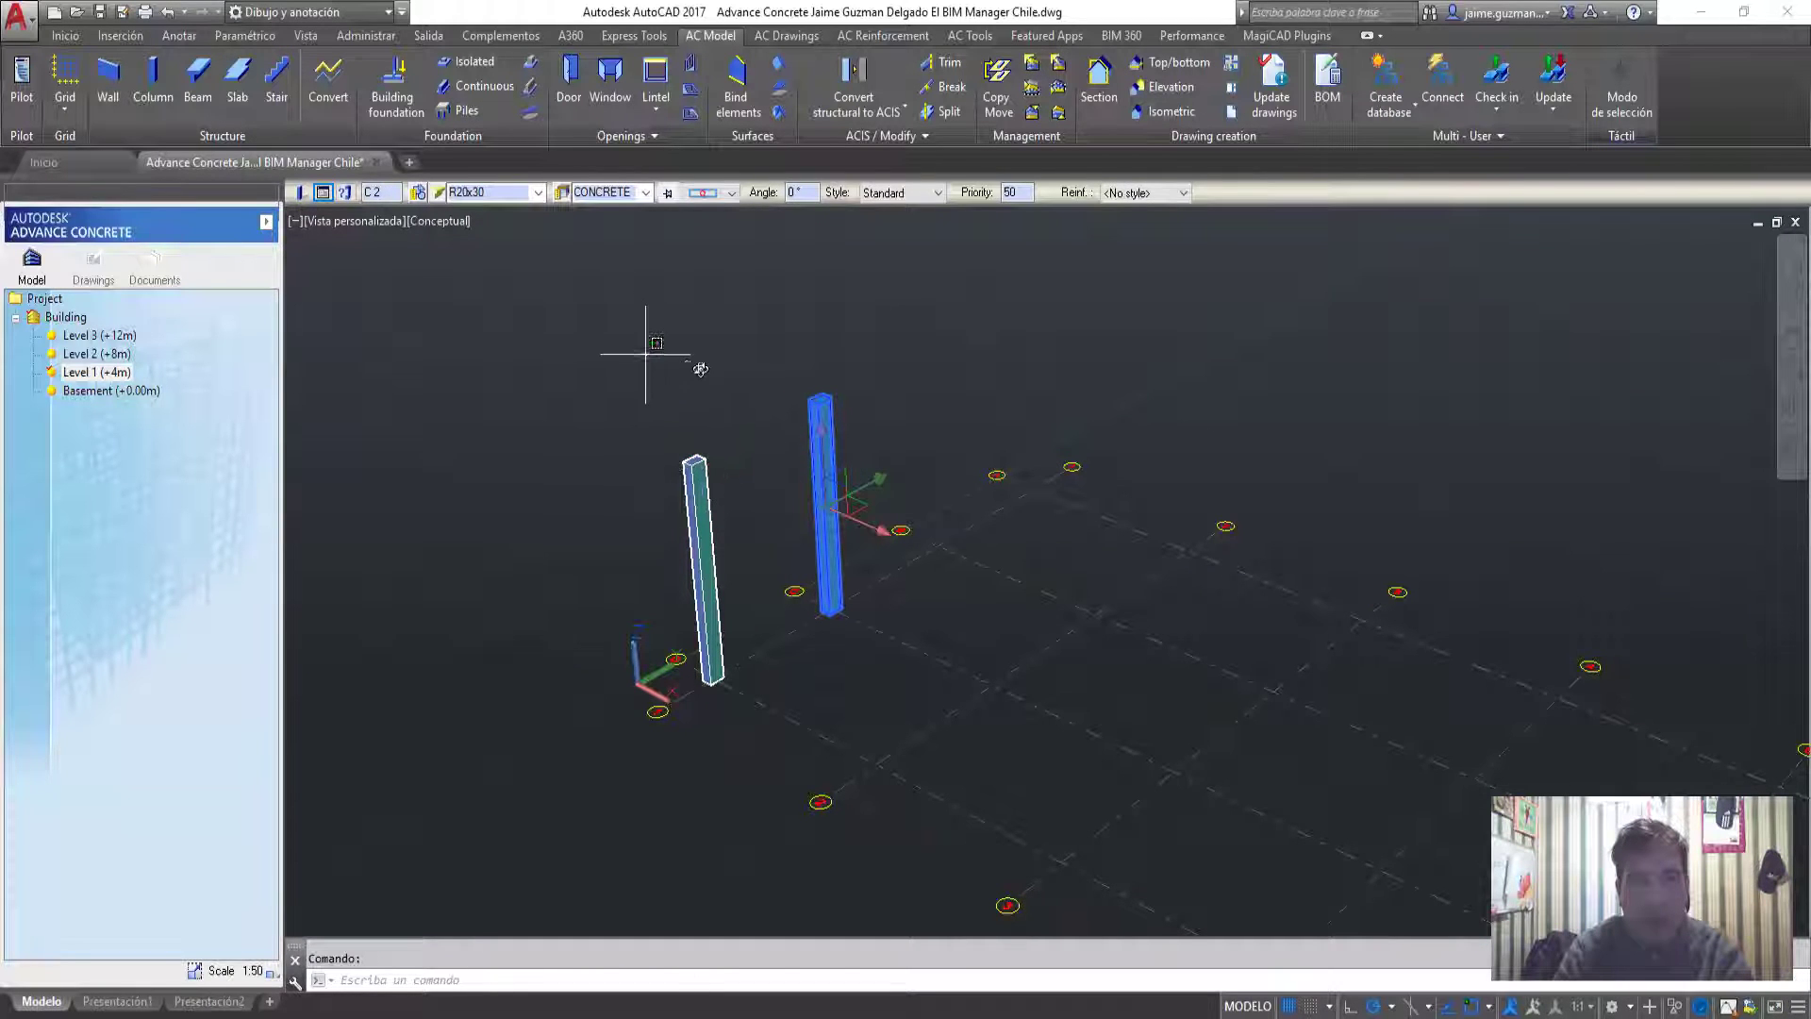
key("Escape")
left_click(574, 327)
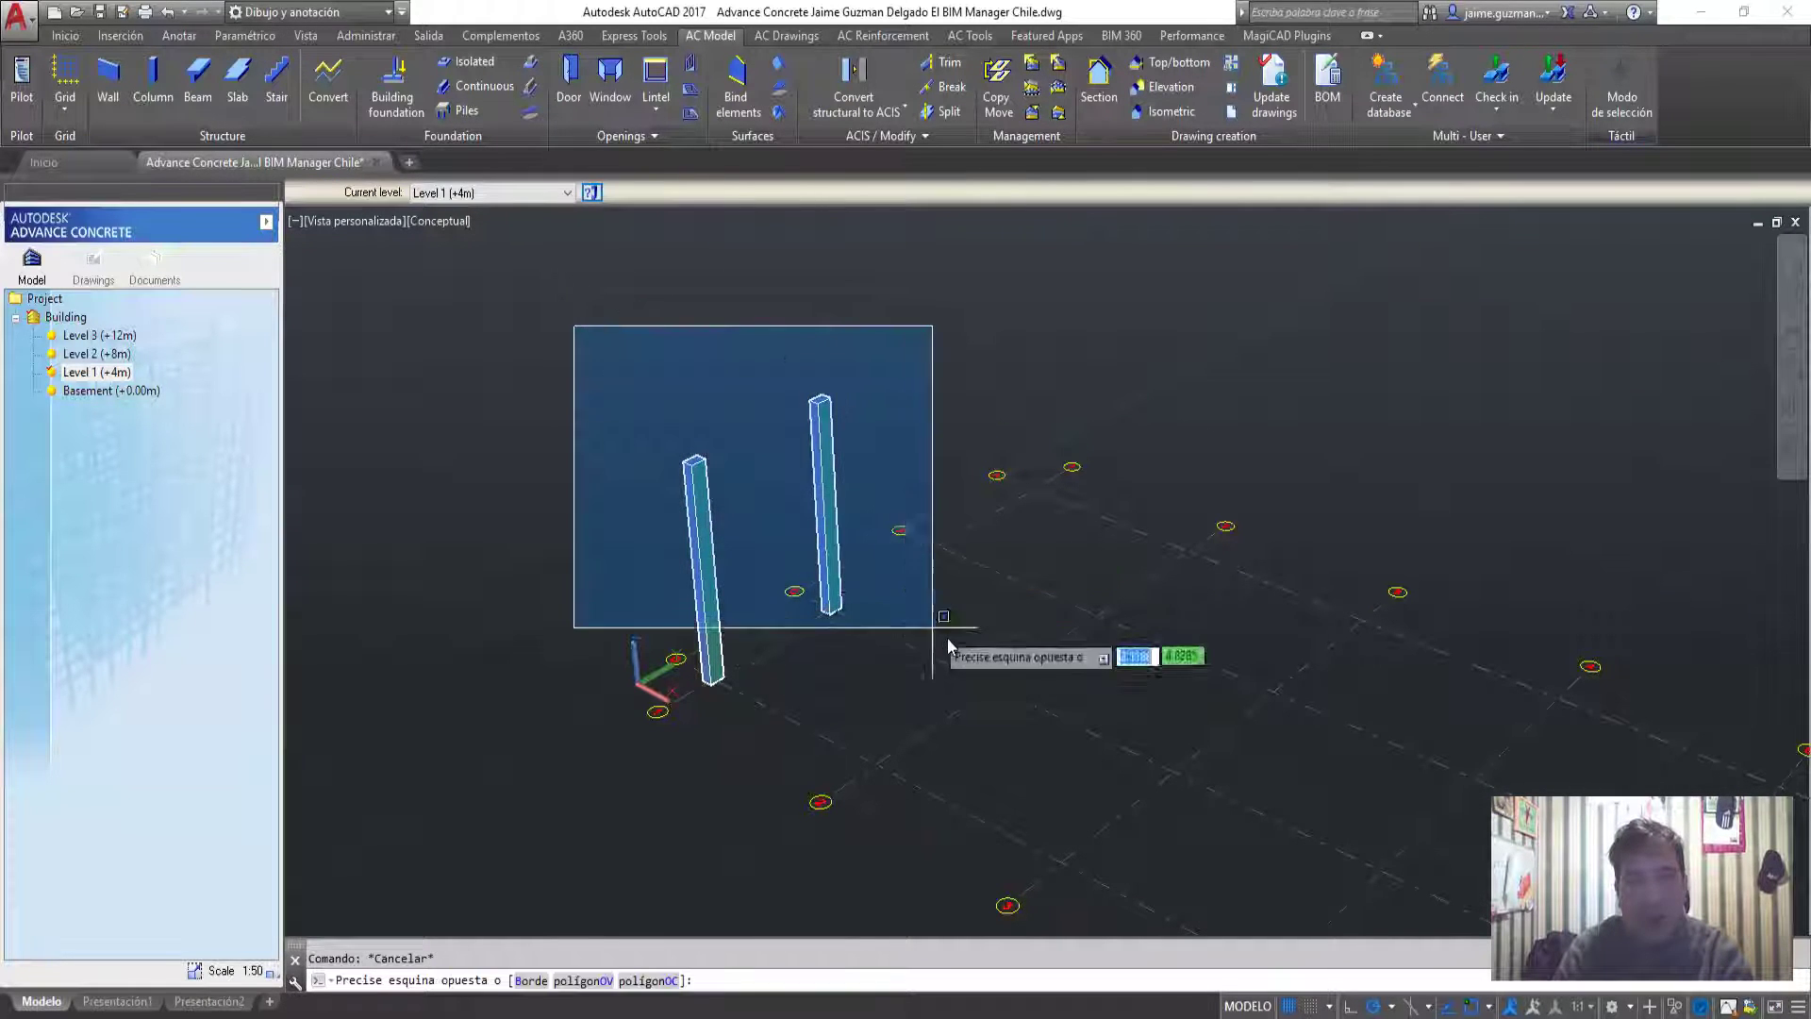
left_click(938, 638)
left_click(794, 618)
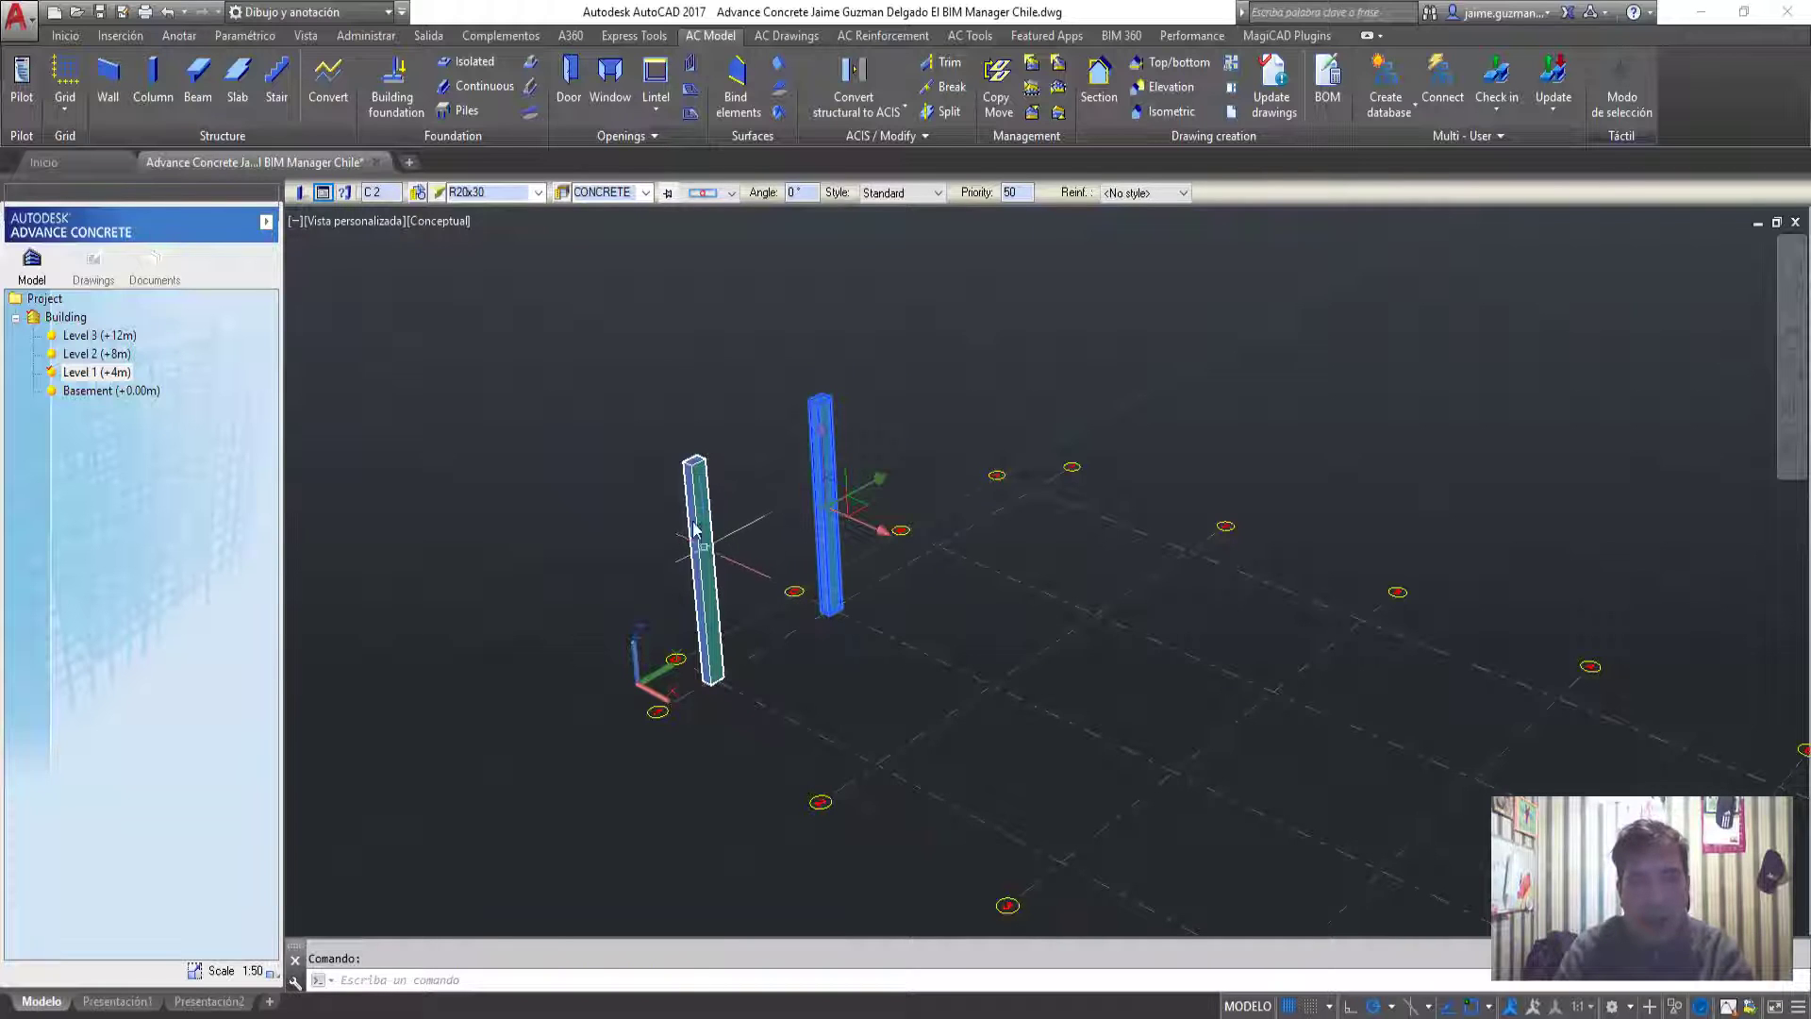
scroll(695, 528, "up", 3)
scroll(671, 485, "down", 1)
left_click(615, 444)
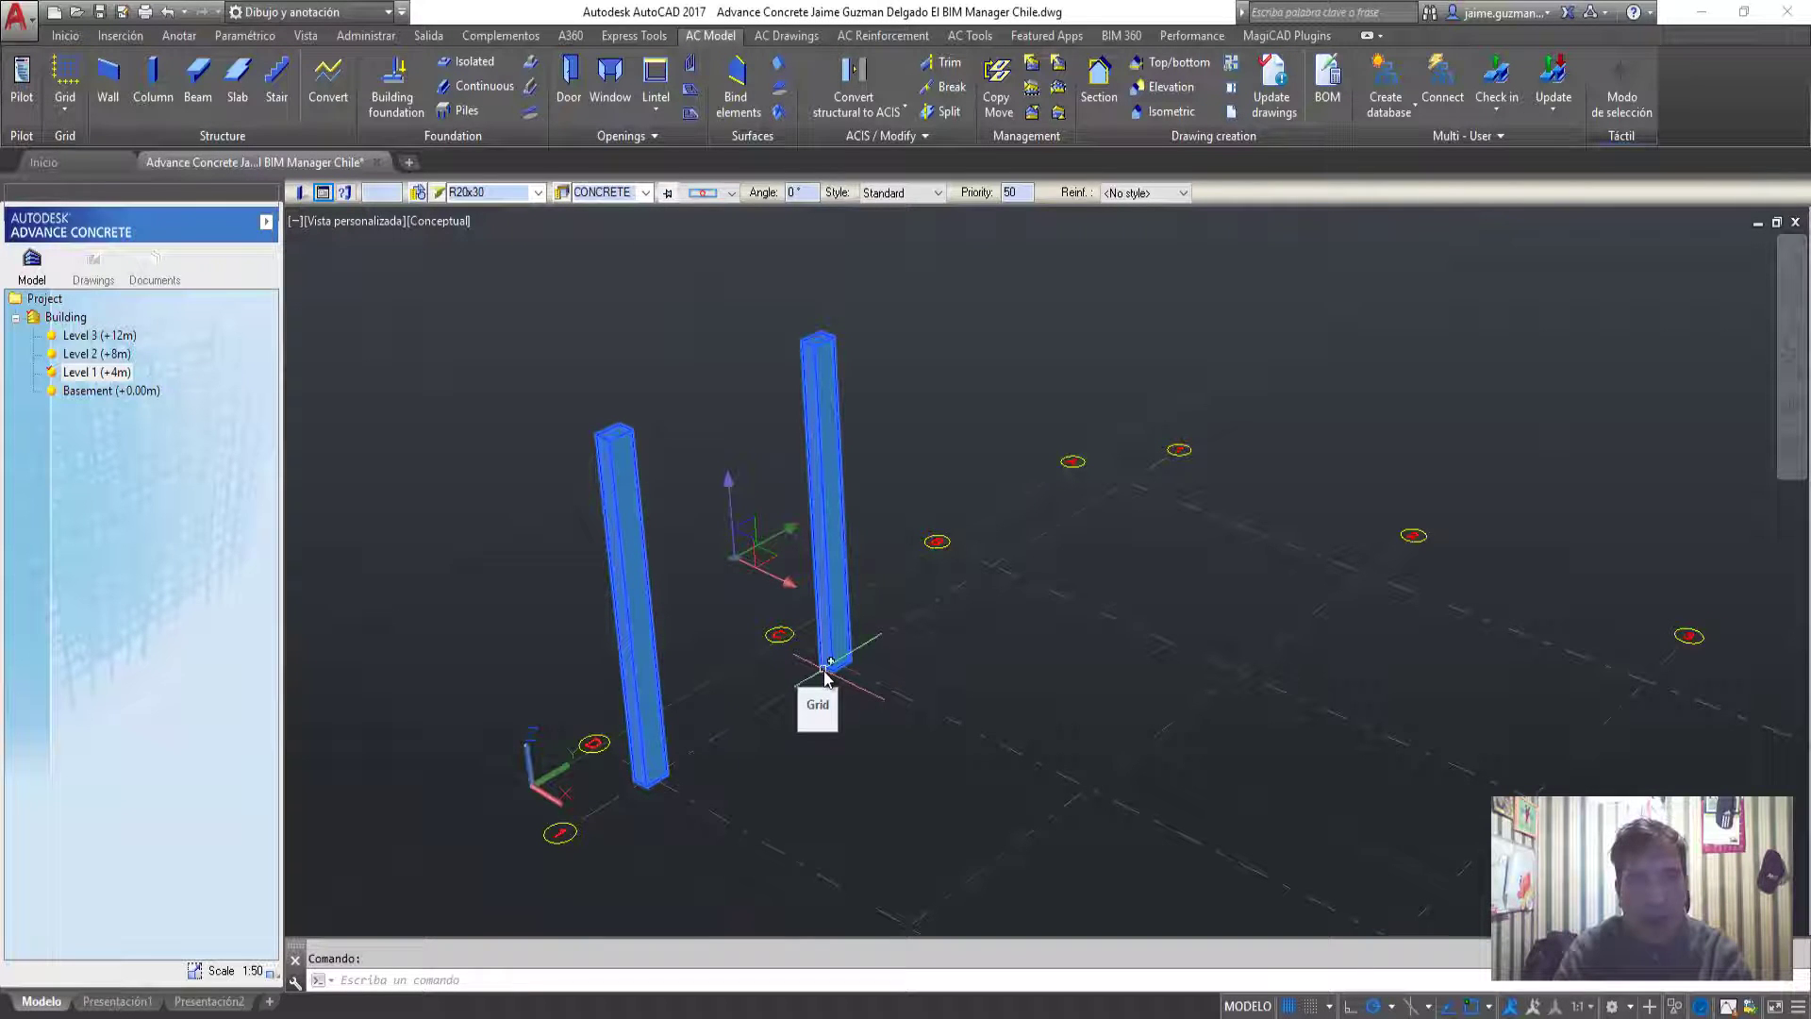
middle_click_drag(793, 649, 781, 635, "shift")
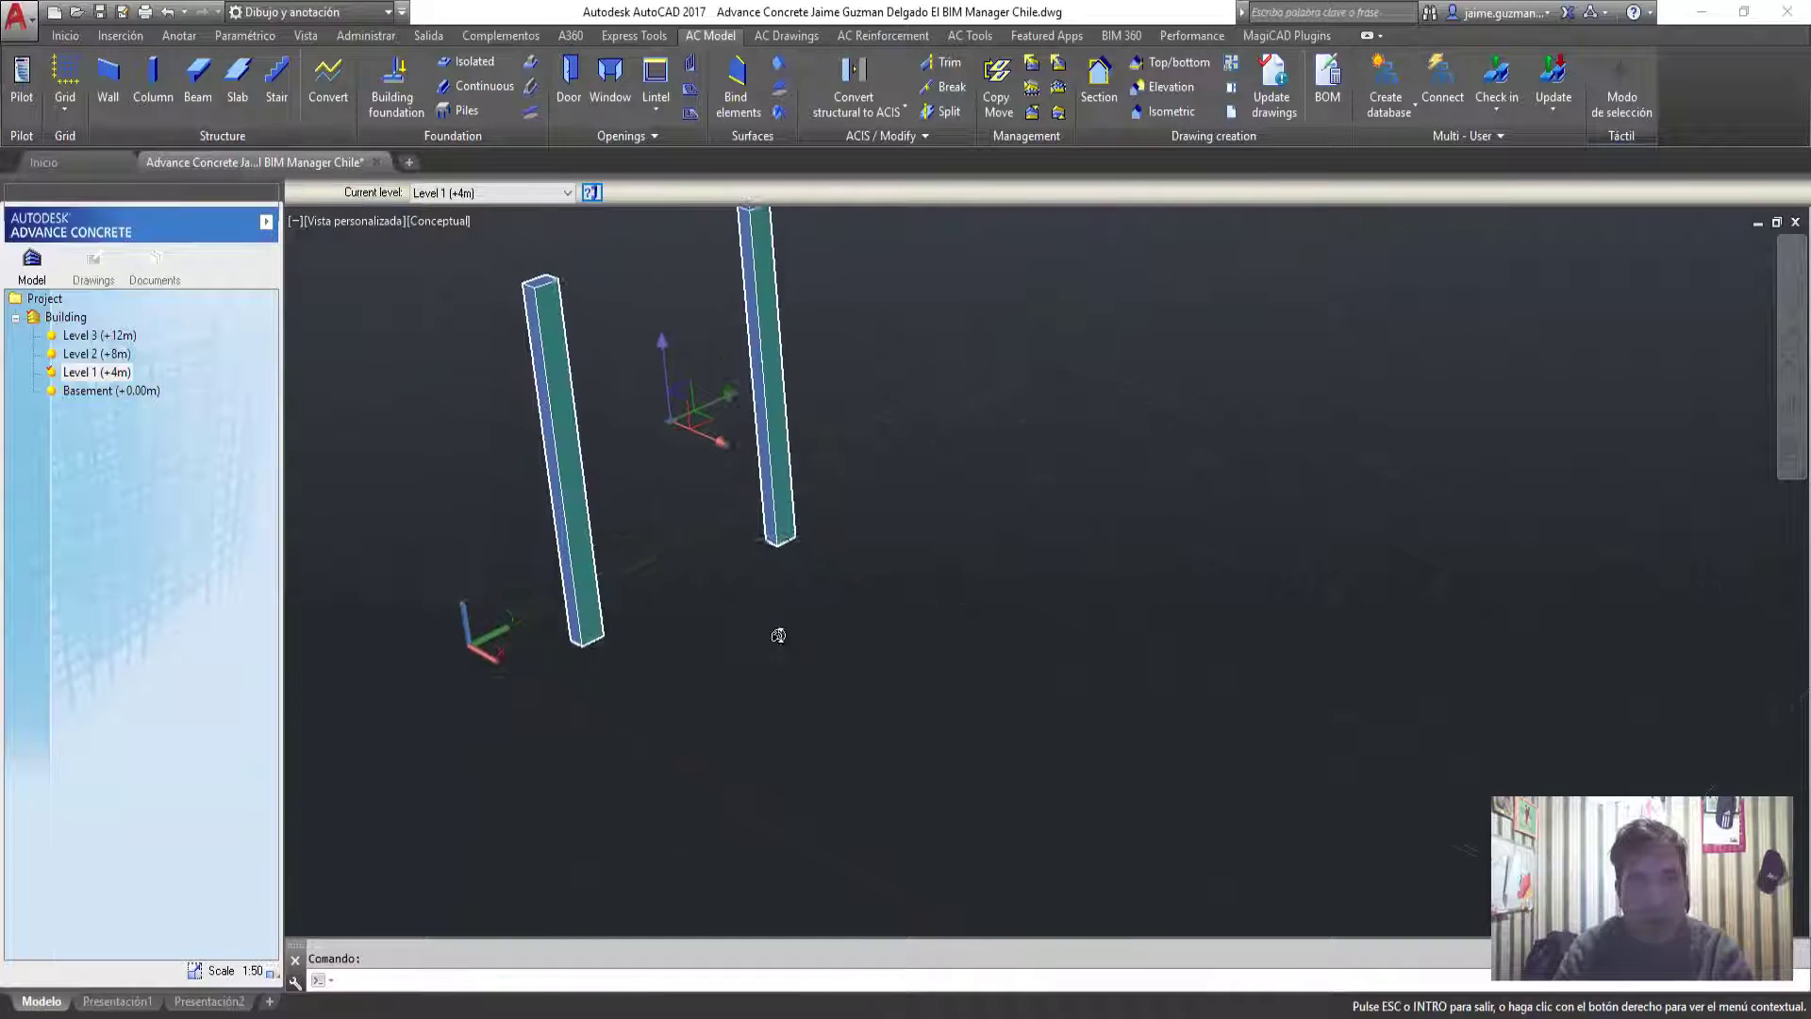
Copy the two selected columns from their base corner onto grid lines 2 and 3
right_click(788, 368)
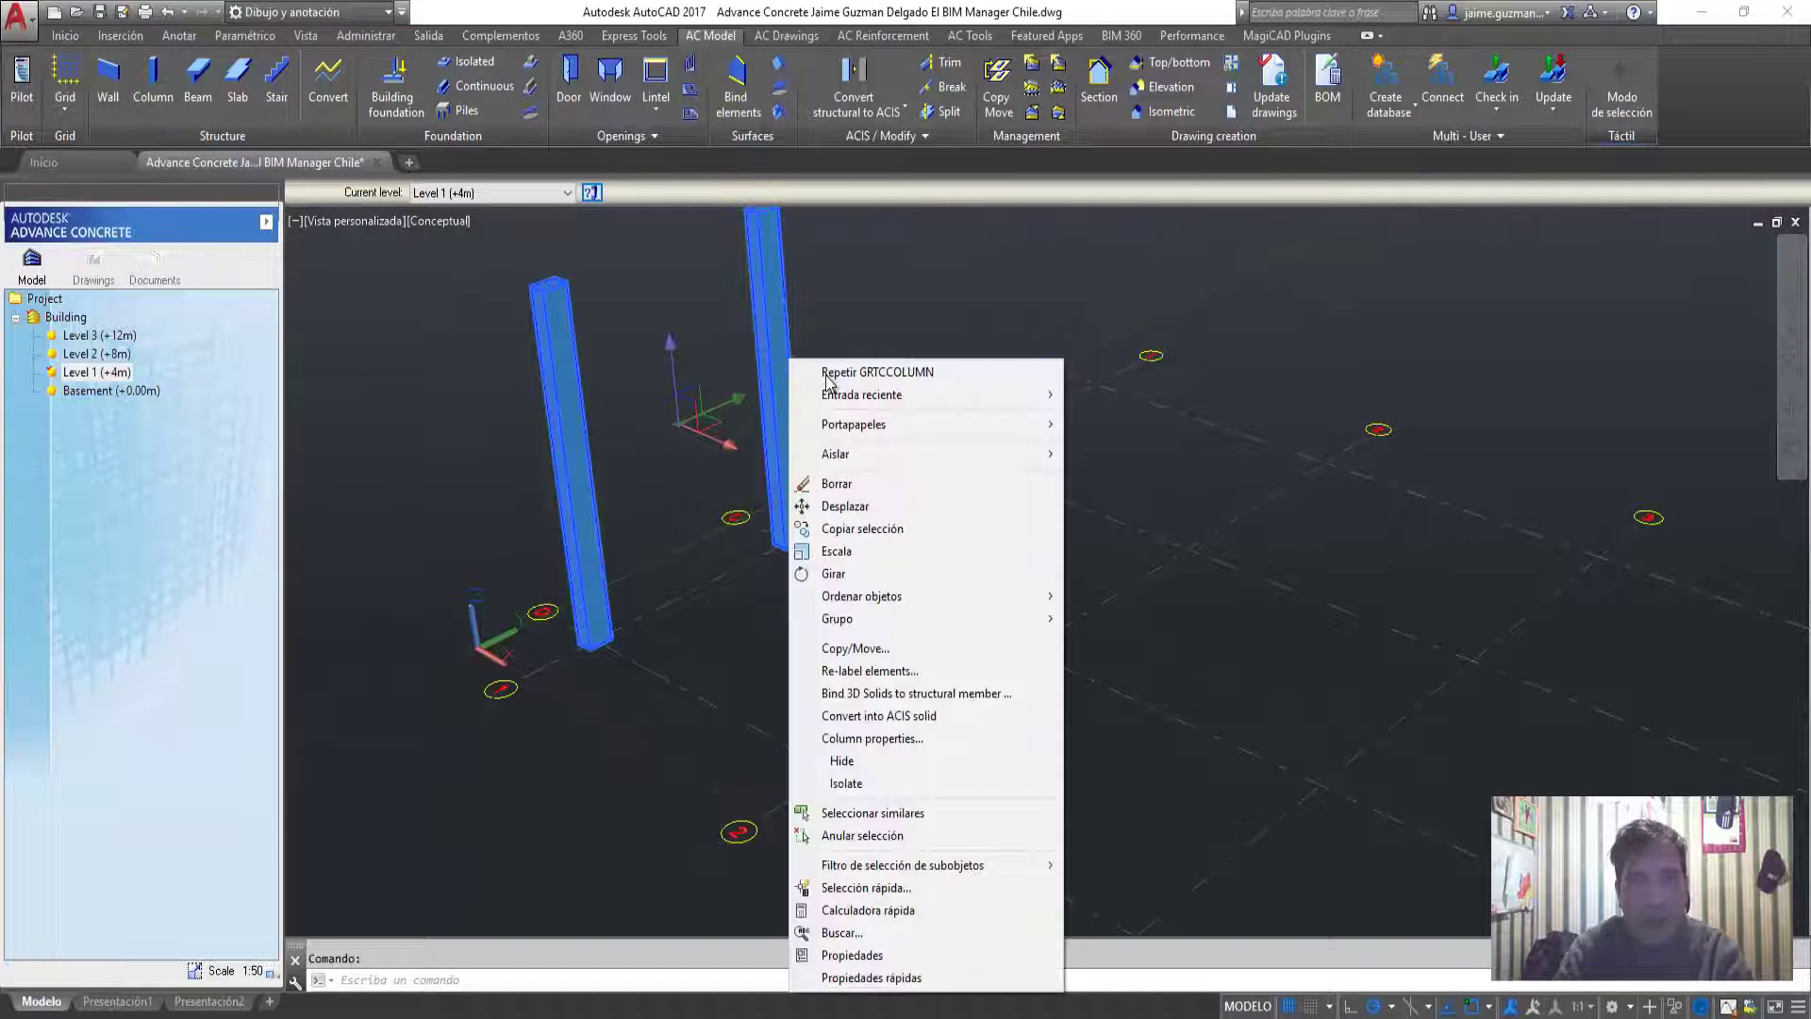
left_click(816, 528)
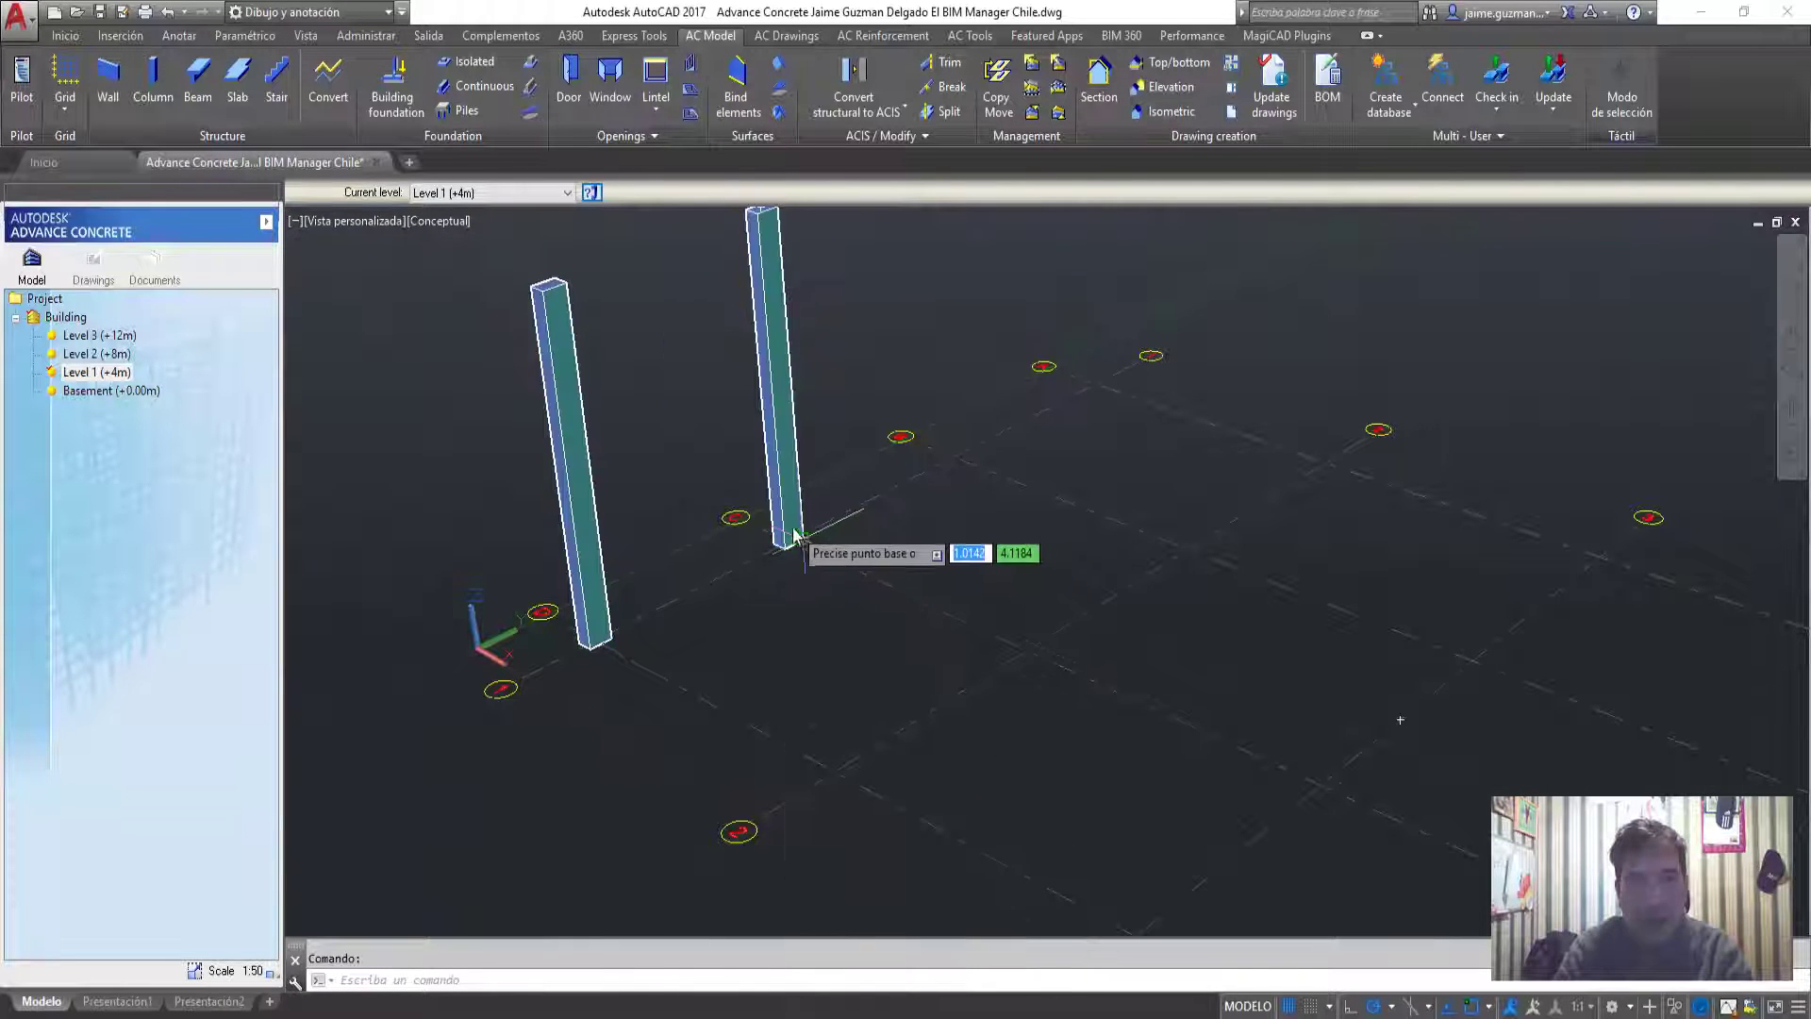
scroll(825, 623, "down", 2)
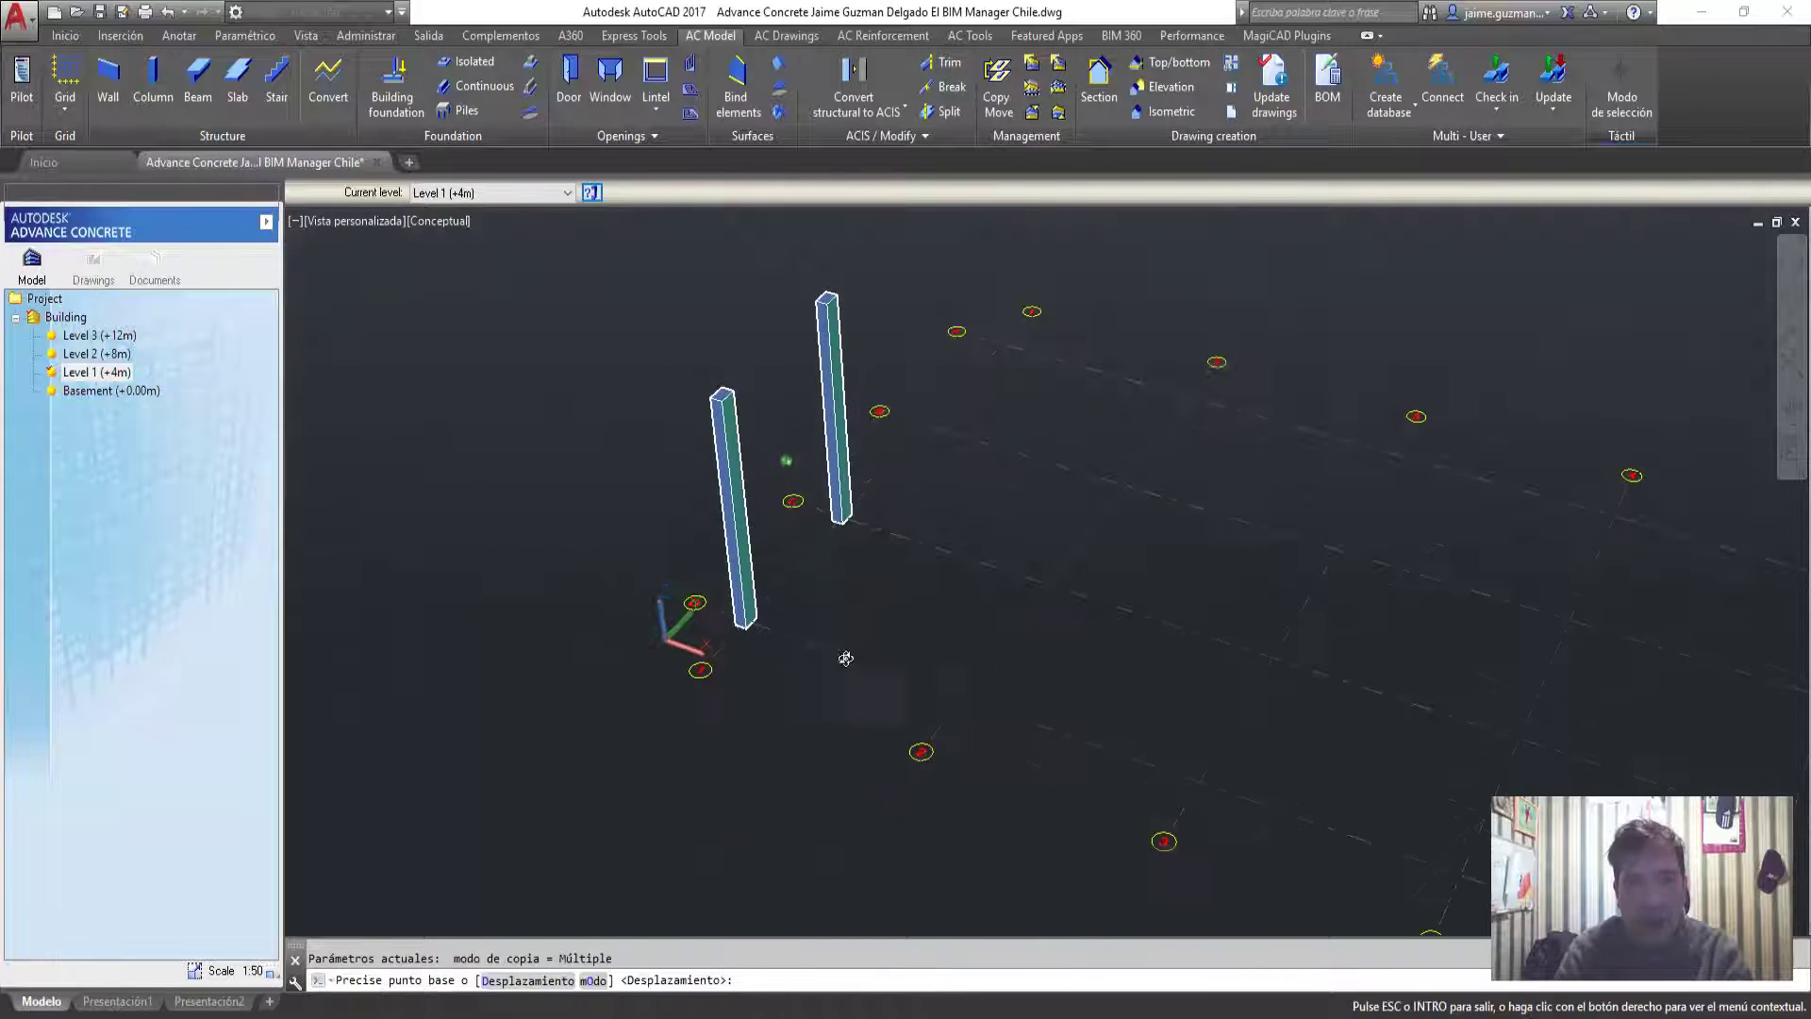
scroll(845, 654, "up", 3)
scroll(660, 566, "up", 1)
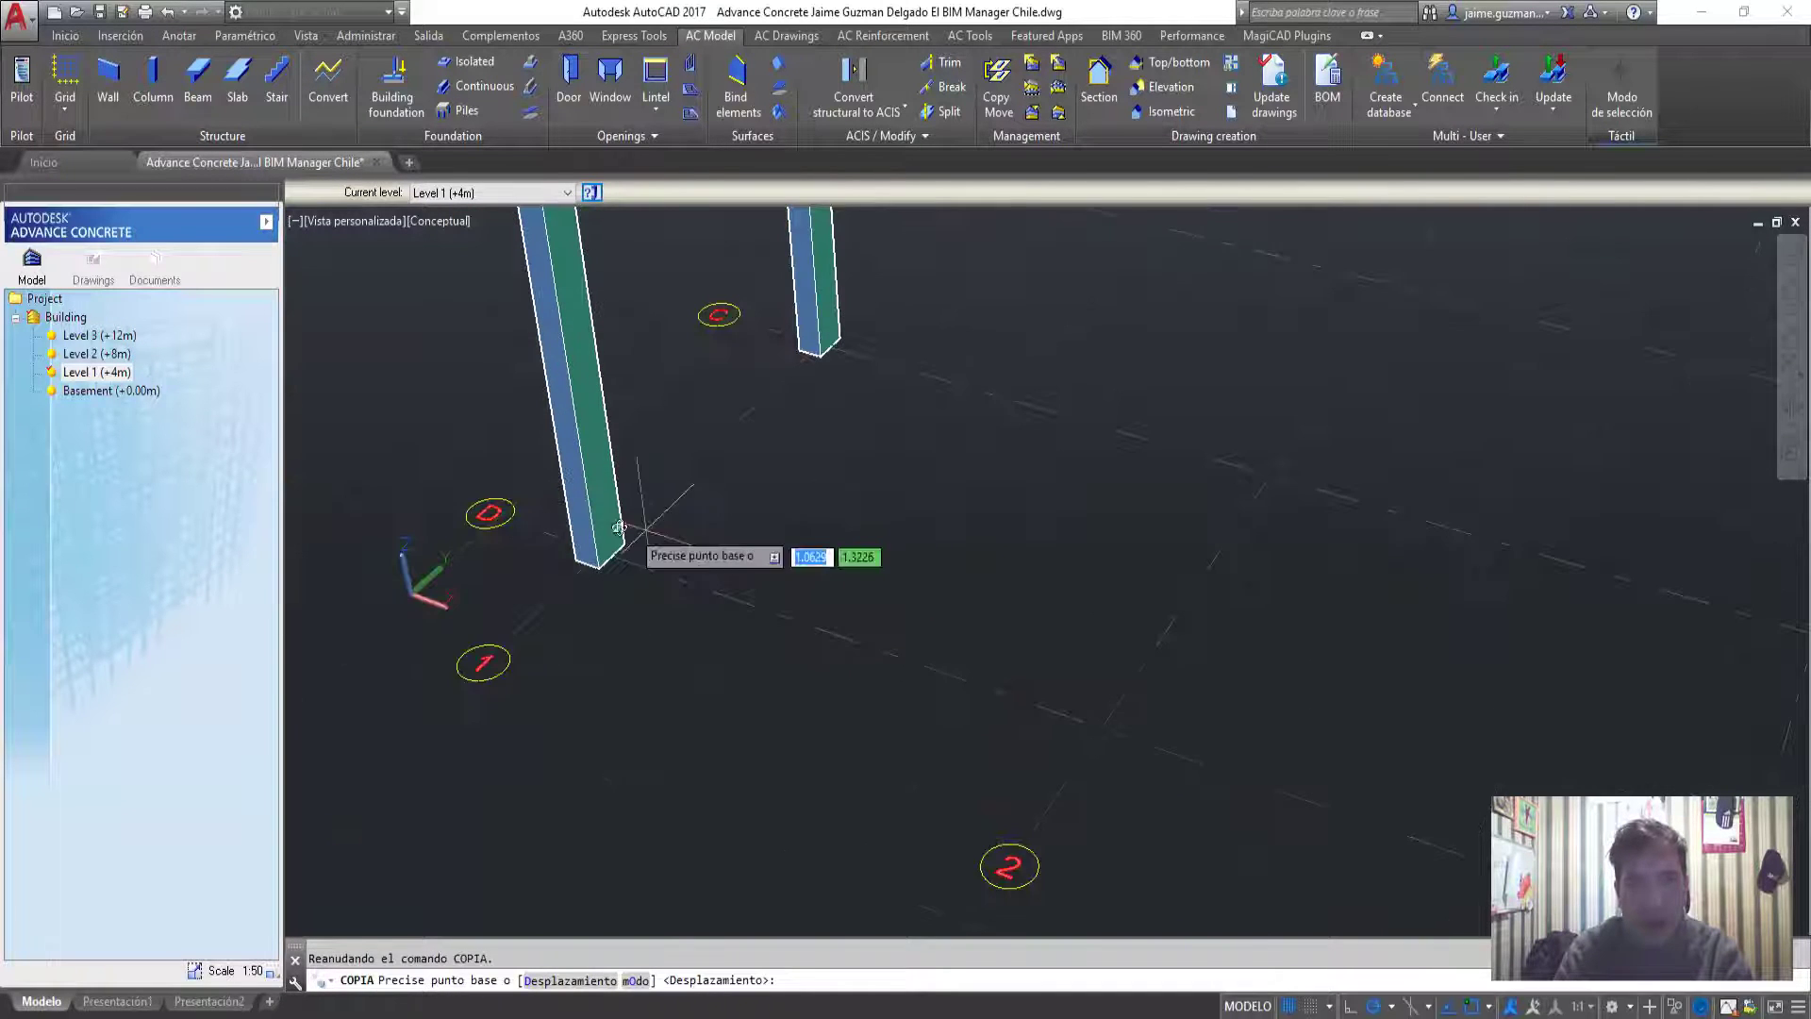
left_click(602, 552)
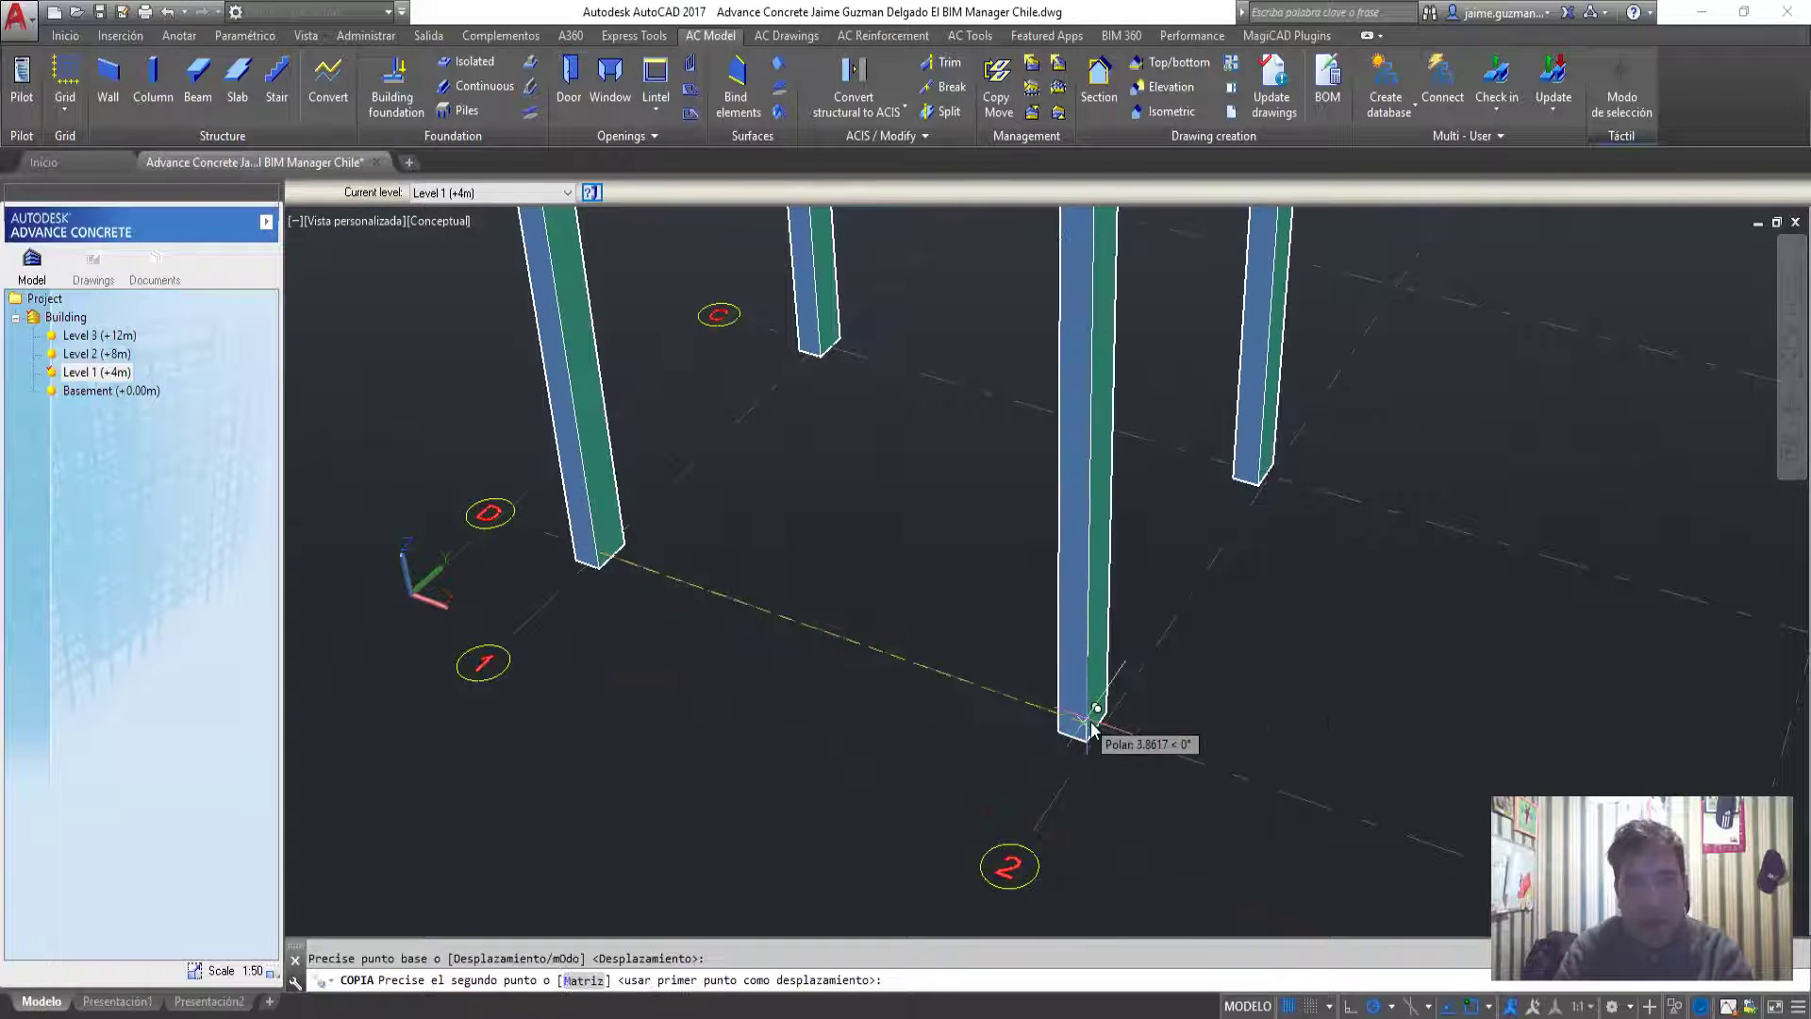
left_click(1105, 734)
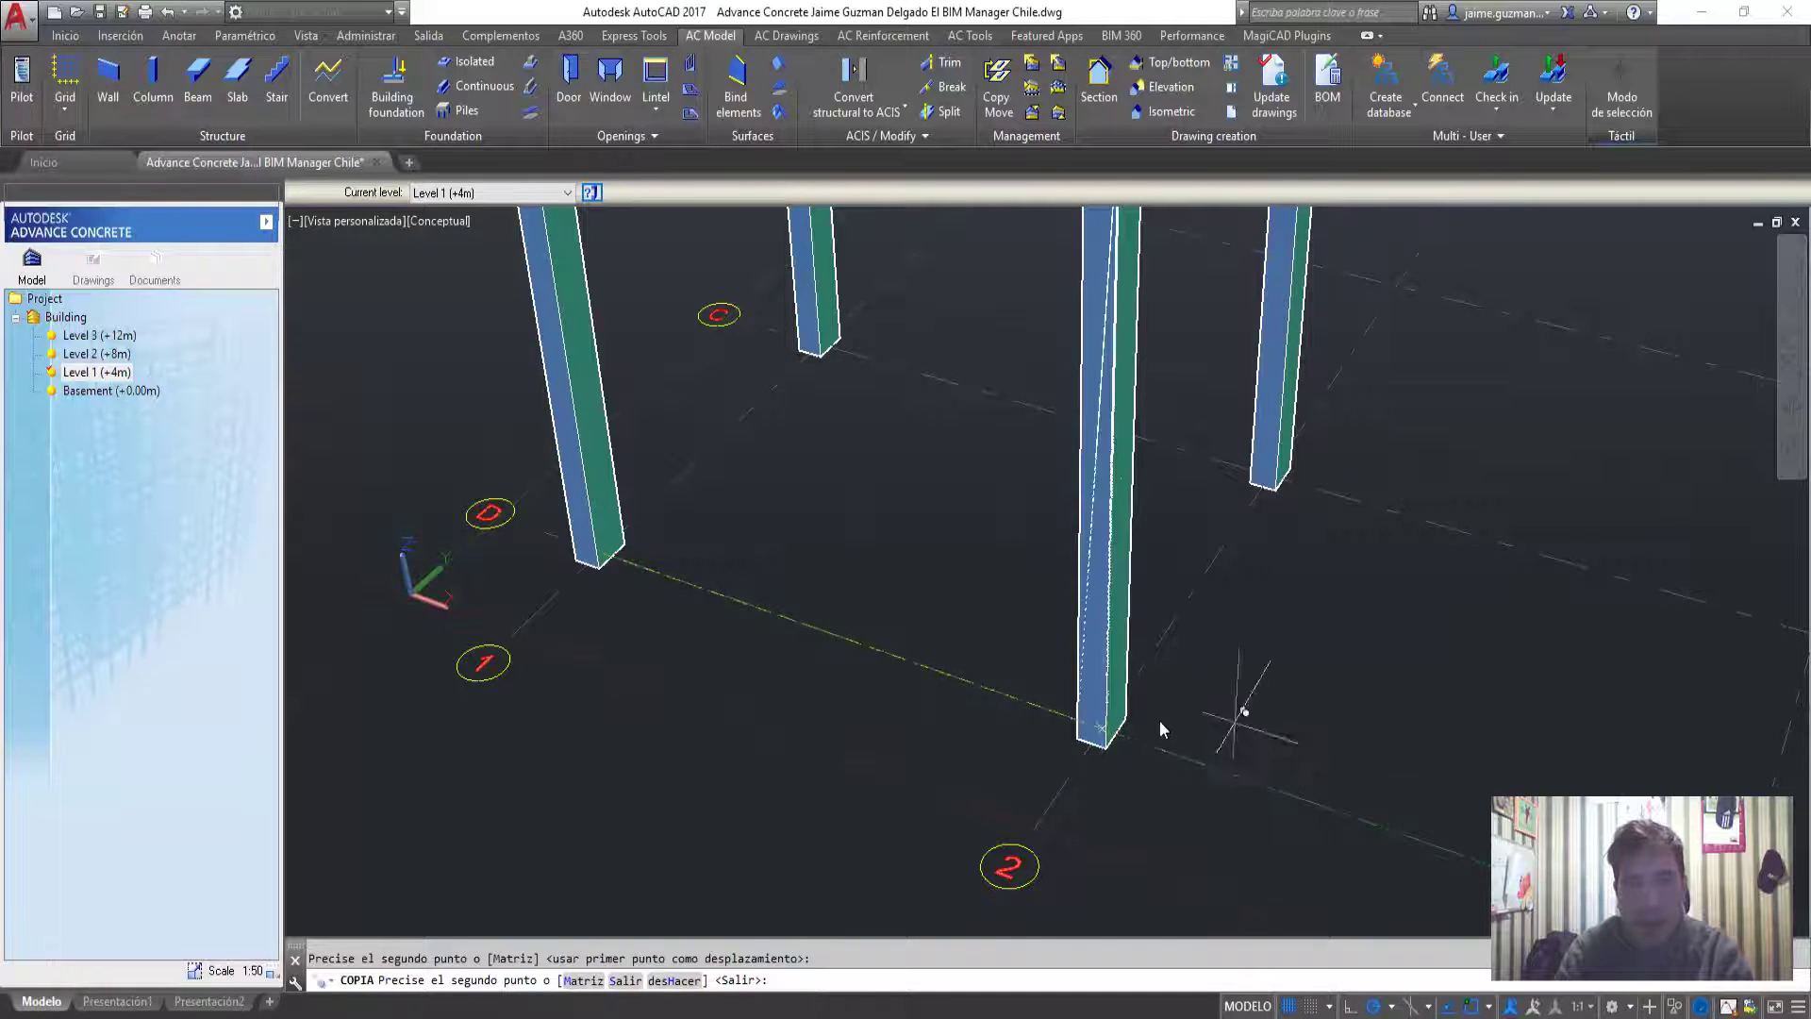
scroll(717, 597, "down", 2)
scroll(800, 651, "down", 1)
middle_click_drag(800, 657, 1162, 672, "shift")
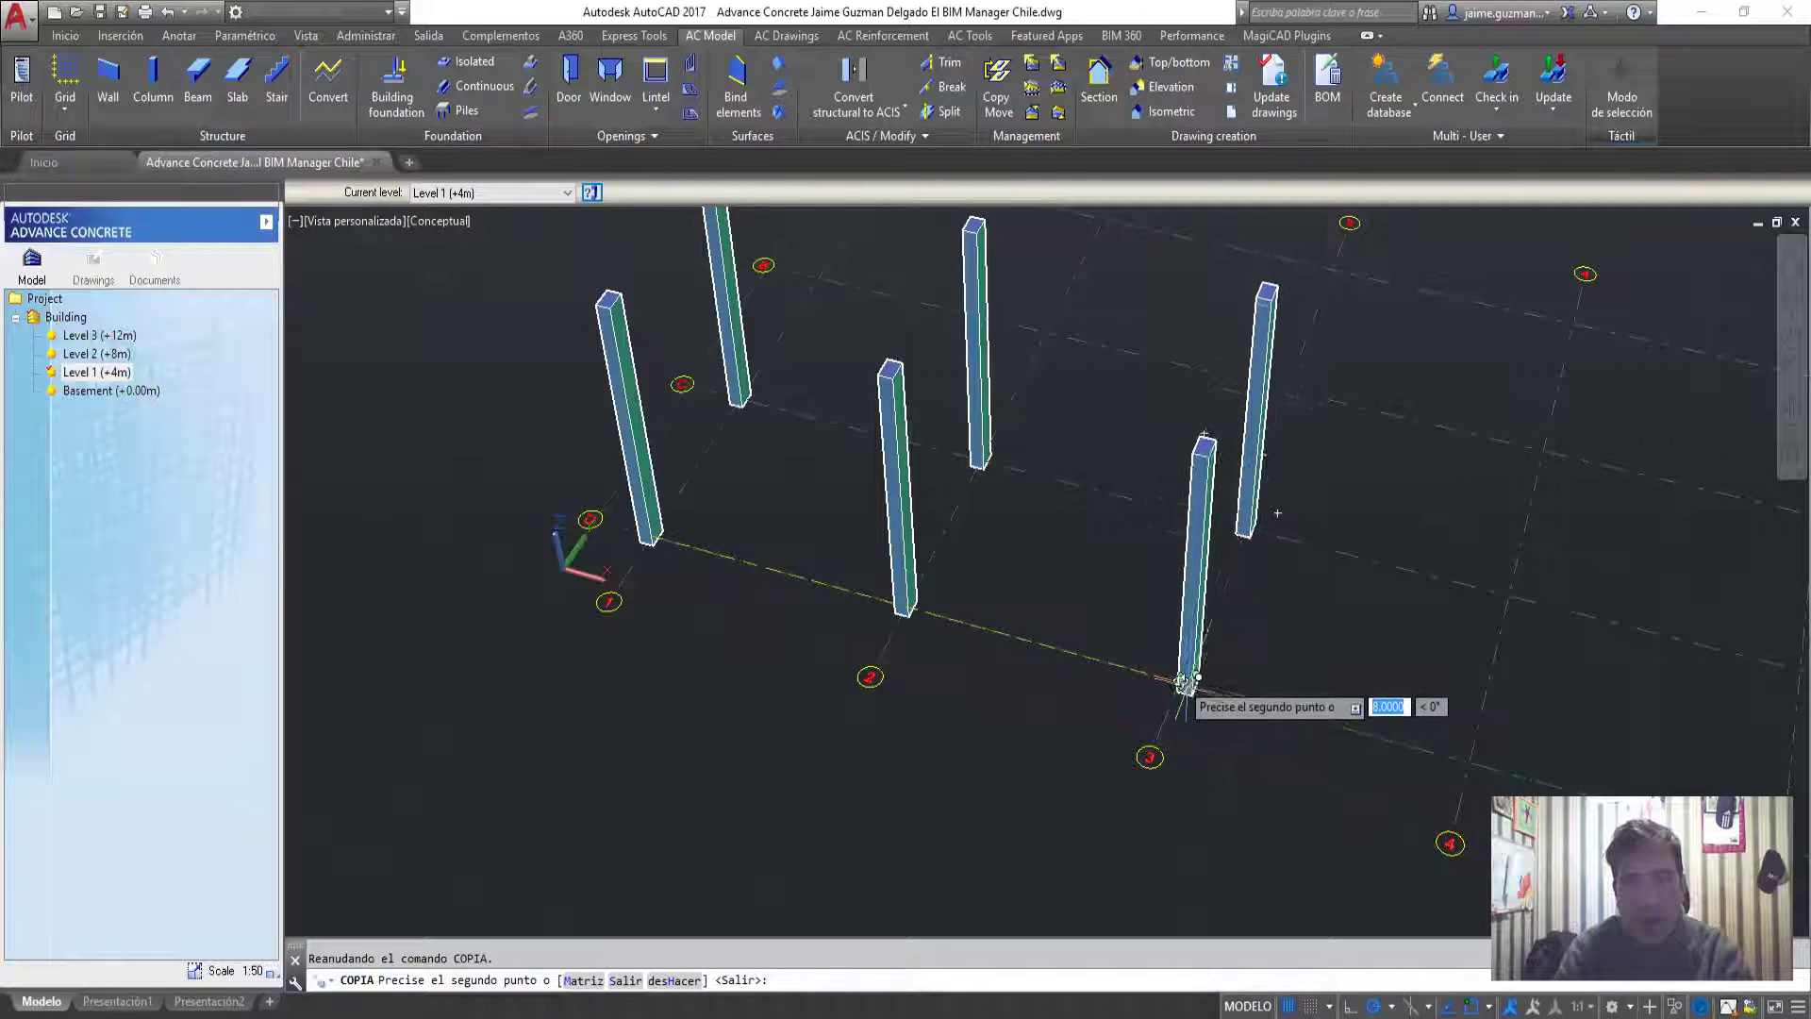
middle_click_drag(1017, 582, 679, 434, "shift")
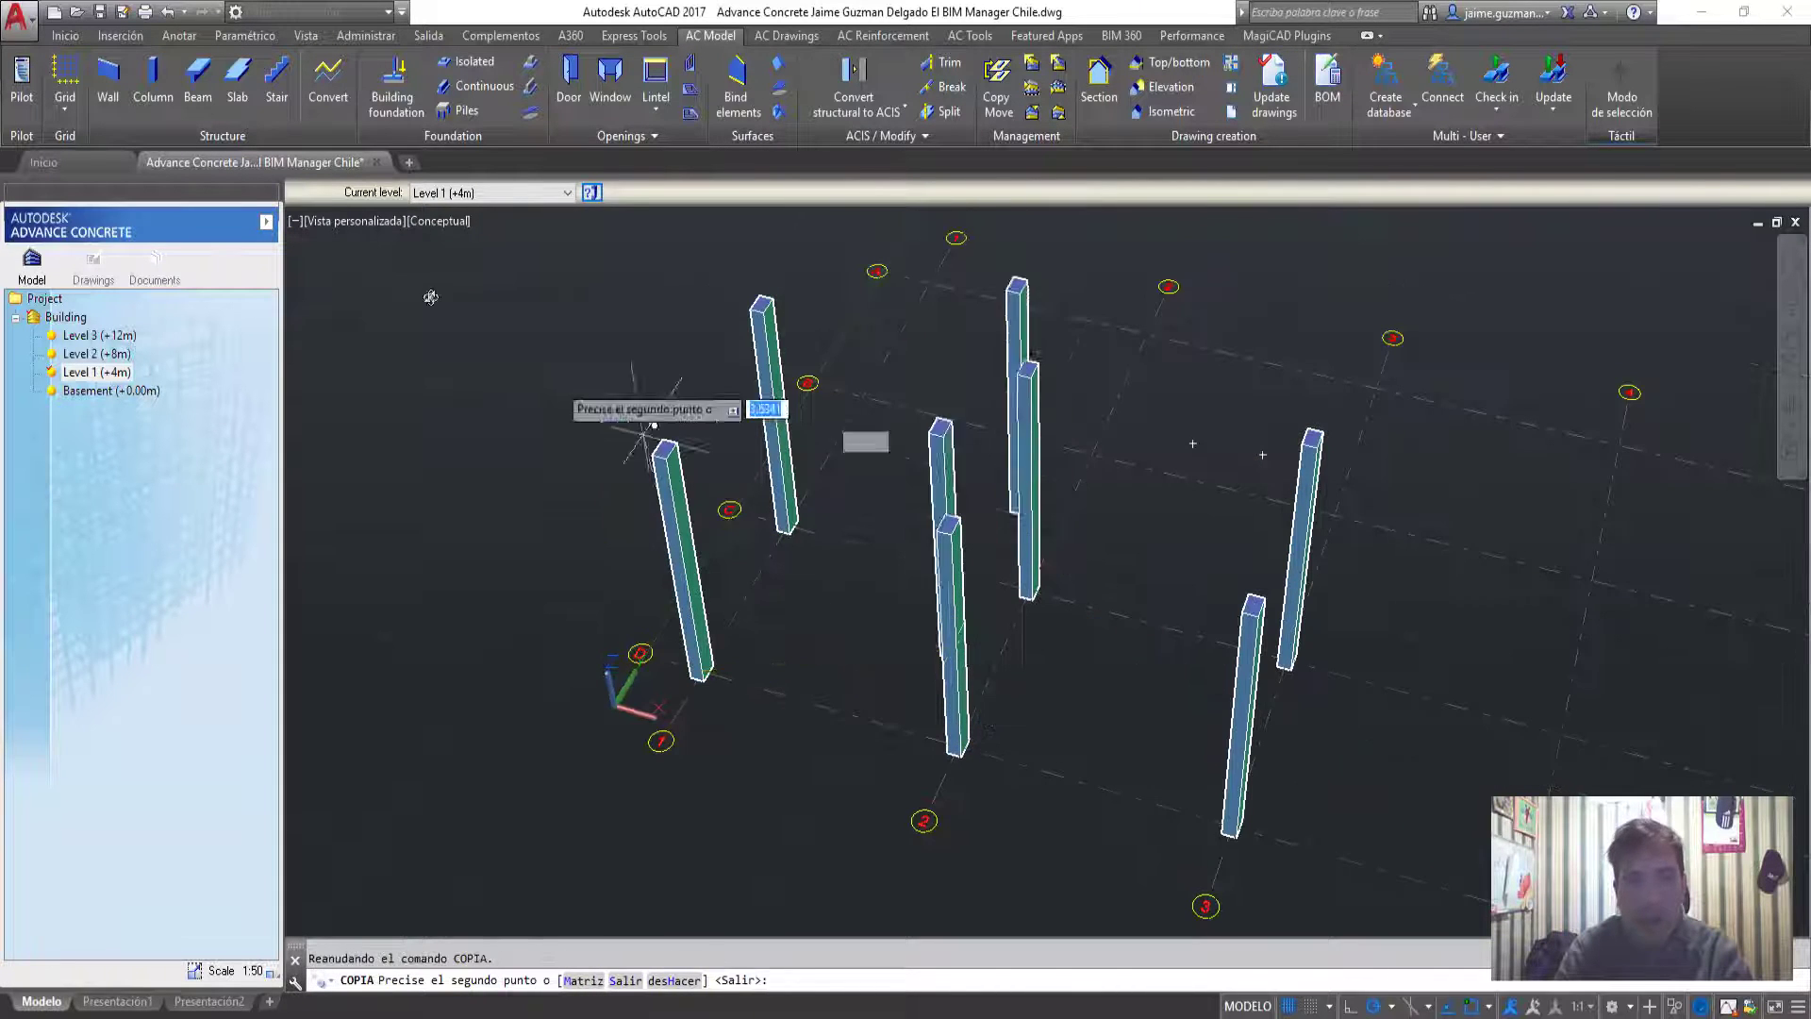
left_click(200, 85)
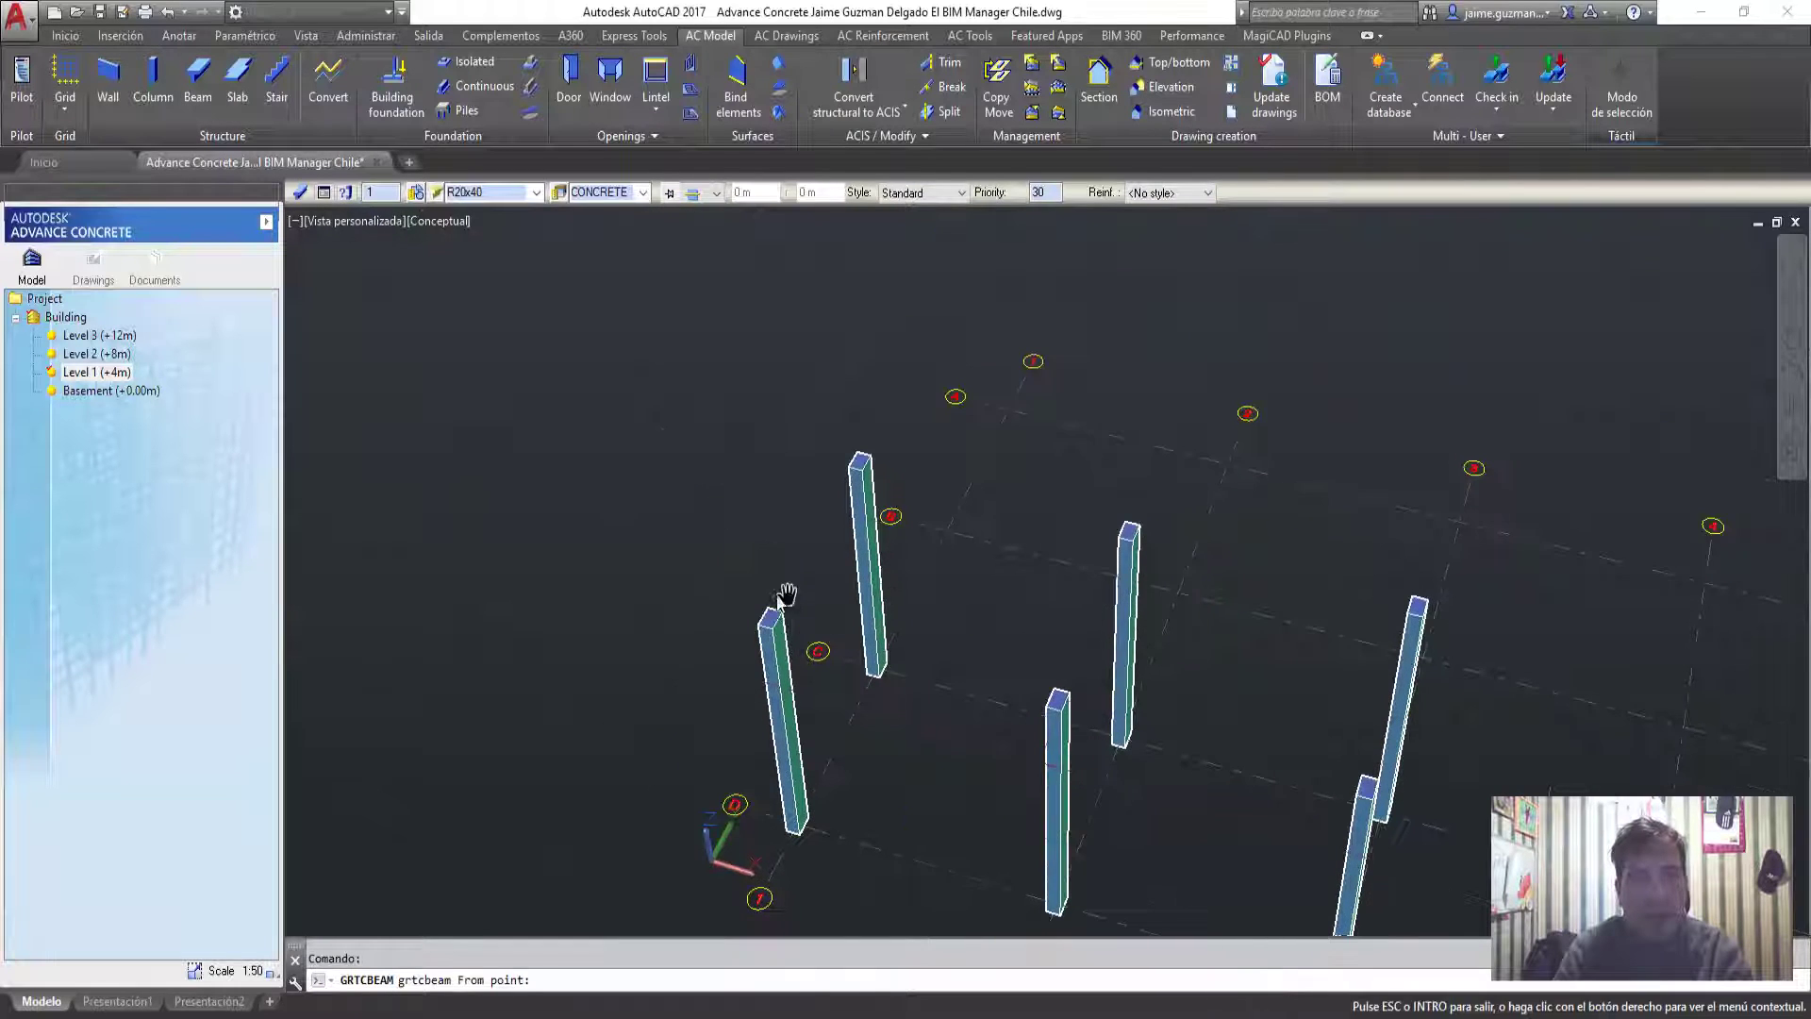
Draw a beam from the left column's top to the right column's top
middle_click_drag(695, 446, 647, 586, "shift")
scroll(681, 425, "up", 5)
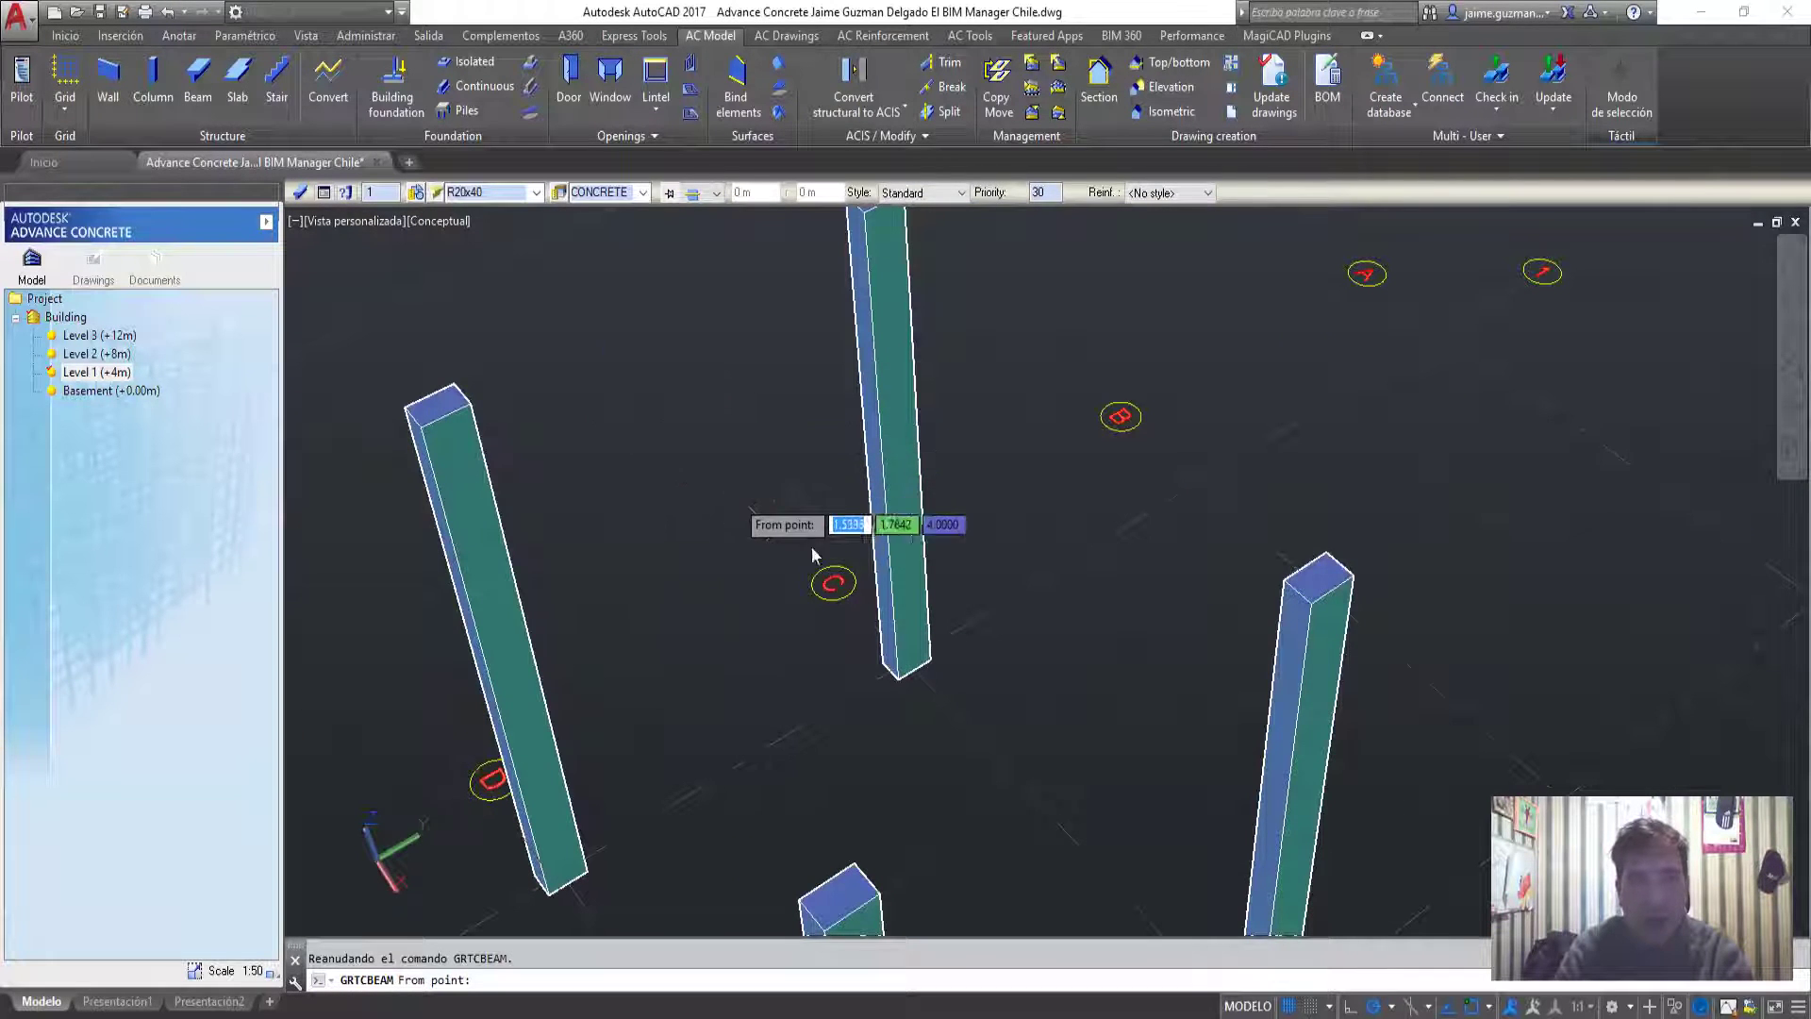
mouse_move(485, 343)
middle_mouse_down("shift")
mouse_move(780, 497)
mouse_move(756, 509)
middle_mouse_up("shift")
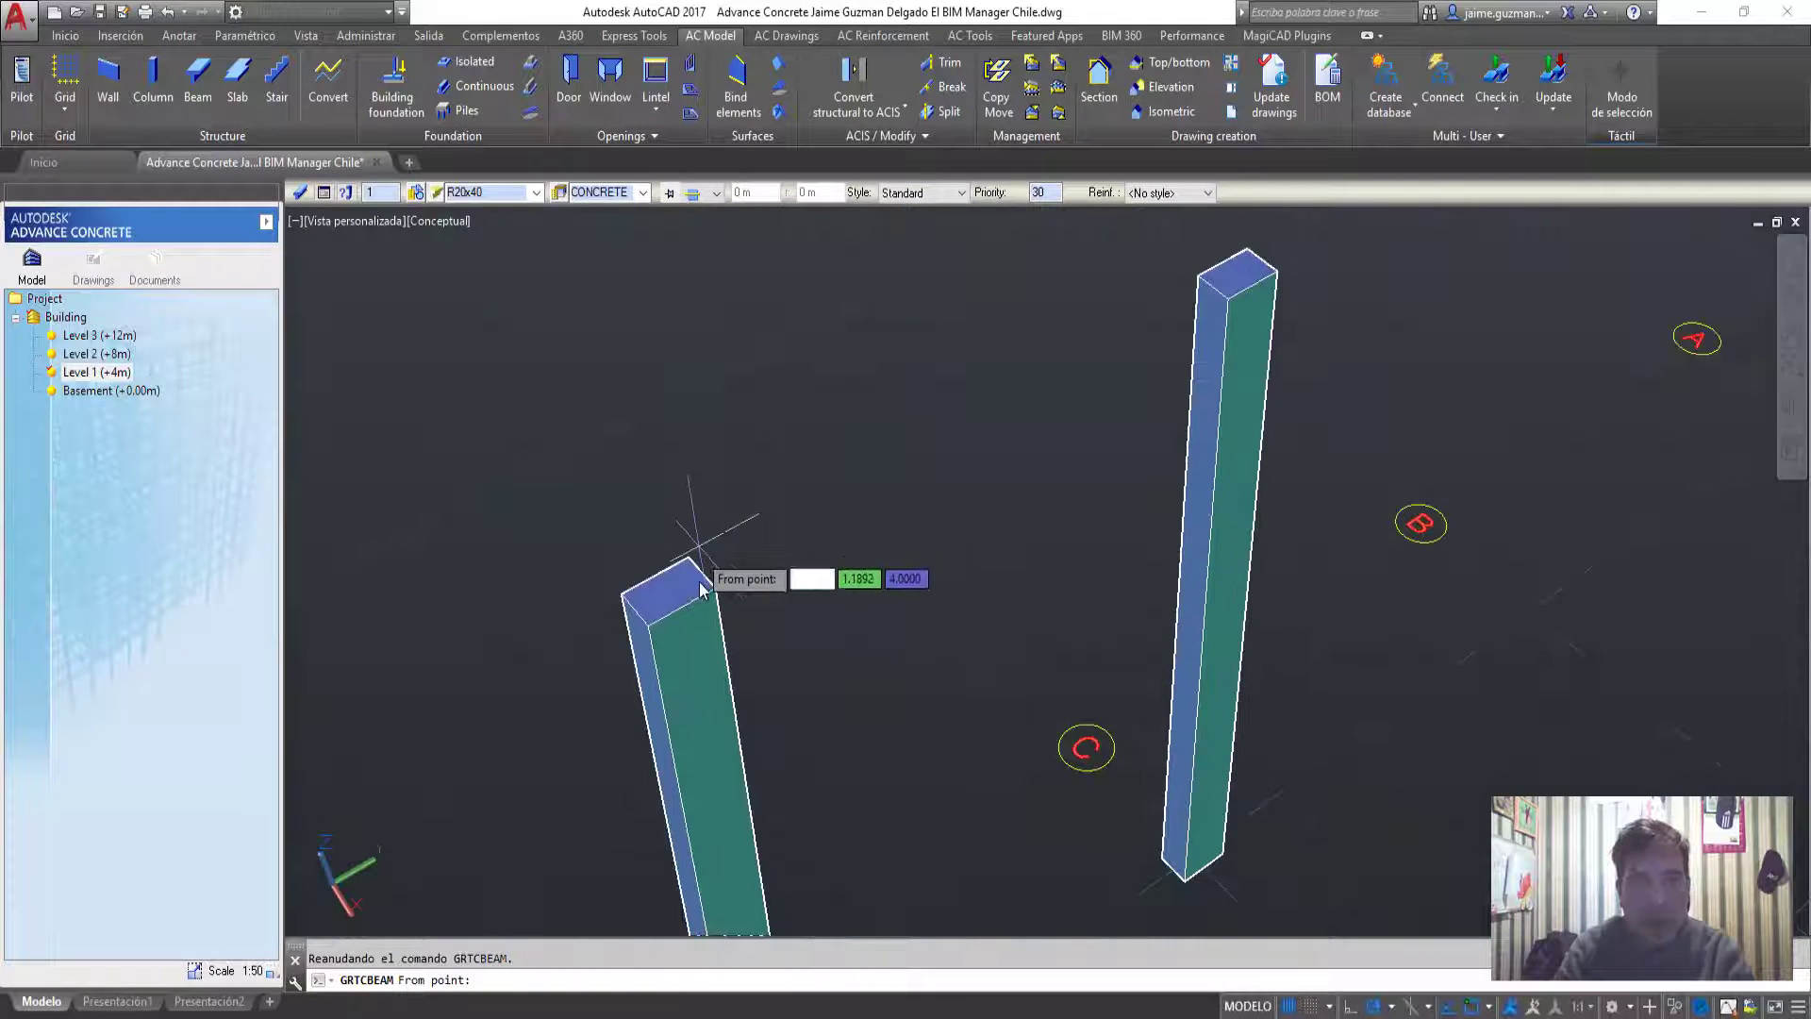
left_click(670, 591)
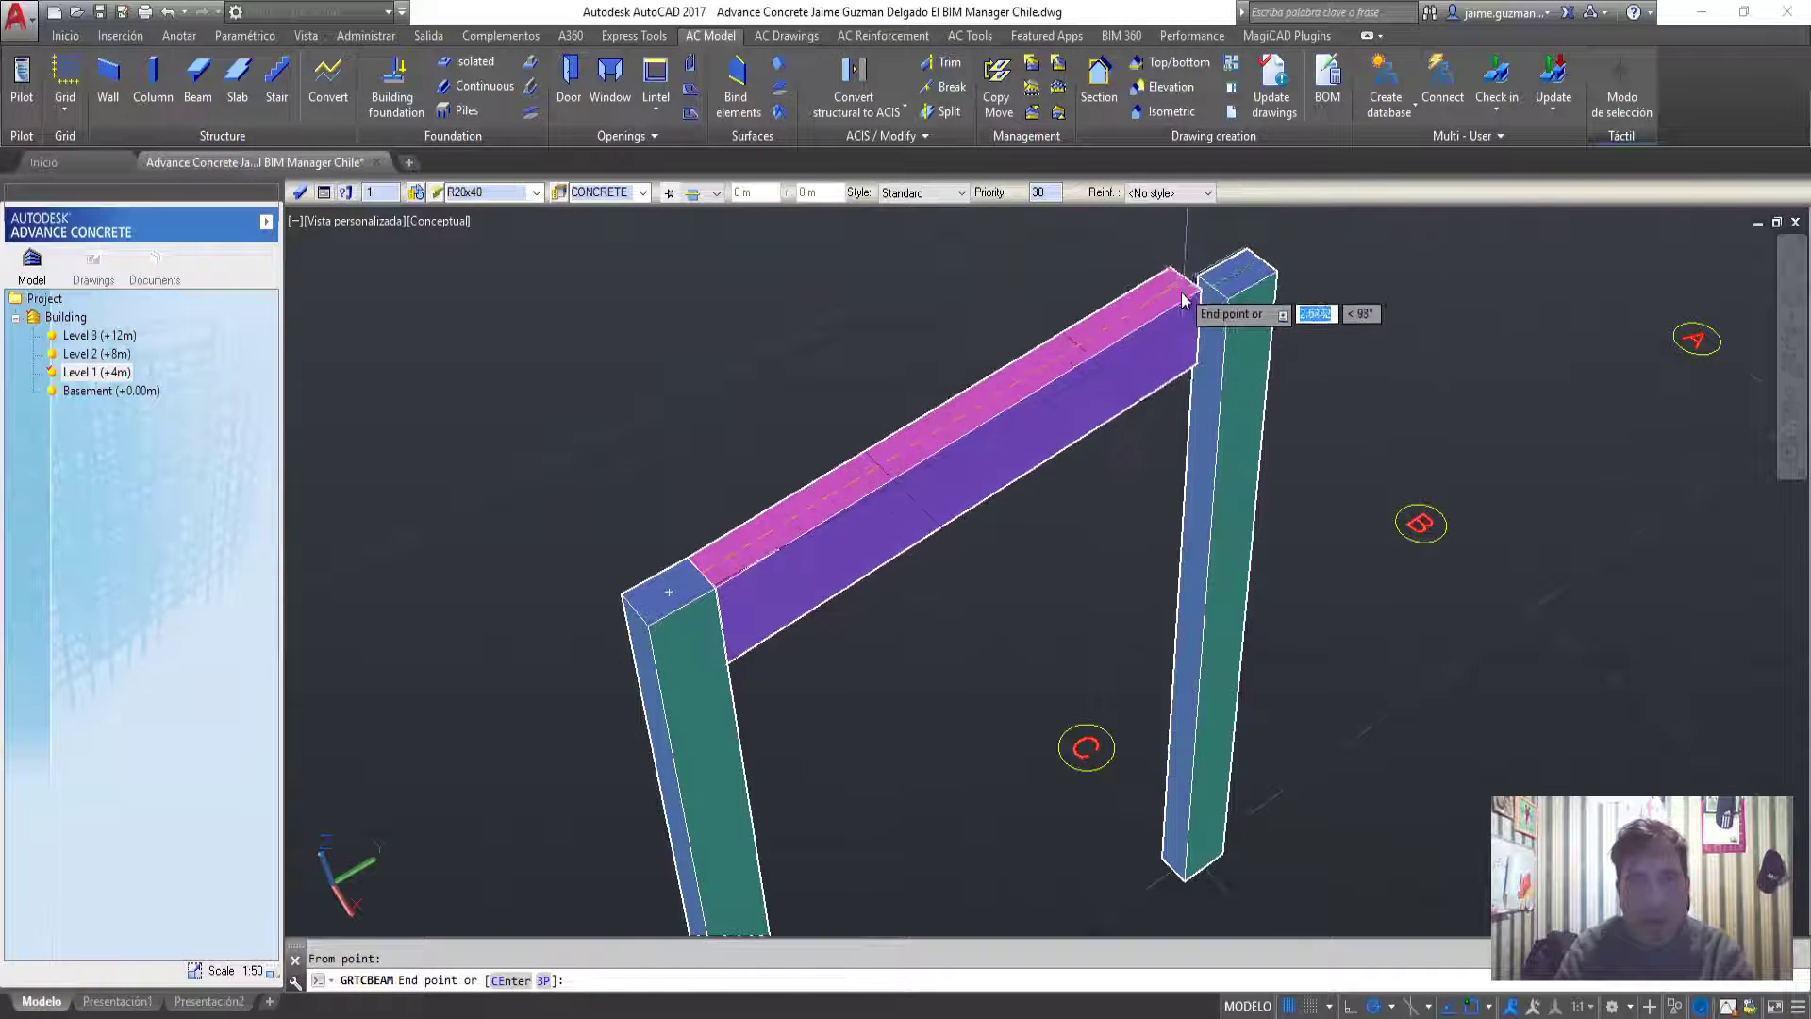
left_click(1214, 297)
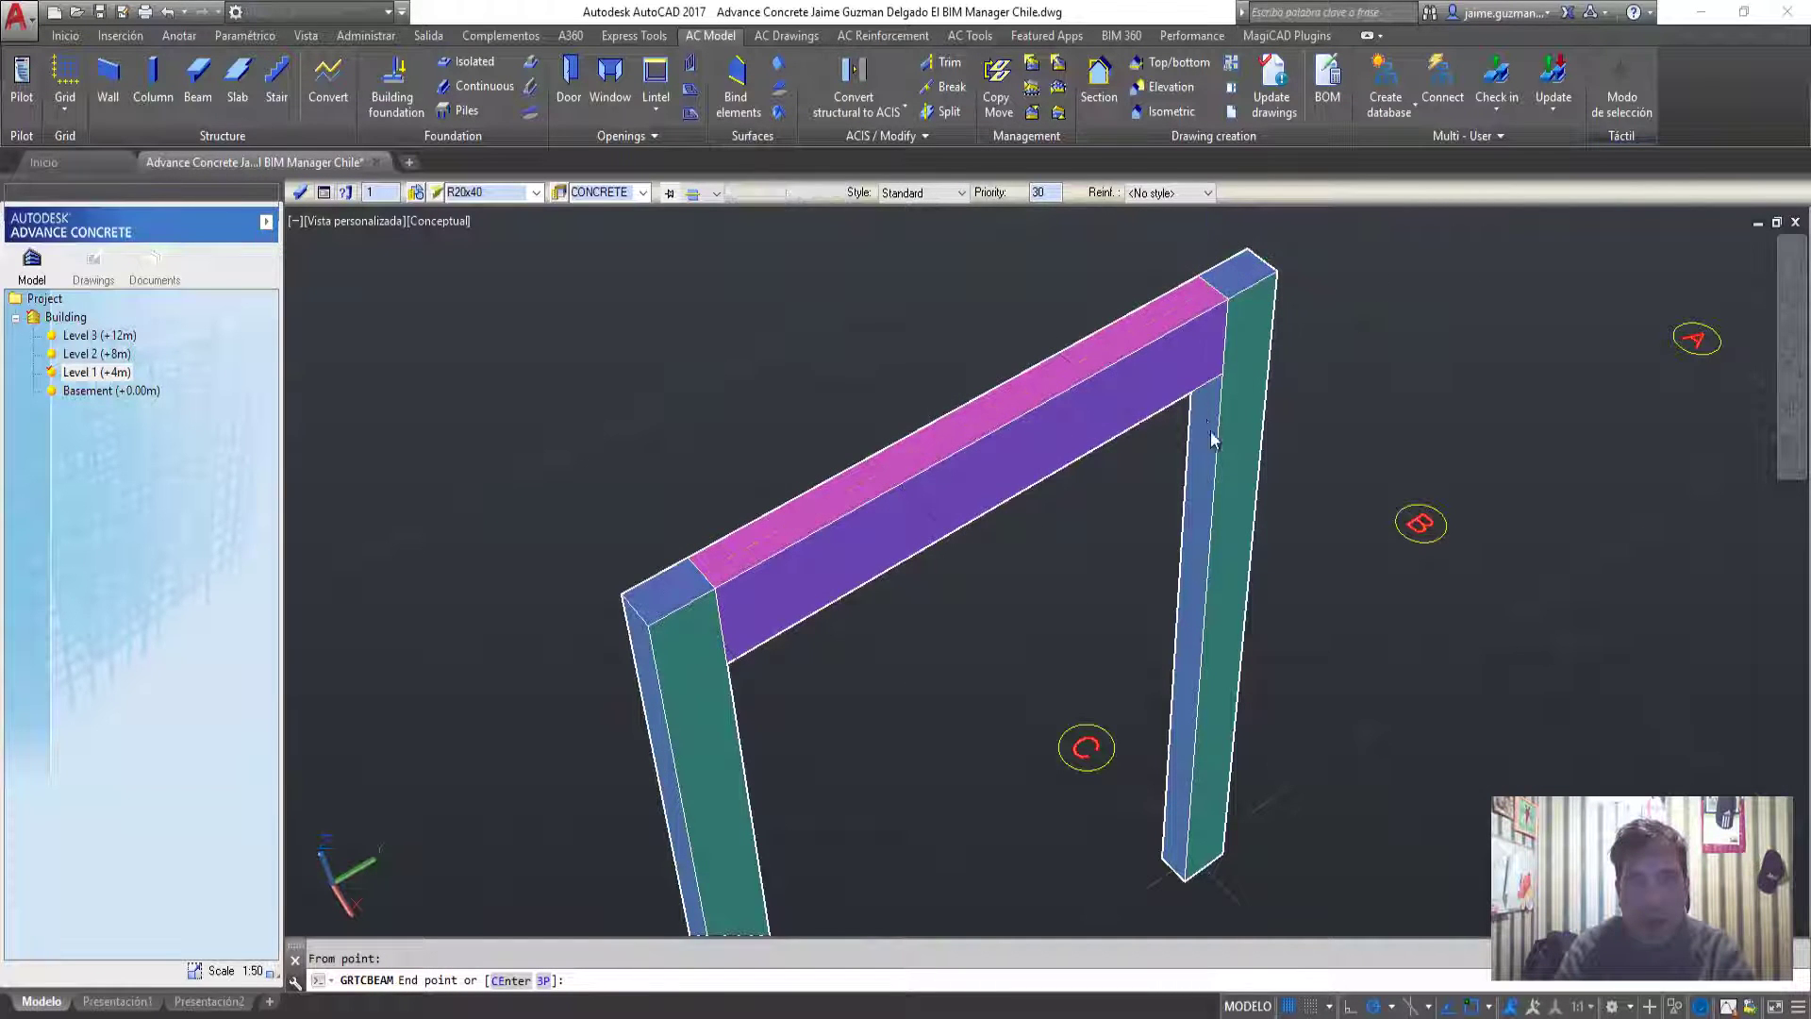
mouse_move(1205, 432)
middle_mouse_down("shift")
mouse_move(1153, 501)
mouse_move(934, 451)
middle_mouse_up("shift")
key("Escape")
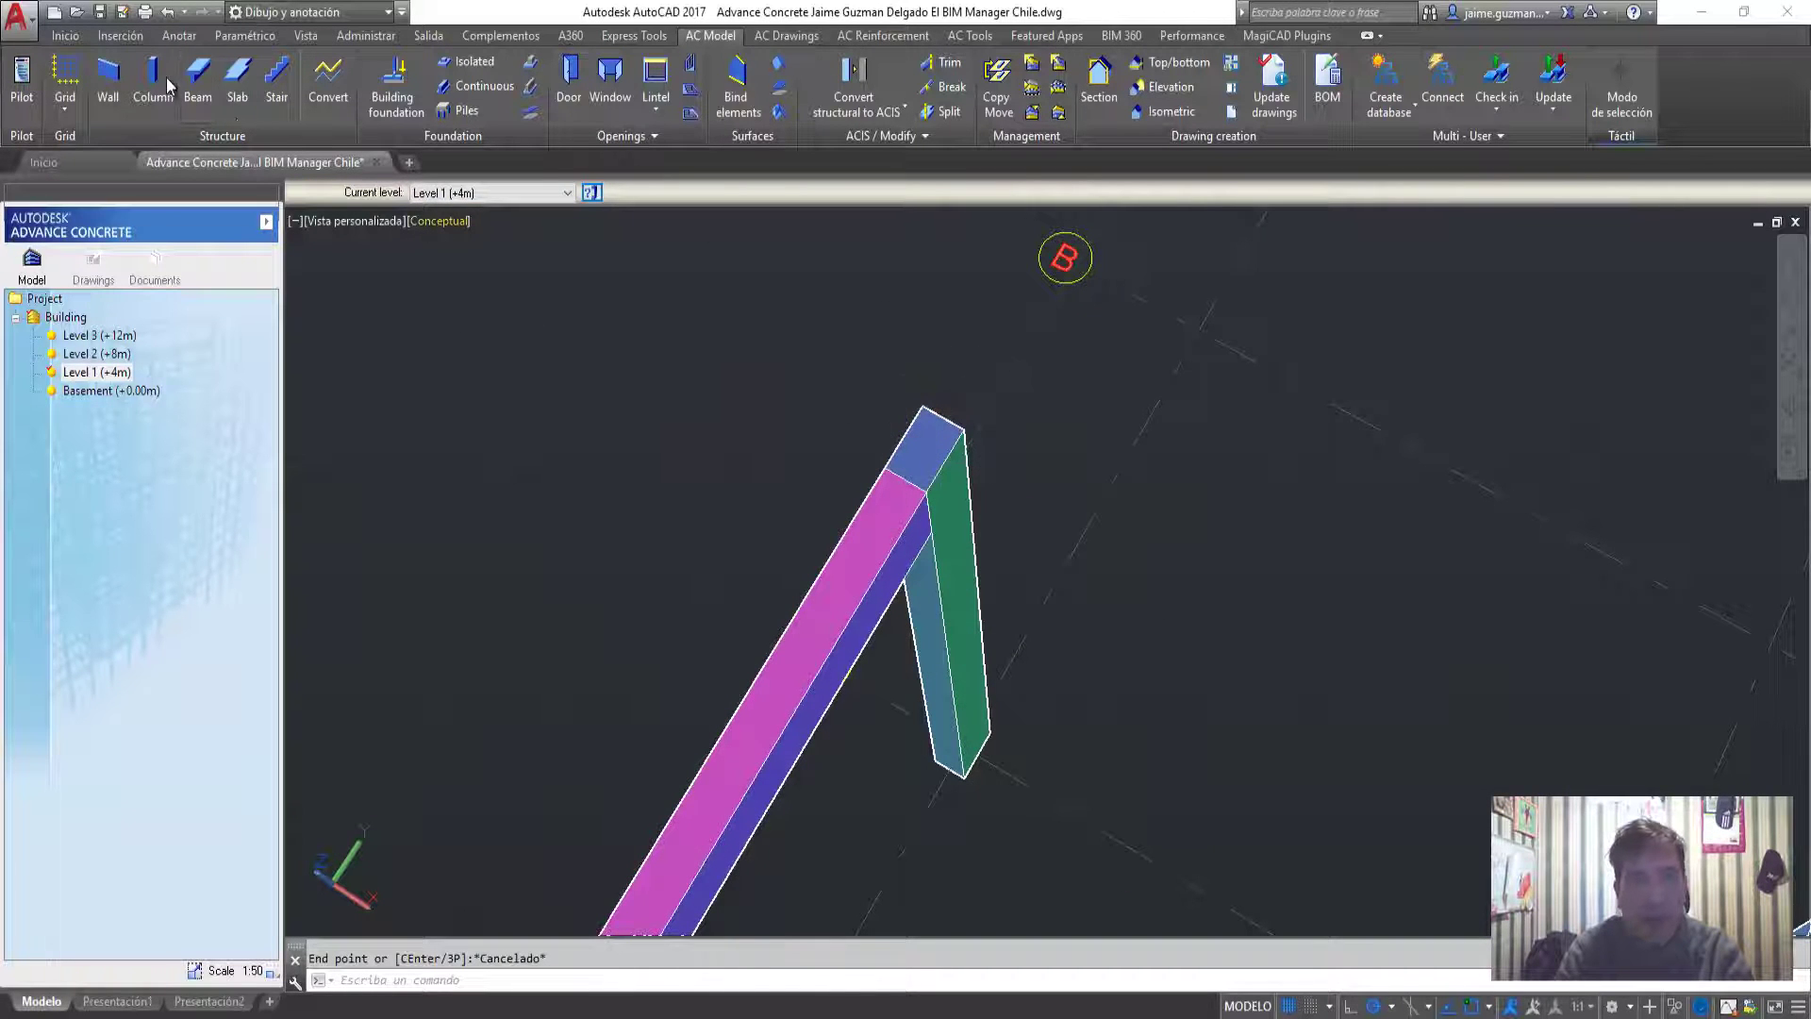
Start another beam at a column top, then cancel it
key("Return")
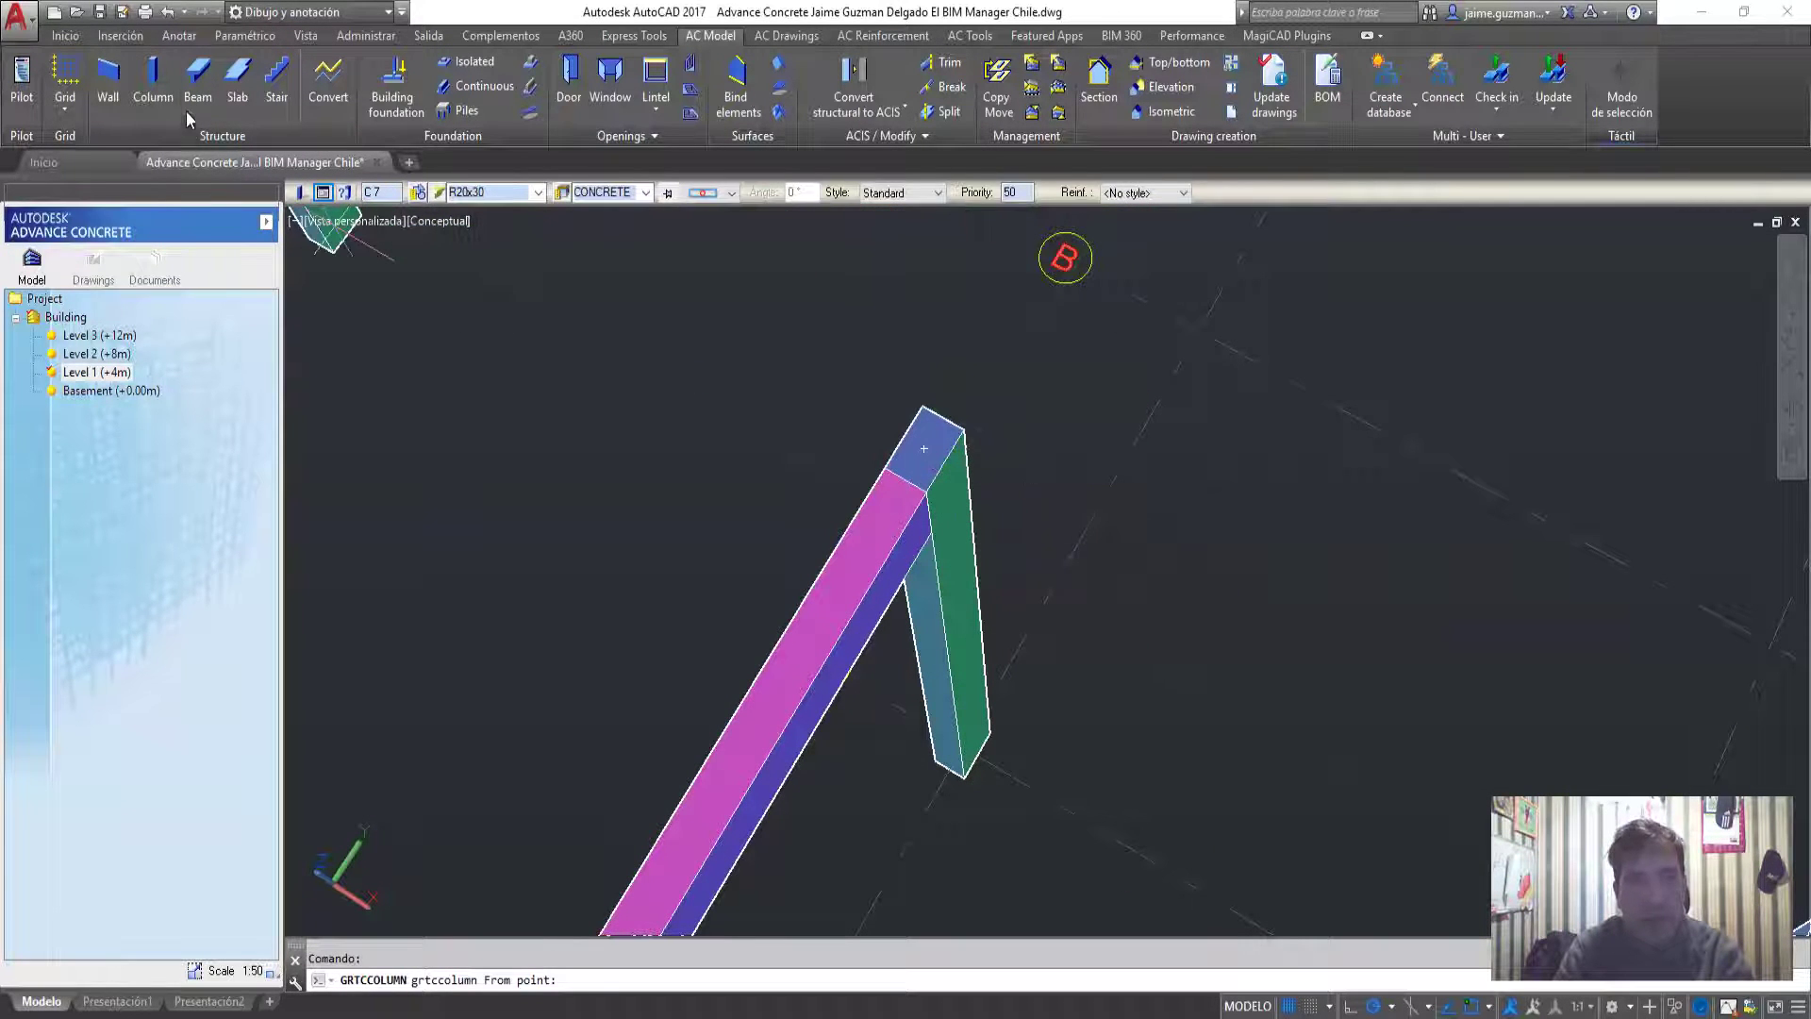
left_click(192, 111)
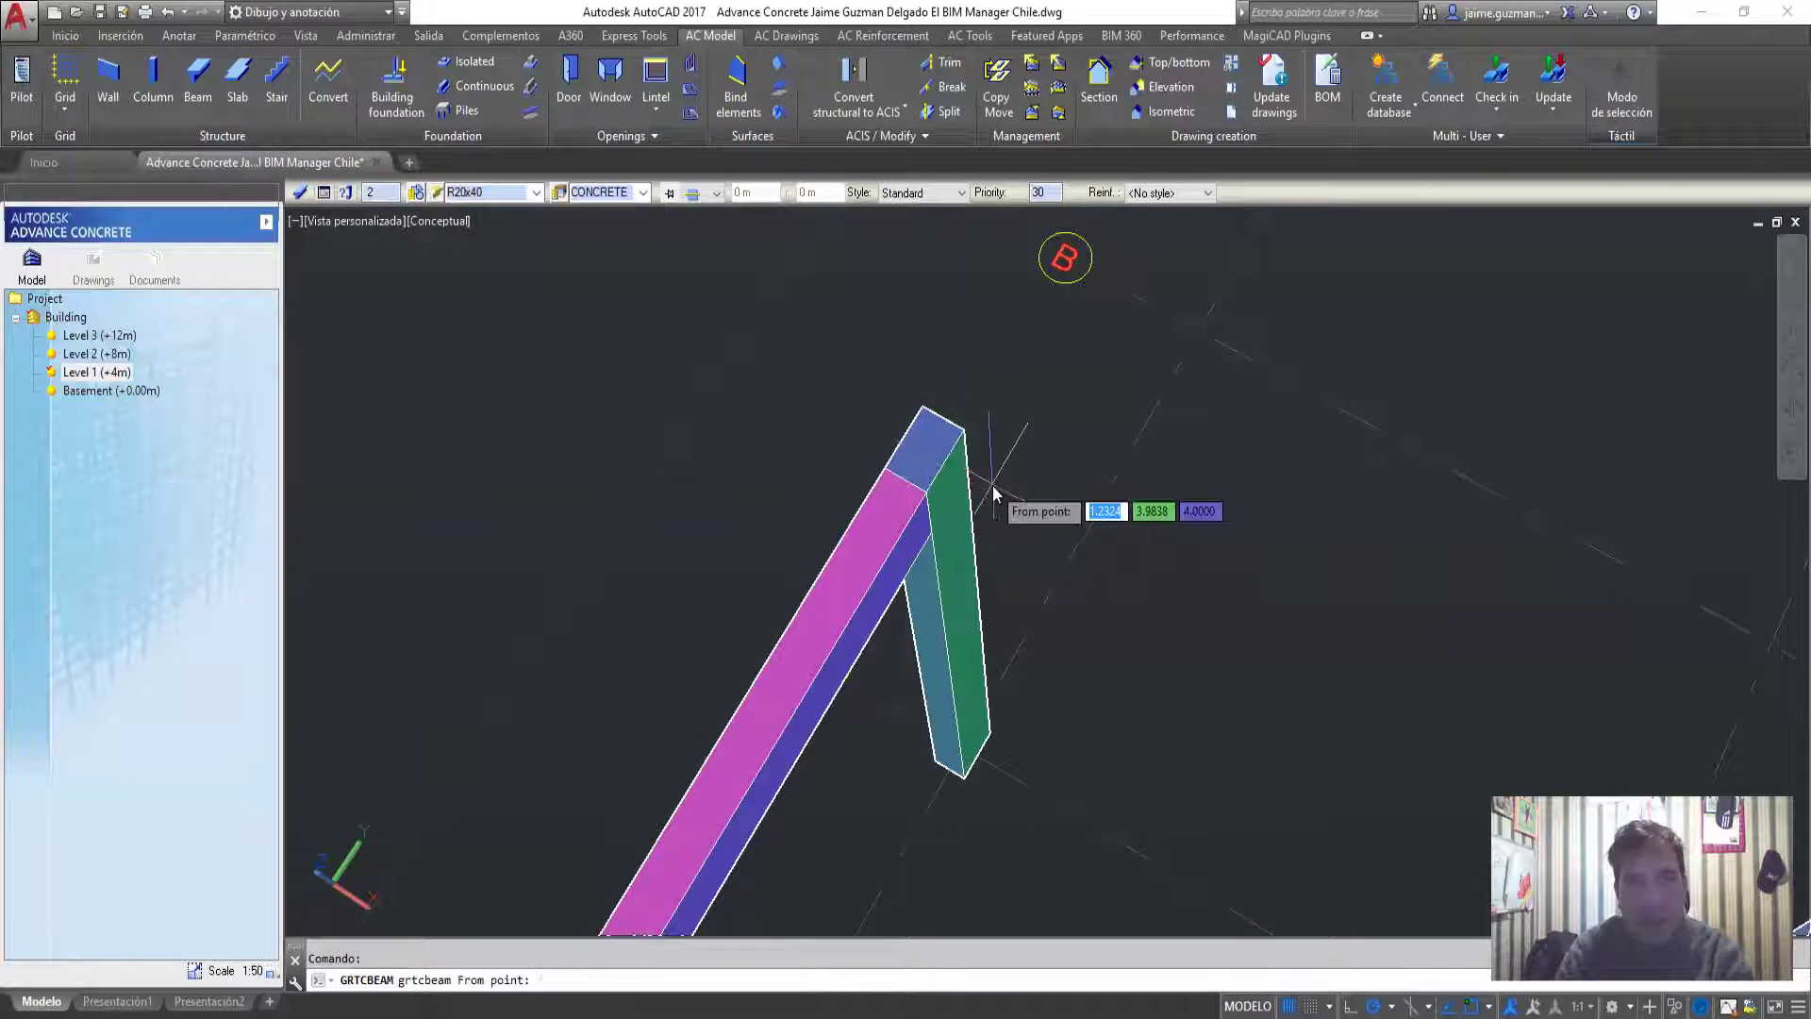
left_click(946, 474)
mouse_move(1037, 585)
middle_mouse_down("shift")
mouse_move(851, 454)
mouse_move(950, 619)
middle_mouse_up("shift")
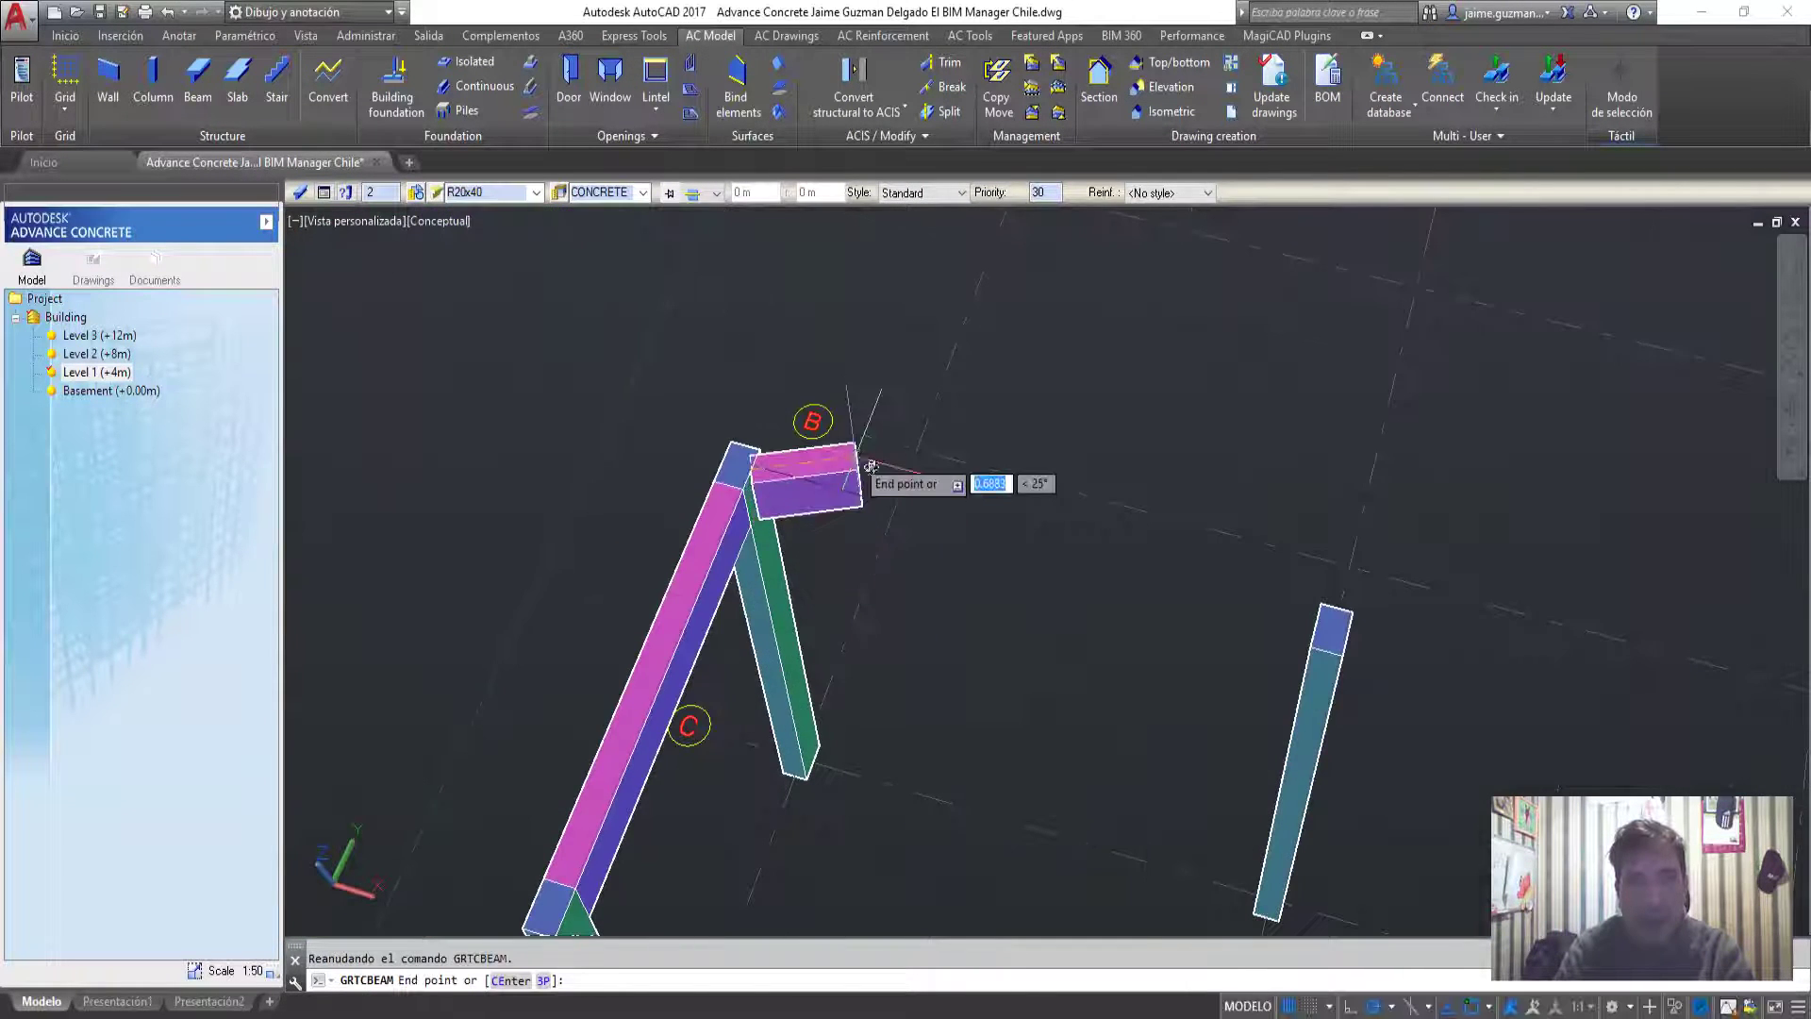
key("Escape")
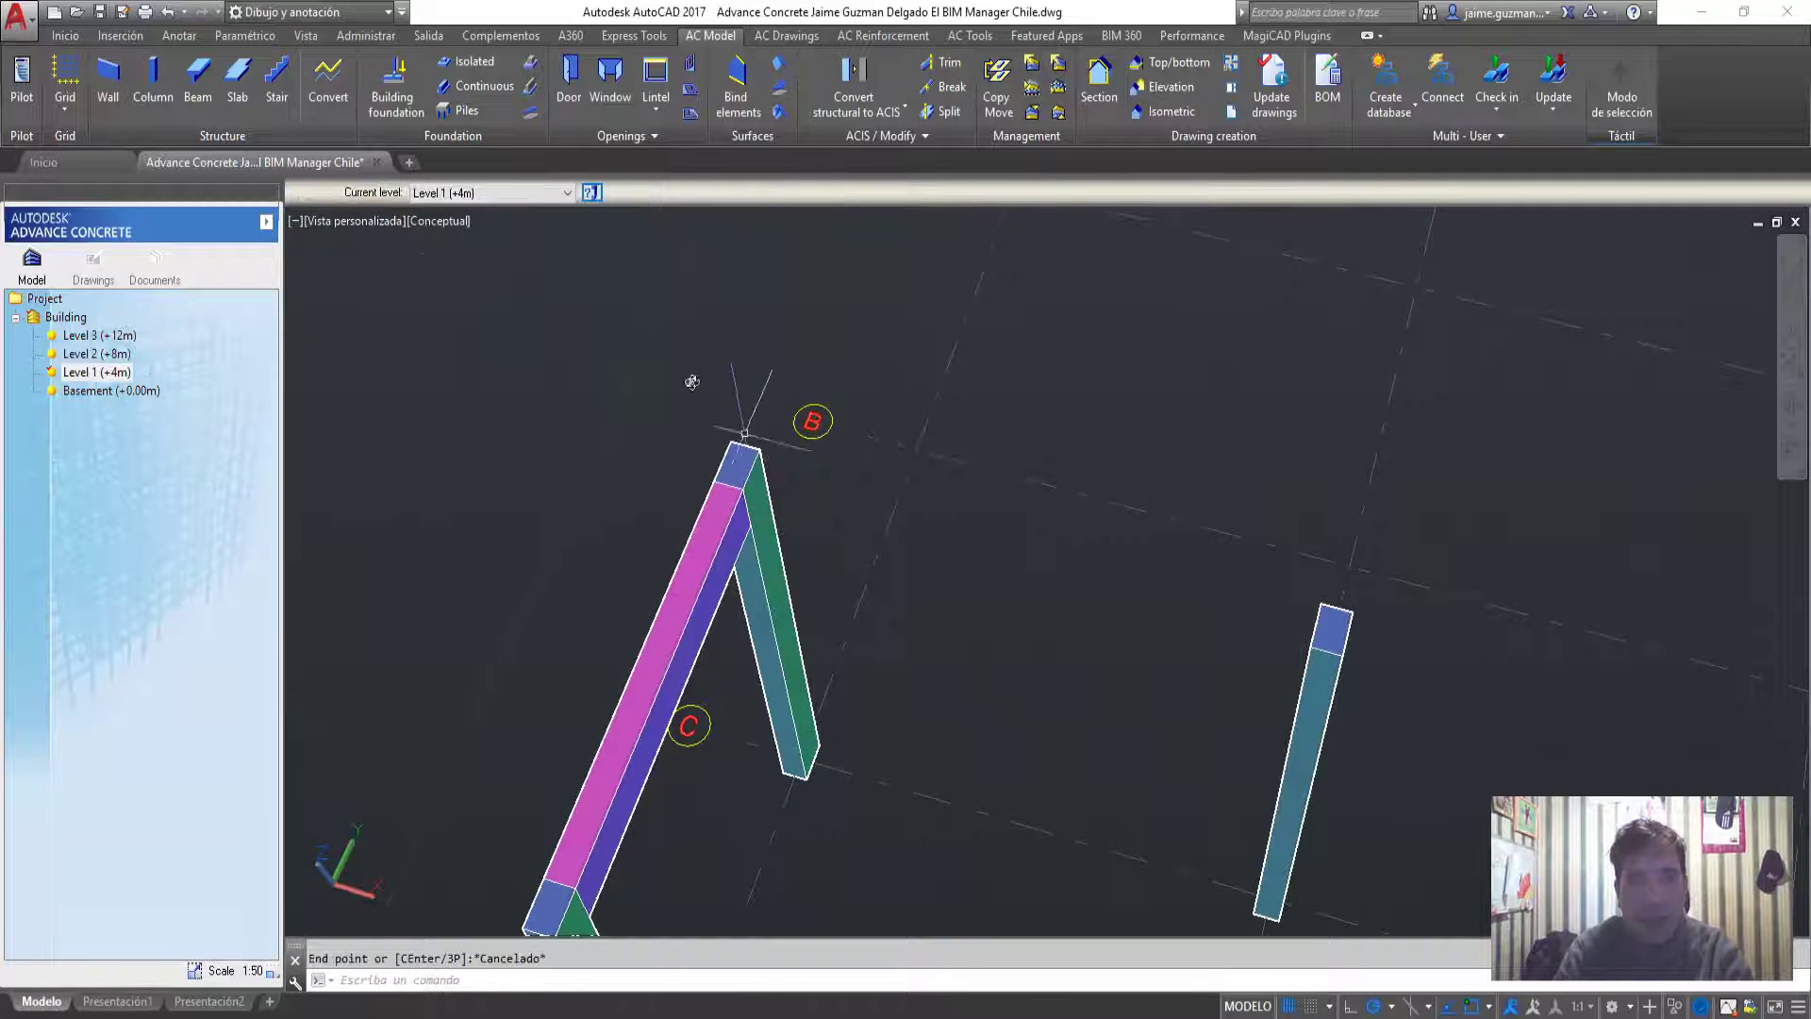
Draw an R50x50 beam from the column top near grid B to the right column top
left_click(196, 90)
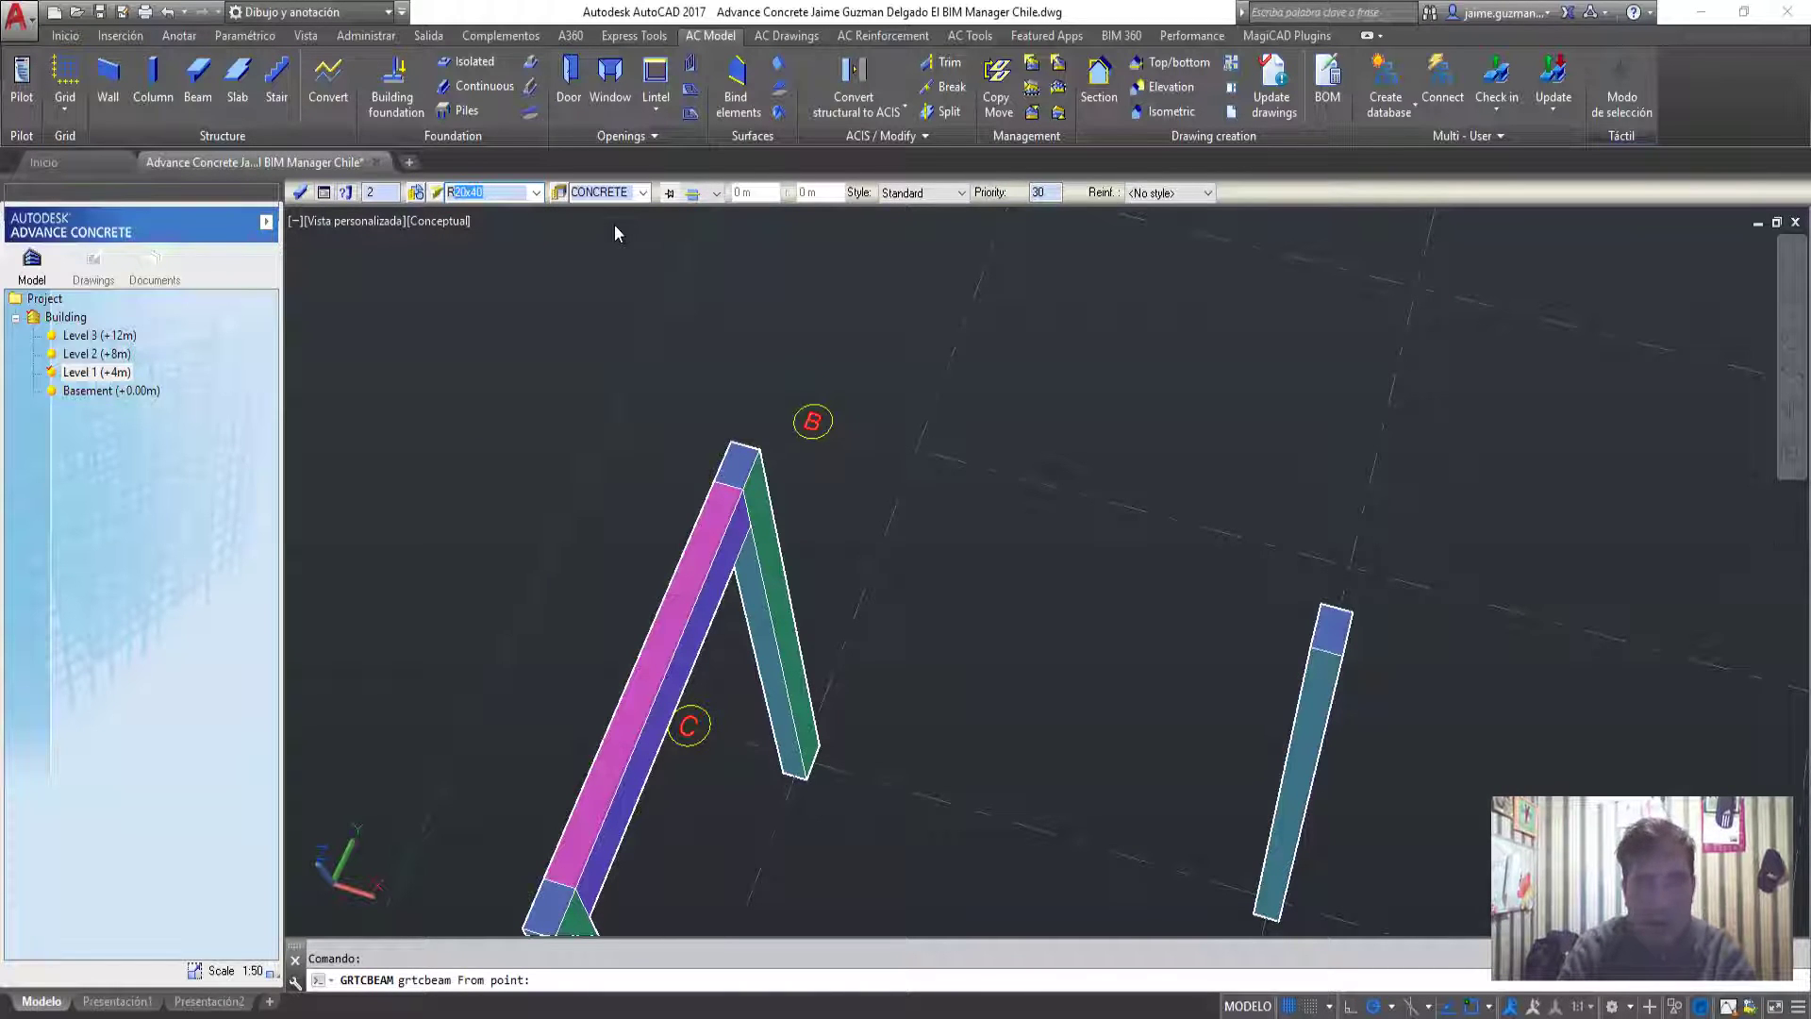
type("50x50")
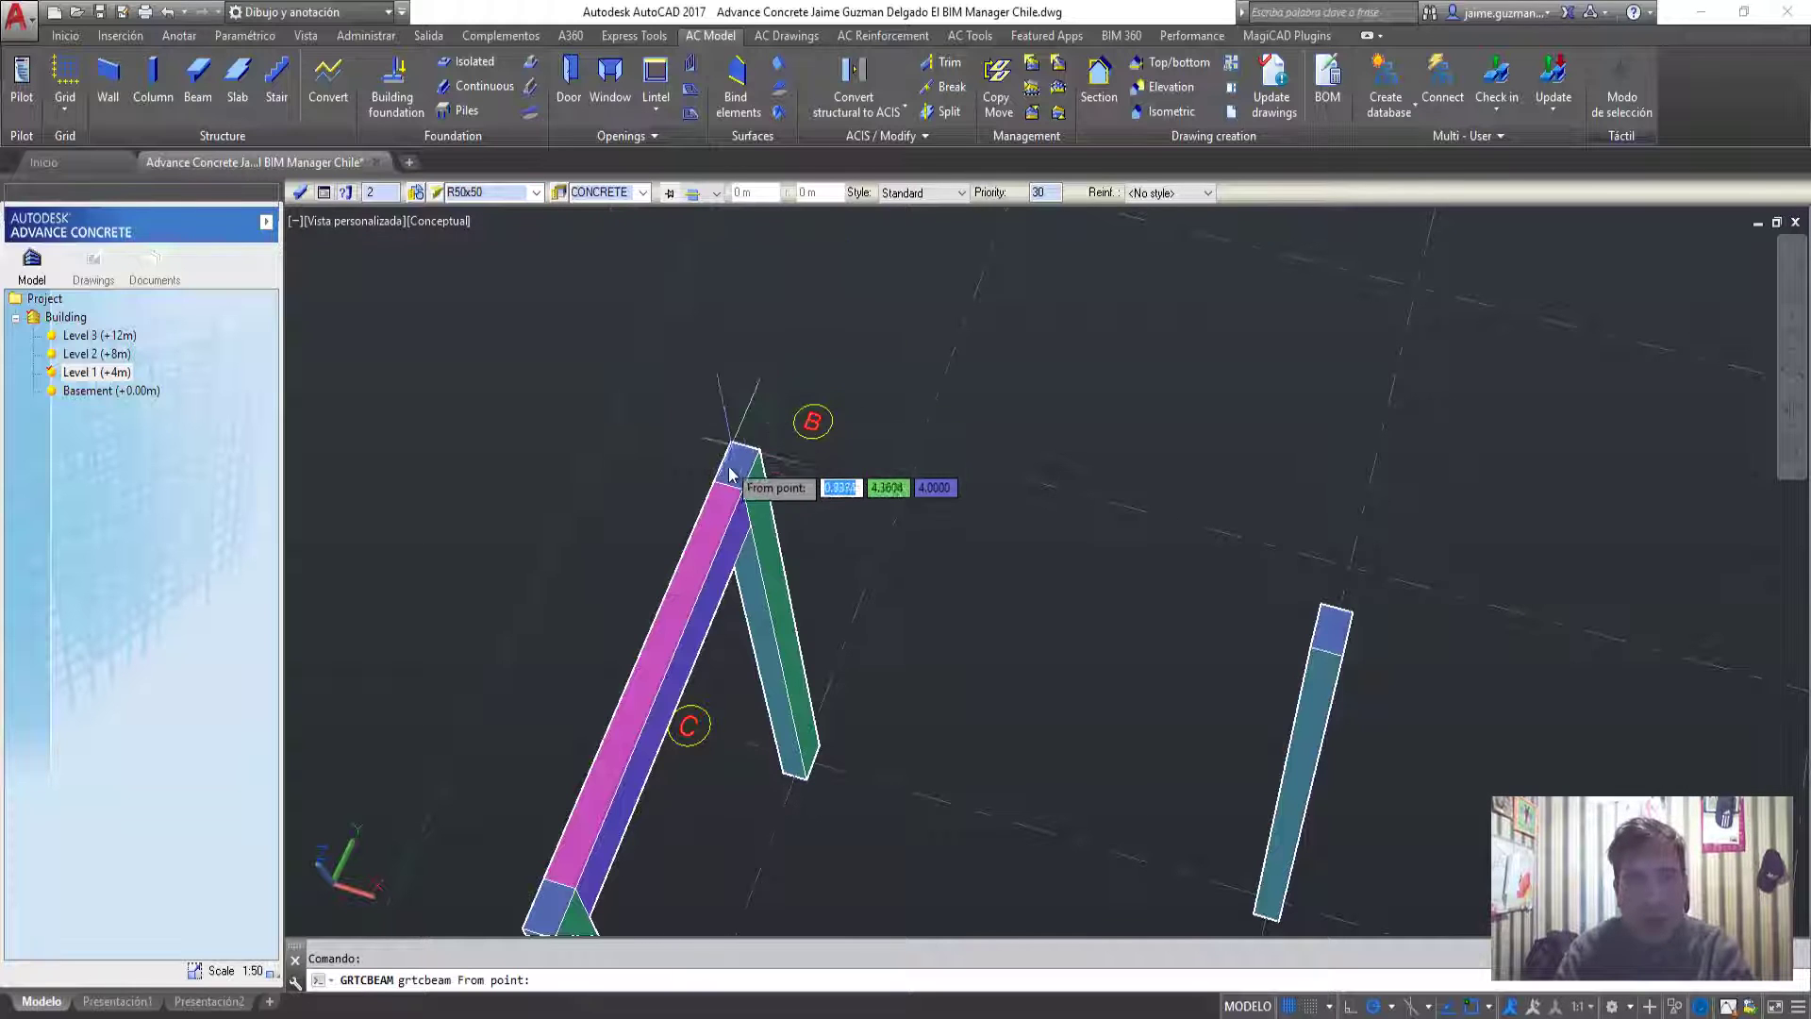
left_click(754, 485)
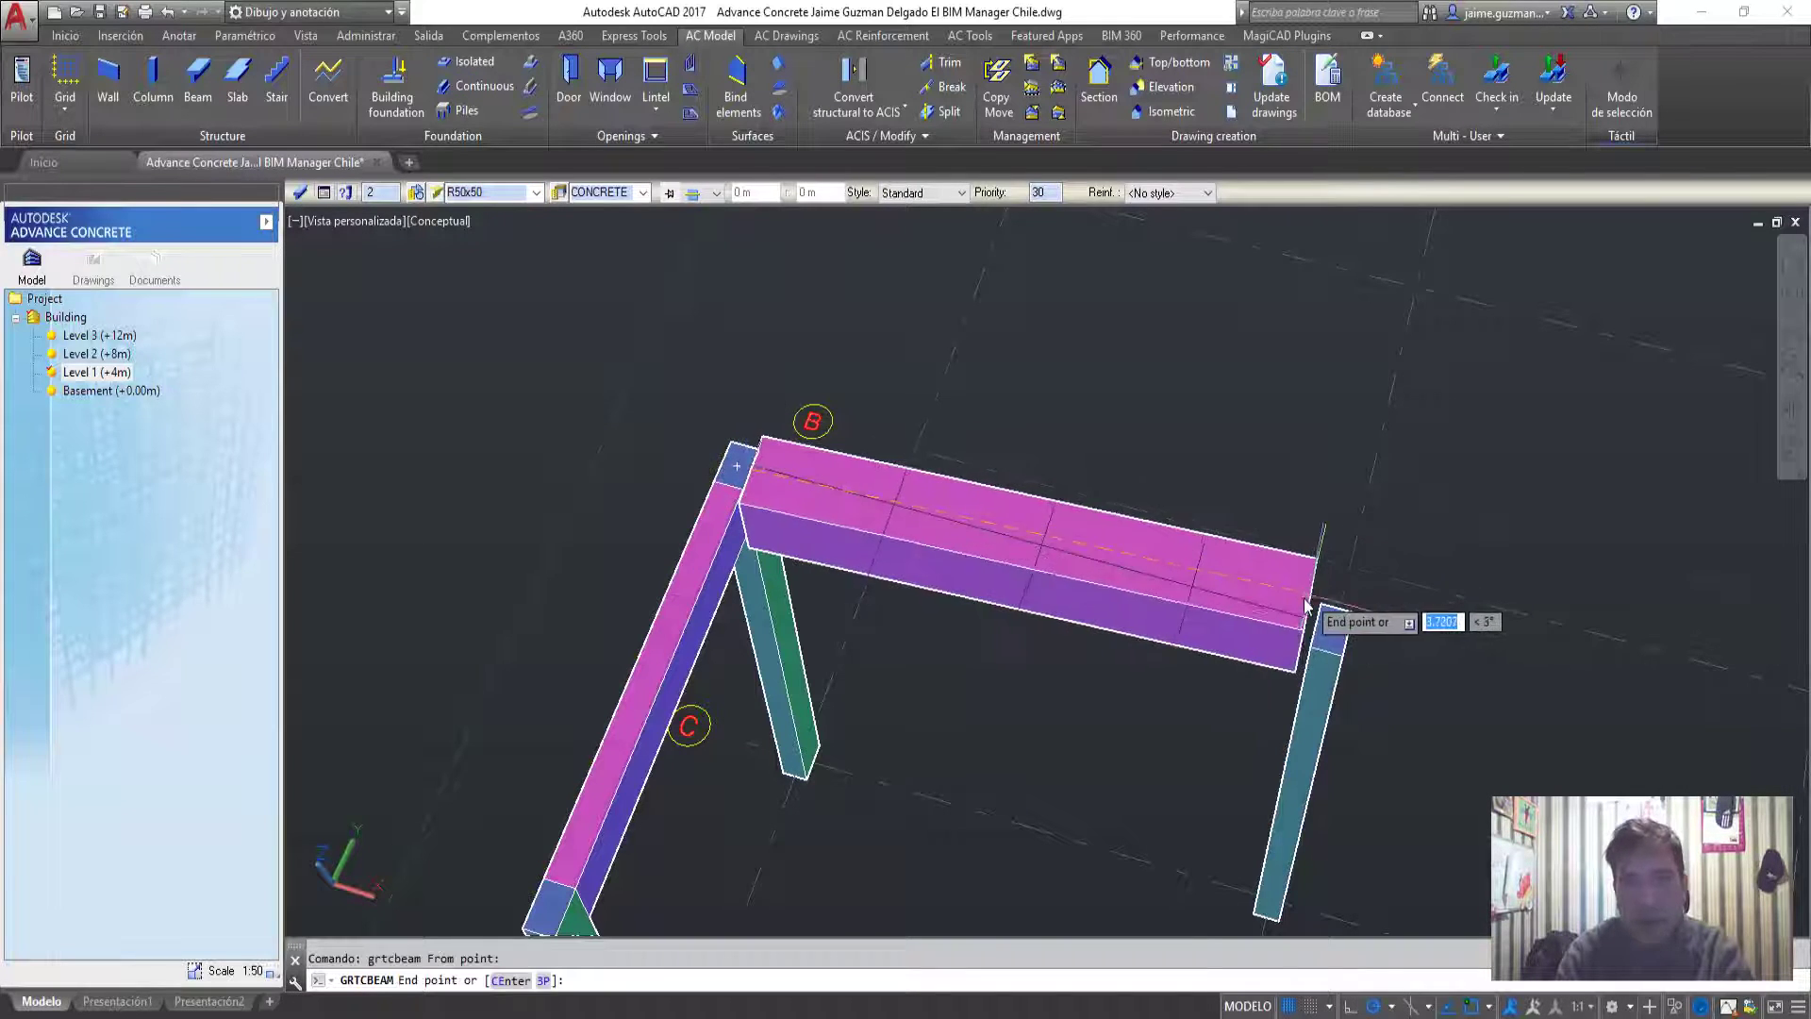
left_click(1319, 632)
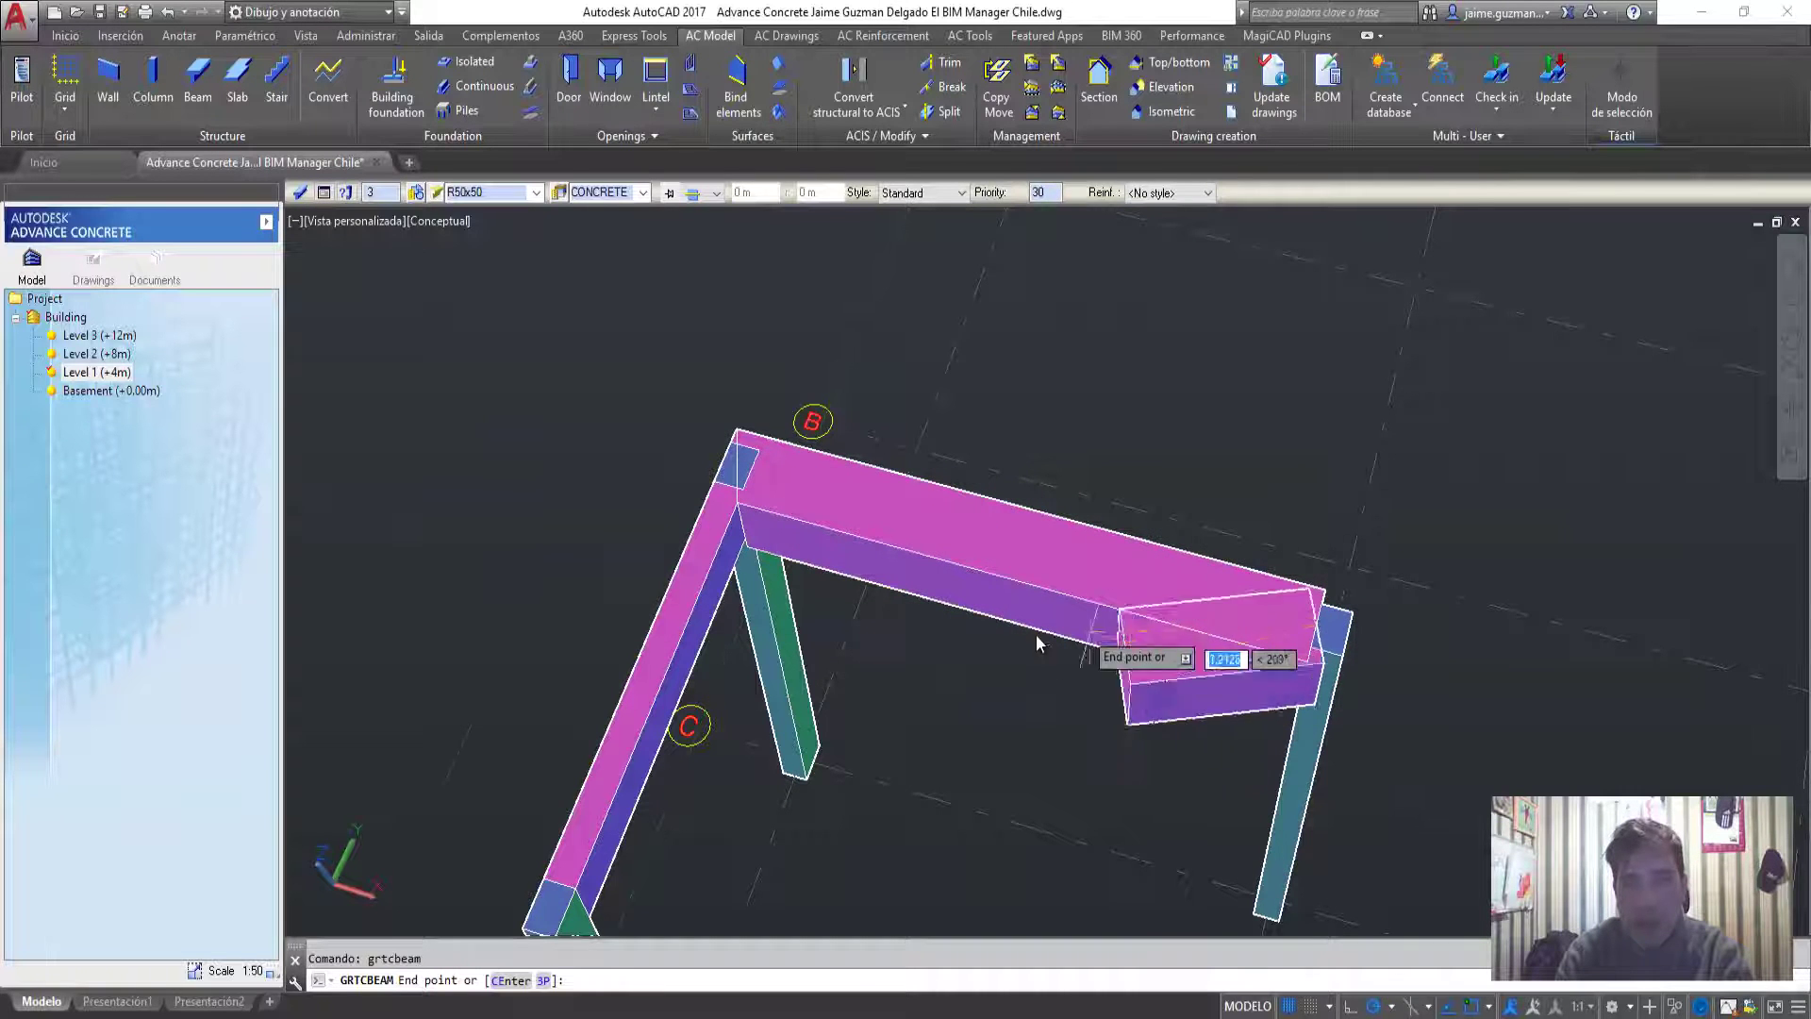
middle_click_drag(846, 554, 944, 661, "shift")
key("Escape")
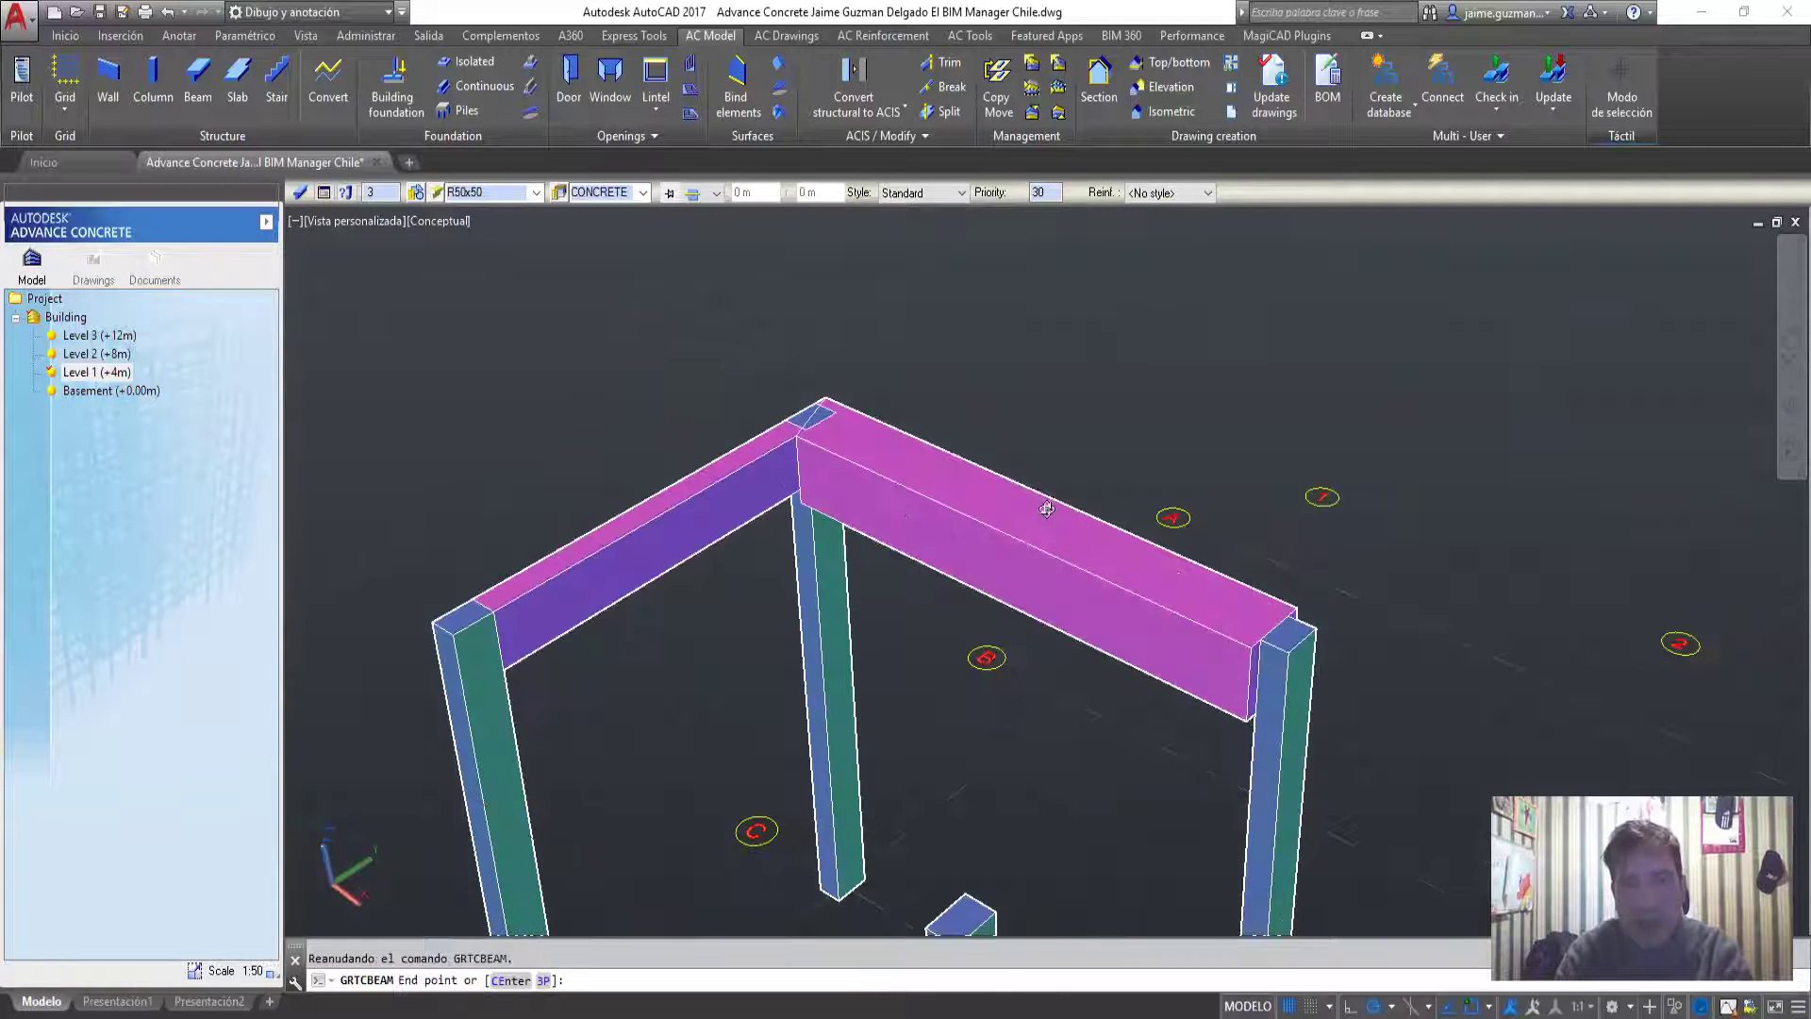
Orbit to view the new frame and select the right-hand beam
scroll(1164, 598, "up", 2)
mouse_move(1182, 606)
middle_mouse_down("shift")
mouse_move(869, 497)
mouse_move(966, 516)
middle_mouse_up("shift")
scroll(966, 516, "down", 5)
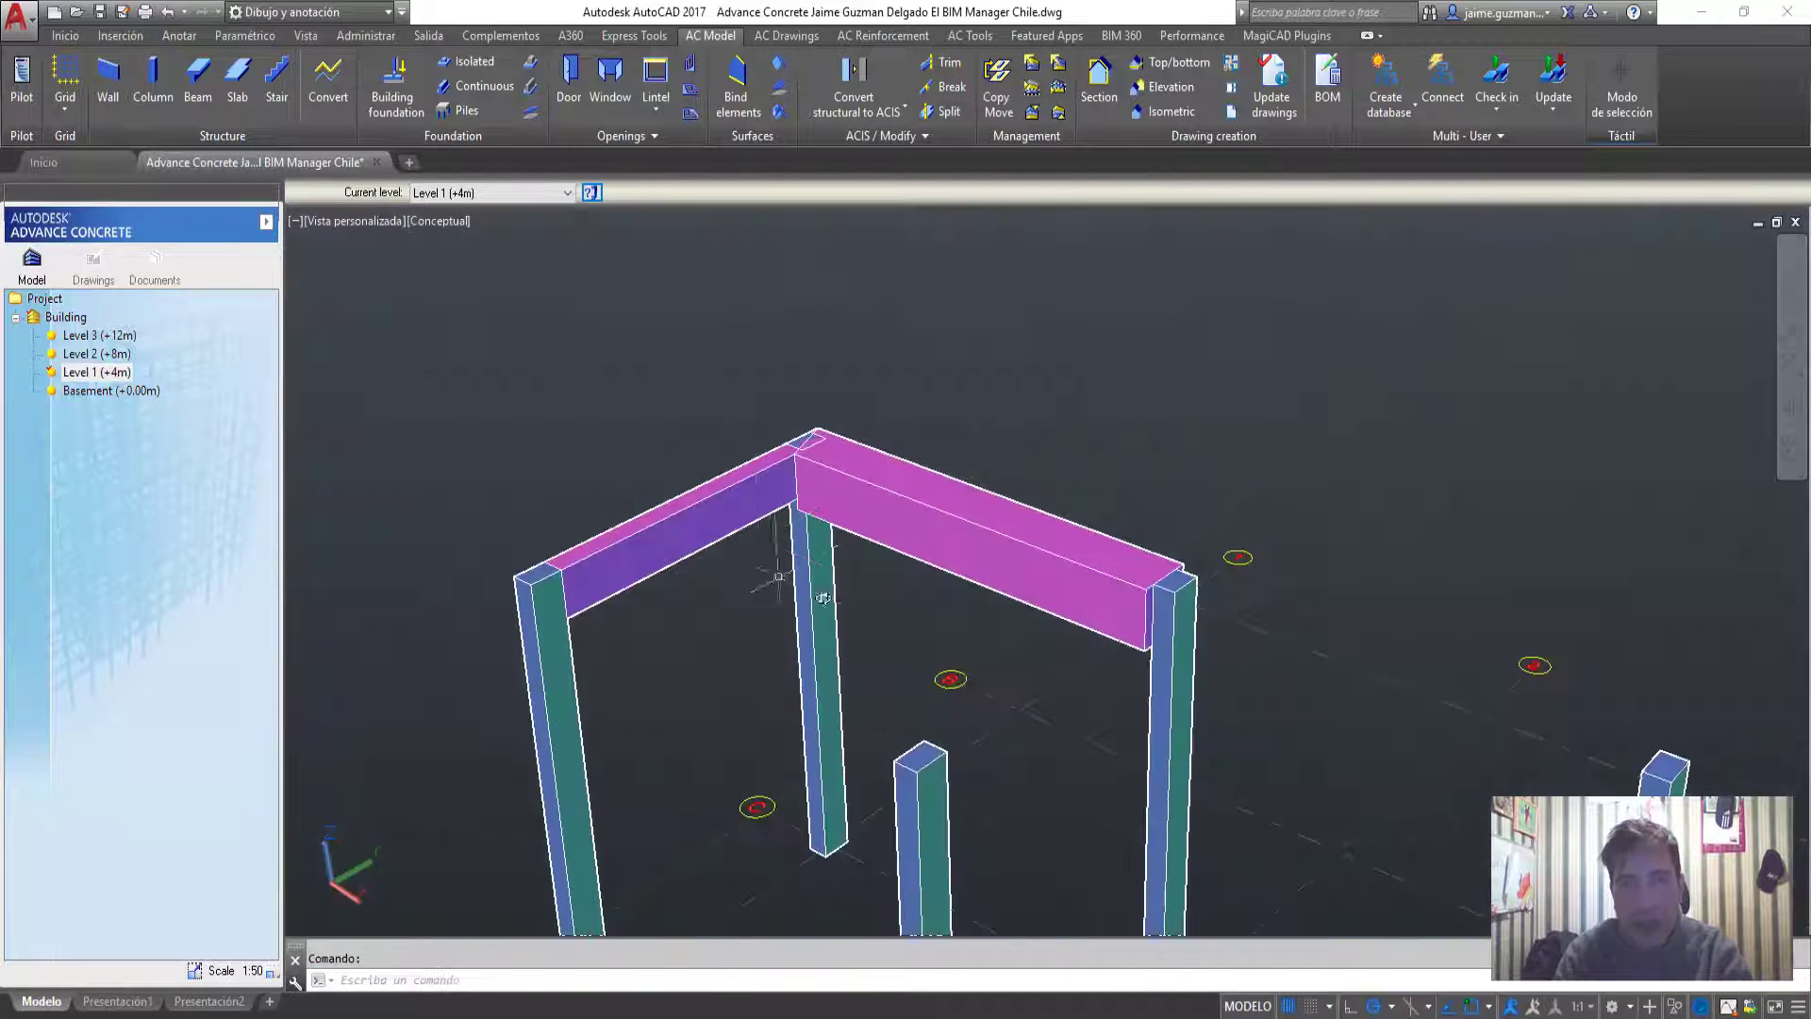
left_click(983, 540)
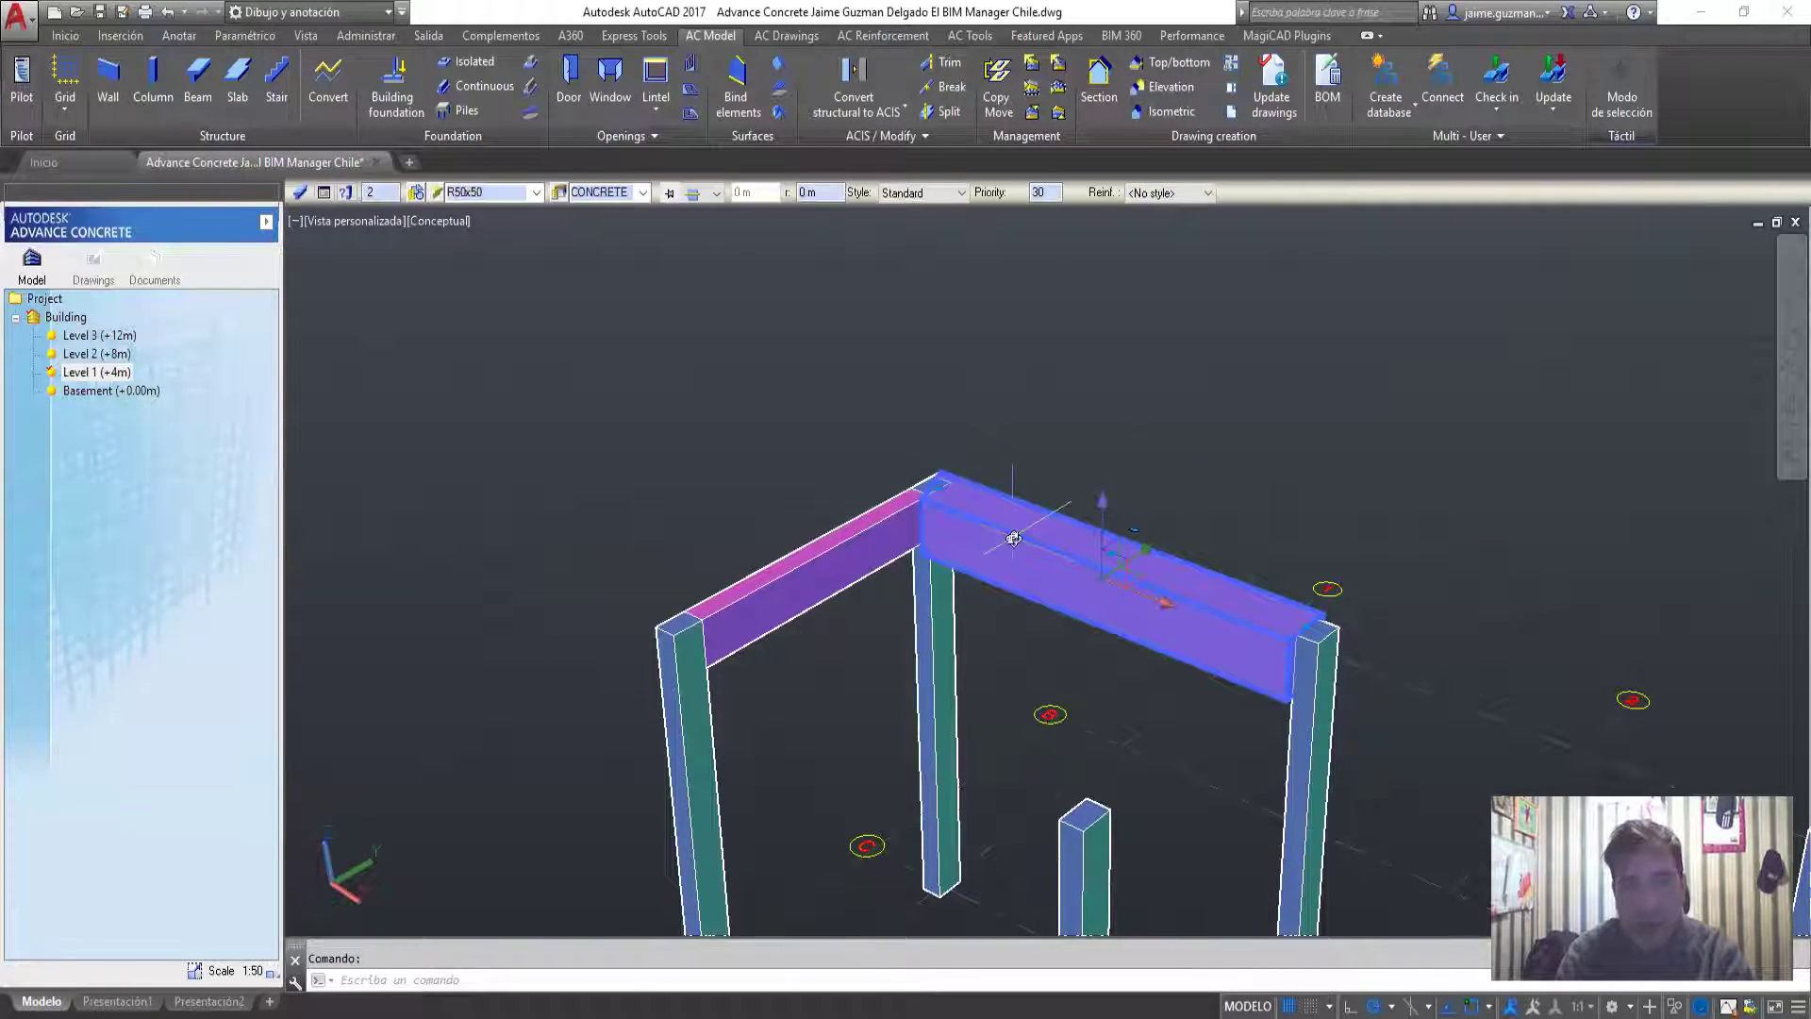
Delete the right-hand beam, abandon a column attempt, and start an R30x20 beam
key("Delete")
middle_click_drag(937, 538, 963, 607, "shift")
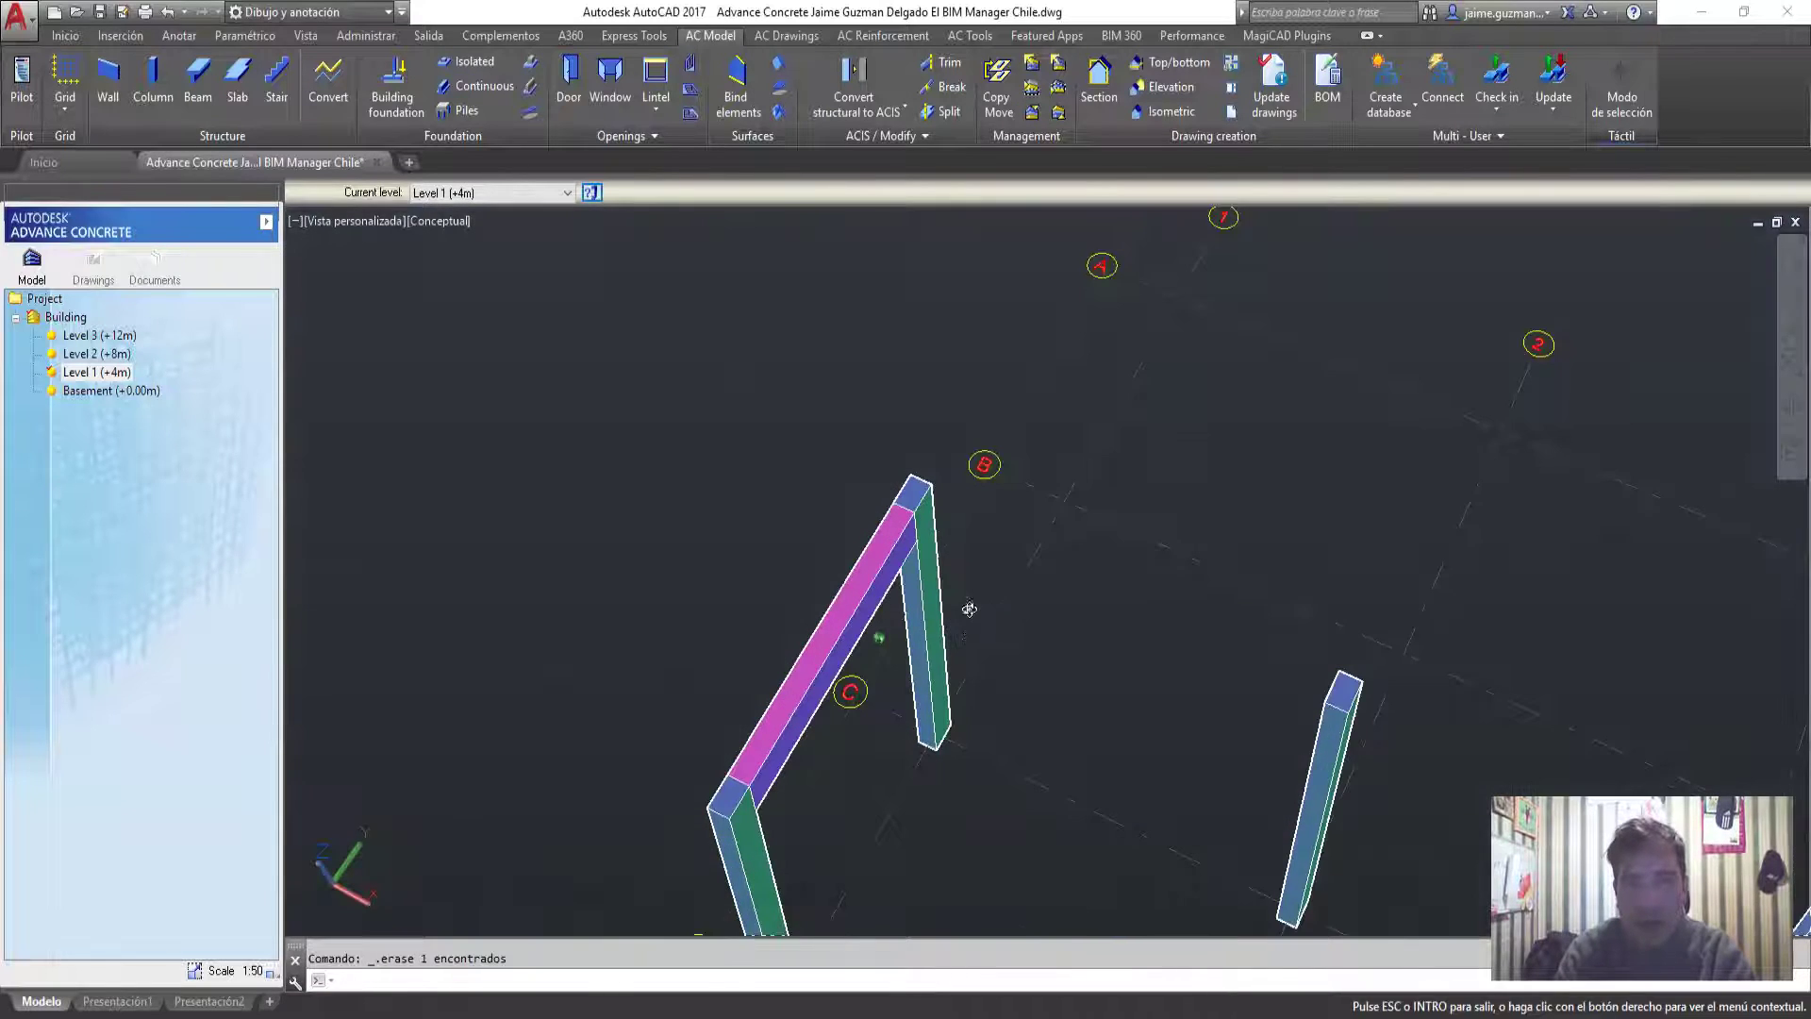
scroll(934, 518, "up", 3)
scroll(895, 495, "up", 2)
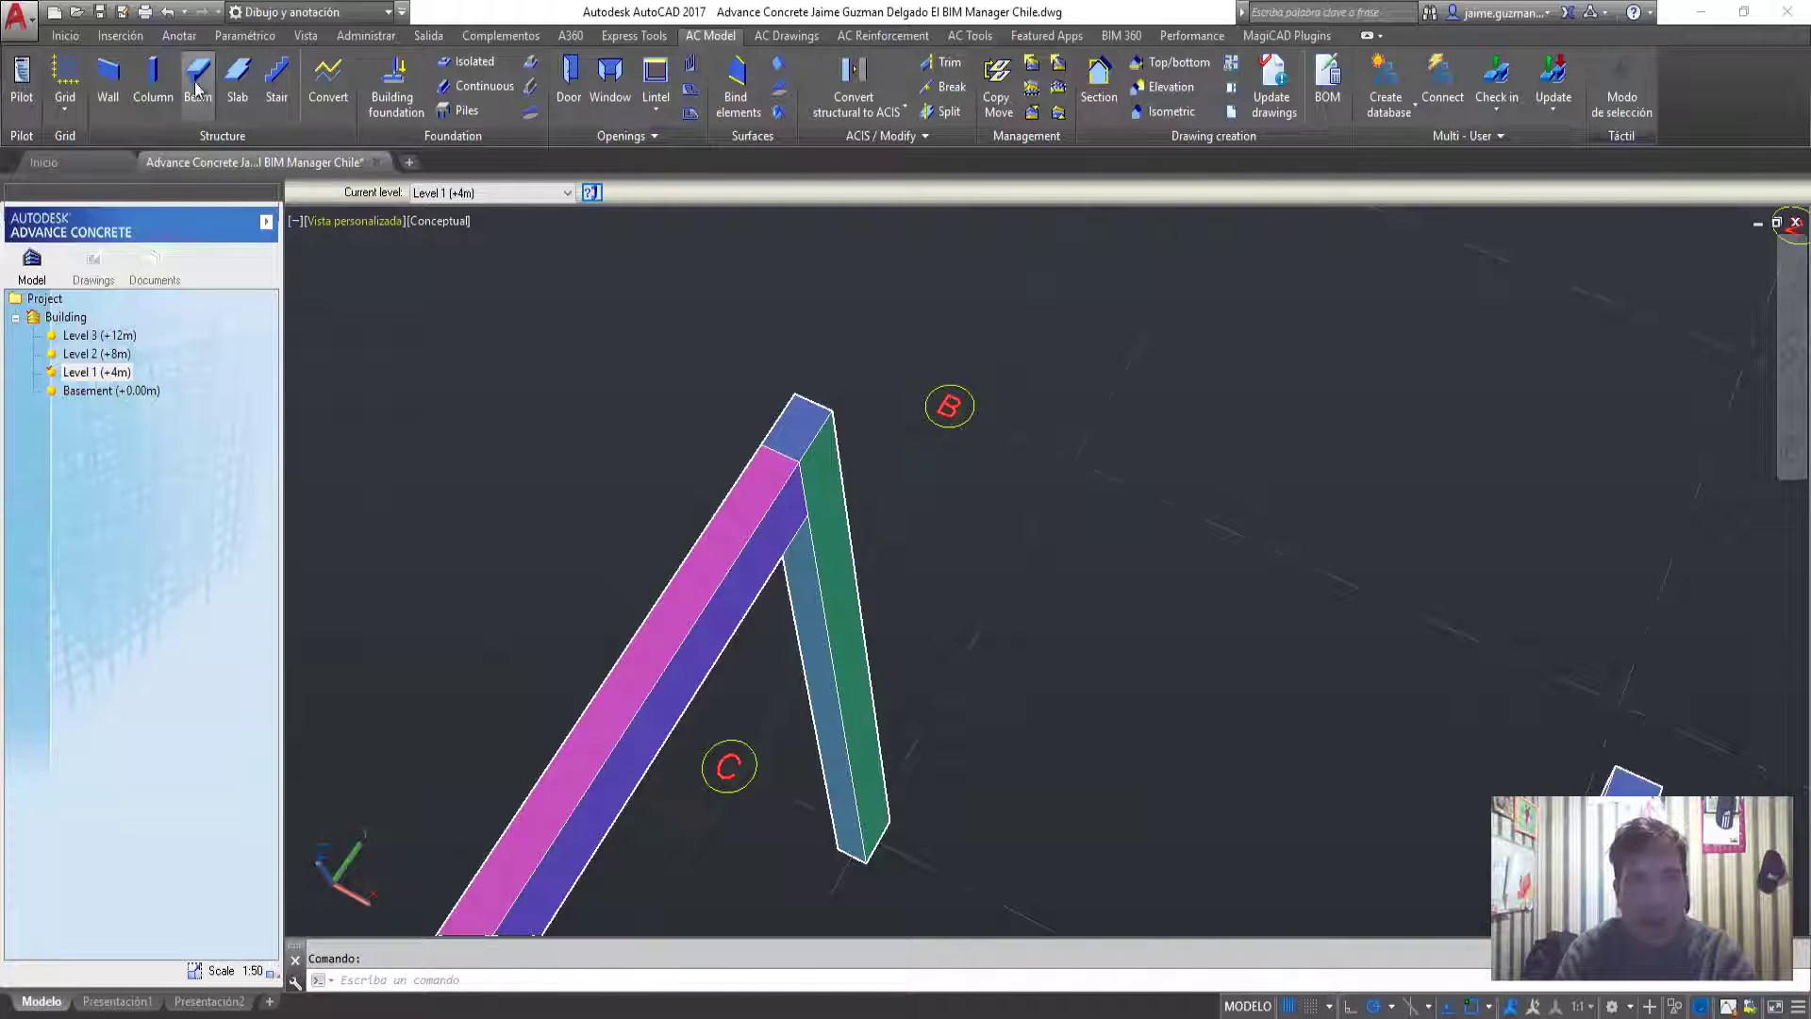
left_click(140, 92)
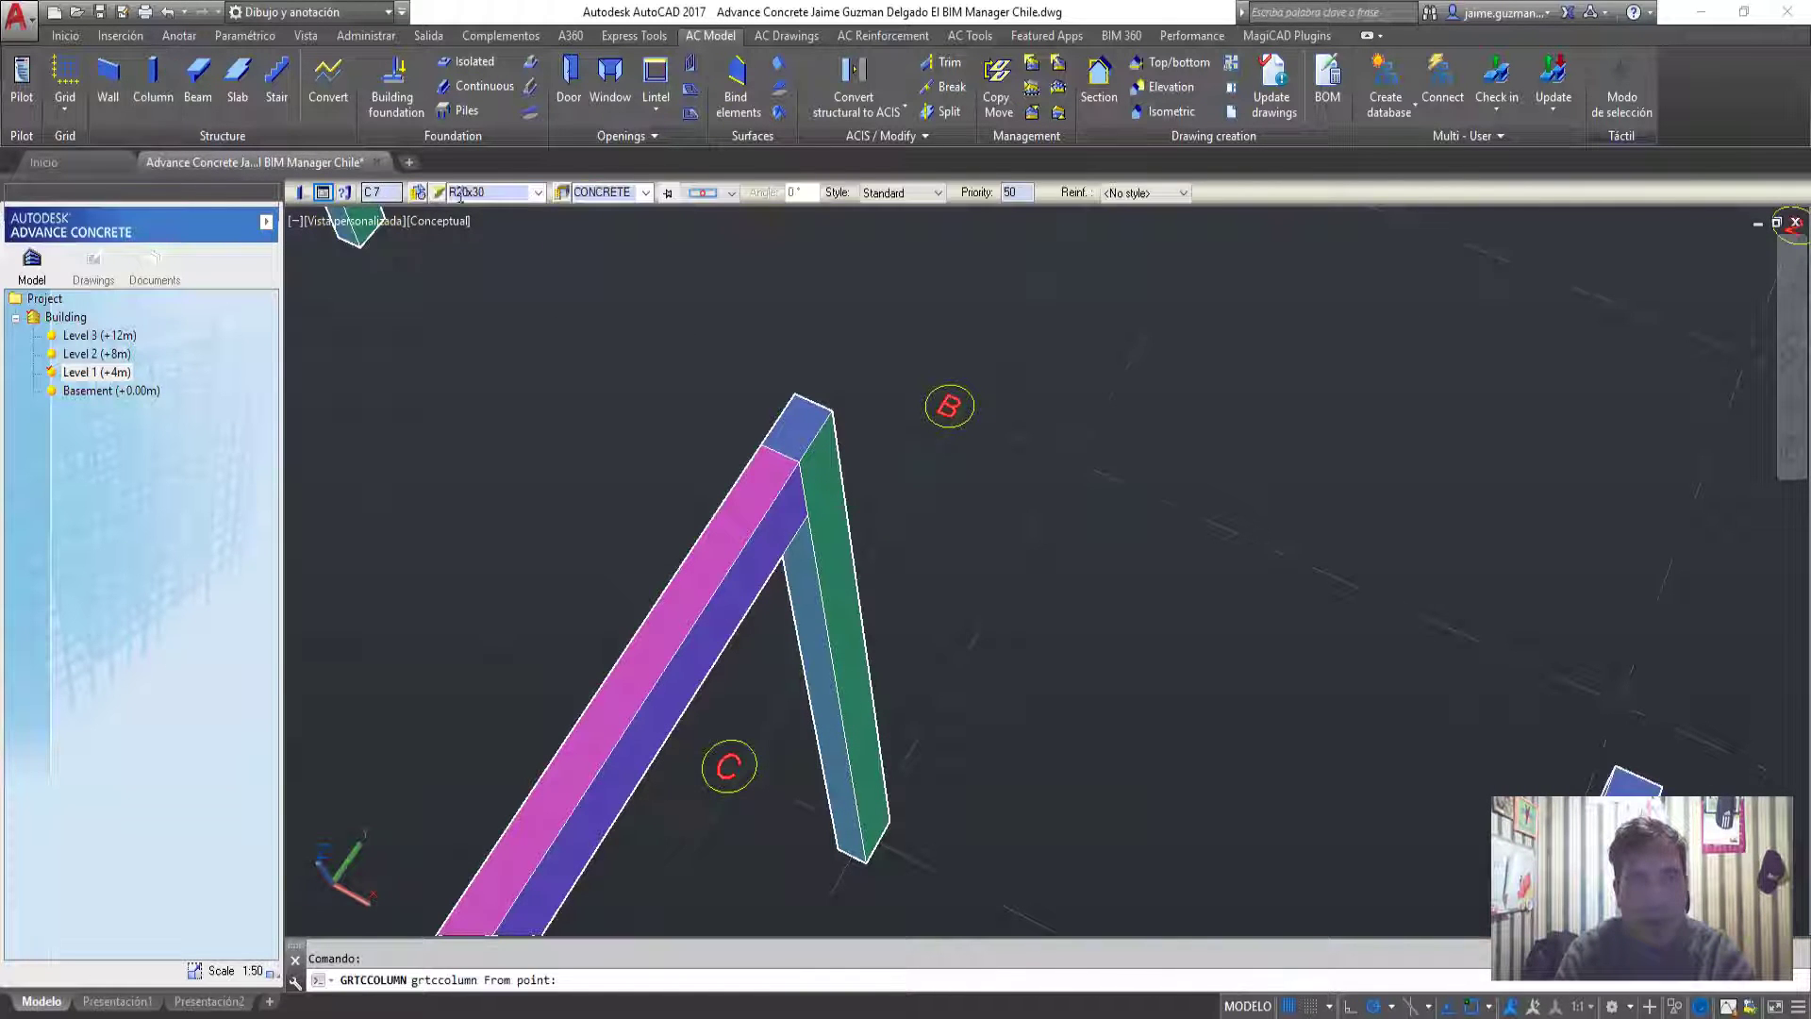
key("Escape")
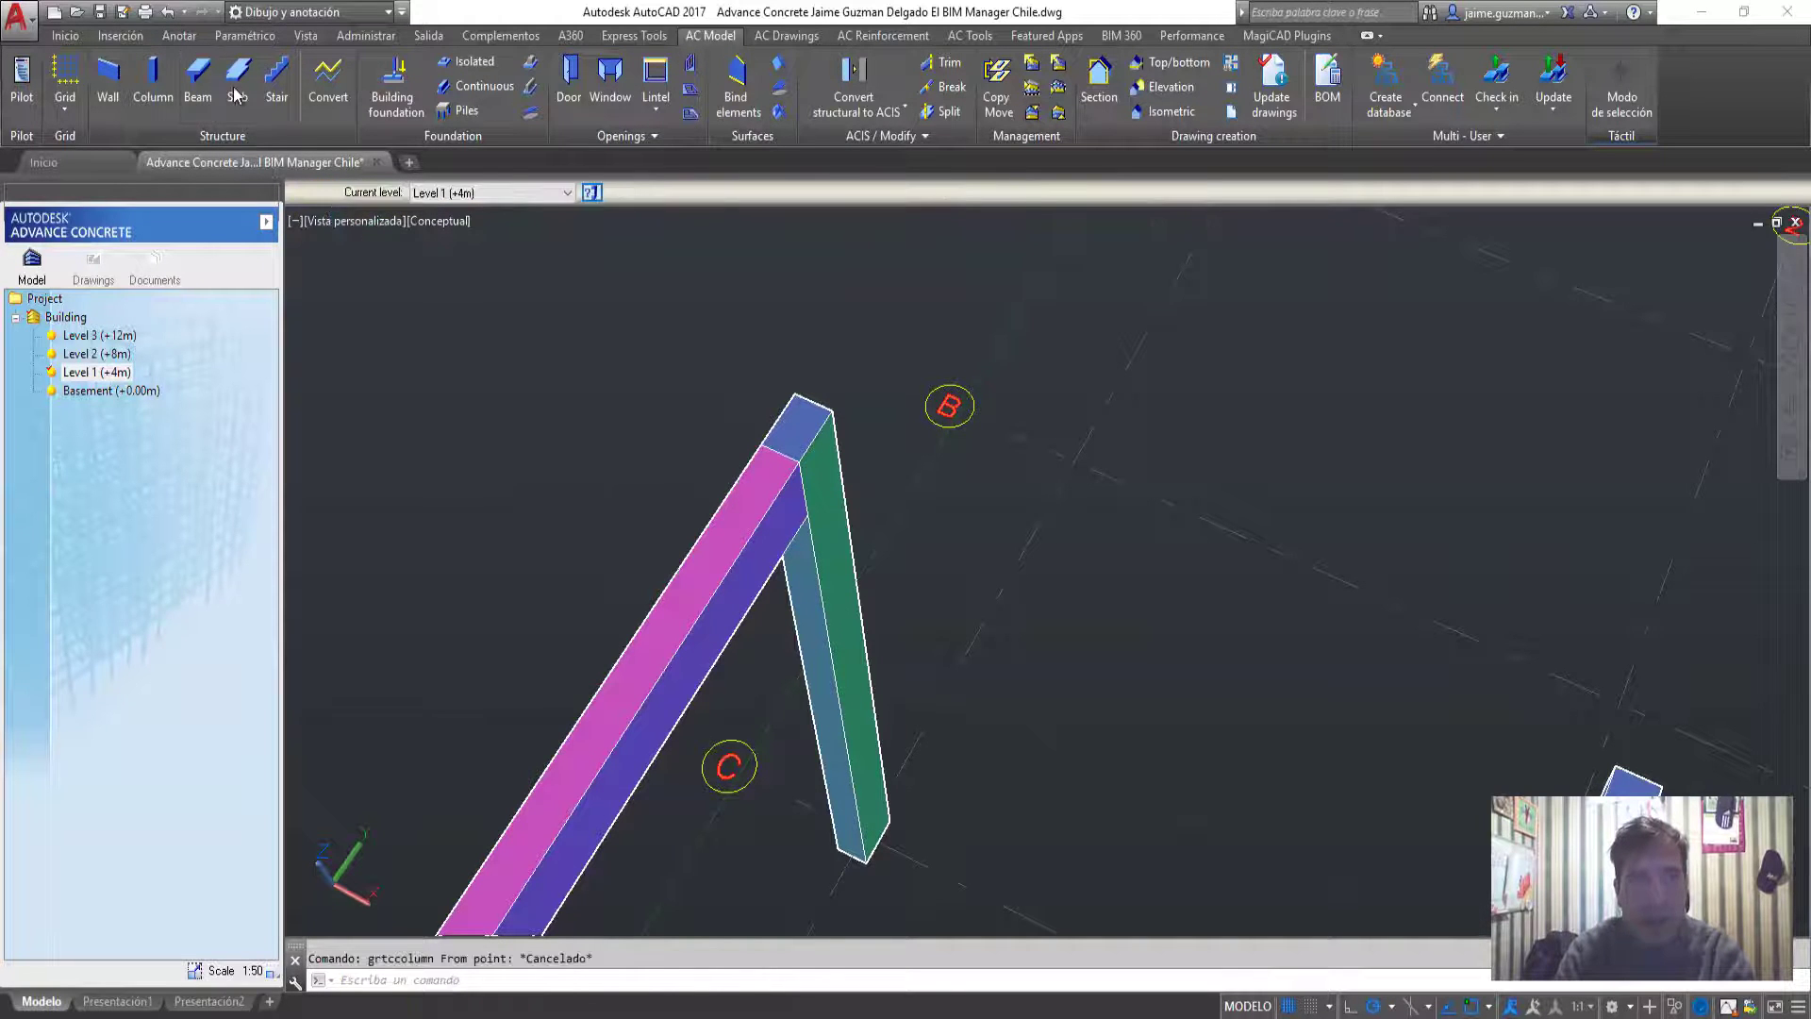
left_click(200, 89)
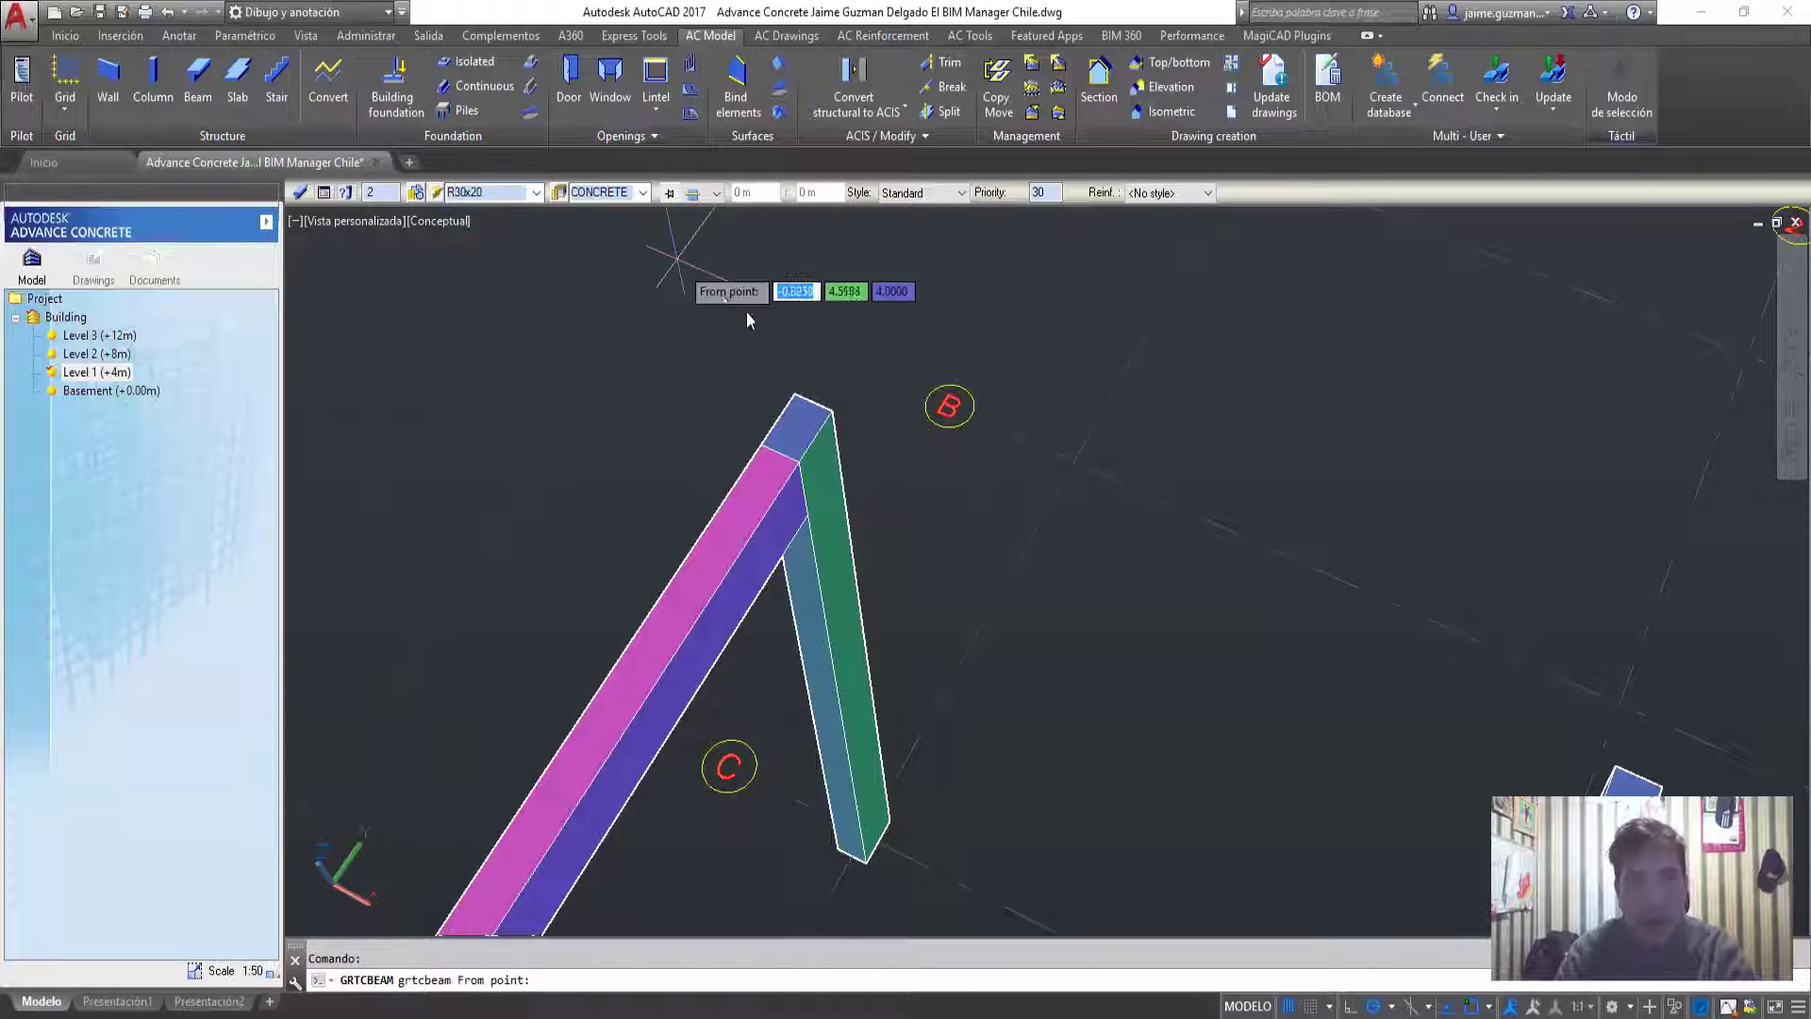
Draw an R30x20 beam from the corner column top to the right column top
left_click(817, 447)
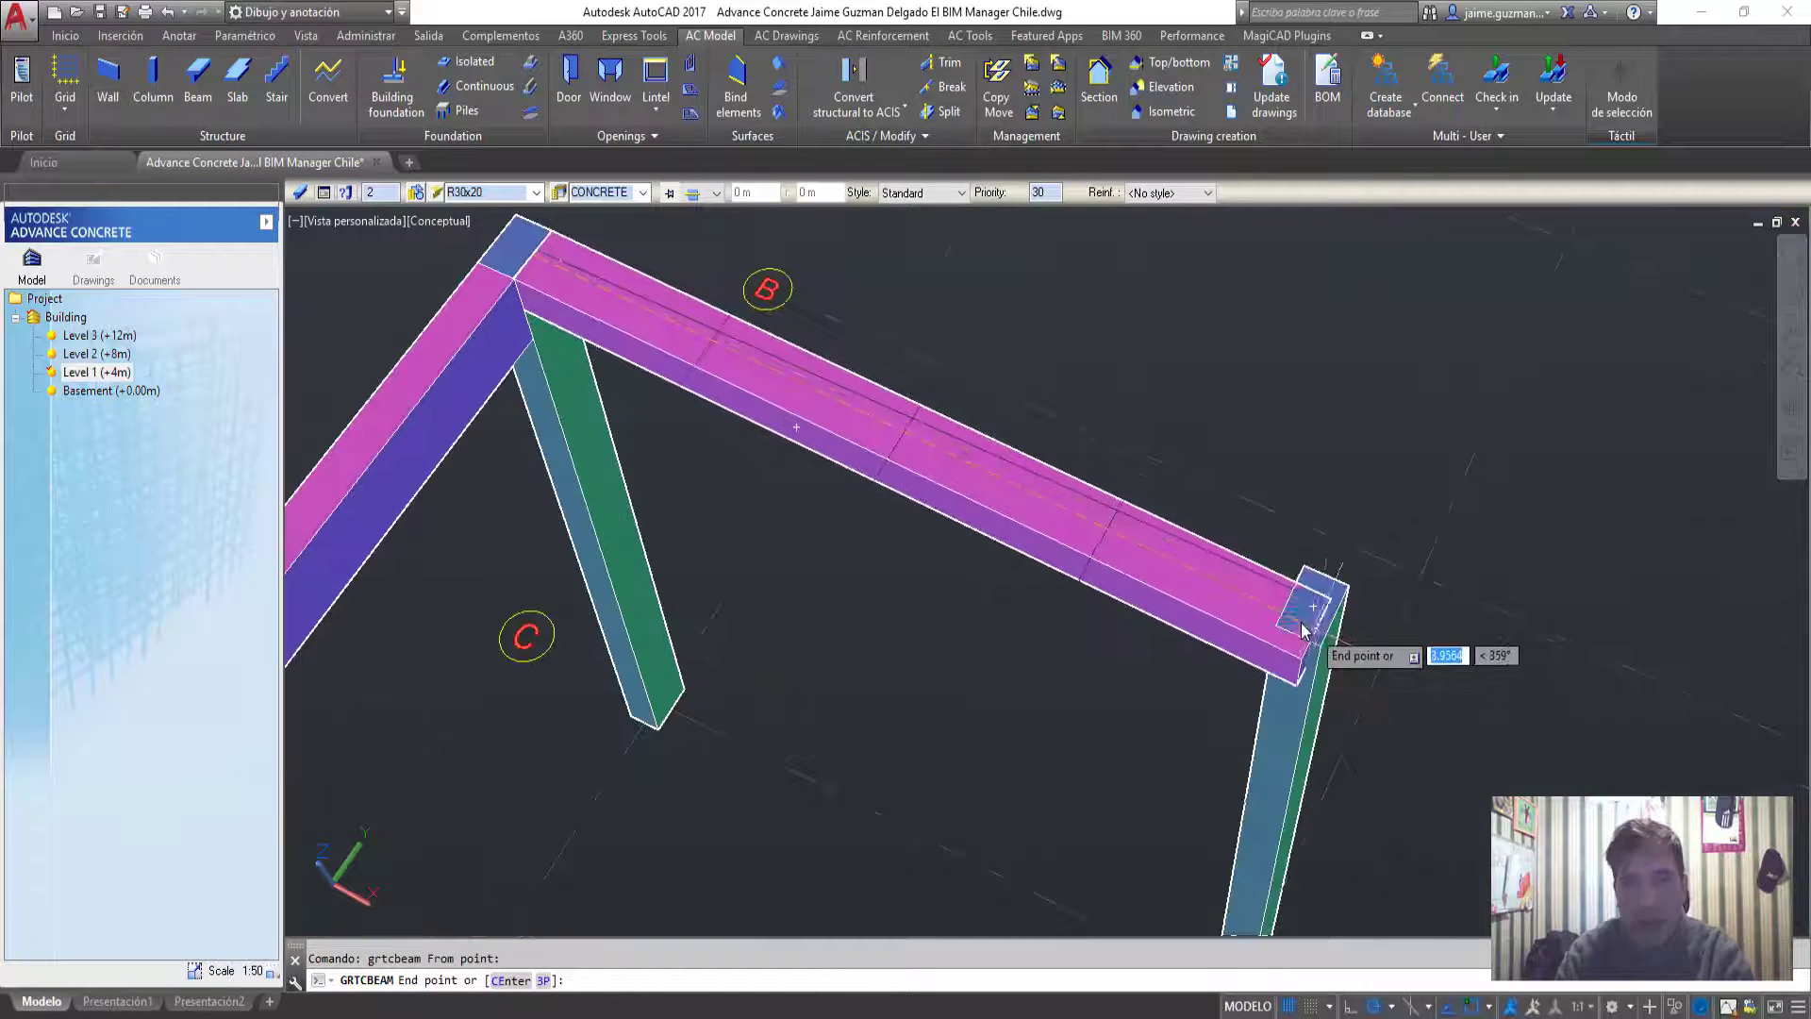
left_click(1292, 604)
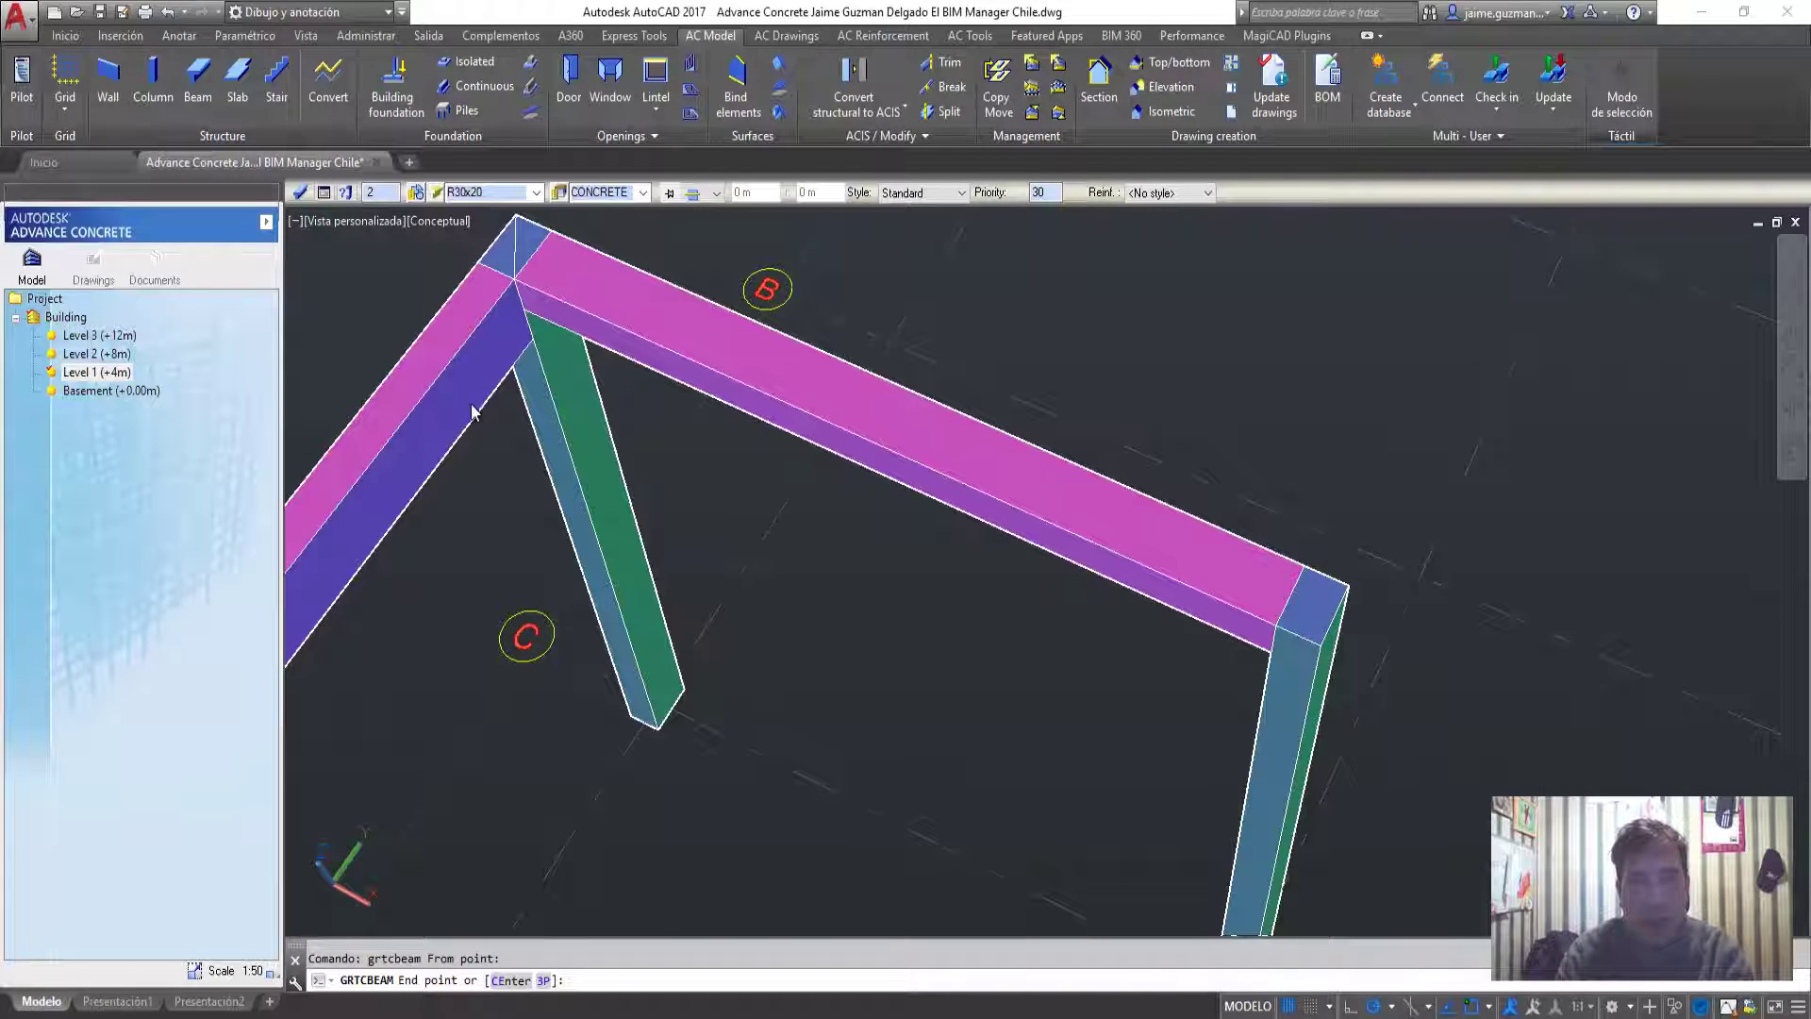
scroll(601, 408, "down", 5)
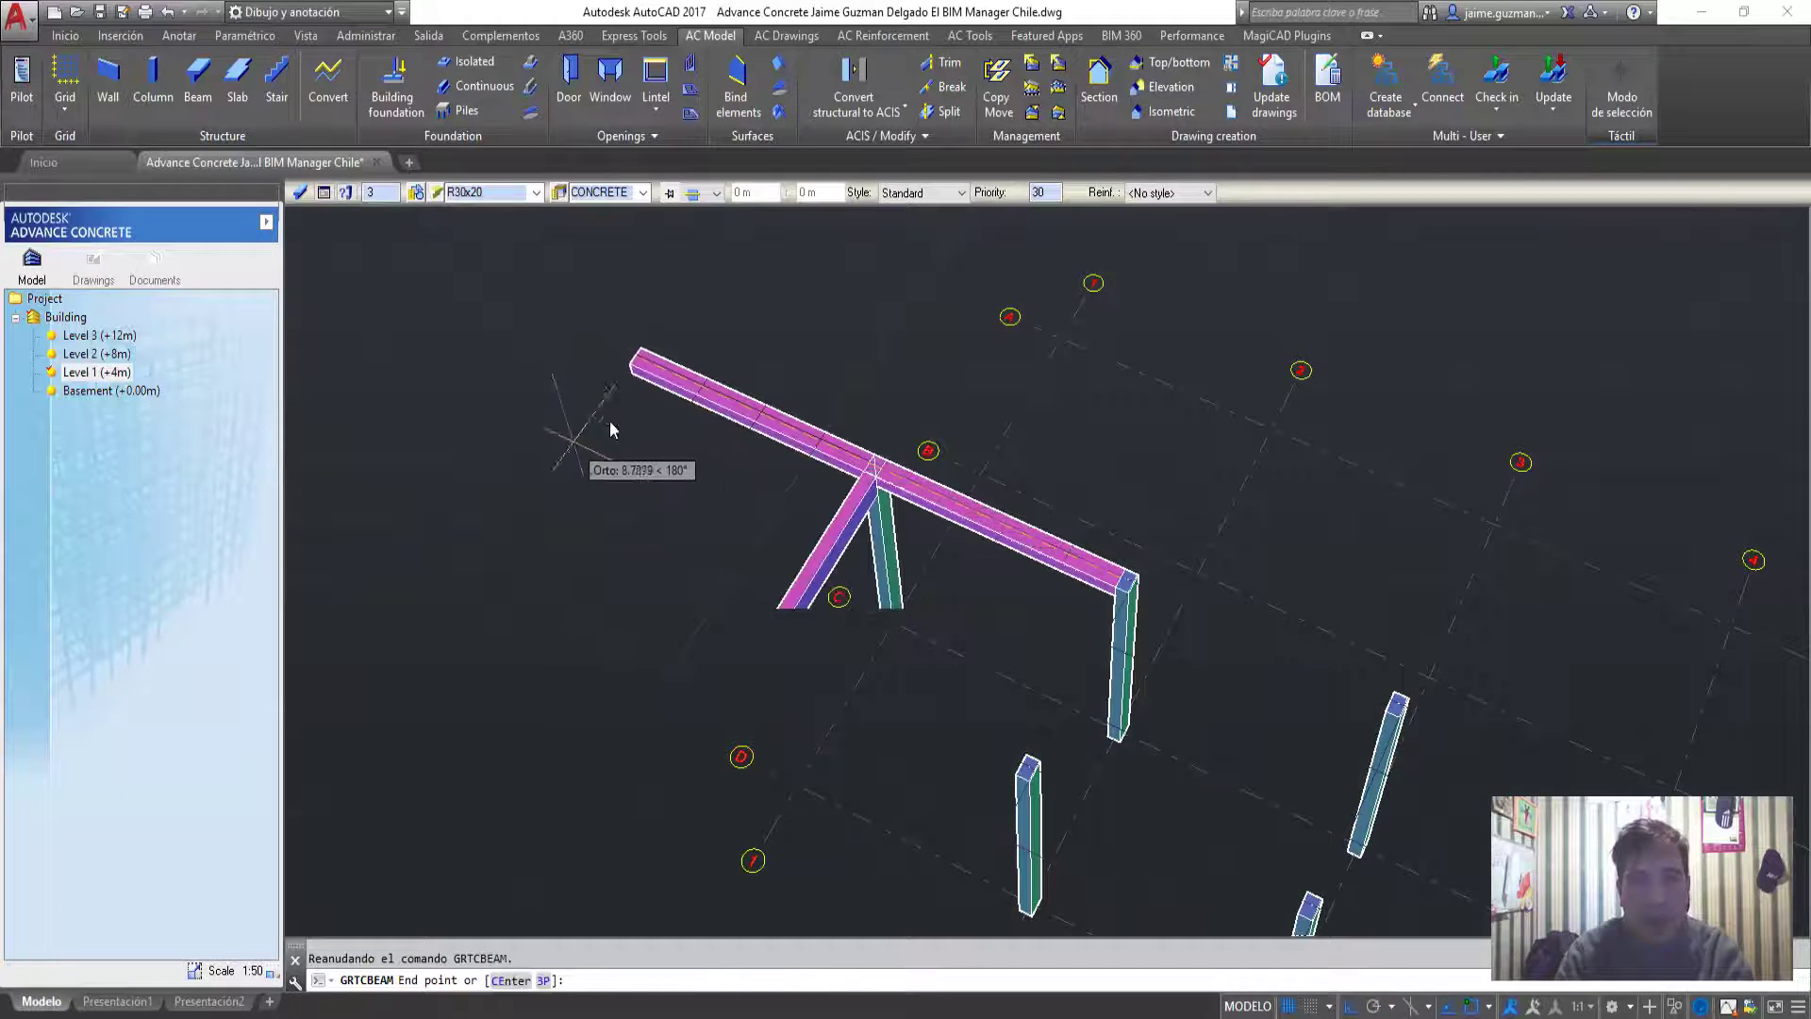
key("Escape")
Orbit to view the frame from lower down and delete the corner-to-right beam
scroll(931, 538, "up", 3)
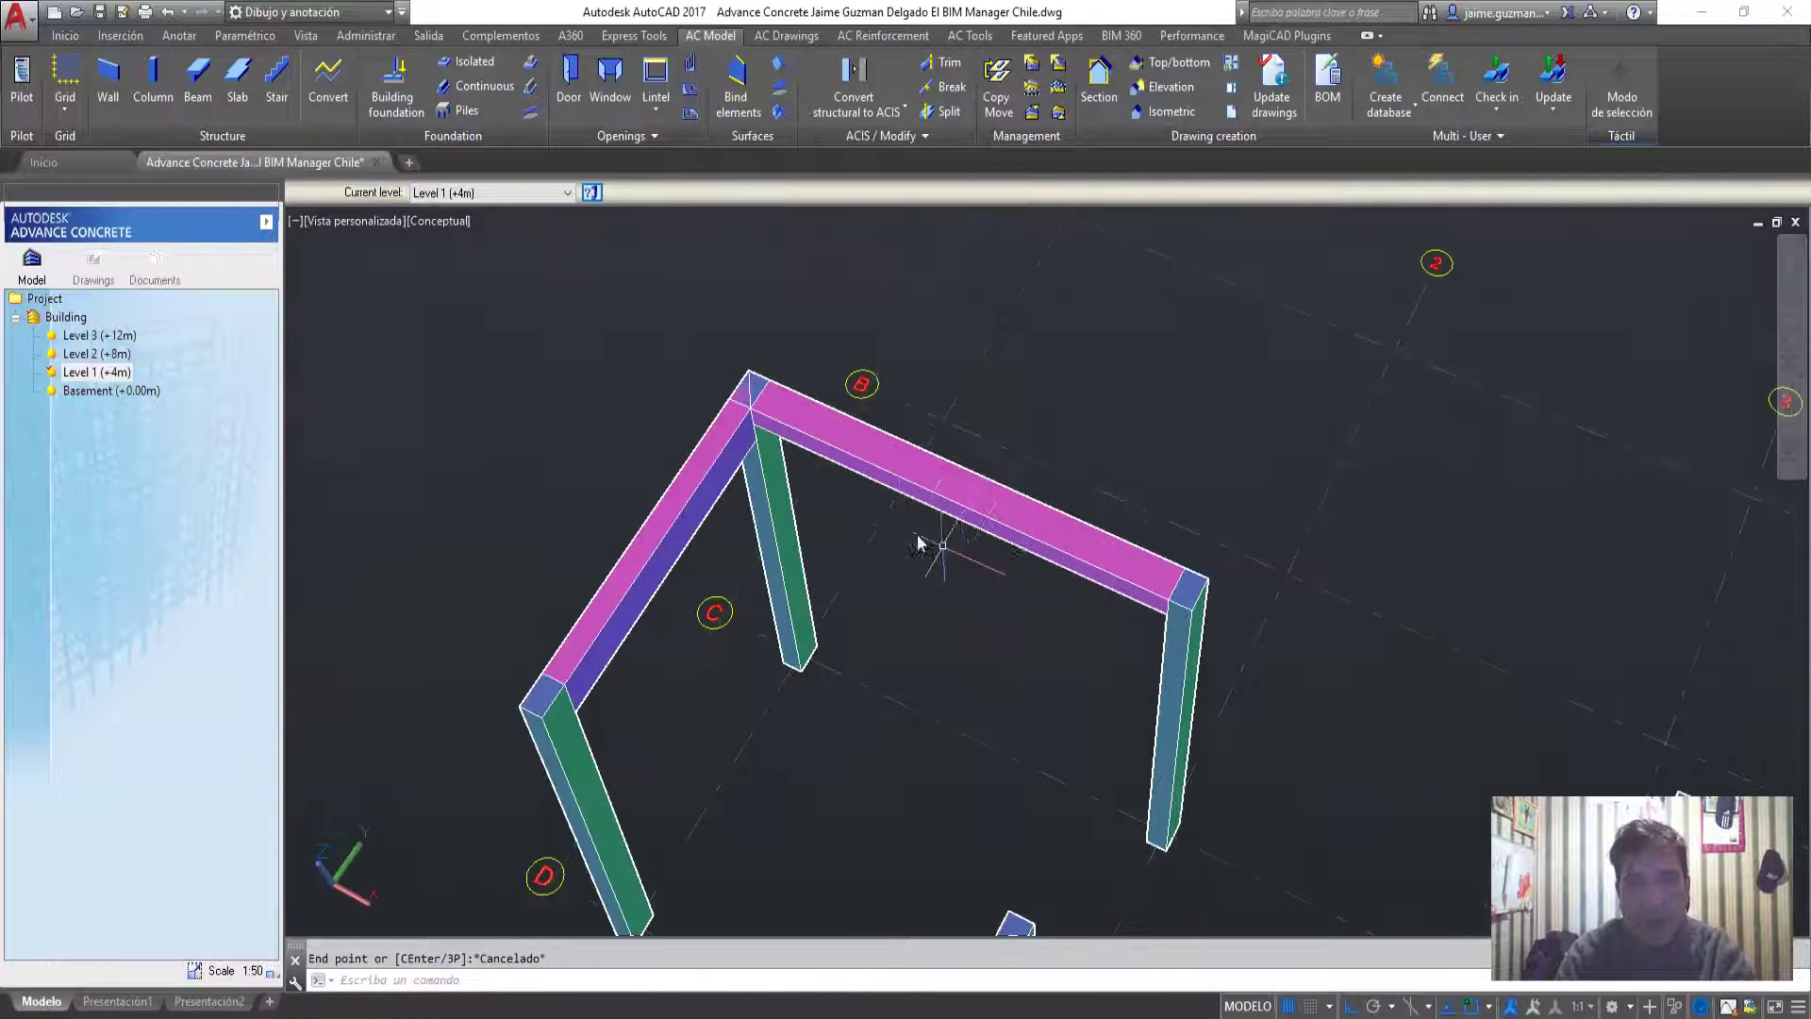
mouse_move(930, 537)
middle_mouse_down("shift")
mouse_move(891, 405)
mouse_move(914, 469)
middle_mouse_up("shift")
scroll(887, 413, "up", 3)
scroll(887, 413, "up", 3)
scroll(890, 444, "up", 2)
scroll(1034, 589, "up", 3)
scroll(1033, 589, "down", 2)
scroll(938, 586, "down", 2)
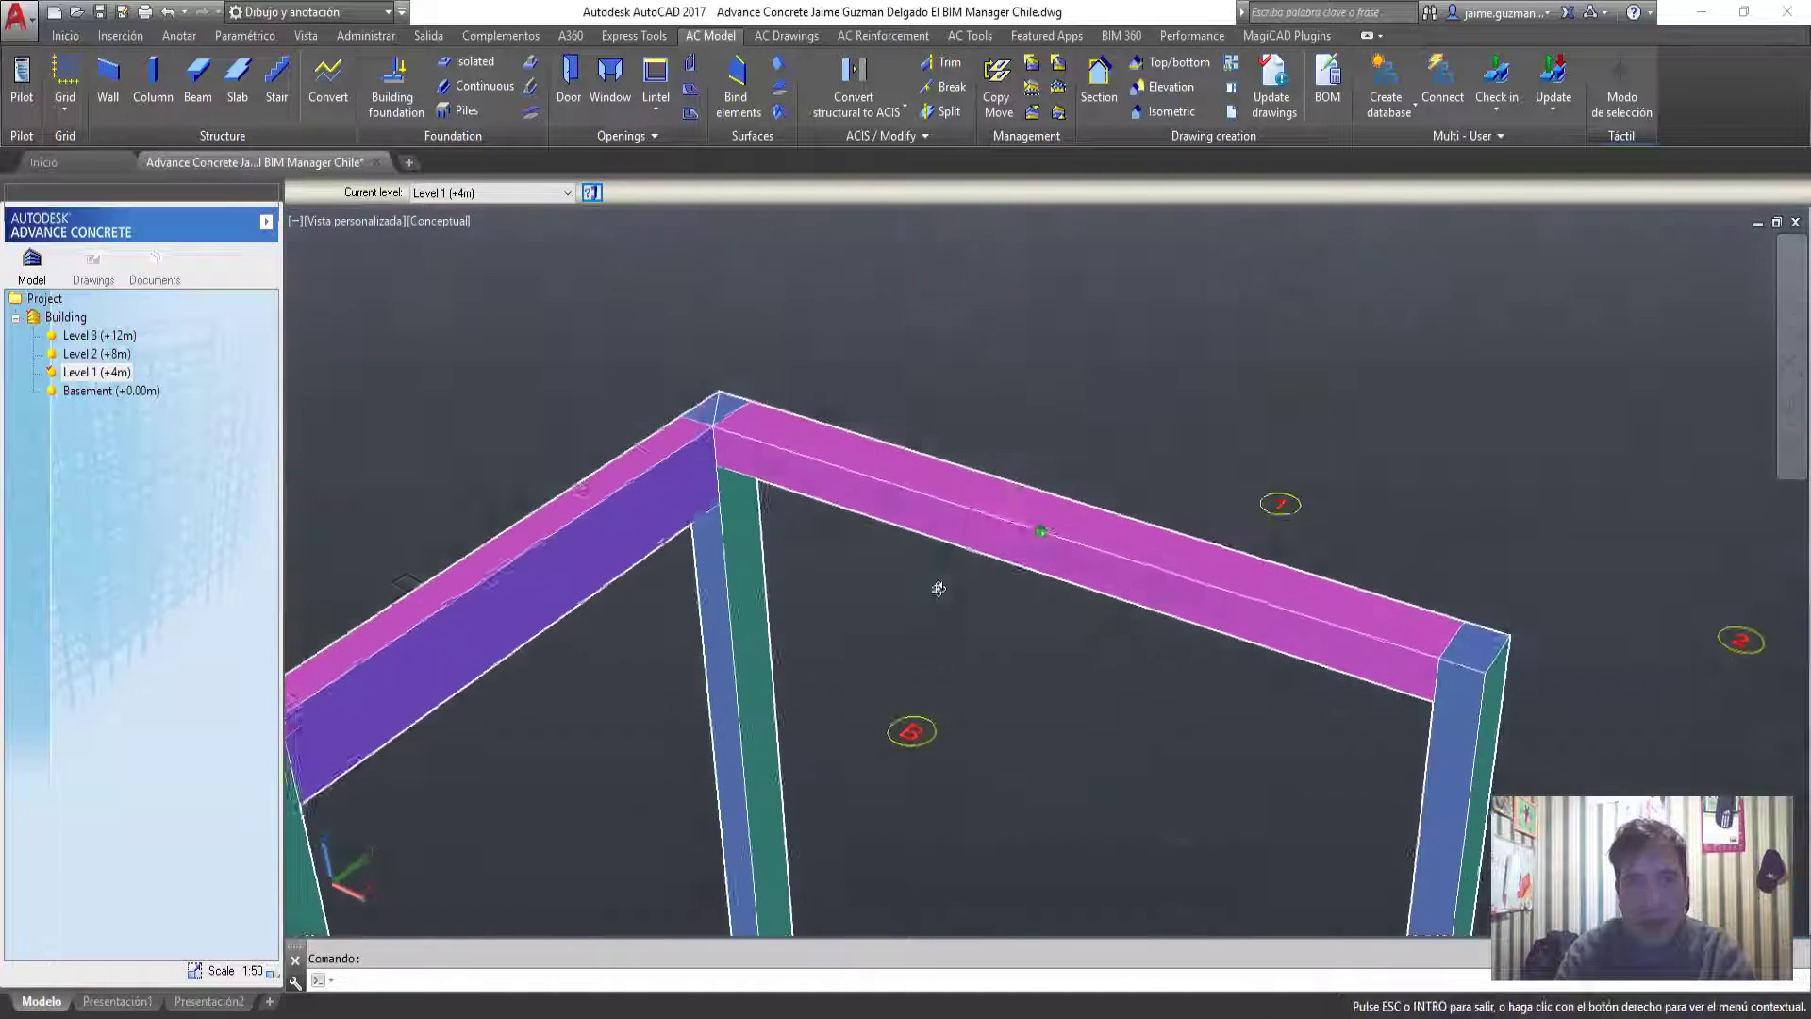
left_click(854, 497)
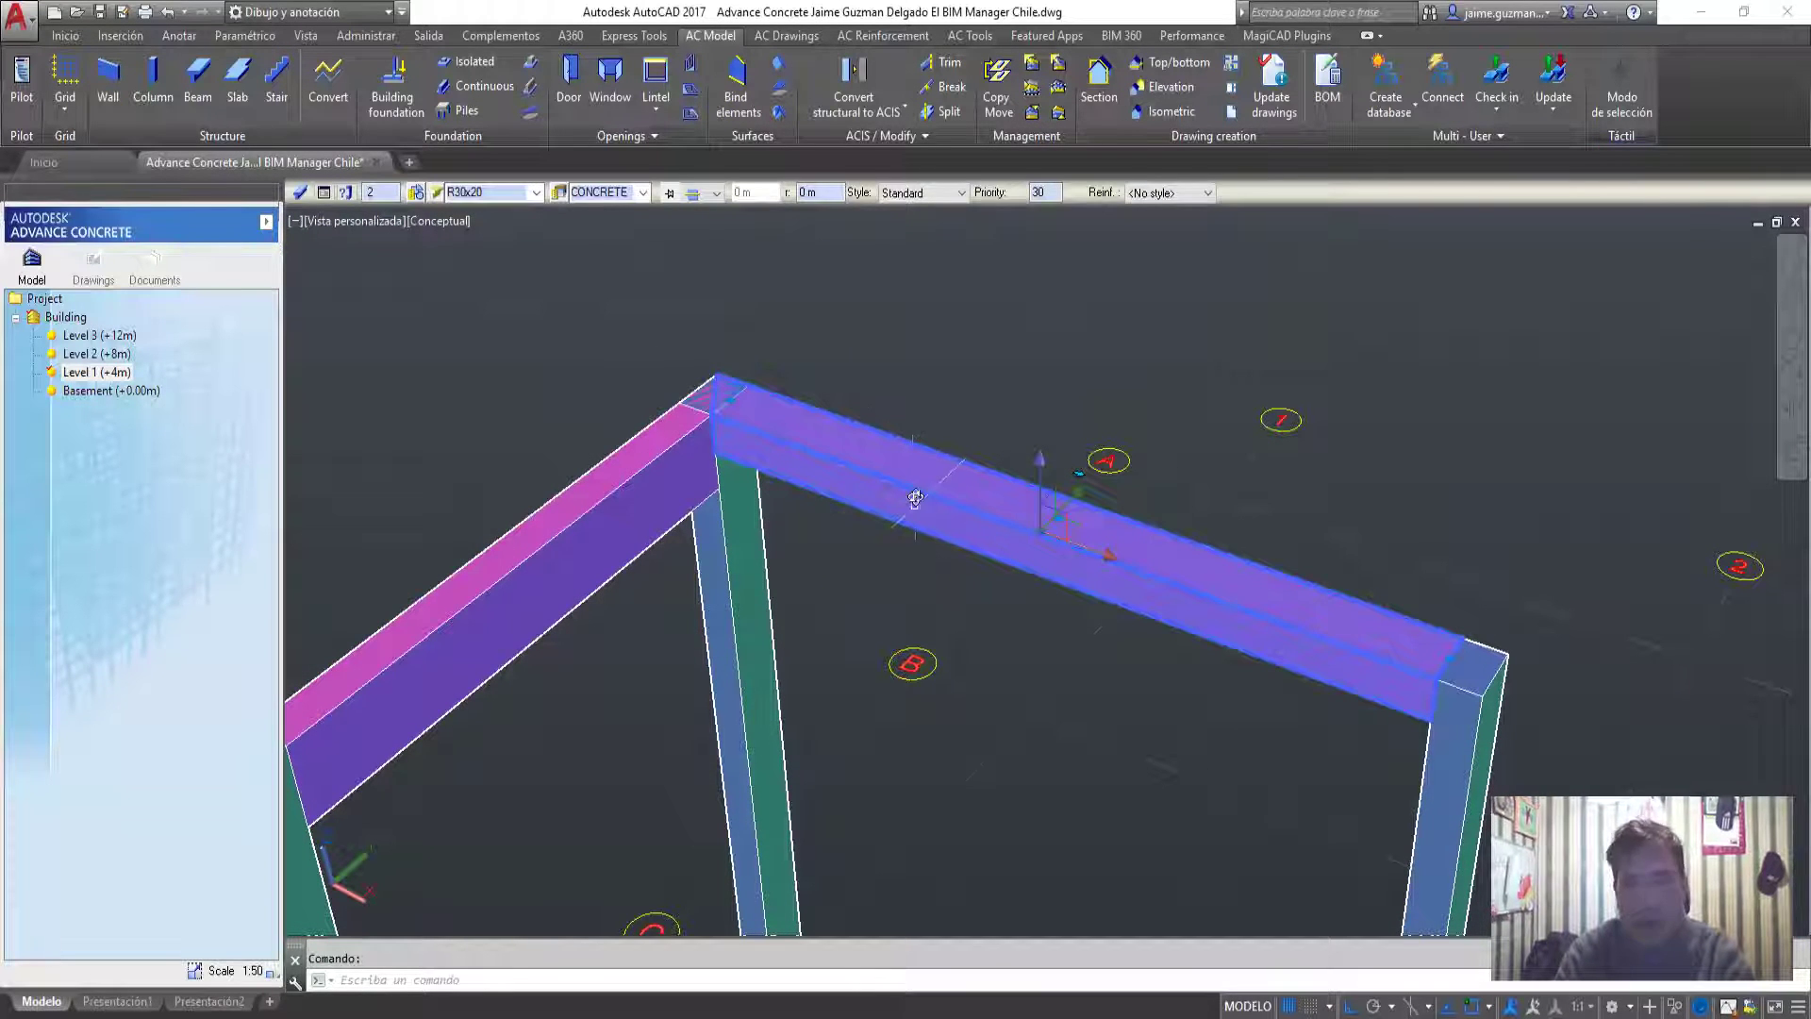
key("Delete")
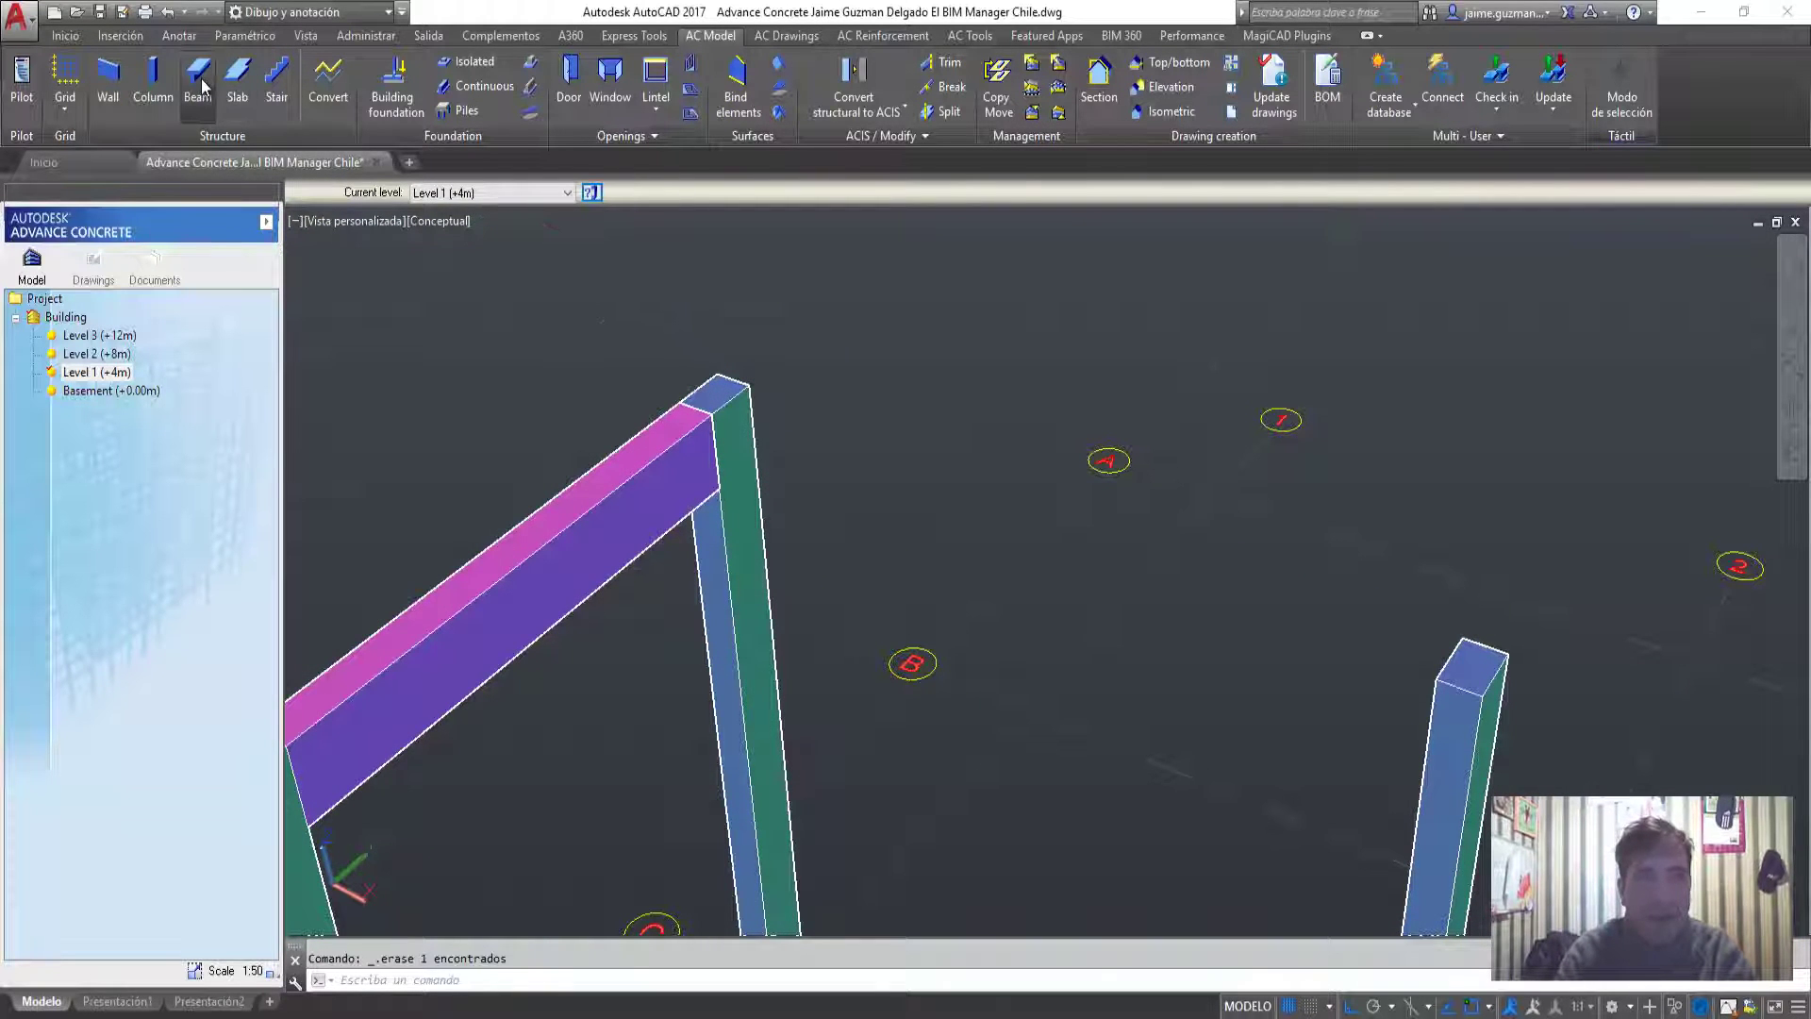
left_click(198, 83)
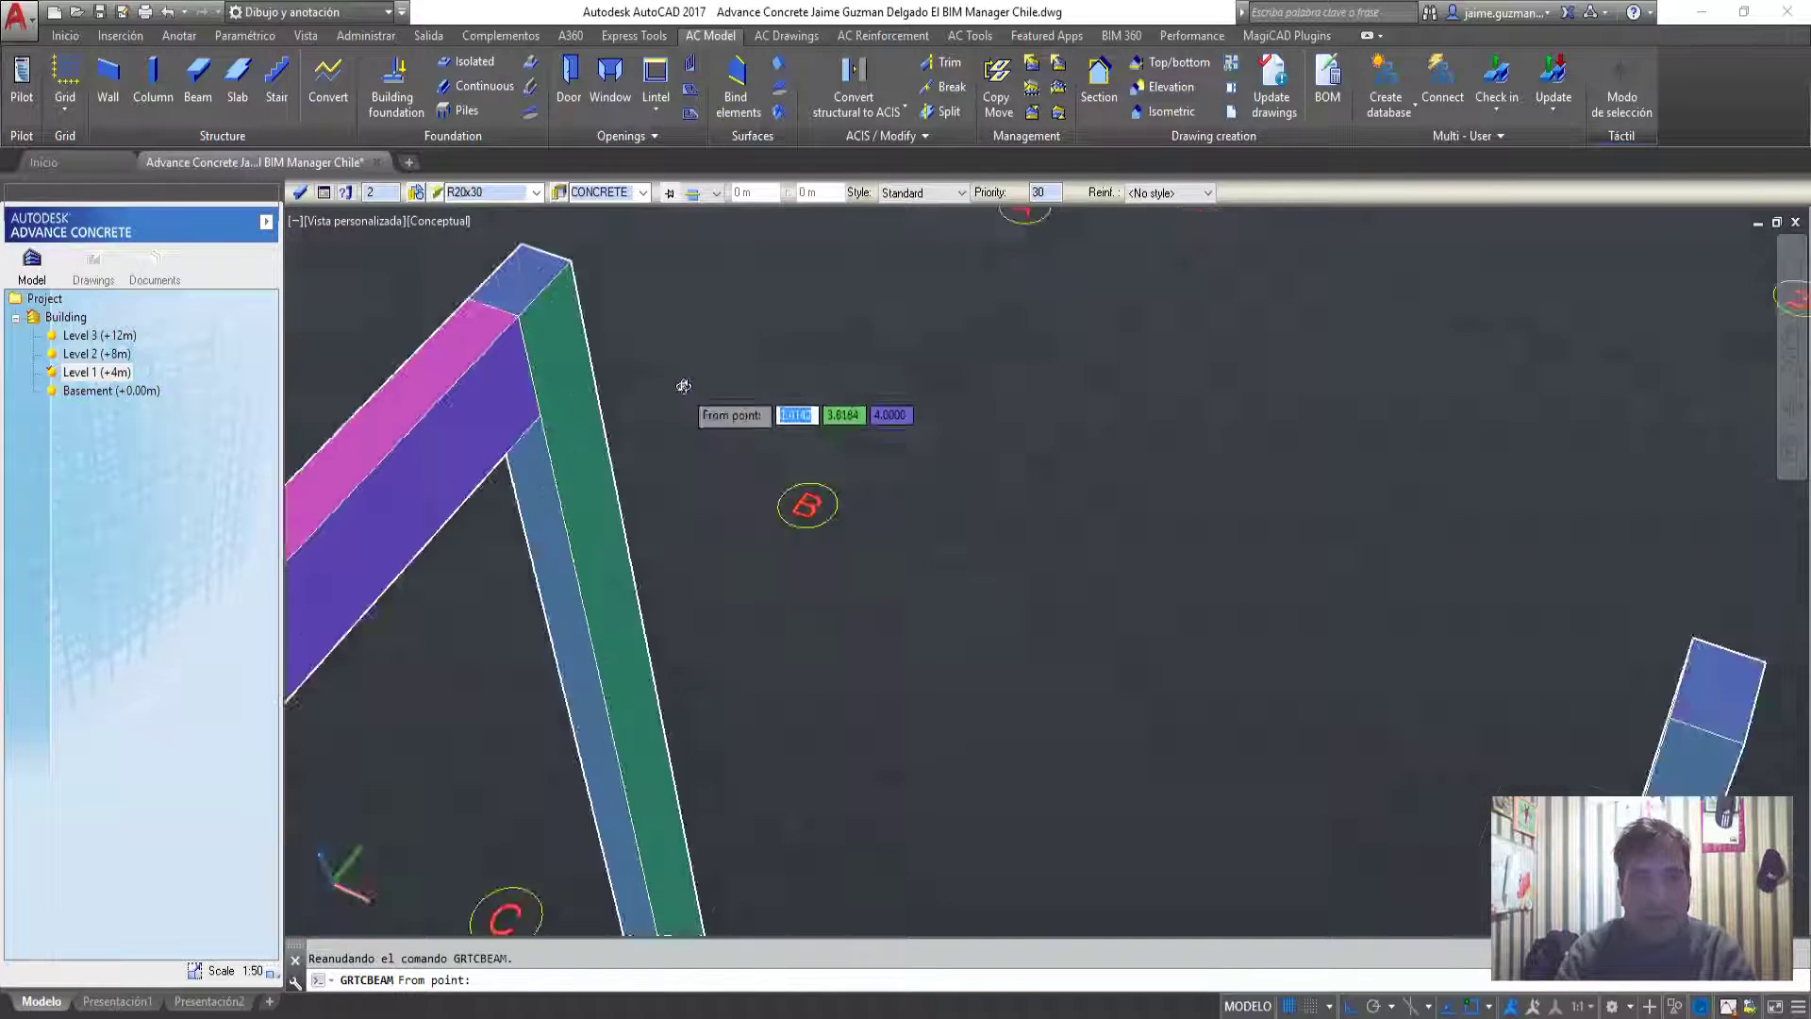
Draw an R20x30 beam from the corner column top to the right column top
scroll(728, 399, "up", 5)
middle_click_drag(613, 363, 922, 527)
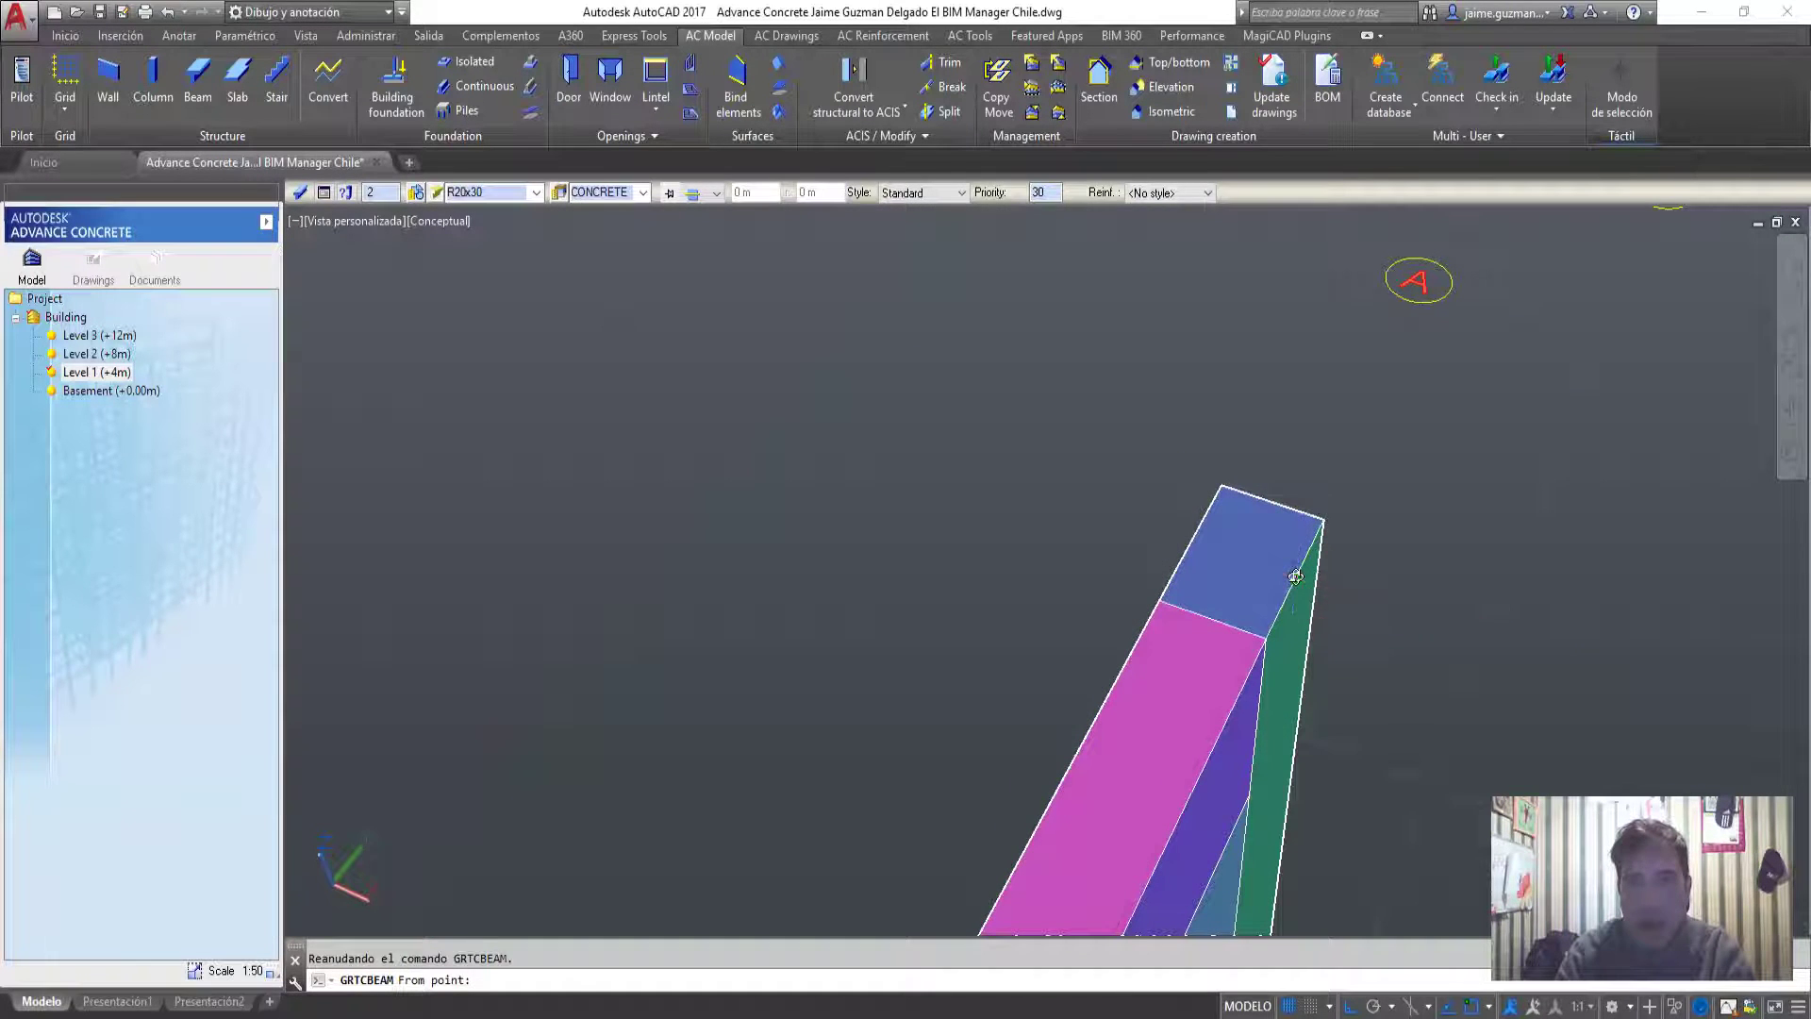
left_click(1253, 542)
scroll(606, 436, "down", 3)
scroll(766, 517, "down", 2)
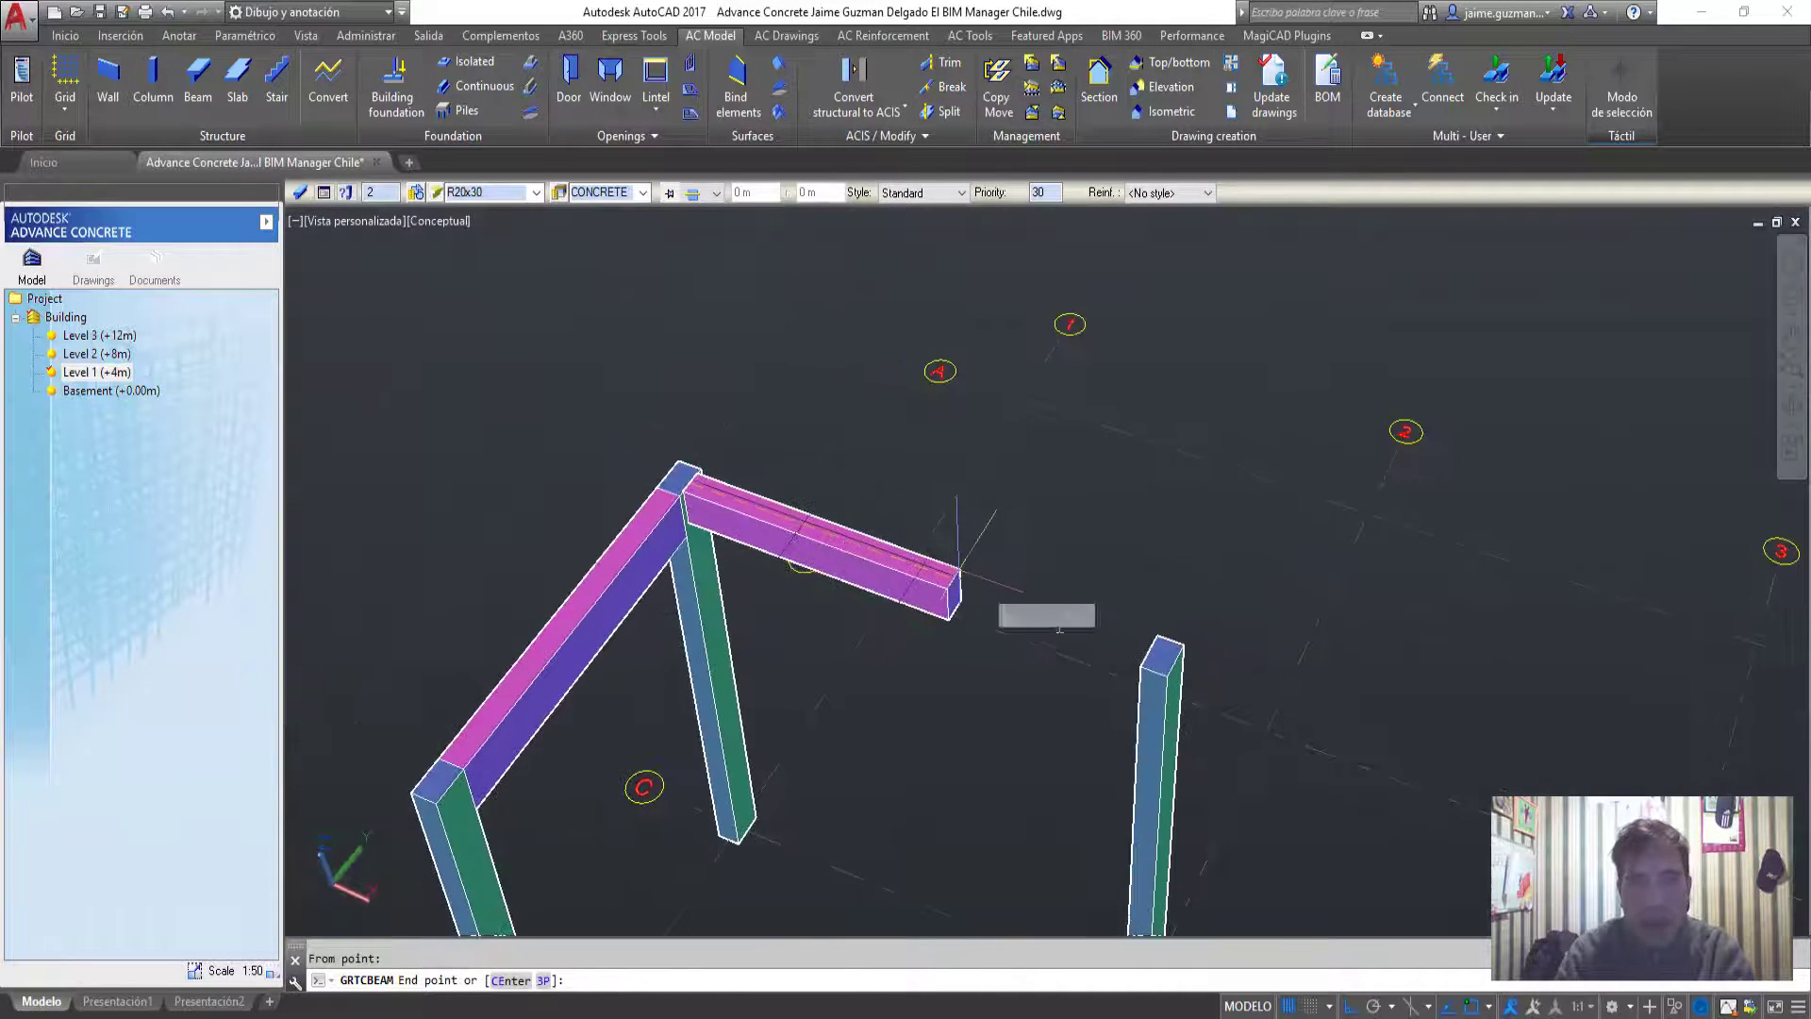
scroll(1165, 656, "up", 2)
scroll(1226, 726, "up", 2)
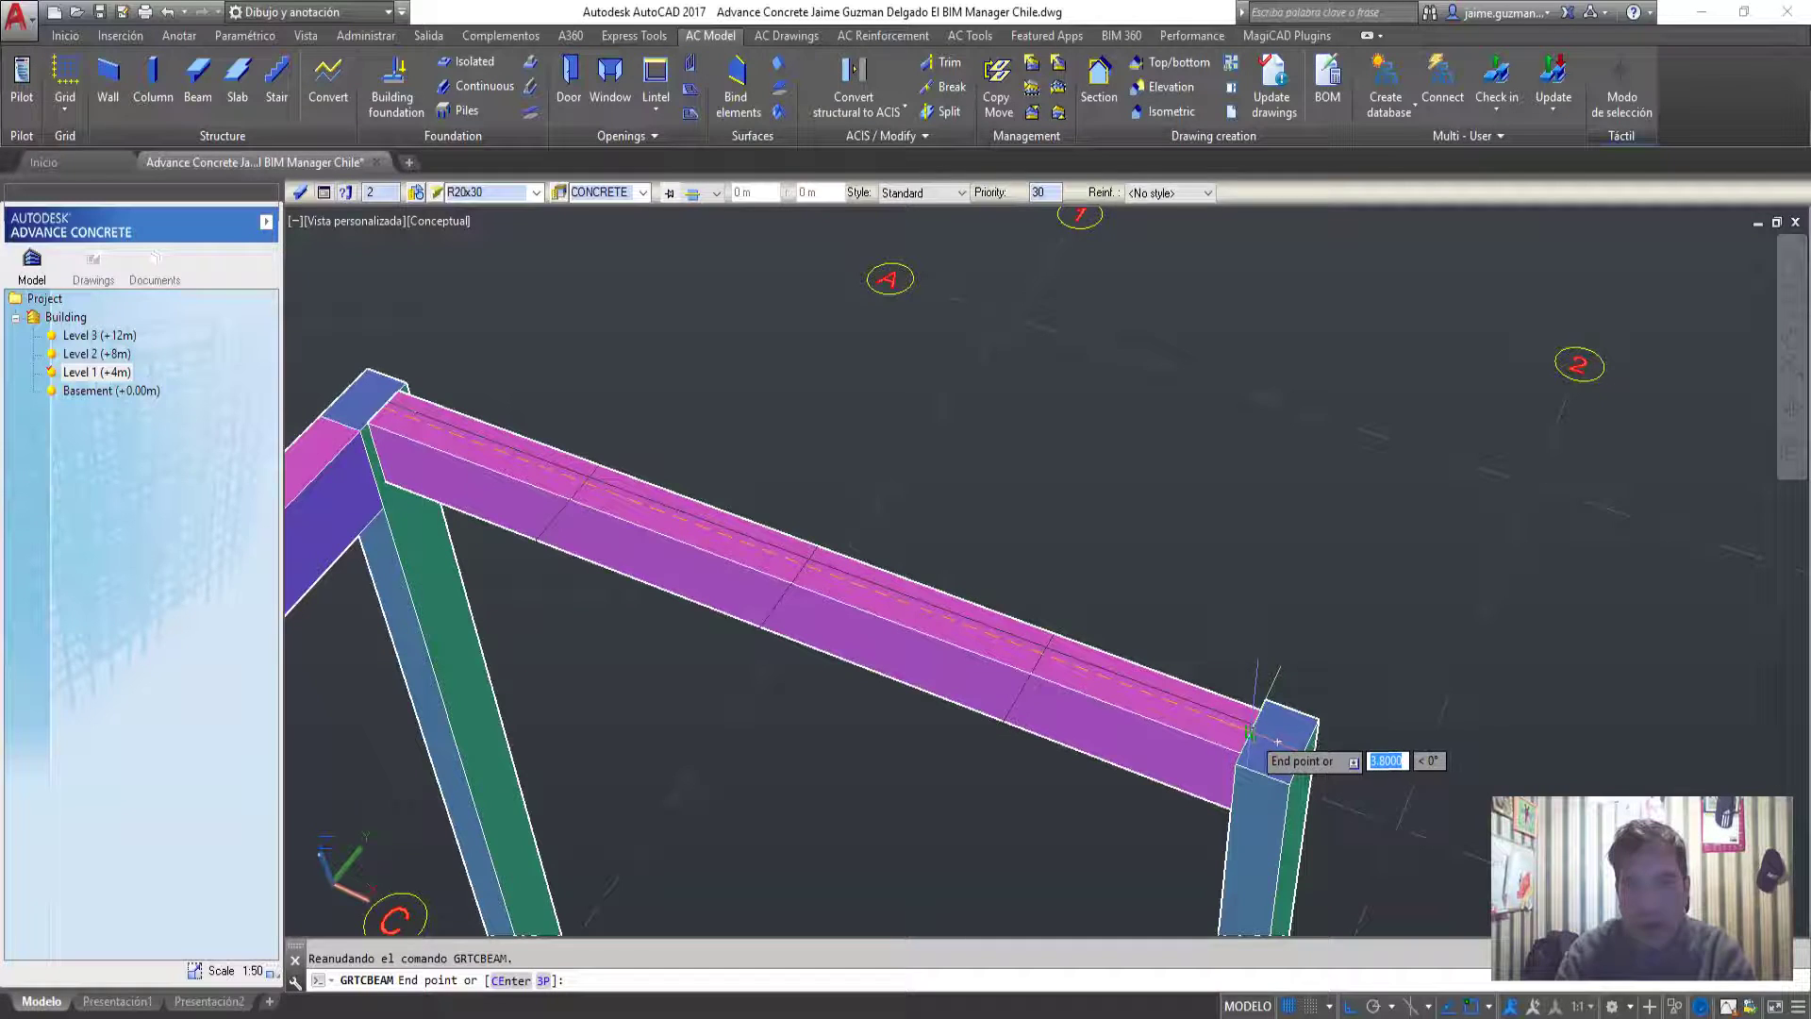
left_click(1249, 734)
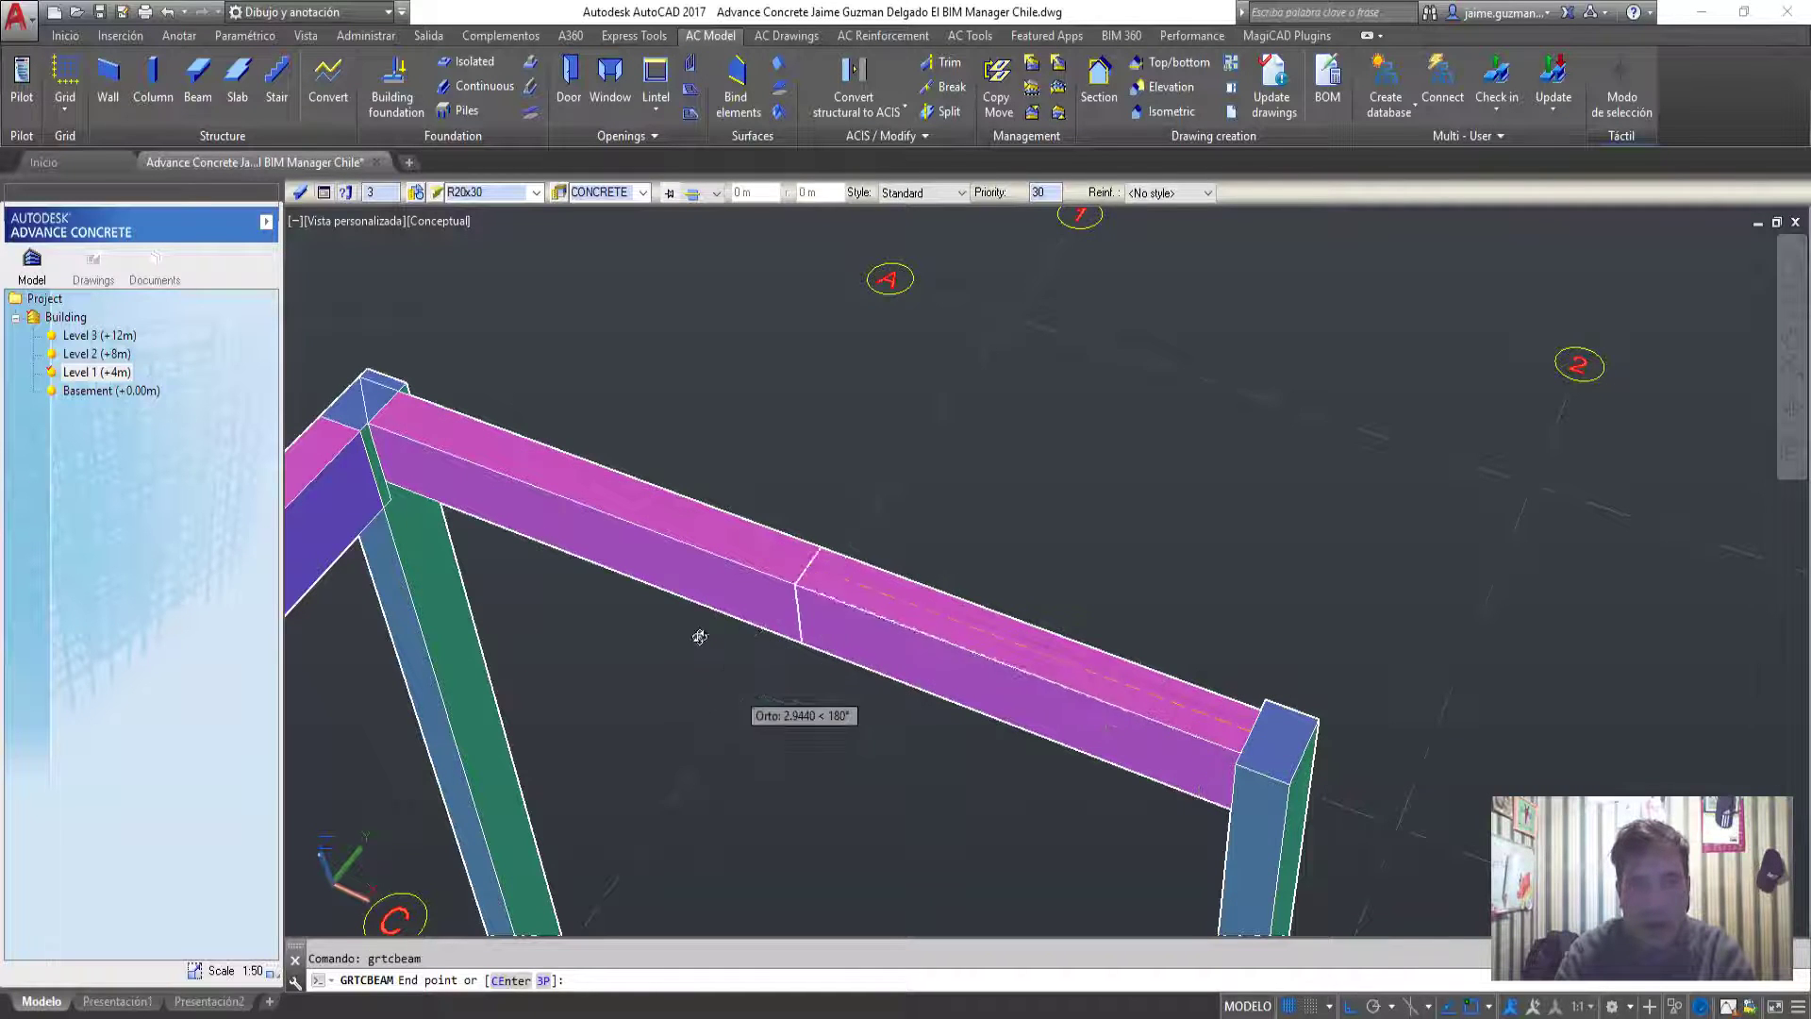
Finish beam drawing, orbit to see the whole frame, and select the left beam
scroll(784, 673, "down", 3)
scroll(778, 676, "down", 3)
key("Escape")
mouse_move(740, 657)
middle_mouse_down("shift")
mouse_move(738, 537)
mouse_move(663, 491)
middle_mouse_up("shift")
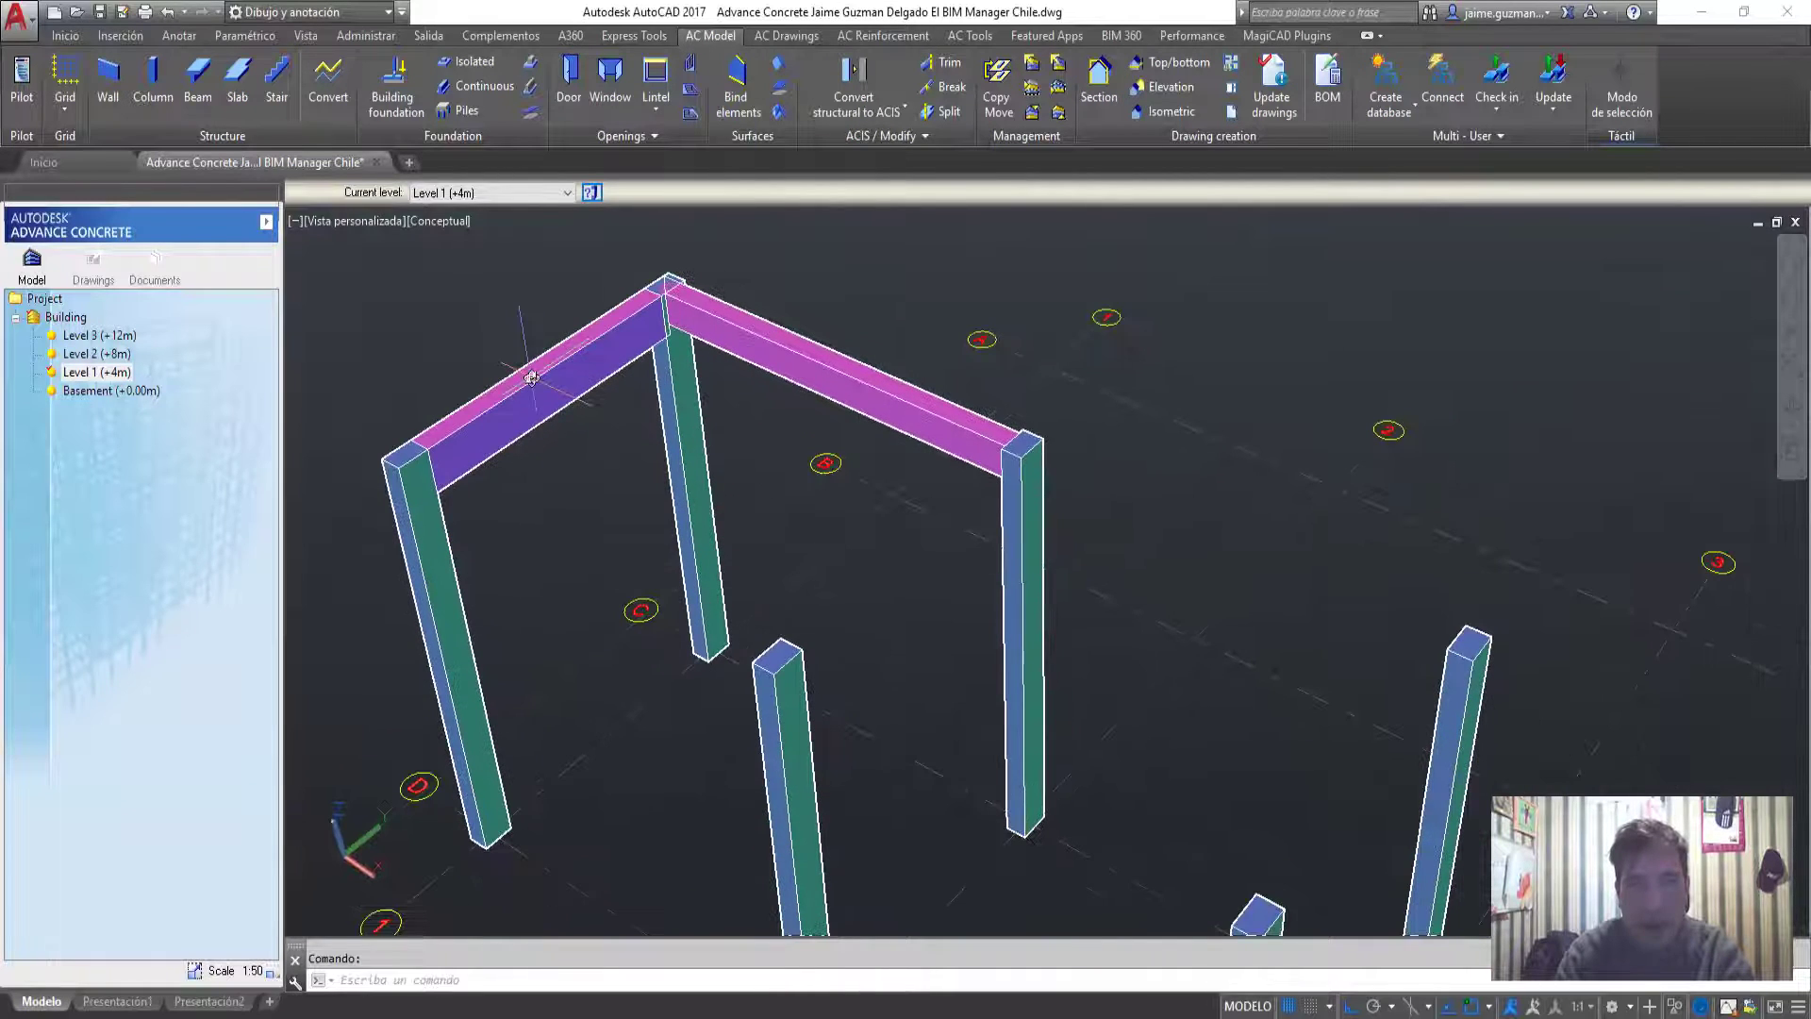
left_click(531, 378)
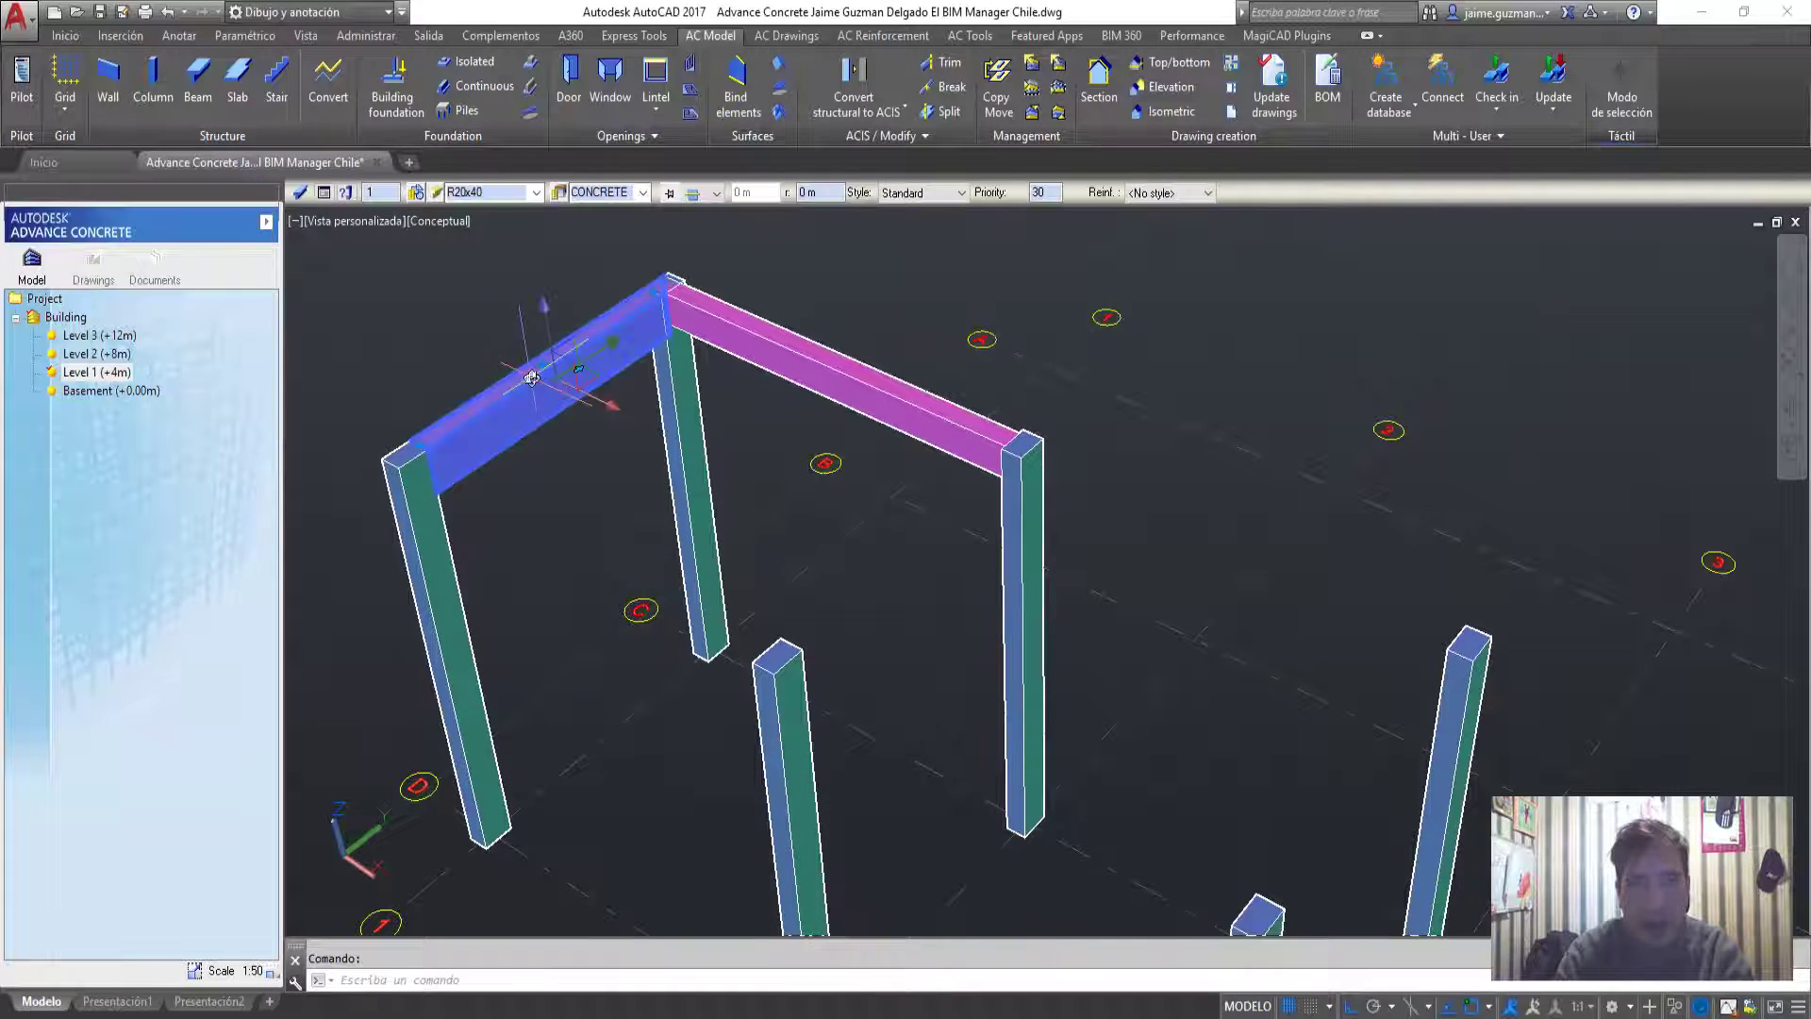
Start copying the left beam with CO, using the column bottom as base point
right_click(483, 429)
key("Escape")
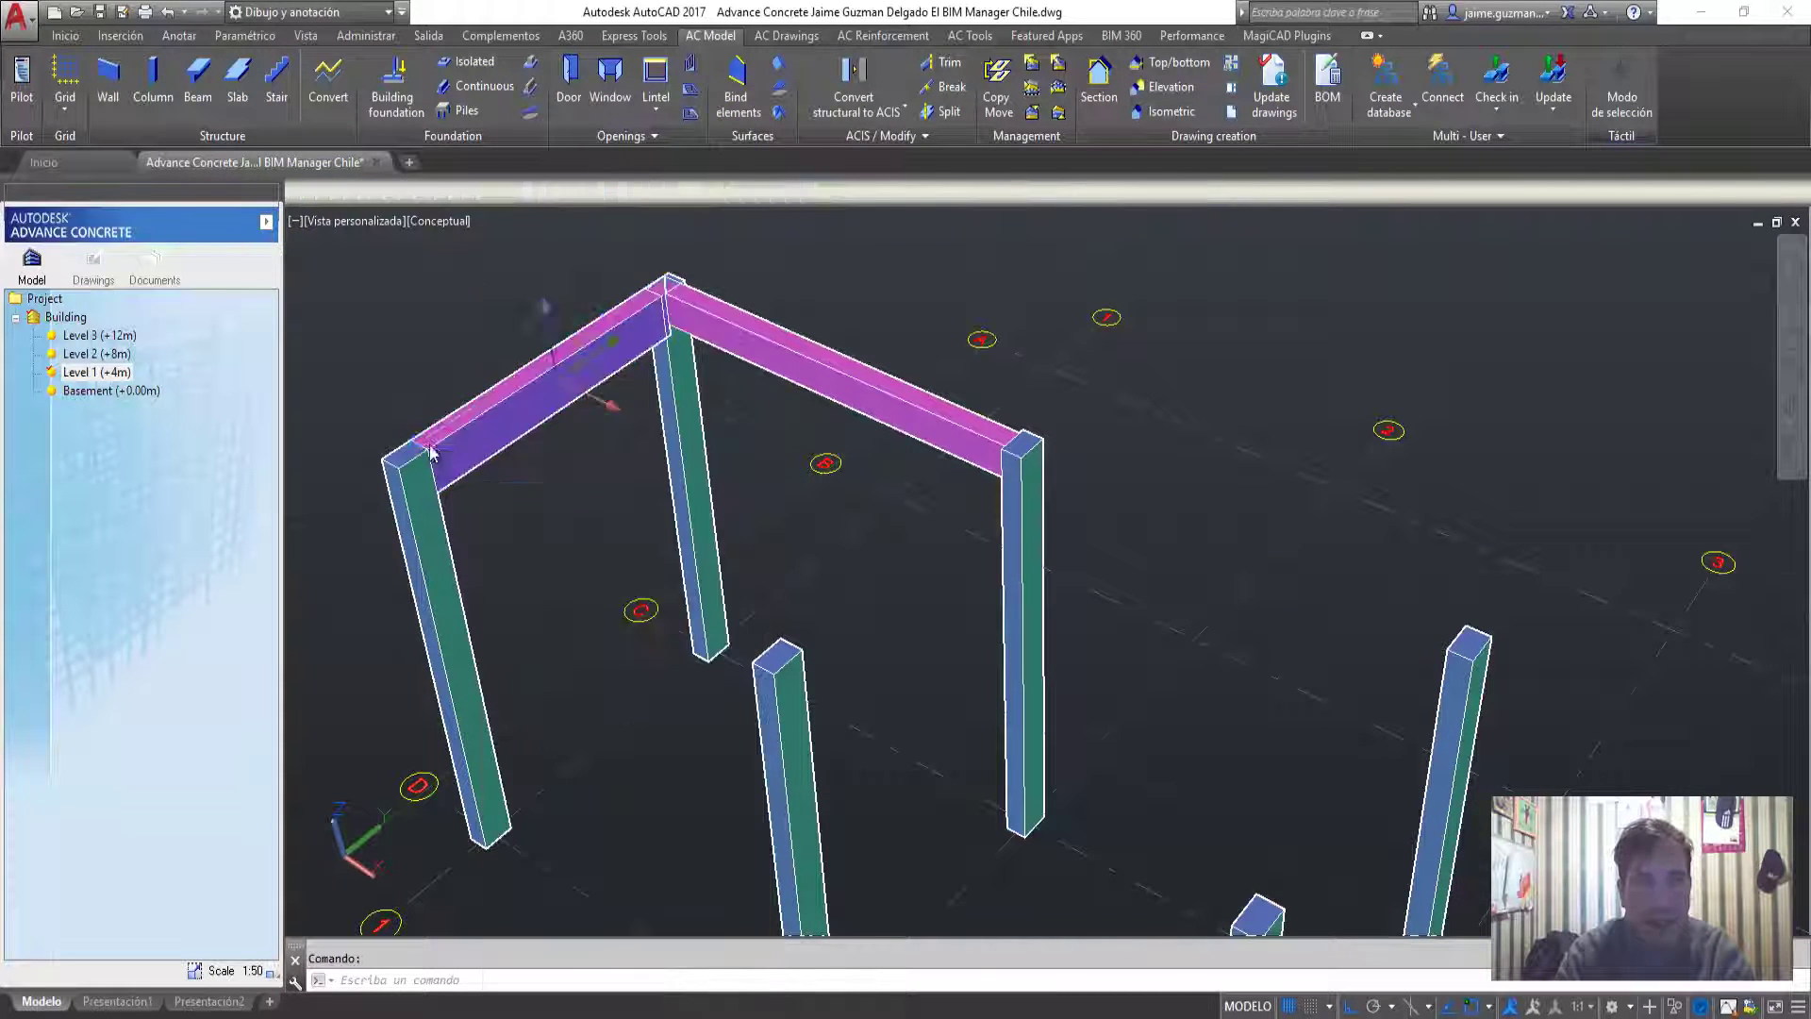
type("co")
key("Return")
scroll(406, 456, "up", 3)
scroll(586, 614, "down", 3)
scroll(552, 525, "up", 2)
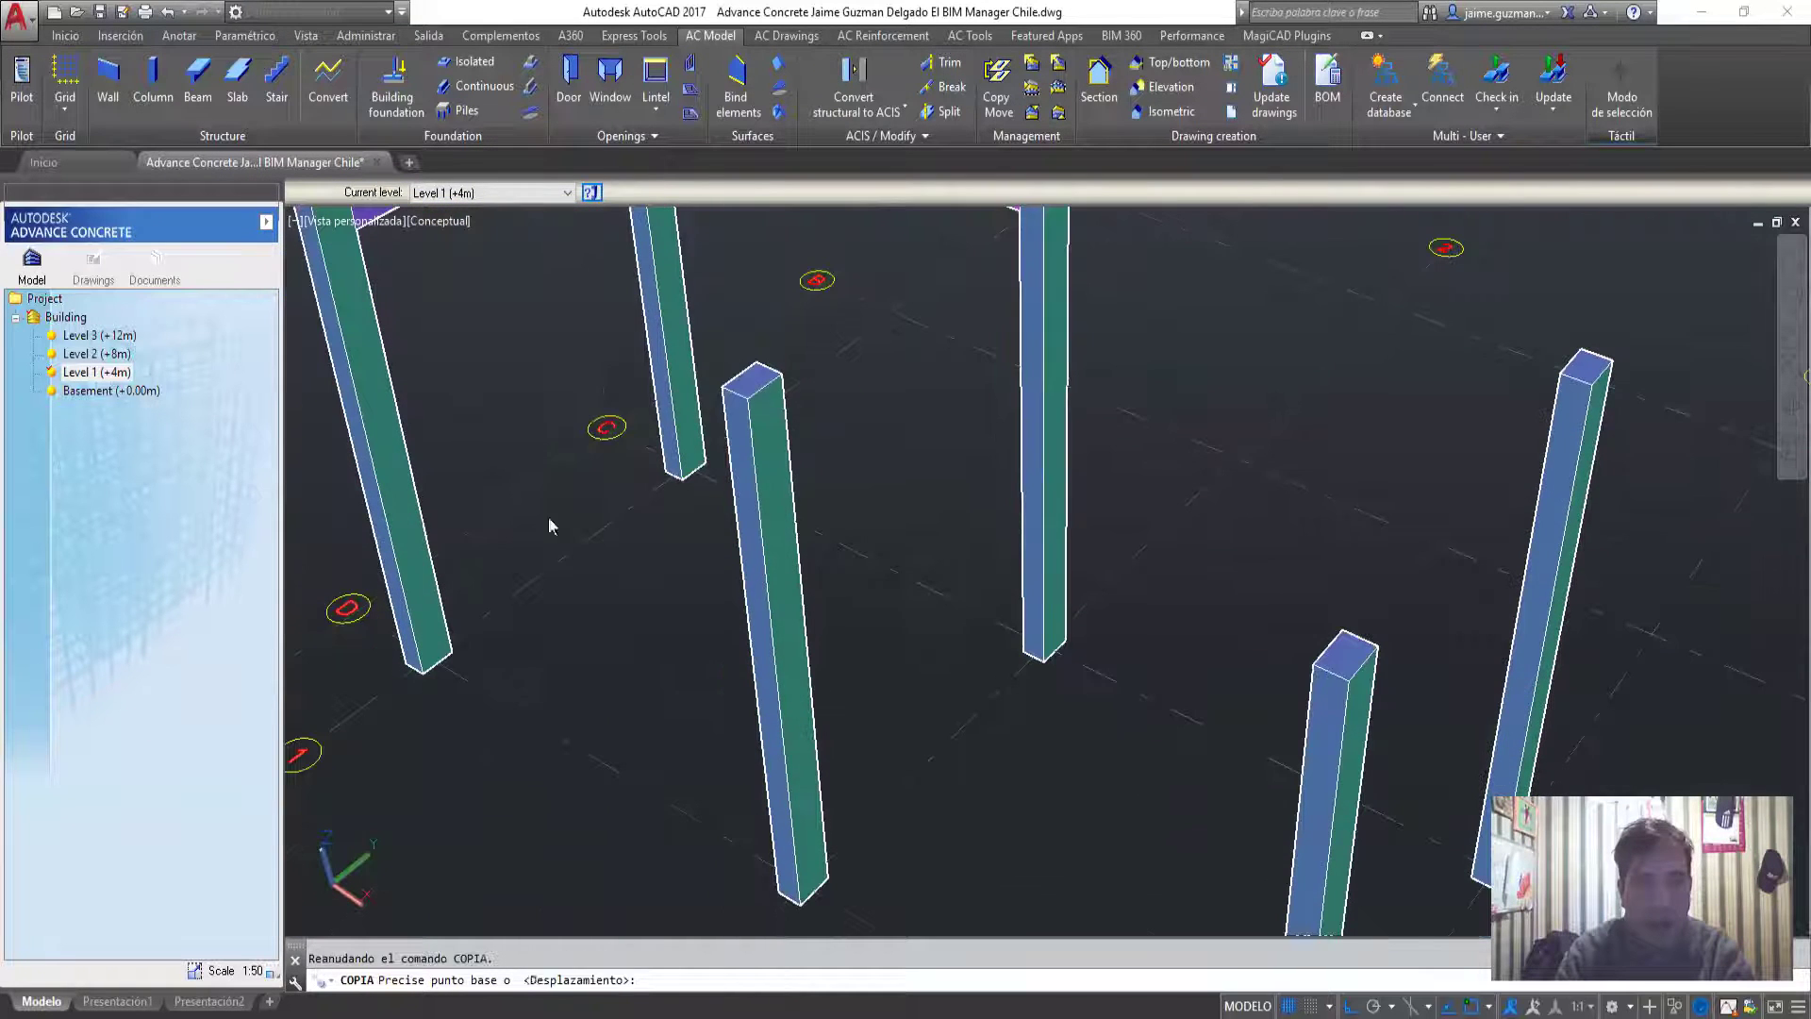
left_click(433, 666)
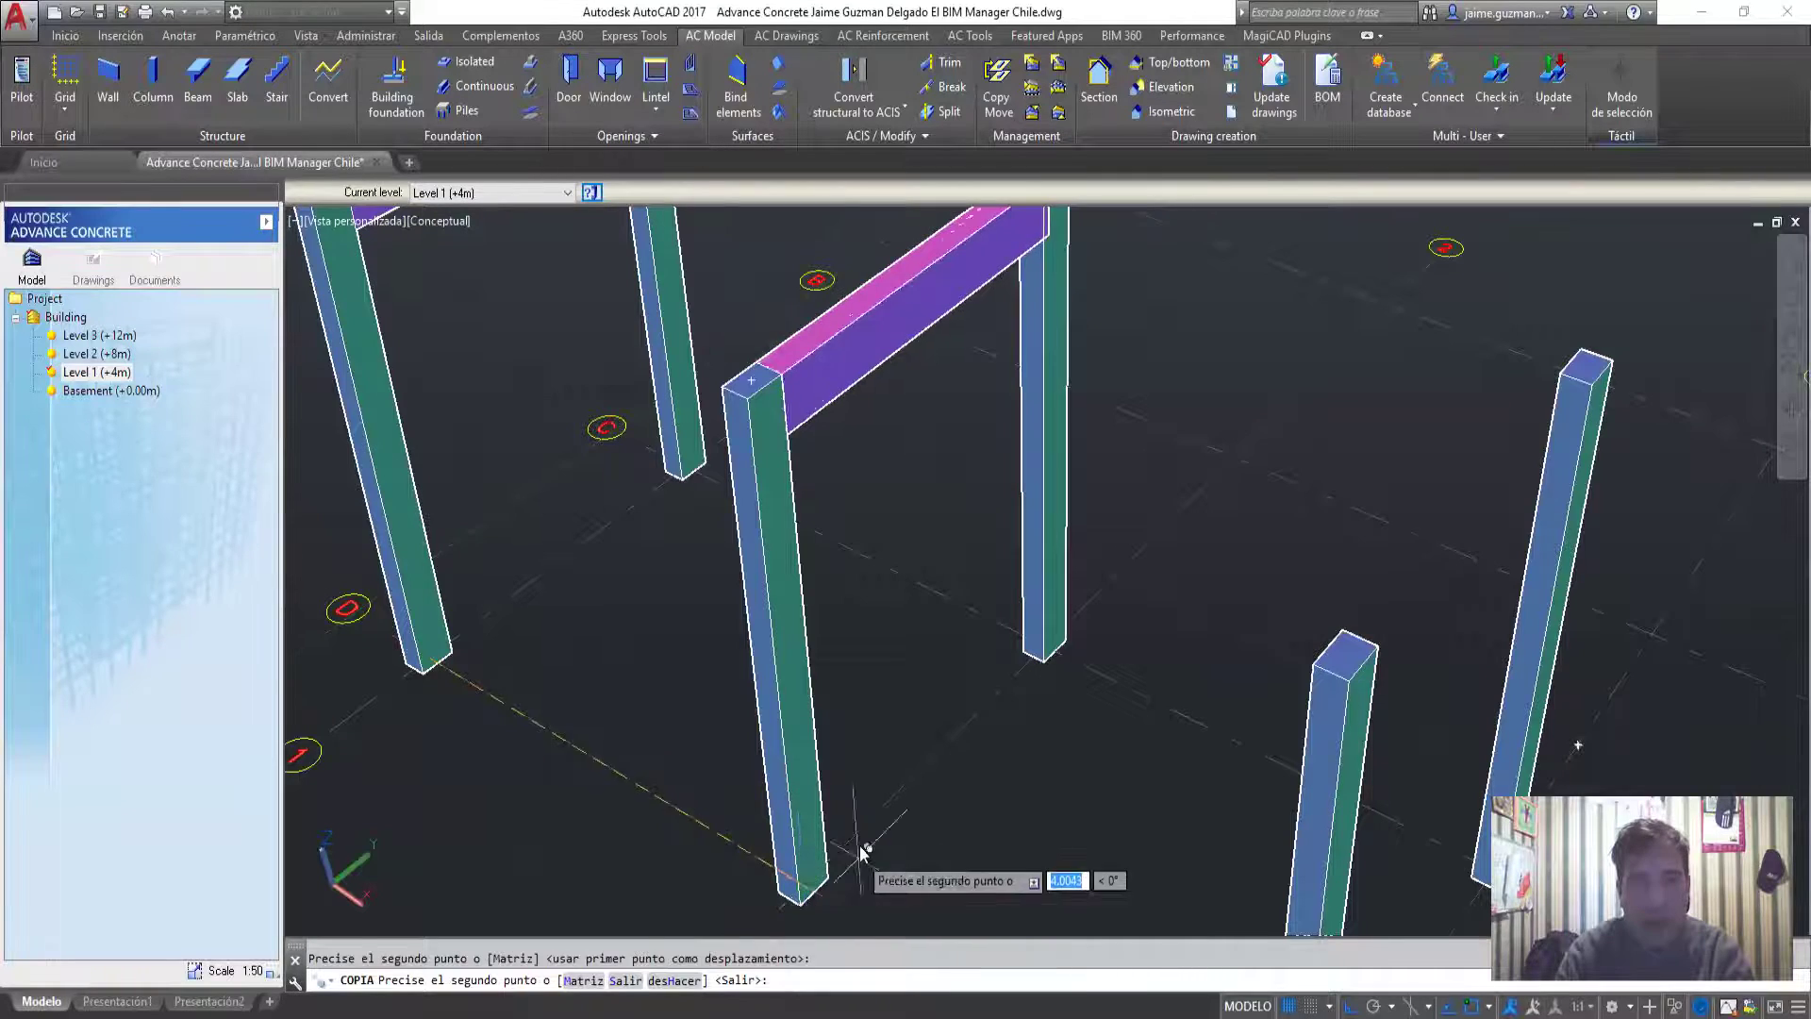
Place the beam copy on the right-hand column pair, forming a second frame
scroll(830, 802, "down", 3)
scroll(849, 754, "up", 2)
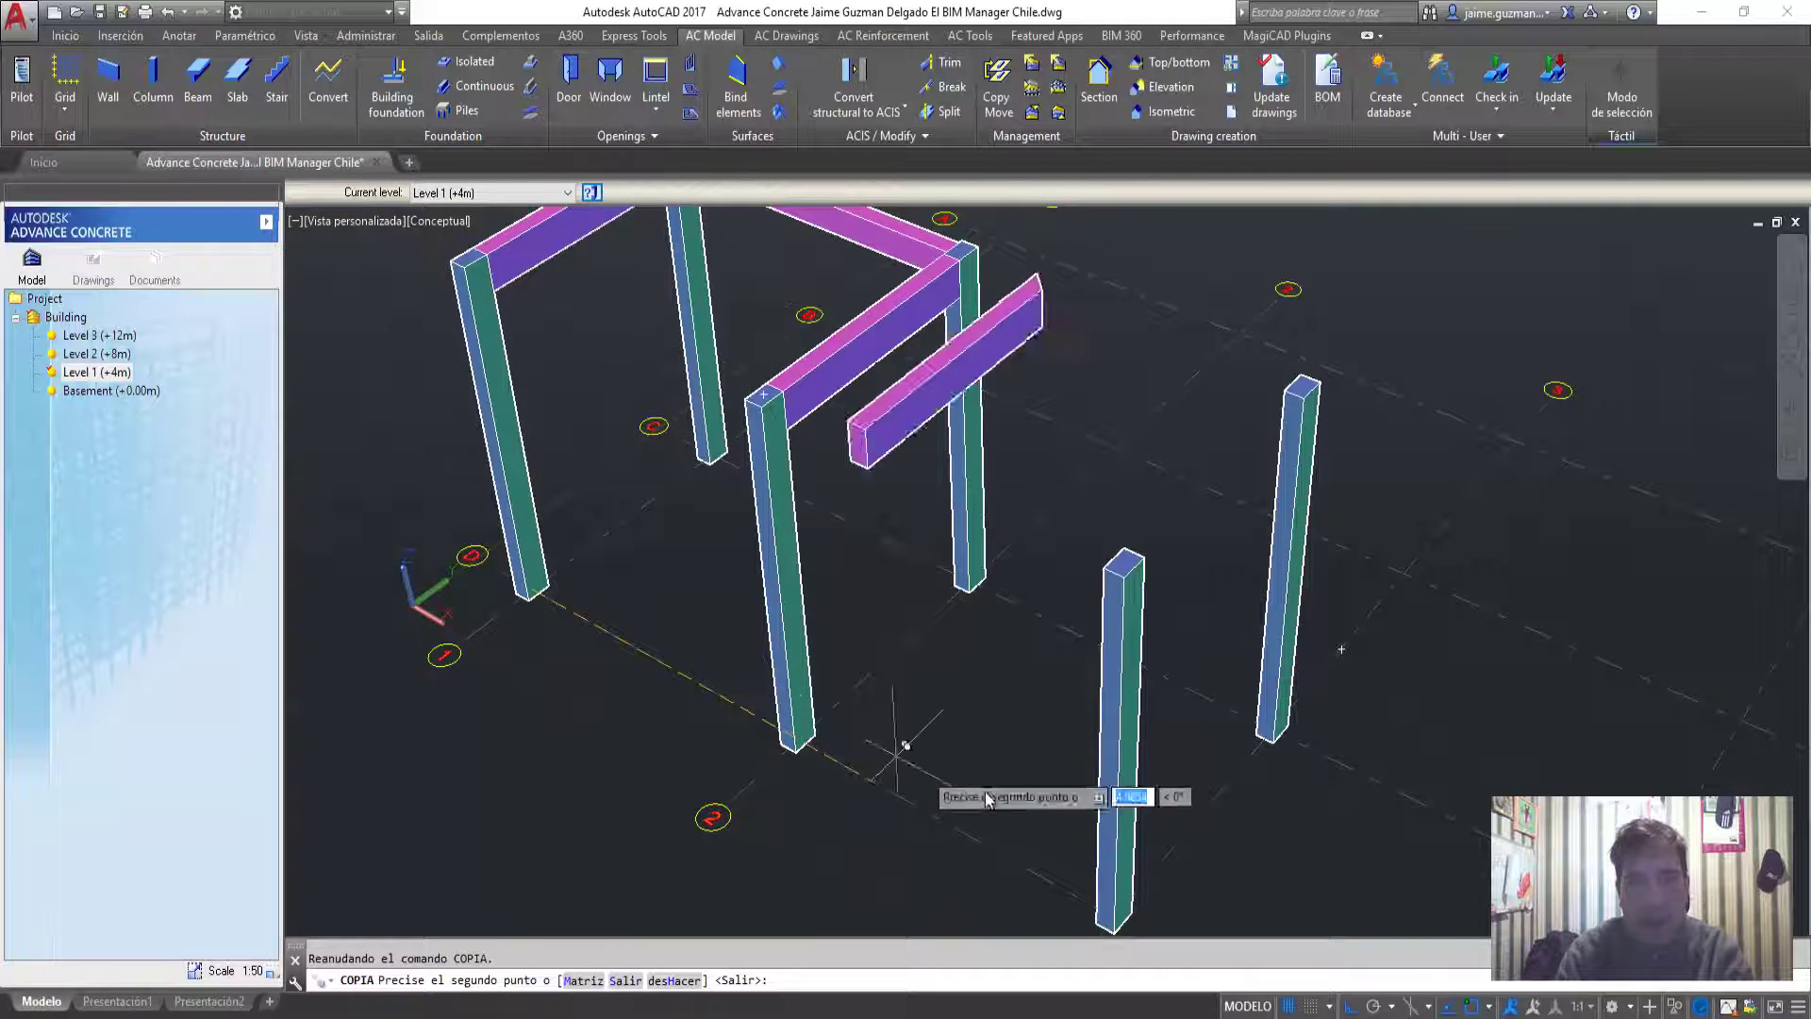
left_click(1105, 919)
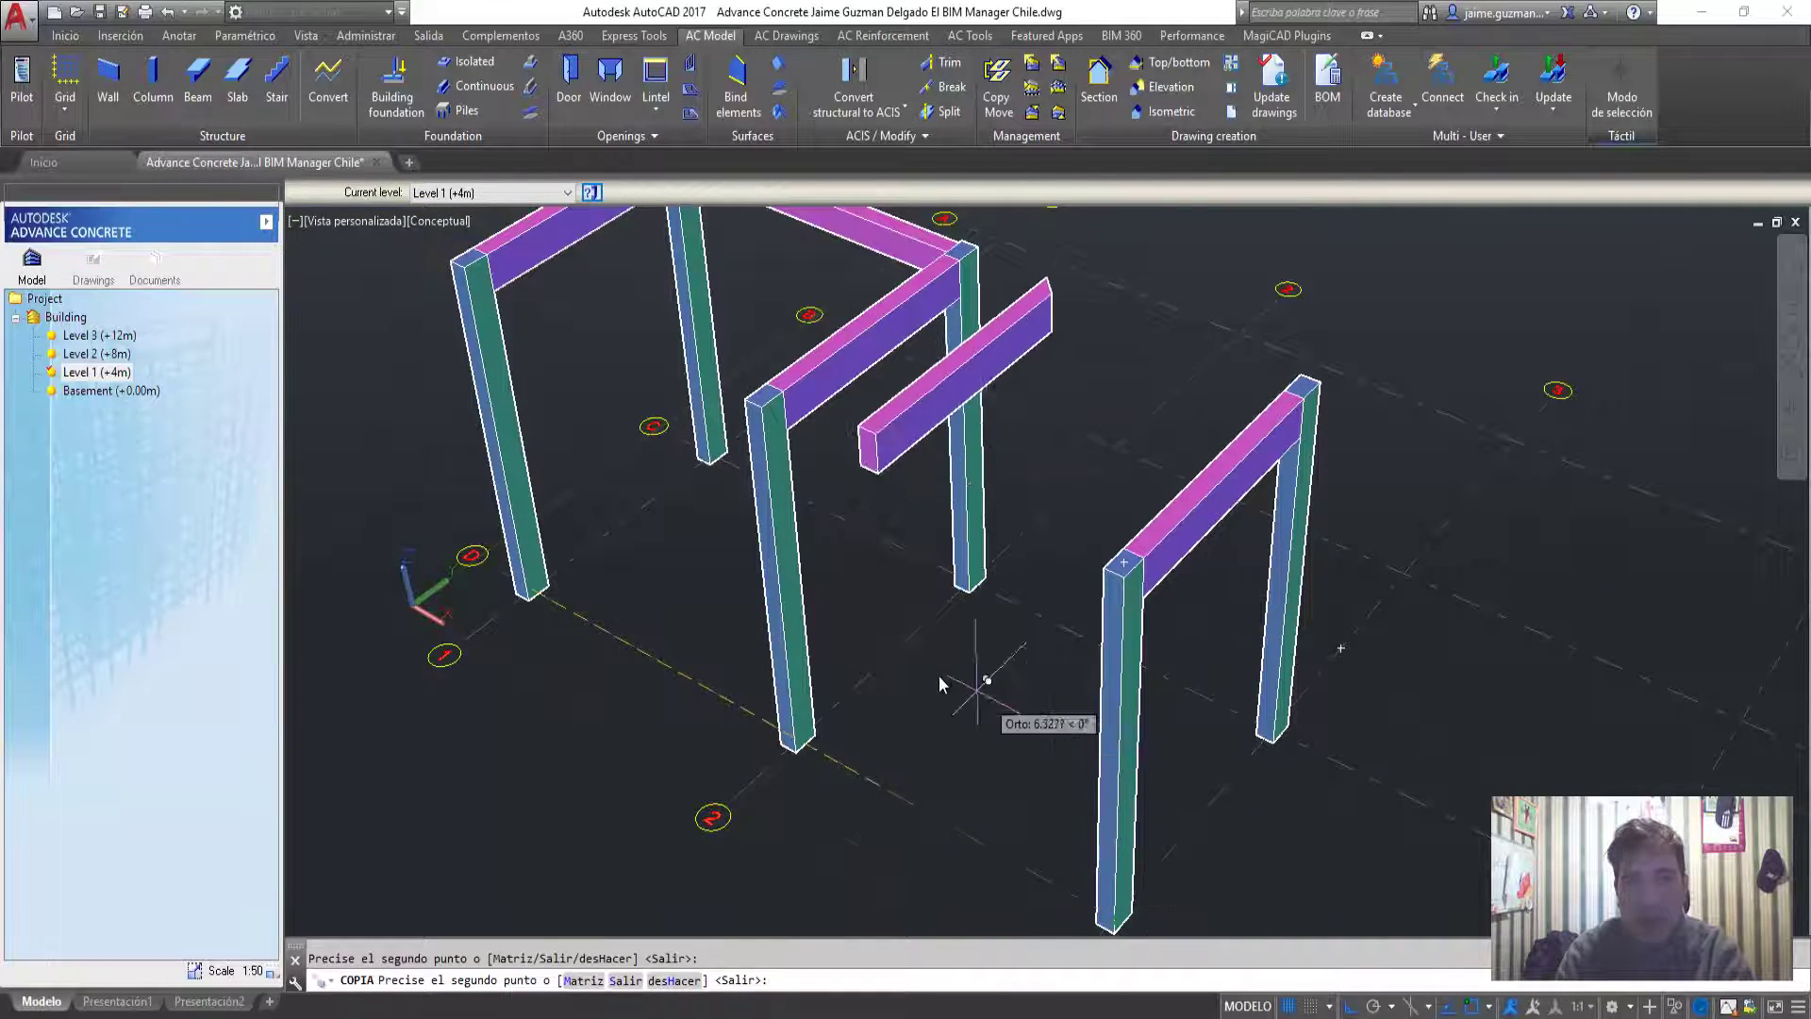
key("Escape")
scroll(848, 566, "down", 3)
middle_click_drag(943, 651, 968, 660)
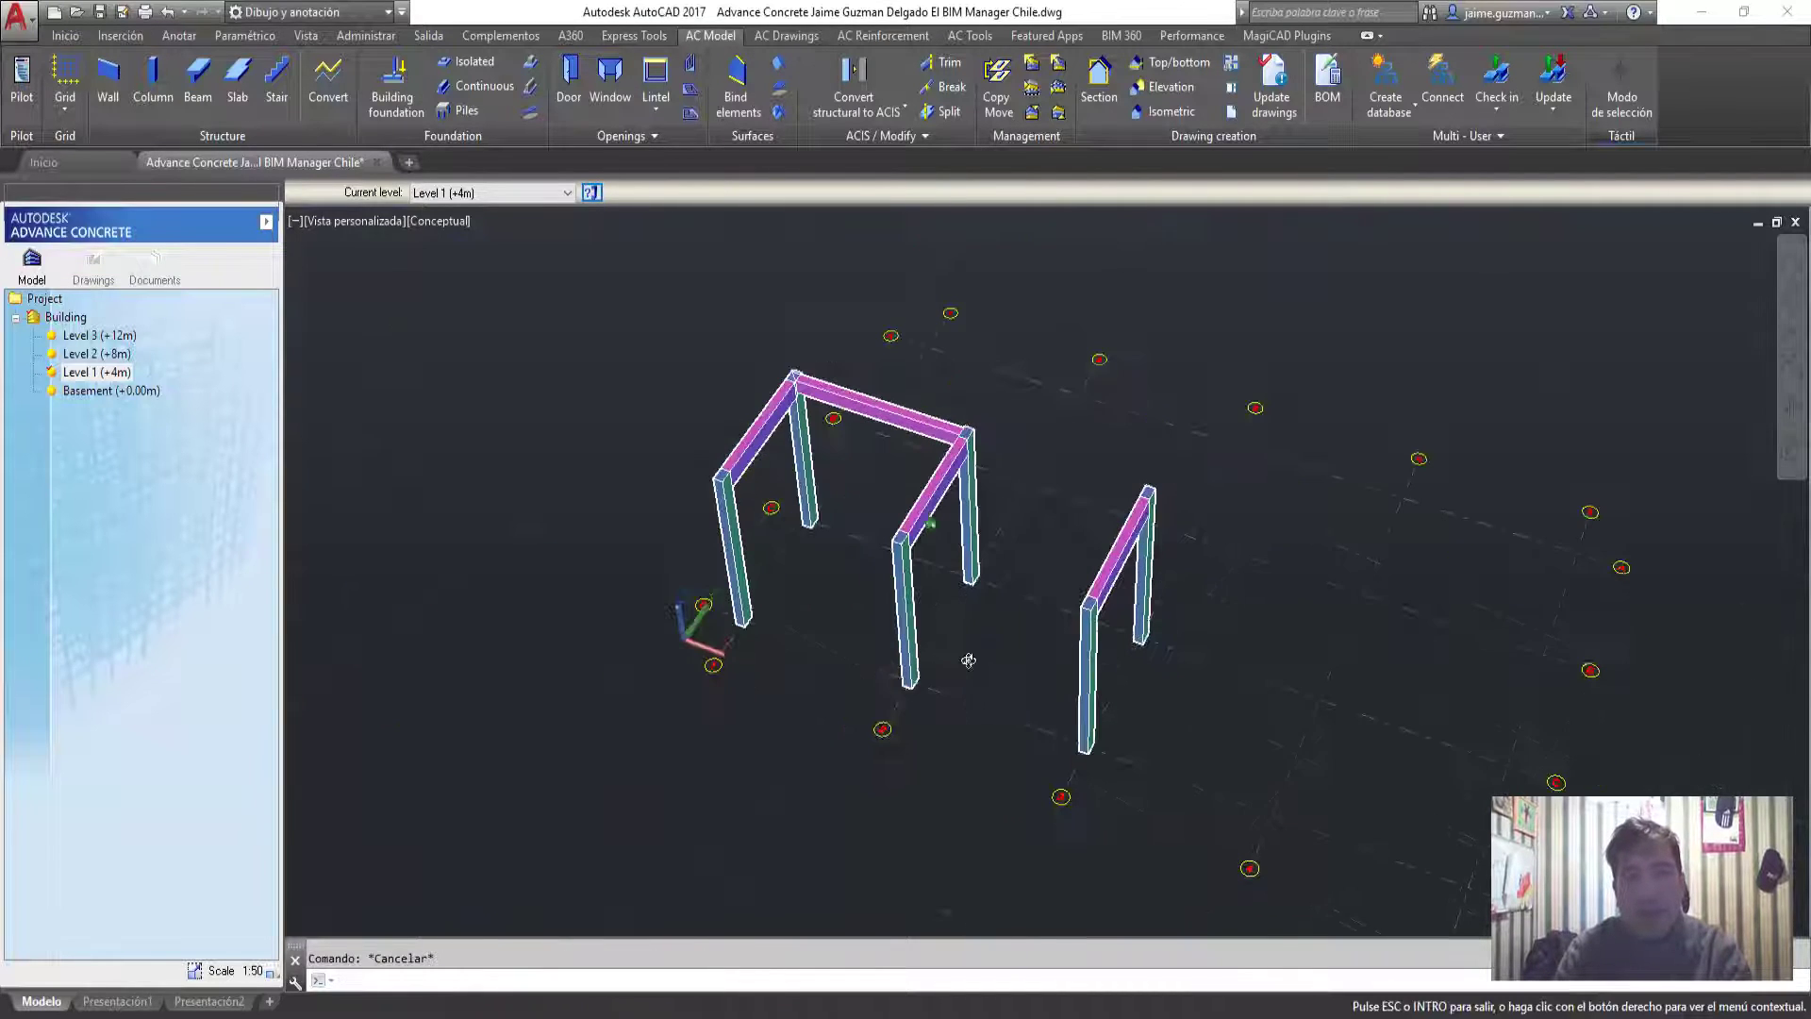
key("Escape")
scroll(1037, 576, "up", 1)
scroll(1038, 575, "up", 1)
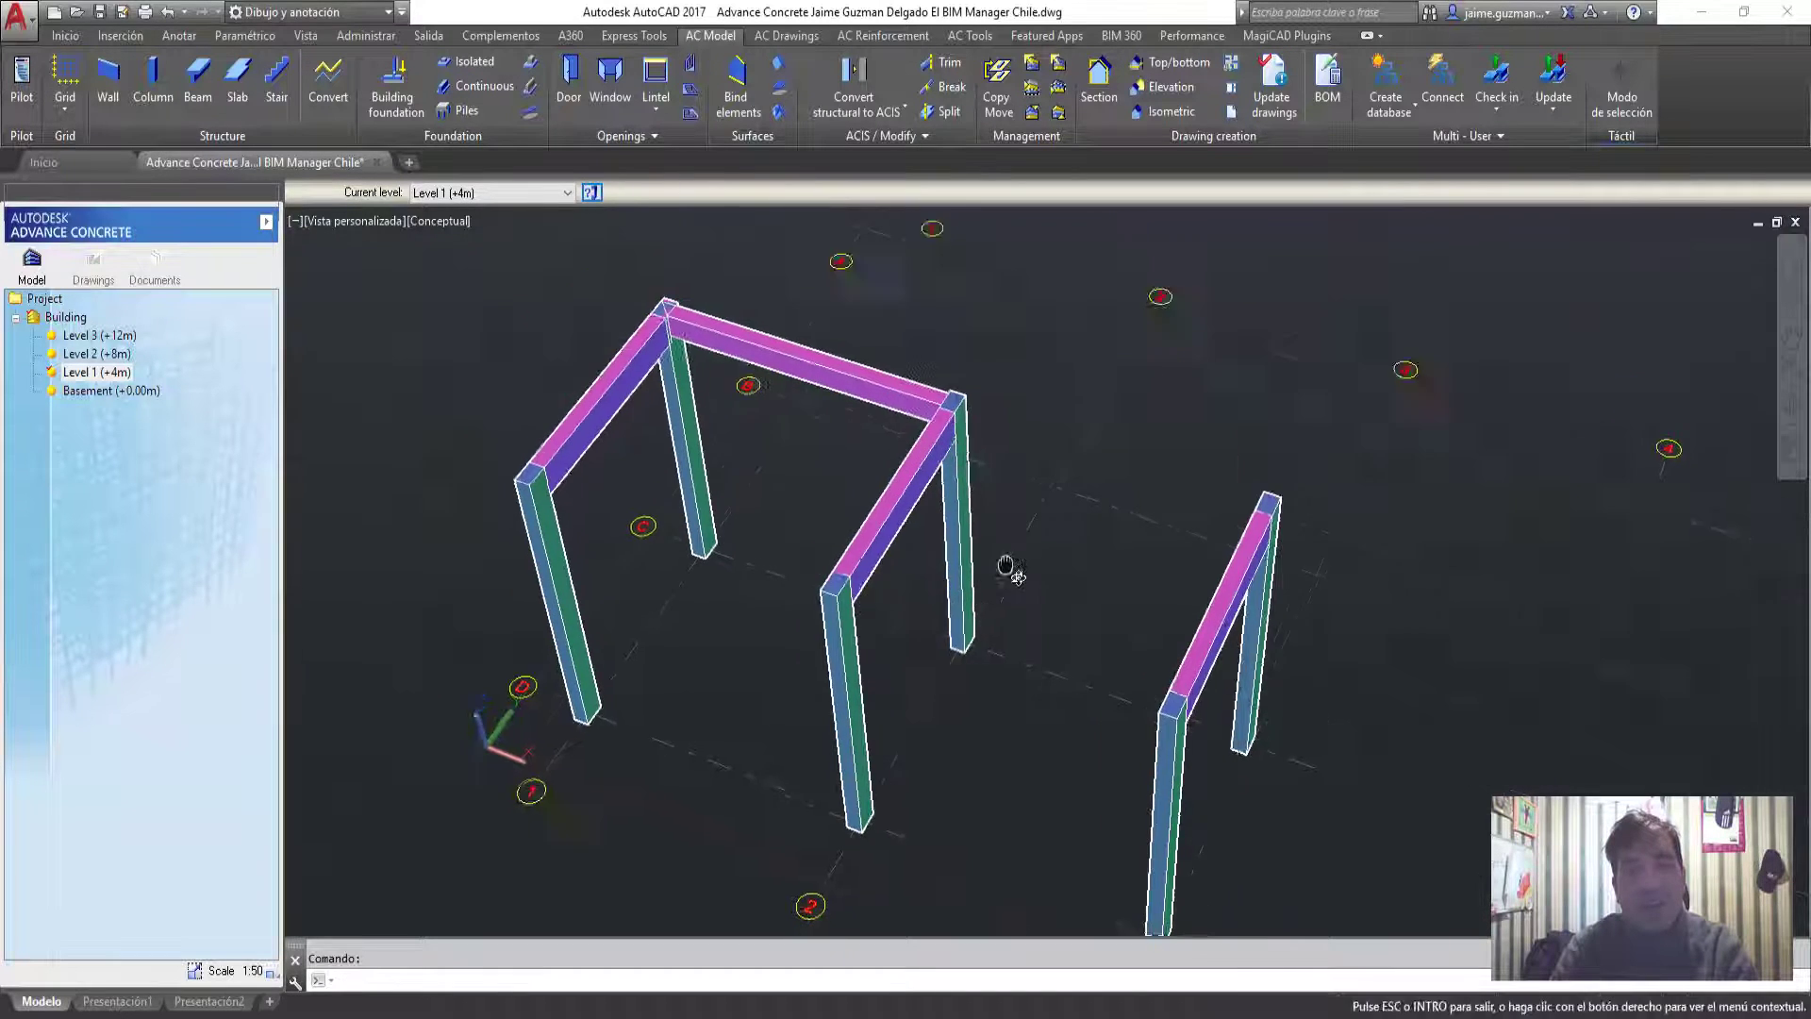
mouse_move(953, 451)
middle_mouse_down("shift")
mouse_move(1031, 618)
mouse_move(993, 641)
mouse_move(943, 514)
mouse_move(1000, 566)
mouse_move(1009, 642)
mouse_move(1014, 627)
middle_mouse_up("shift")
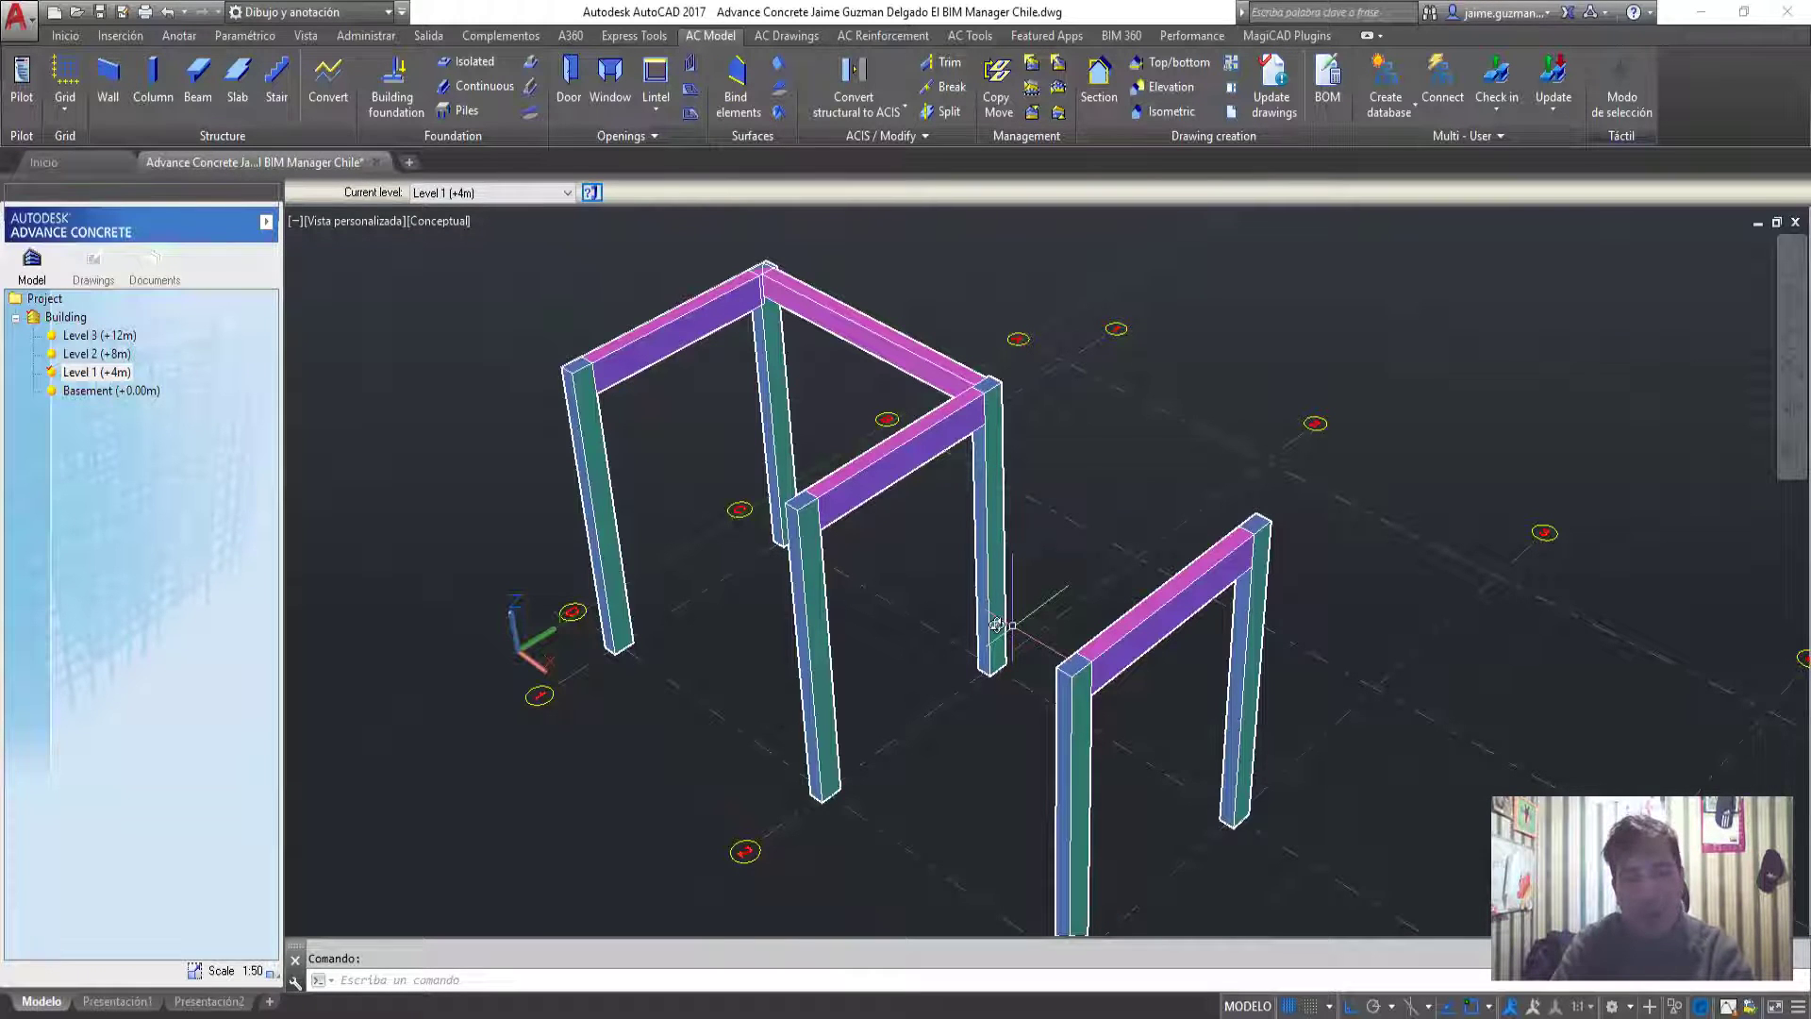
mouse_move(883, 573)
middle_mouse_down("shift")
mouse_move(984, 623)
mouse_move(934, 538)
mouse_move(940, 504)
middle_mouse_up("shift")
scroll(924, 513, "up", 2)
mouse_move(937, 566)
middle_mouse_down("shift")
mouse_move(977, 647)
mouse_move(1043, 575)
mouse_move(1108, 639)
mouse_move(1084, 590)
mouse_move(1120, 651)
mouse_move(1084, 578)
mouse_move(1111, 609)
middle_mouse_up("shift")
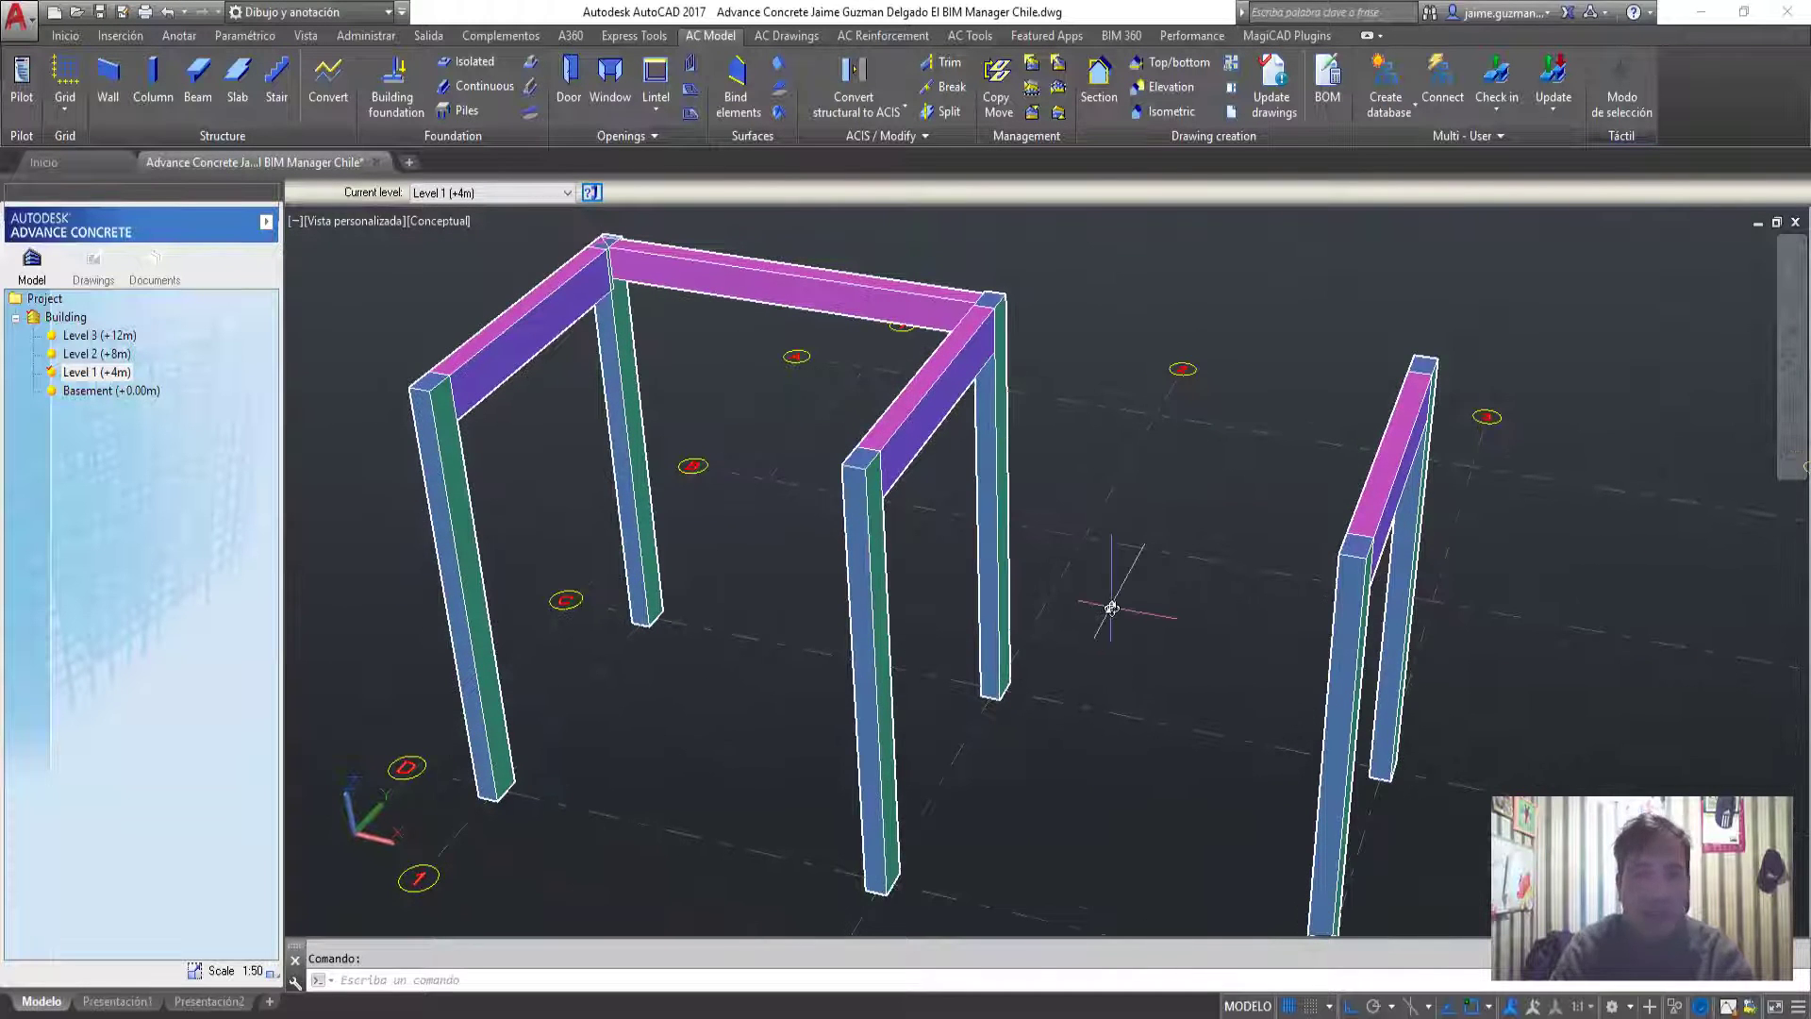